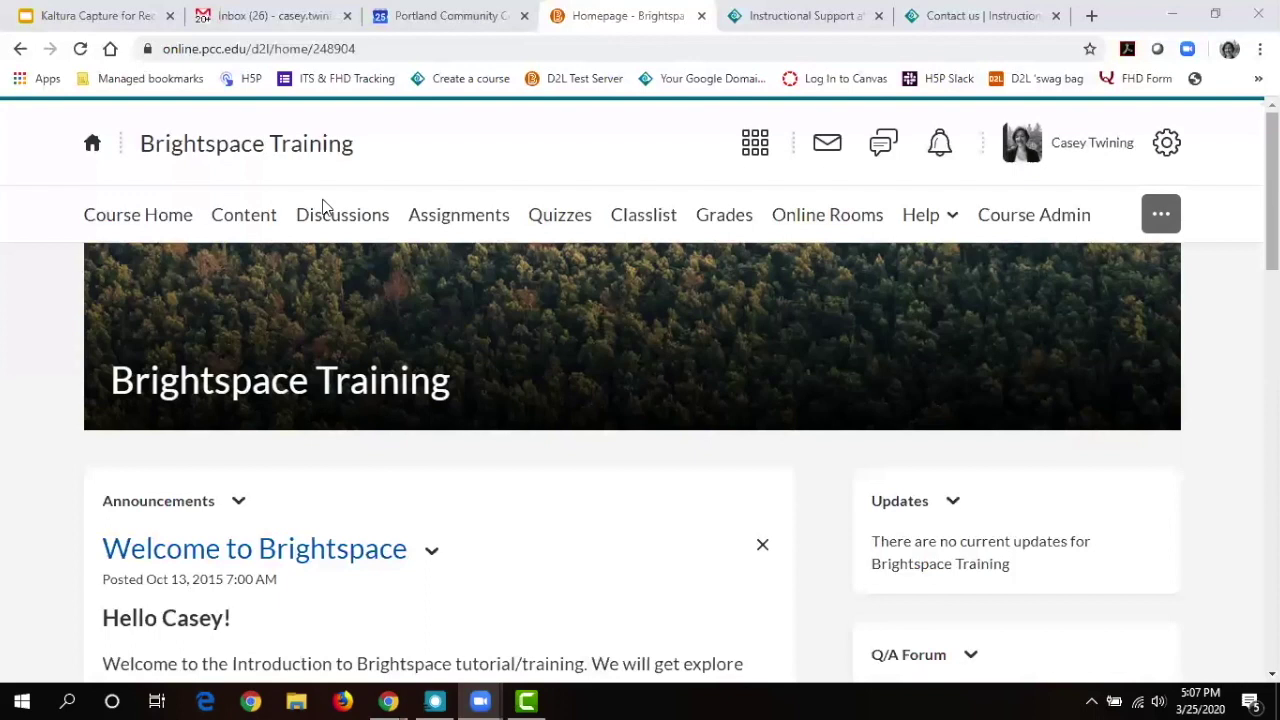
Create a new assignment in the Brightspace Training course and name it "Week One Journal".
{"action": "left_click", "coordinate": [462, 222]}
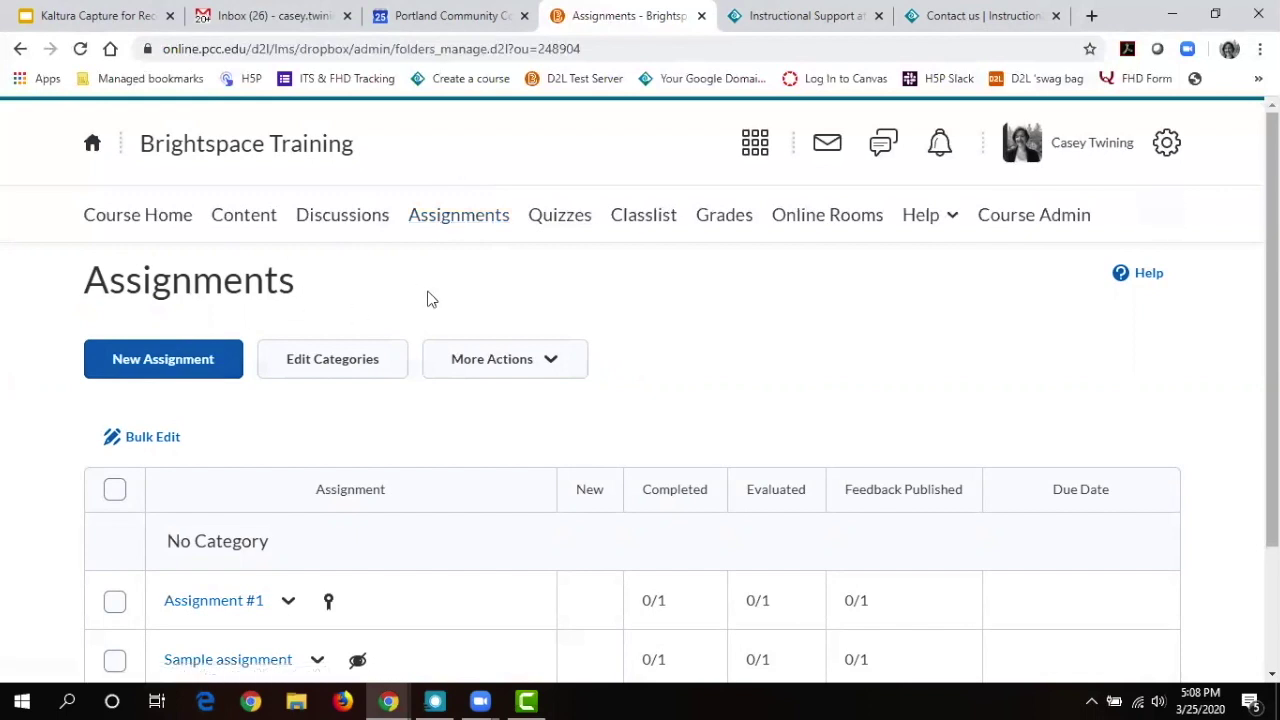
{"action": "left_click", "coordinate": [182, 364]}
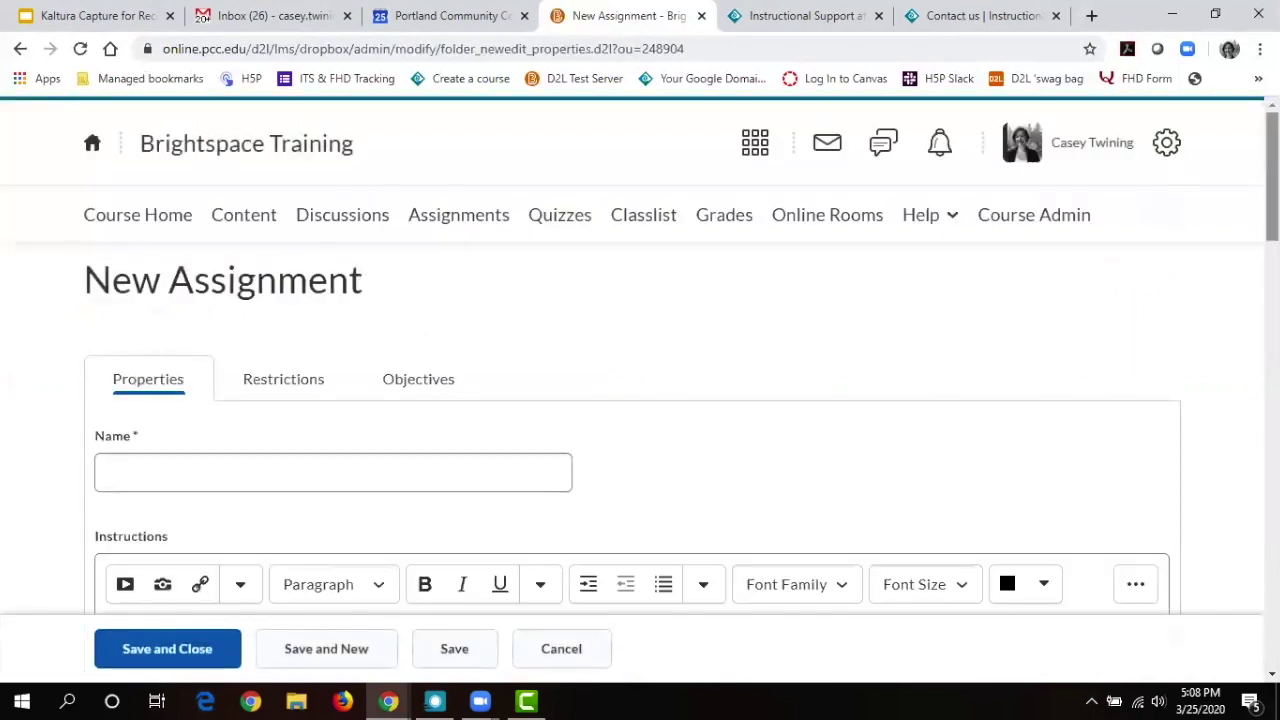
{"action": "scroll", "coordinate": [626, 189], "scroll_direction": "down", "scroll_amount": 2}
{"action": "left_click", "coordinate": [370, 234]}
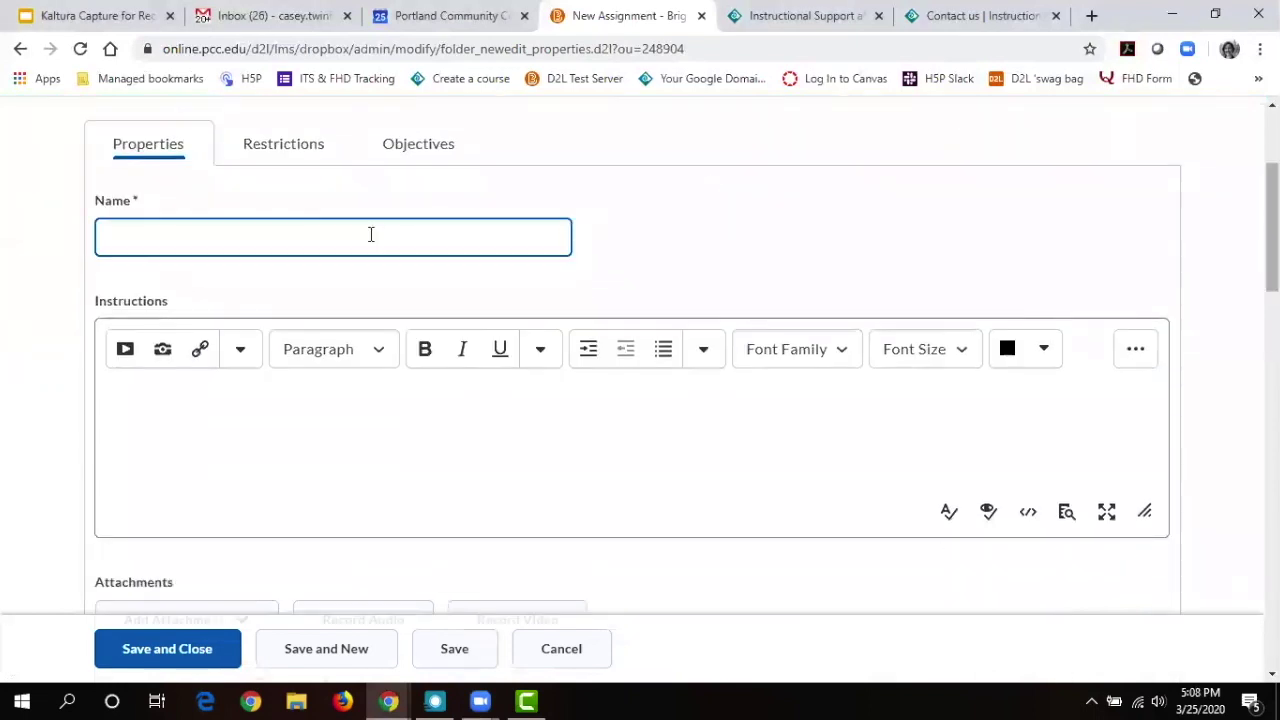
{"action": "type", "text": "Week One Journal"}
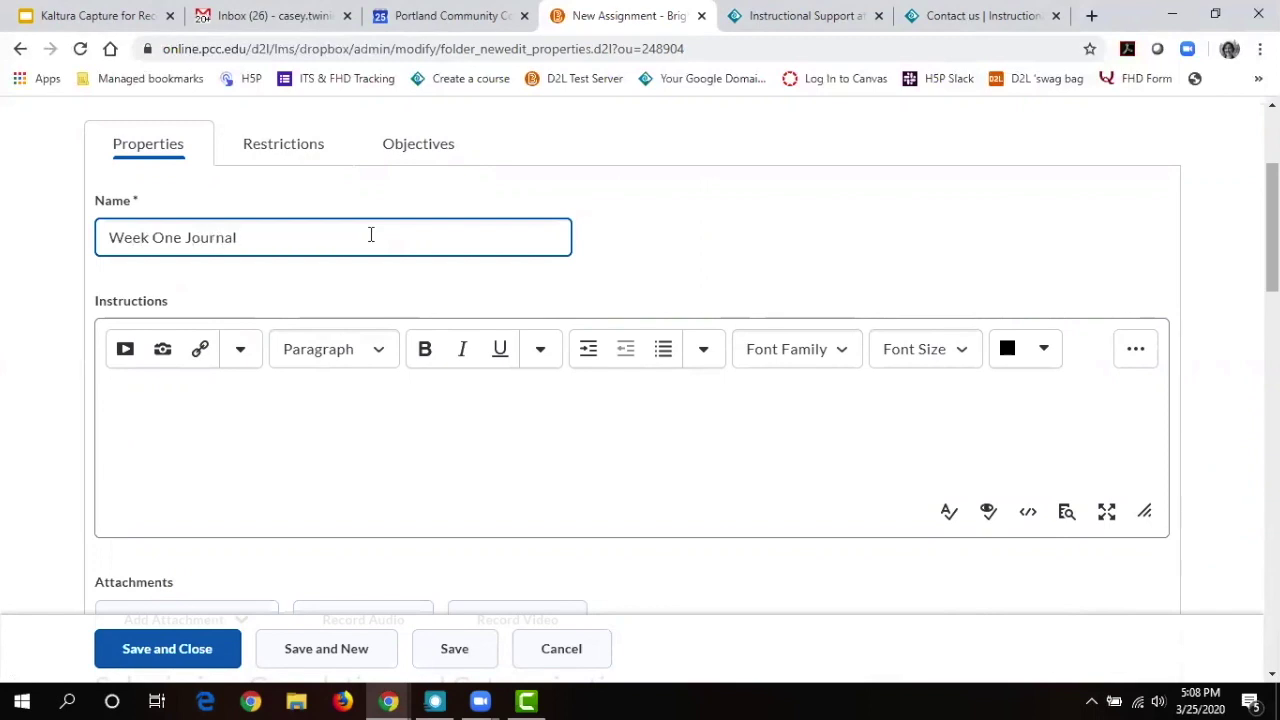
{"action": "left_click", "coordinate": [241, 408]}
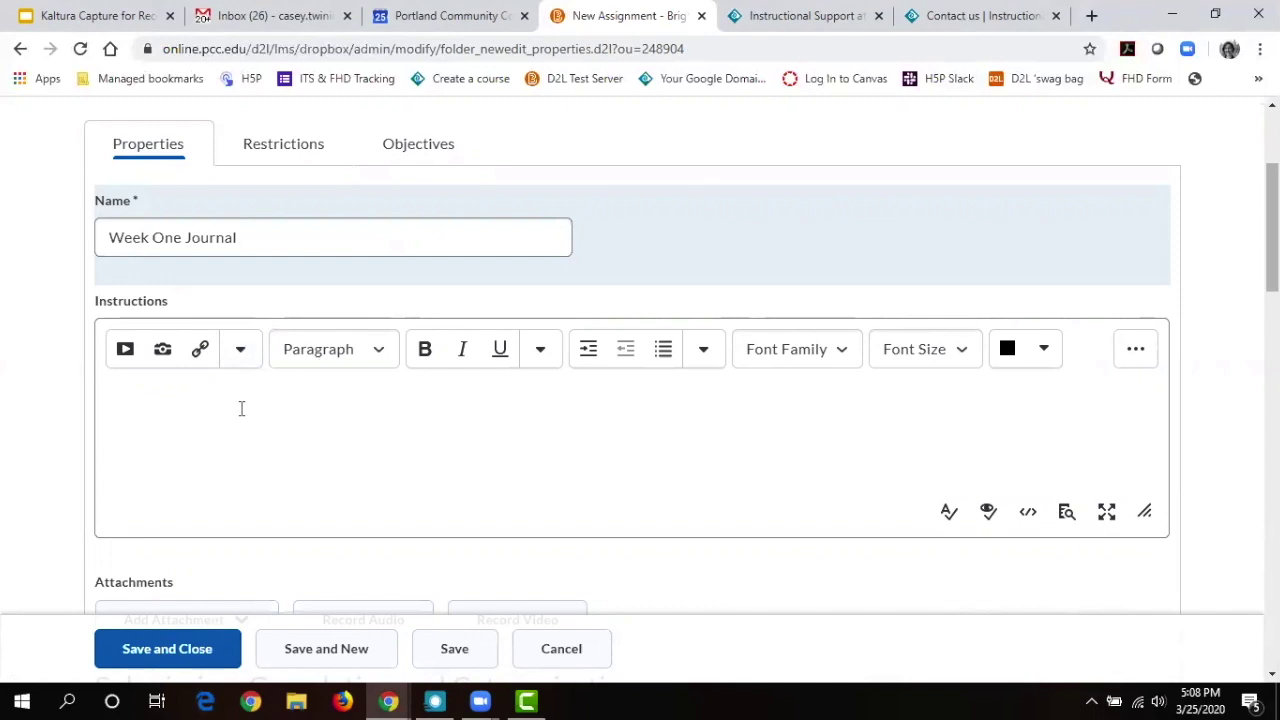
Attach the residence-to-airport PDF from the computer's Documents folder to the assignment.
{"action": "scroll", "coordinate": [241, 408], "scroll_direction": "down", "scroll_amount": 3}
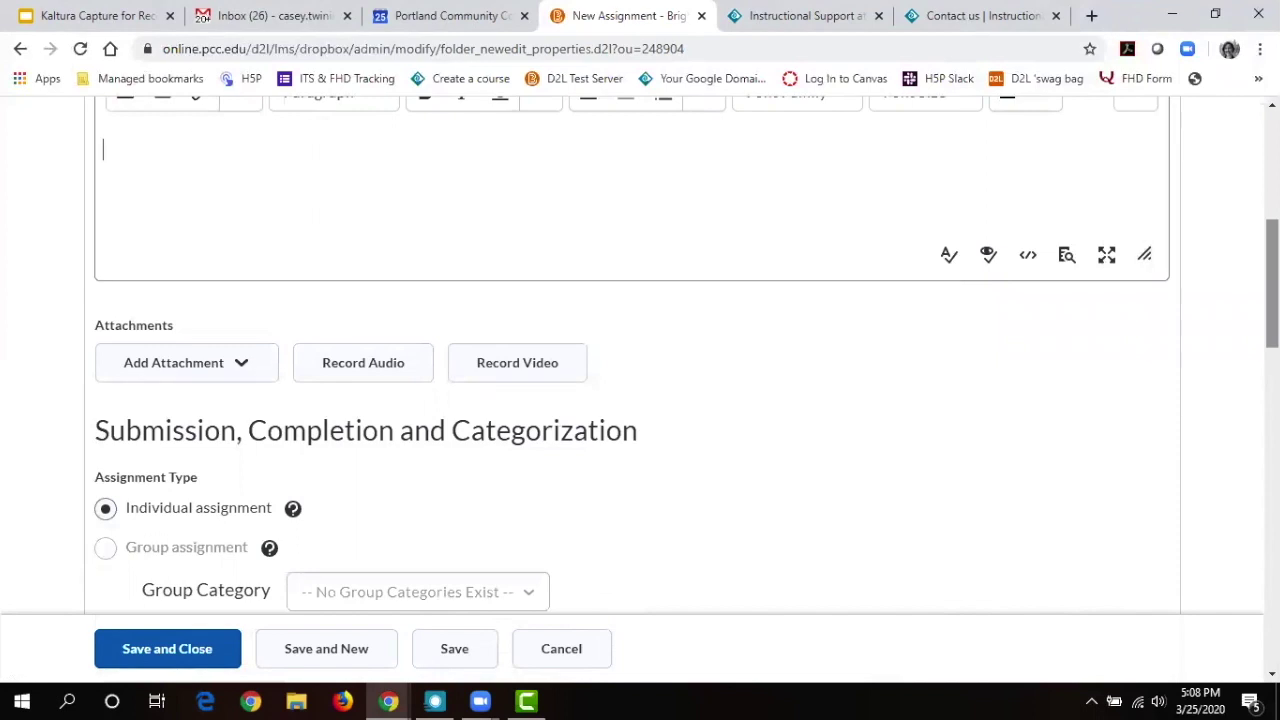
{"action": "left_click", "coordinate": [200, 378]}
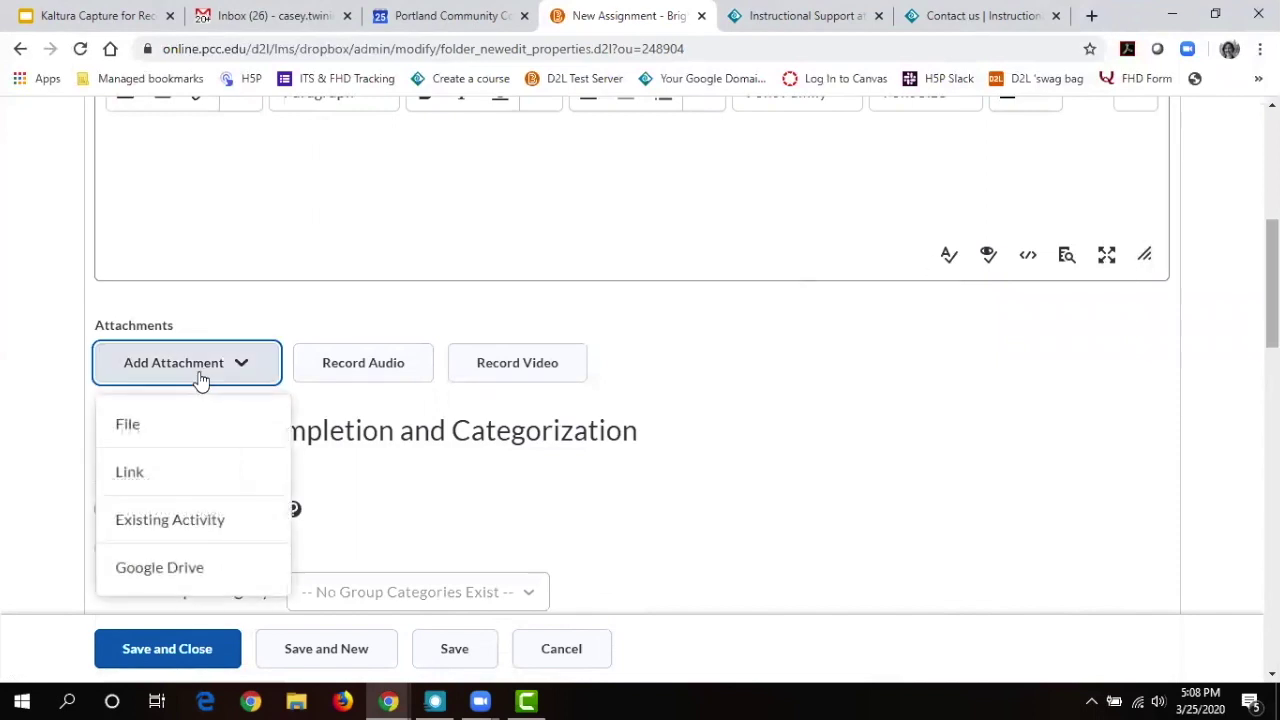
{"action": "left_click", "coordinate": [182, 441]}
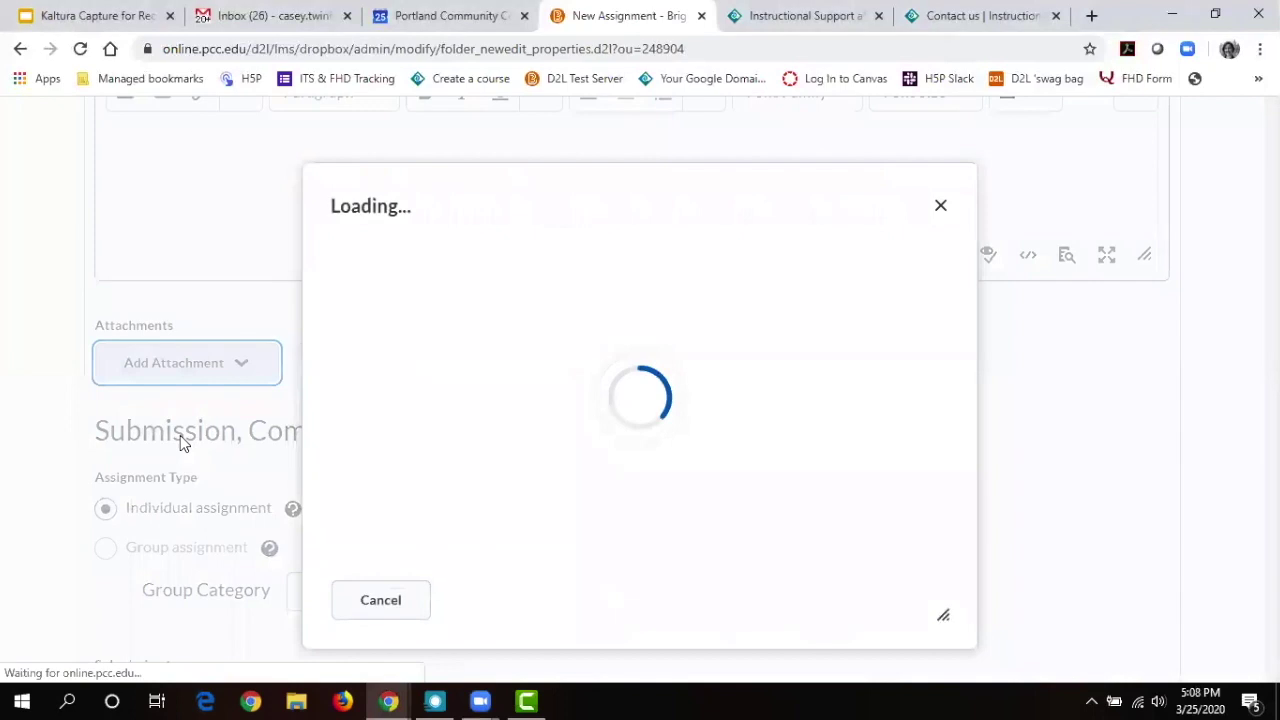
{"action": "left_click", "coordinate": [461, 275]}
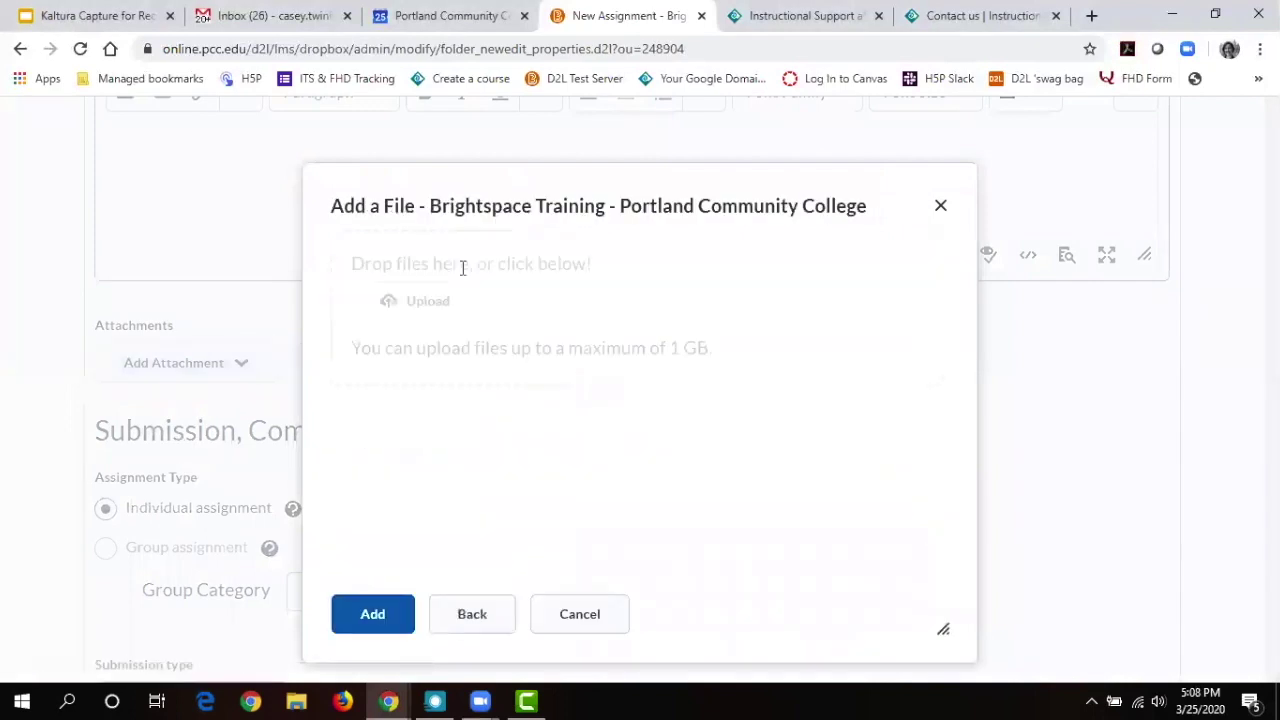
{"action": "left_click", "coordinate": [440, 301]}
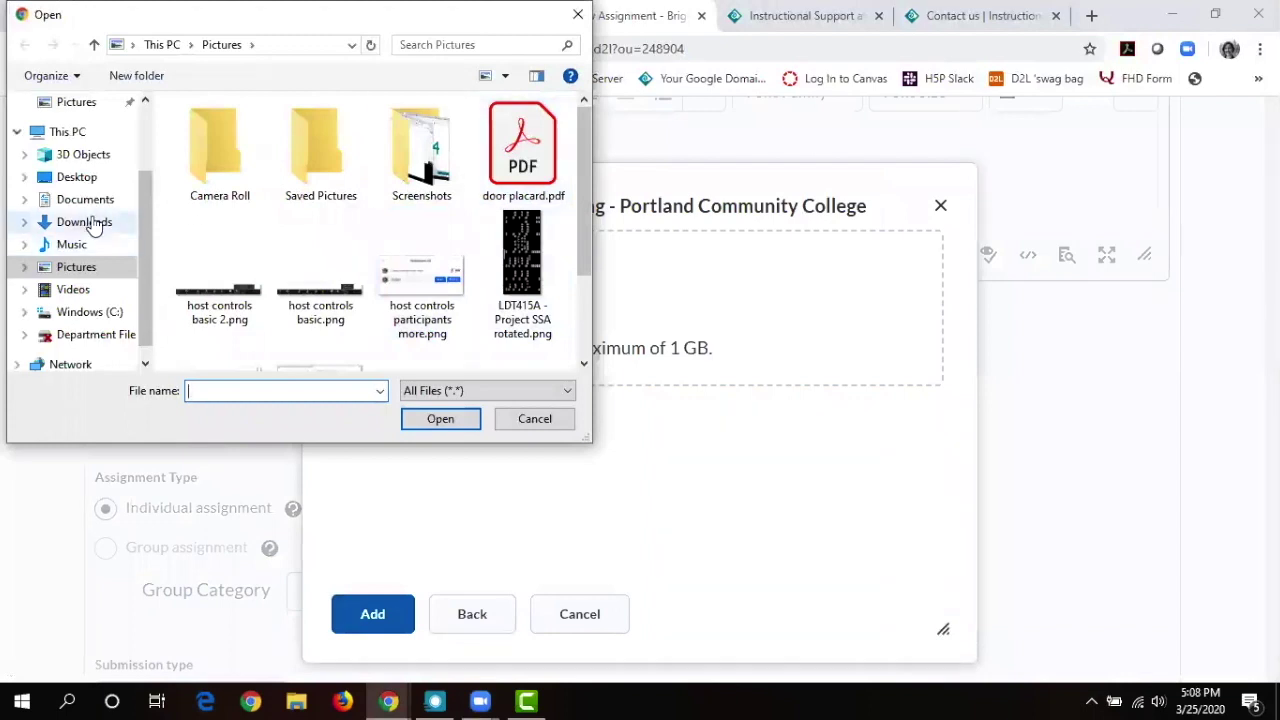
{"action": "left_click", "coordinate": [90, 180]}
{"action": "left_click", "coordinate": [90, 200]}
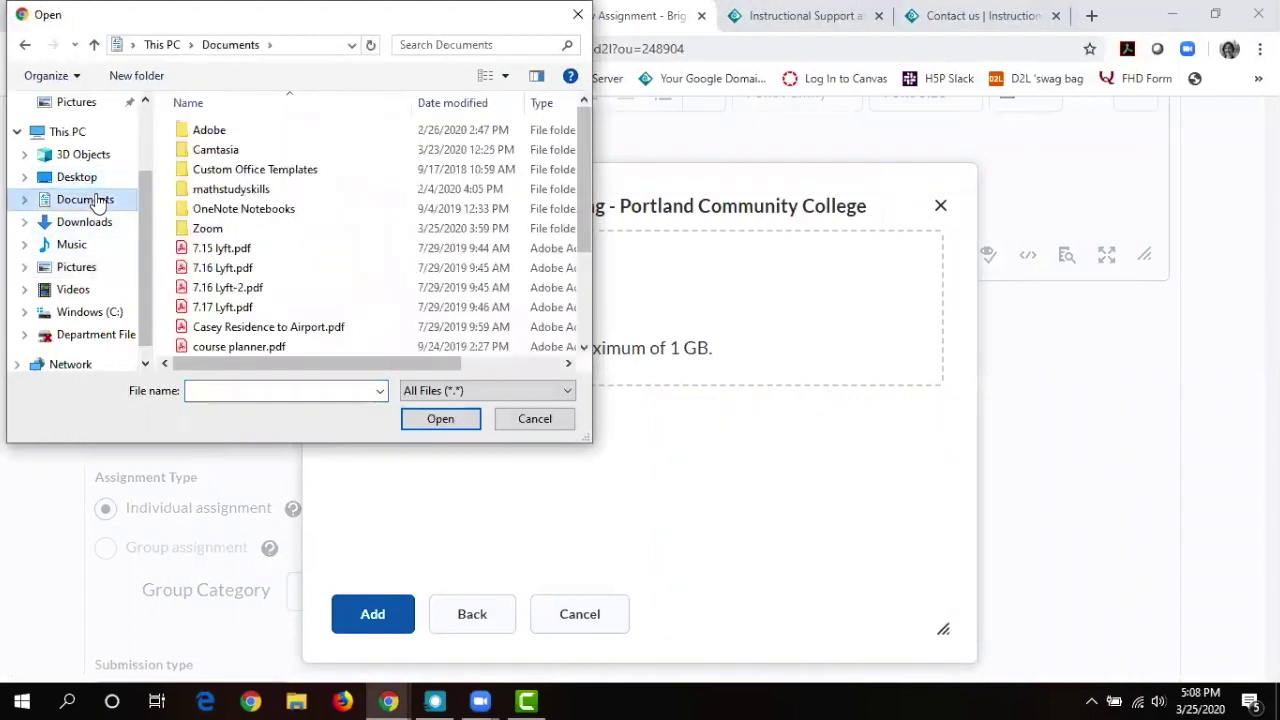
{"action": "left_click", "coordinate": [345, 327]}
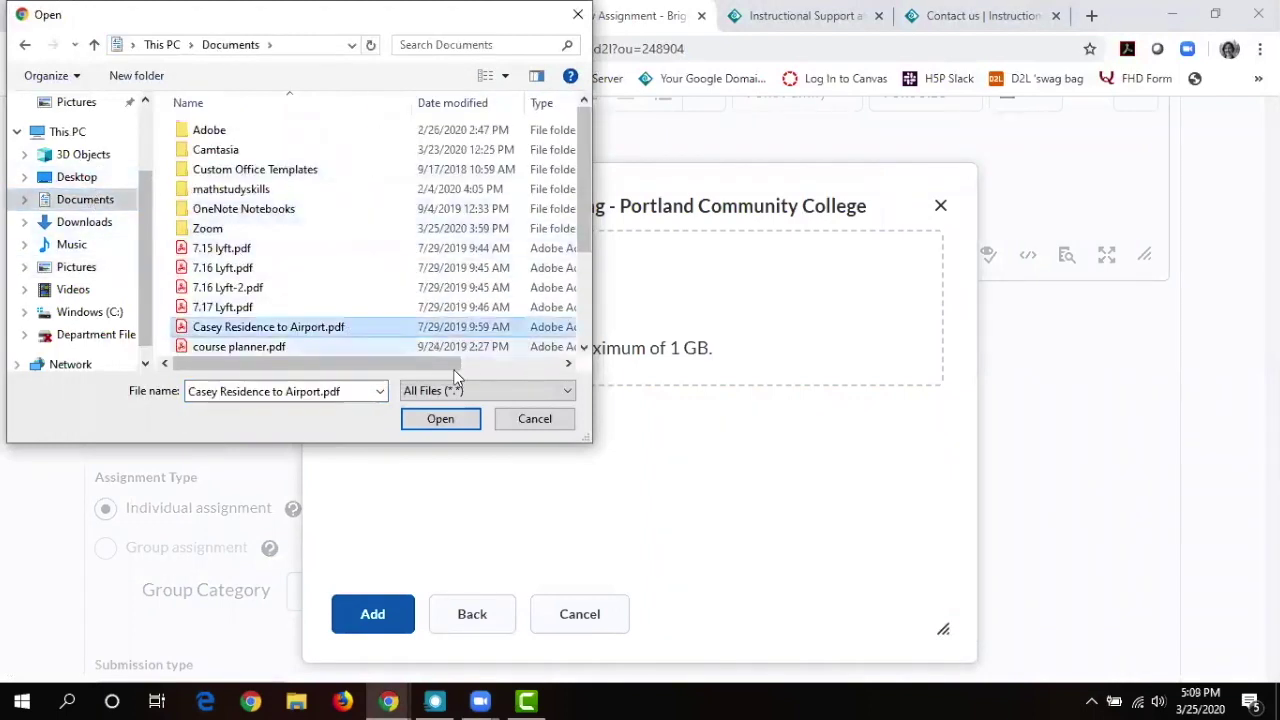
{"action": "left_click", "coordinate": [440, 418]}
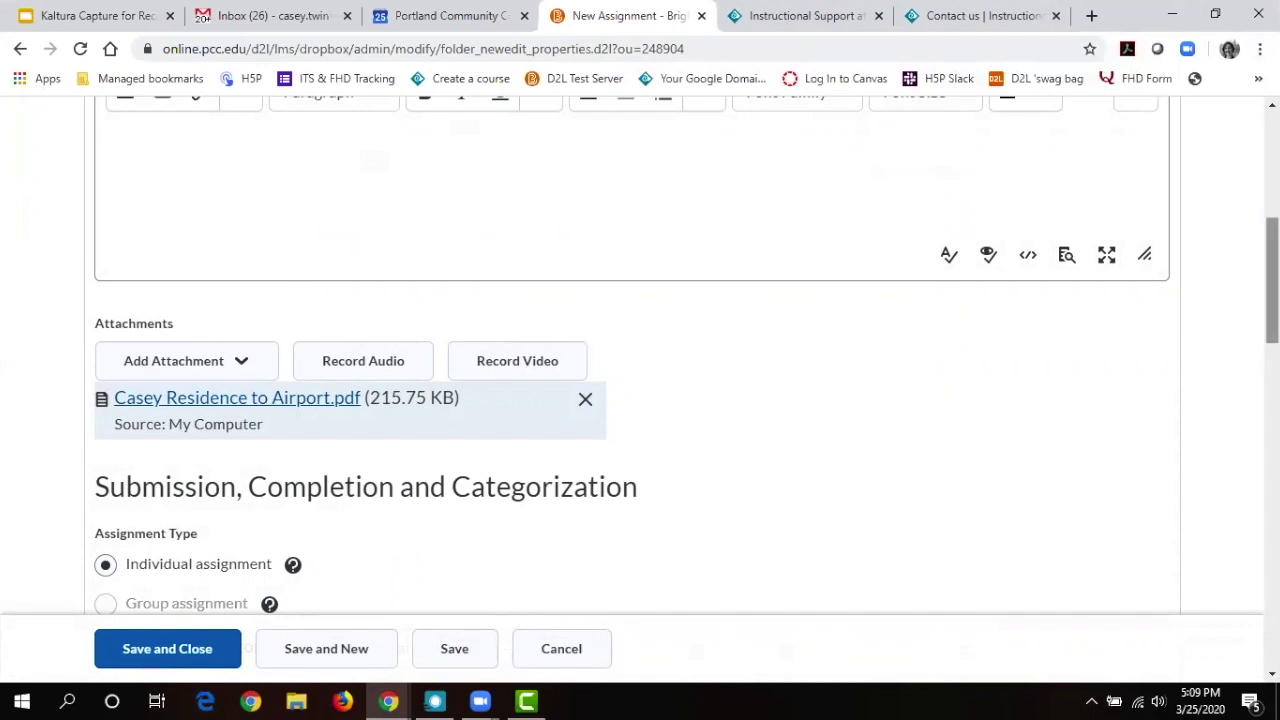
Write the assignment instructions as two paragraphs: "See attached instructions." and "Please upload your submission as a .pdf or a .doc".
{"action": "scroll", "coordinate": [1026, 500], "scroll_direction": "up", "scroll_amount": 2}
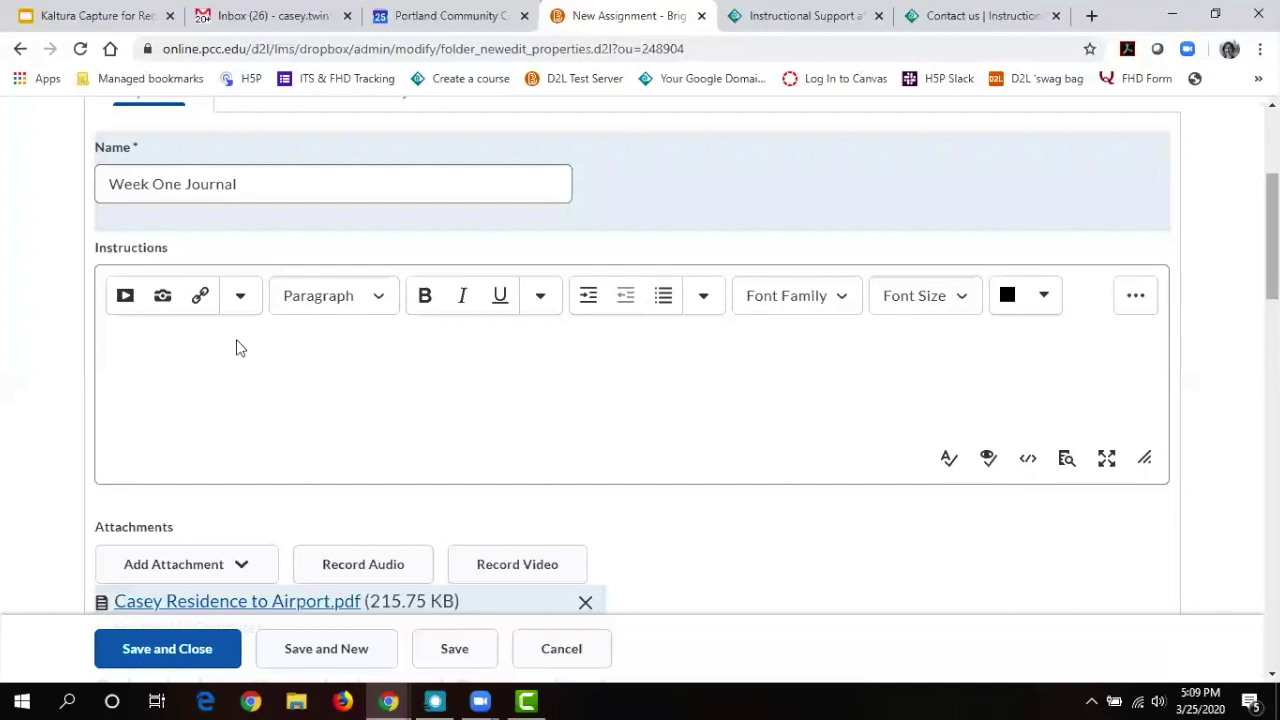
{"action": "type", "text": "See attached inst"}
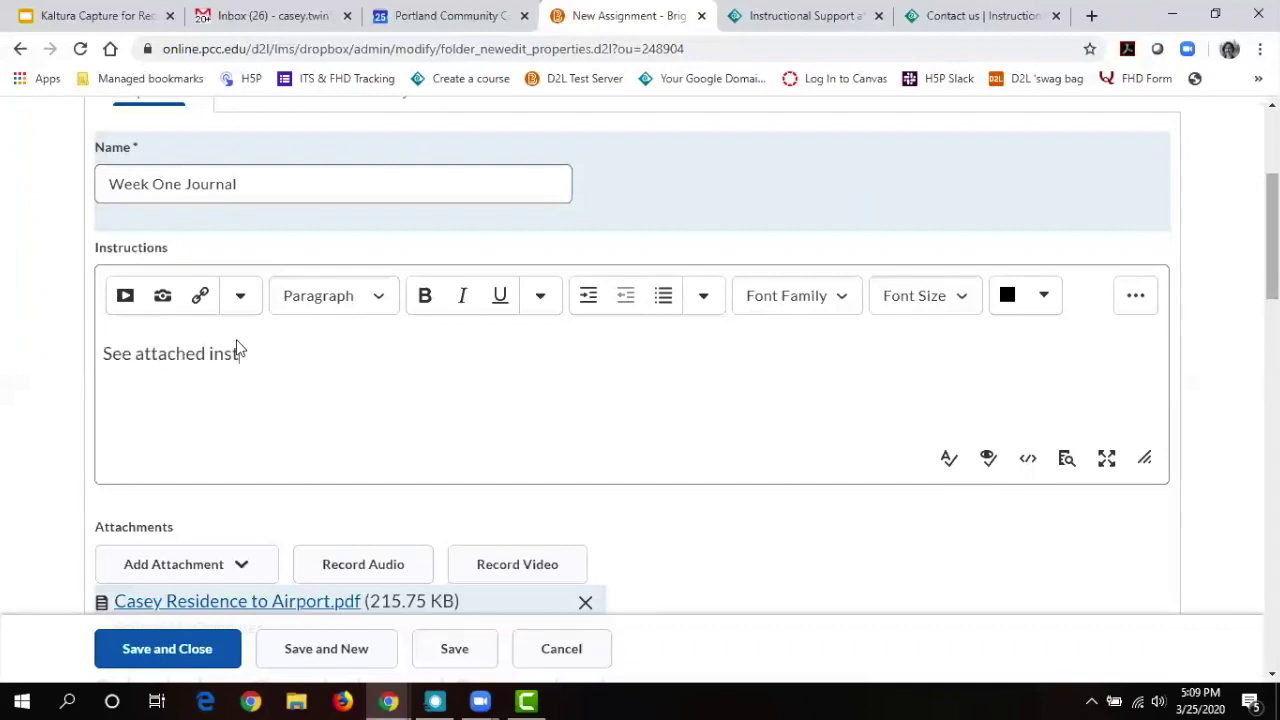
{"action": "type", "text": "ructions."}
{"action": "type", "text": "Please upload "}
{"action": "type", "text": "your sumn"}
{"action": "key", "text": "BackSpace"}
{"action": "key", "text": "BackSpace"}
{"action": "type", "text": "bmission as a "}
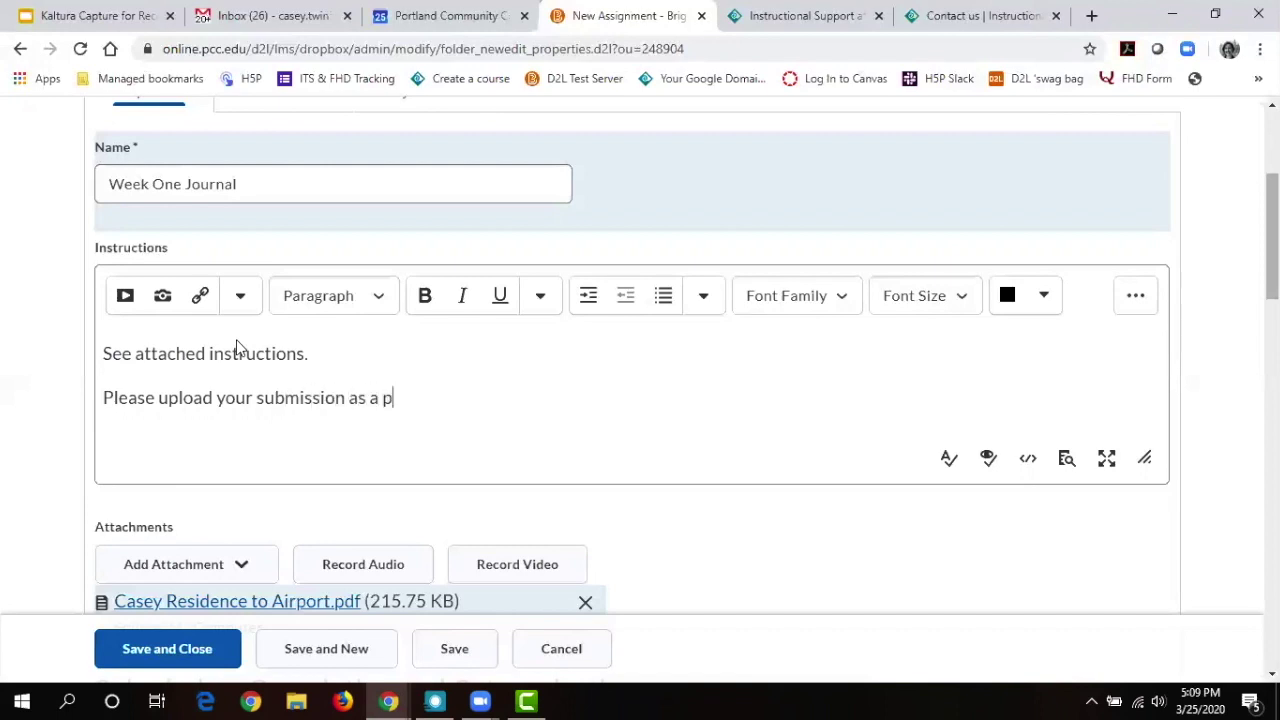
{"action": "type", "text": ".pdf or a .doc"}
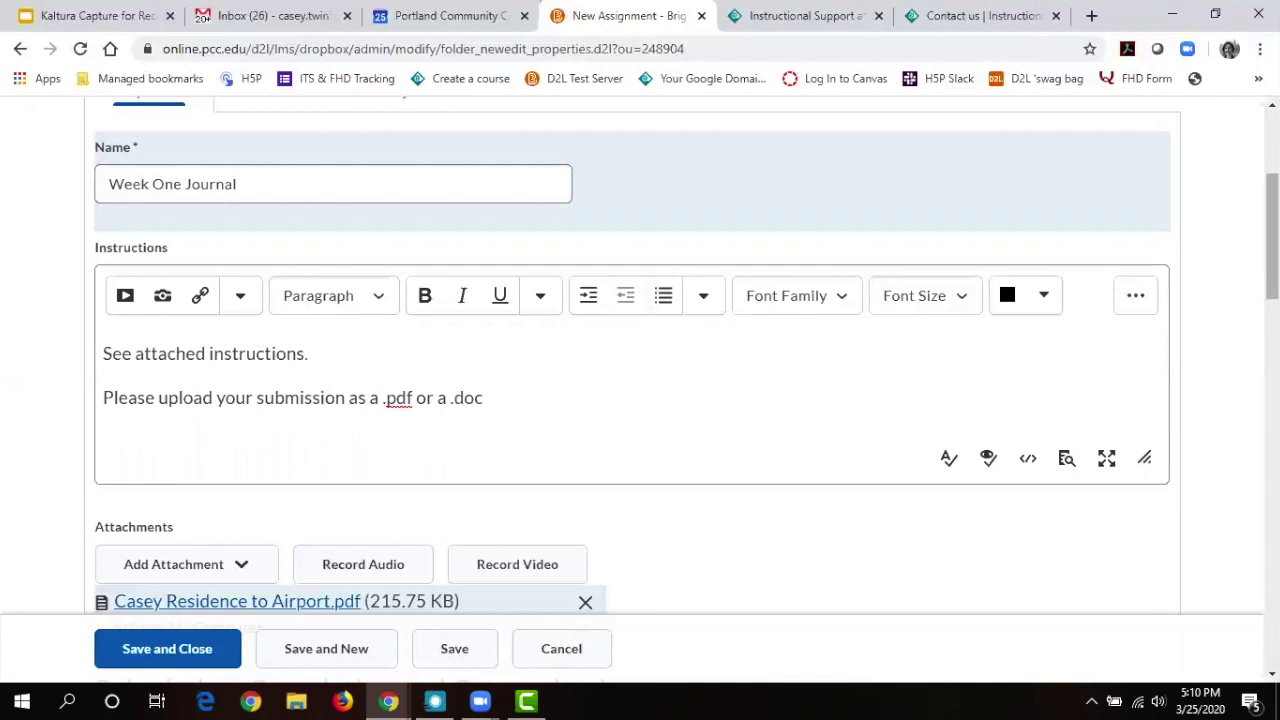
Keep Individual assignment as the assignment type and choose File submission as the submission type.
{"action": "scroll", "coordinate": [640, 380], "scroll_direction": "down", "scroll_amount": 5}
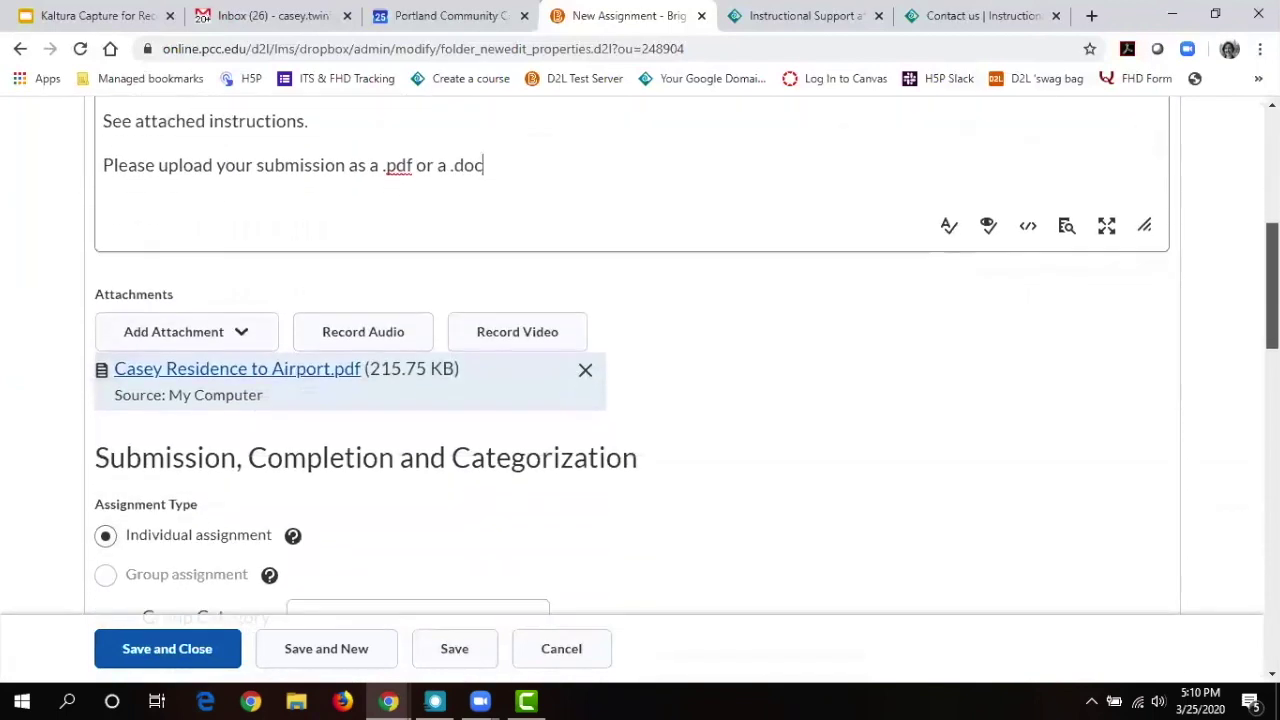
{"action": "scroll", "coordinate": [640, 380], "scroll_direction": "down", "scroll_amount": 1}
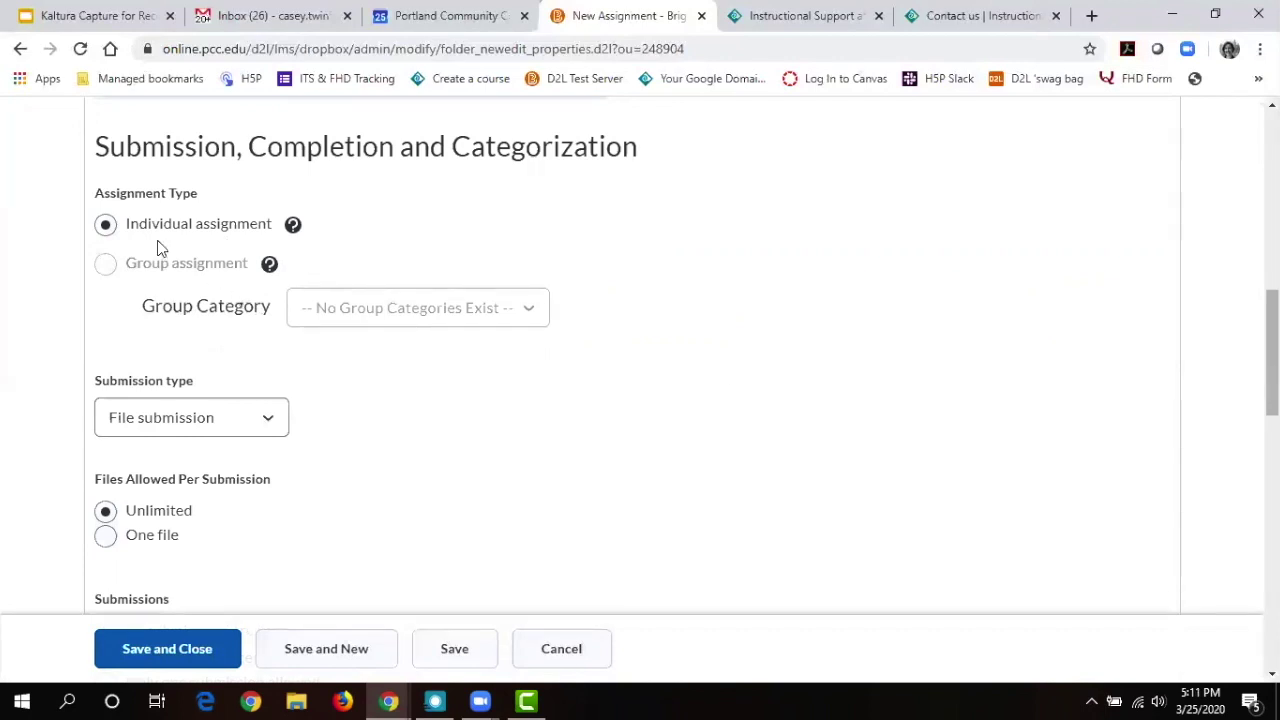
{"action": "left_click_drag", "start_coordinate": [143, 230], "coordinate": [240, 243]}
{"action": "left_click", "coordinate": [666, 303]}
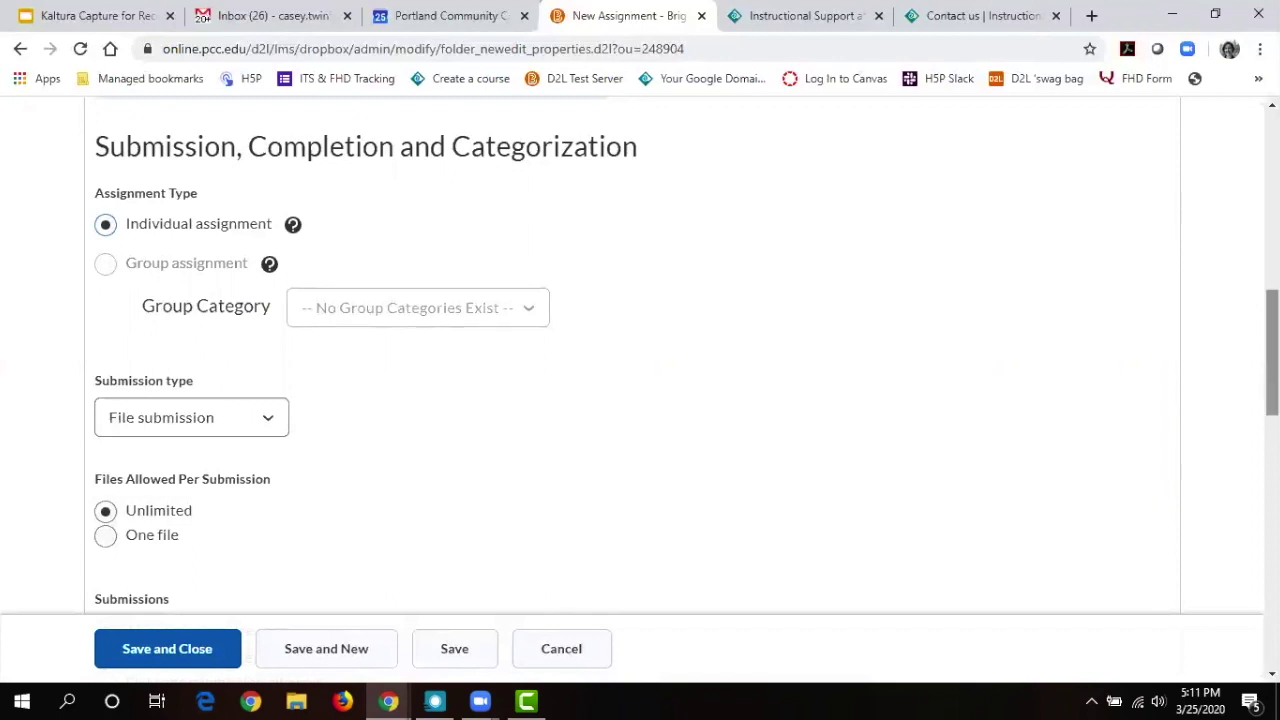
{"action": "left_click_drag", "start_coordinate": [1272, 350], "coordinate": [1272, 360]}
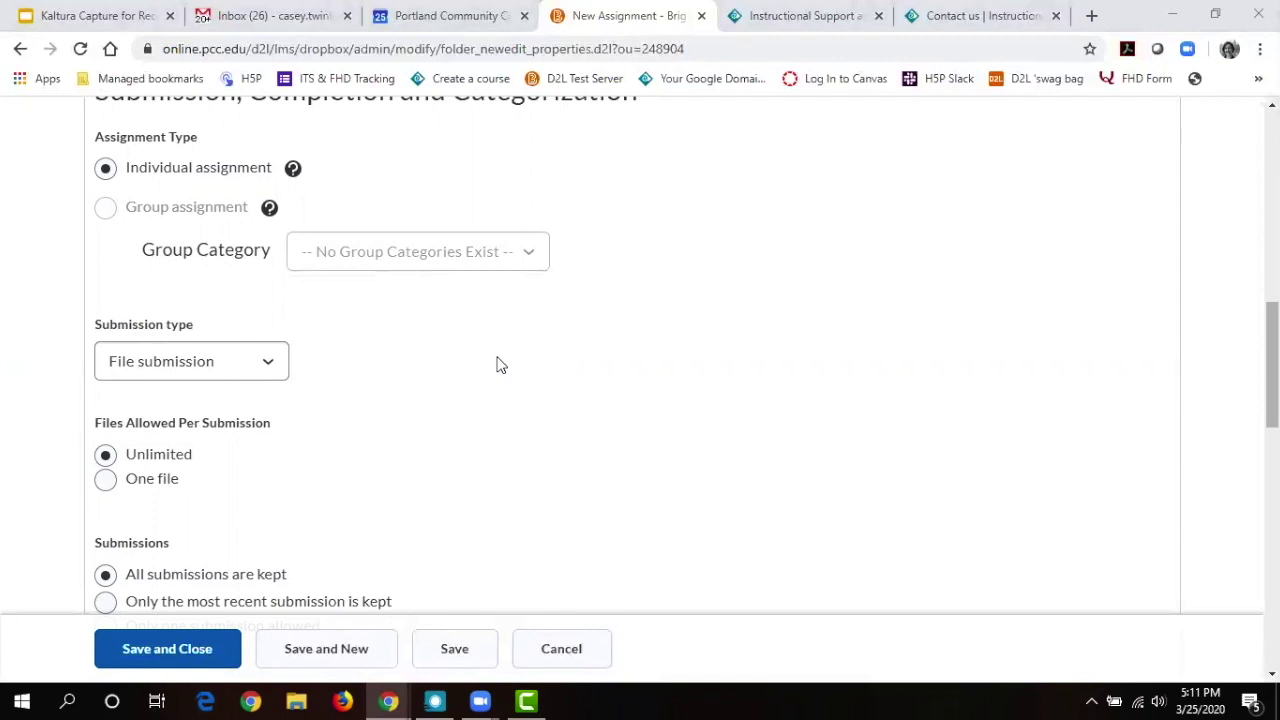
{"action": "left_click", "coordinate": [175, 366]}
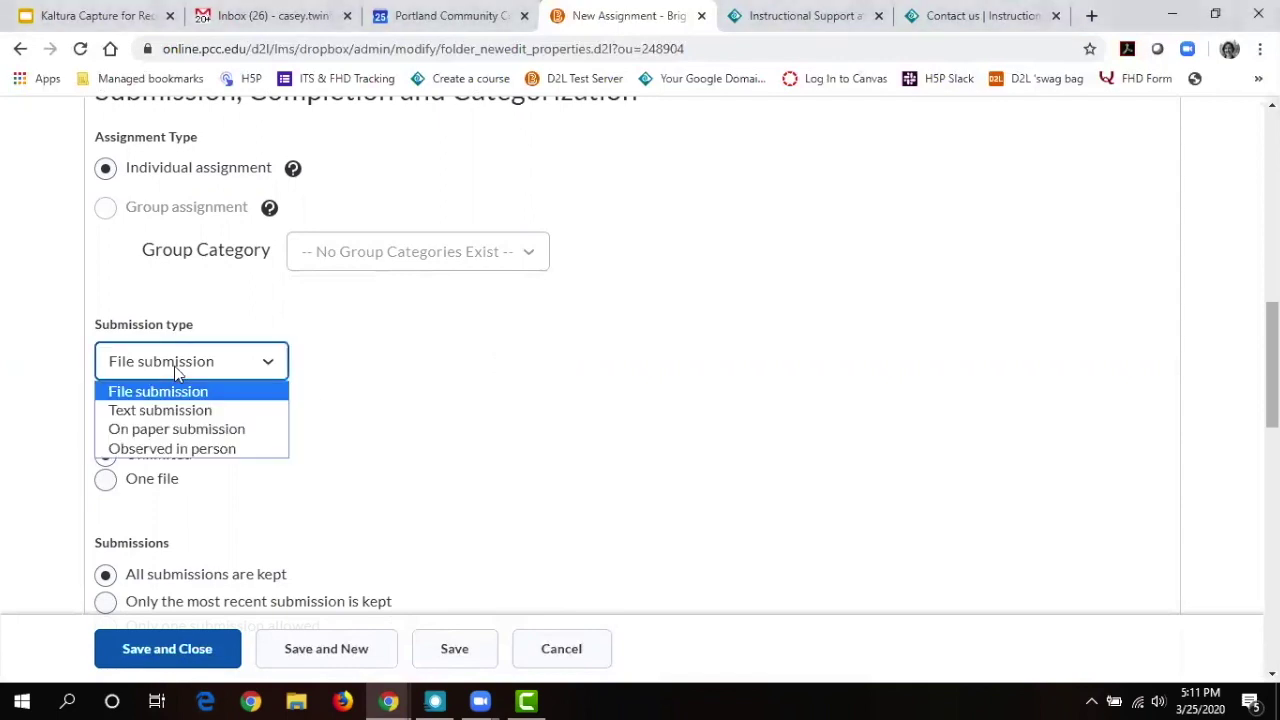
{"action": "left_click", "coordinate": [183, 395]}
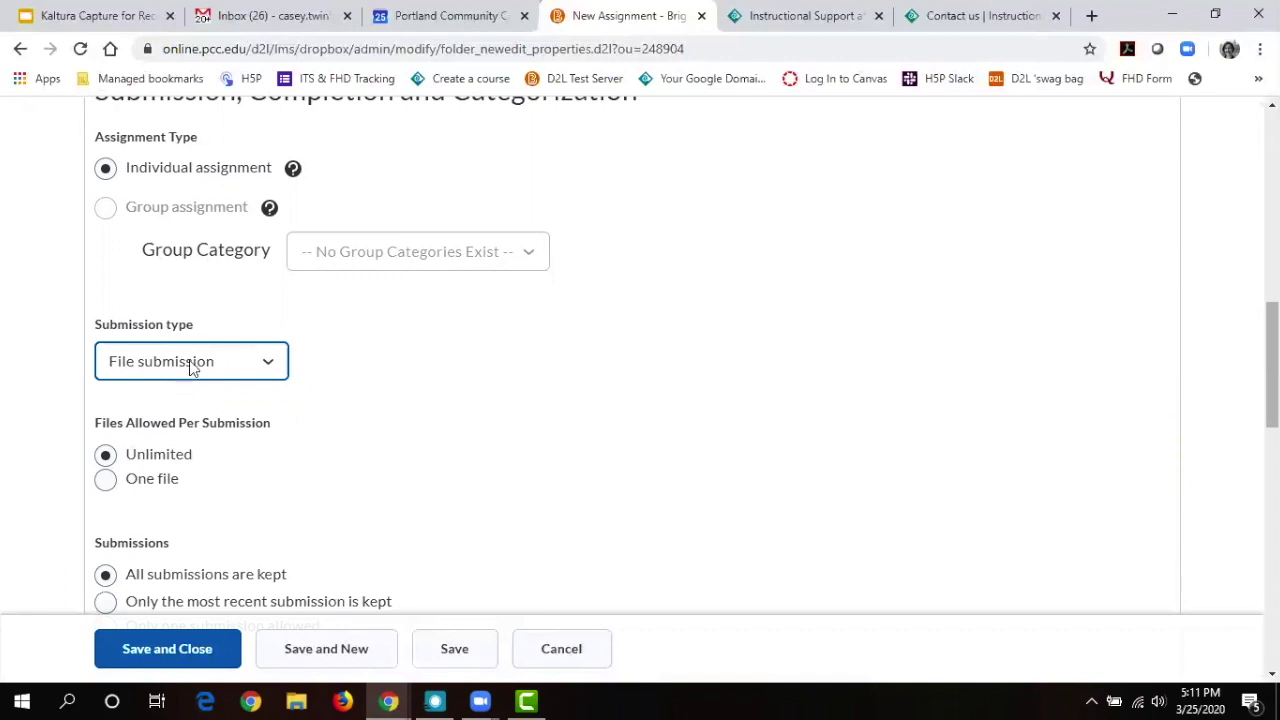
Try the Text submission and On paper submission types, and switch back to File submission.
{"action": "left_click", "coordinate": [193, 362]}
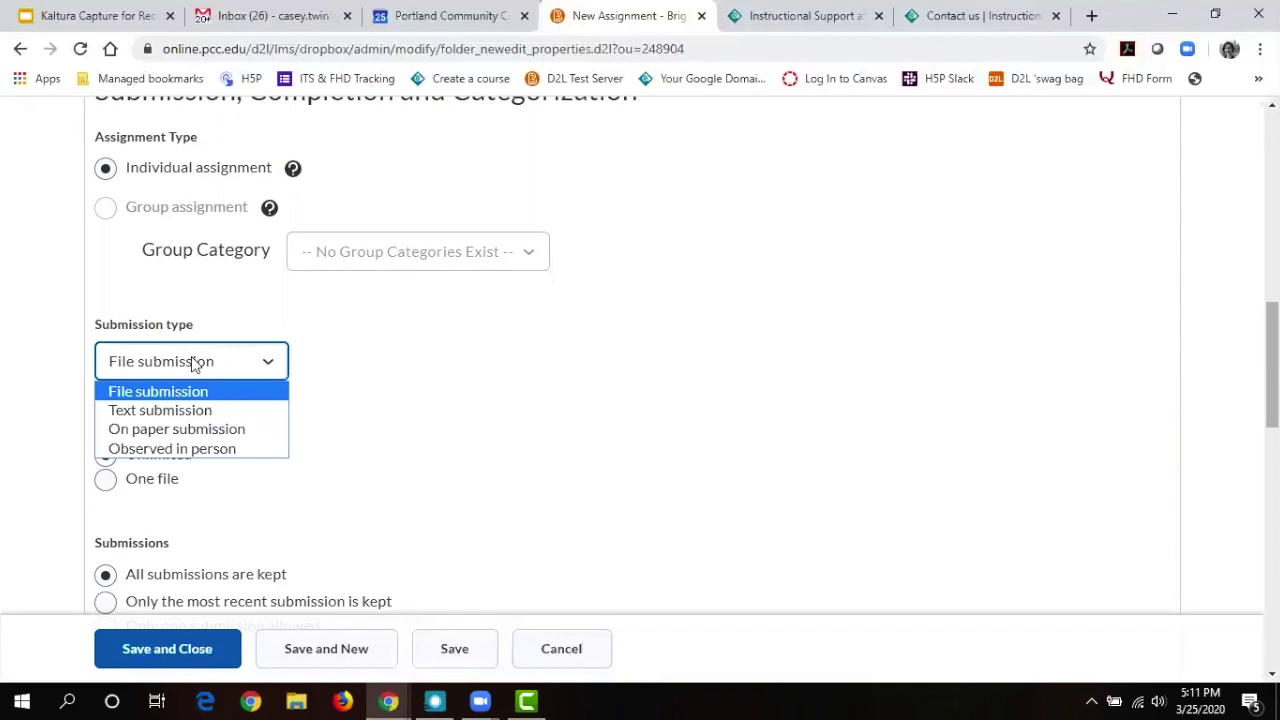
{"action": "left_click", "coordinate": [191, 408]}
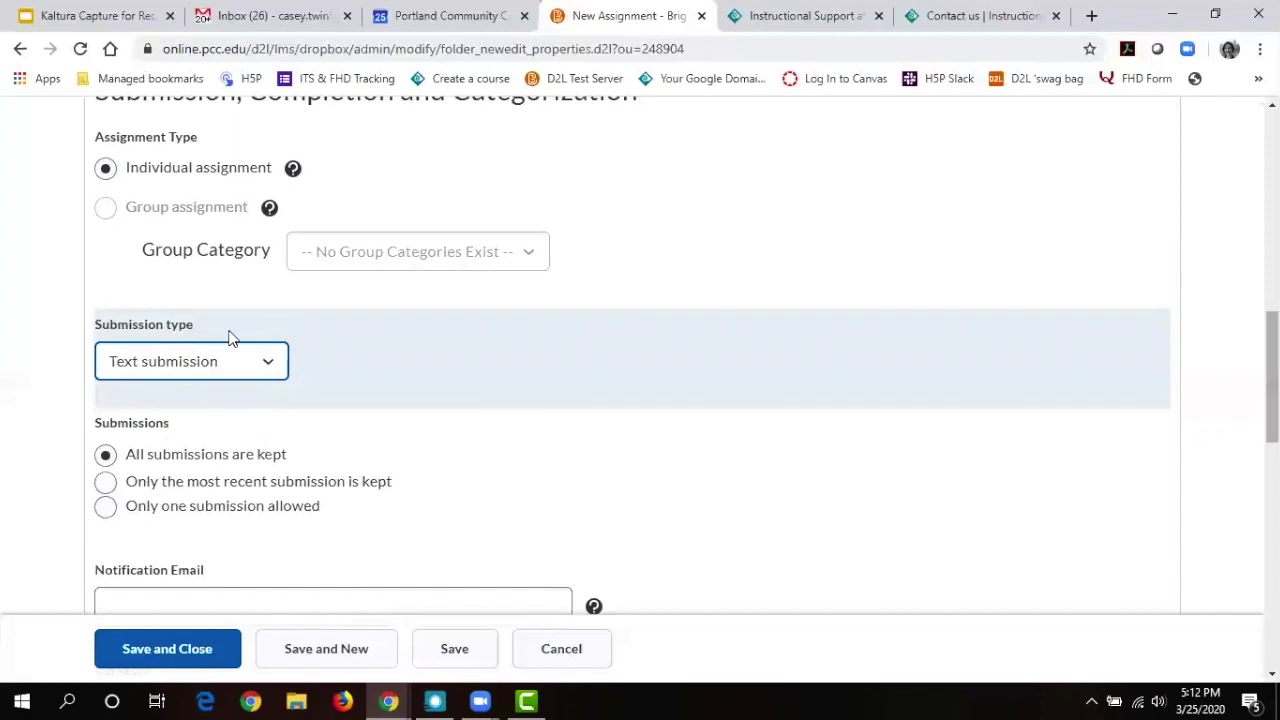
{"action": "left_click", "coordinate": [228, 367]}
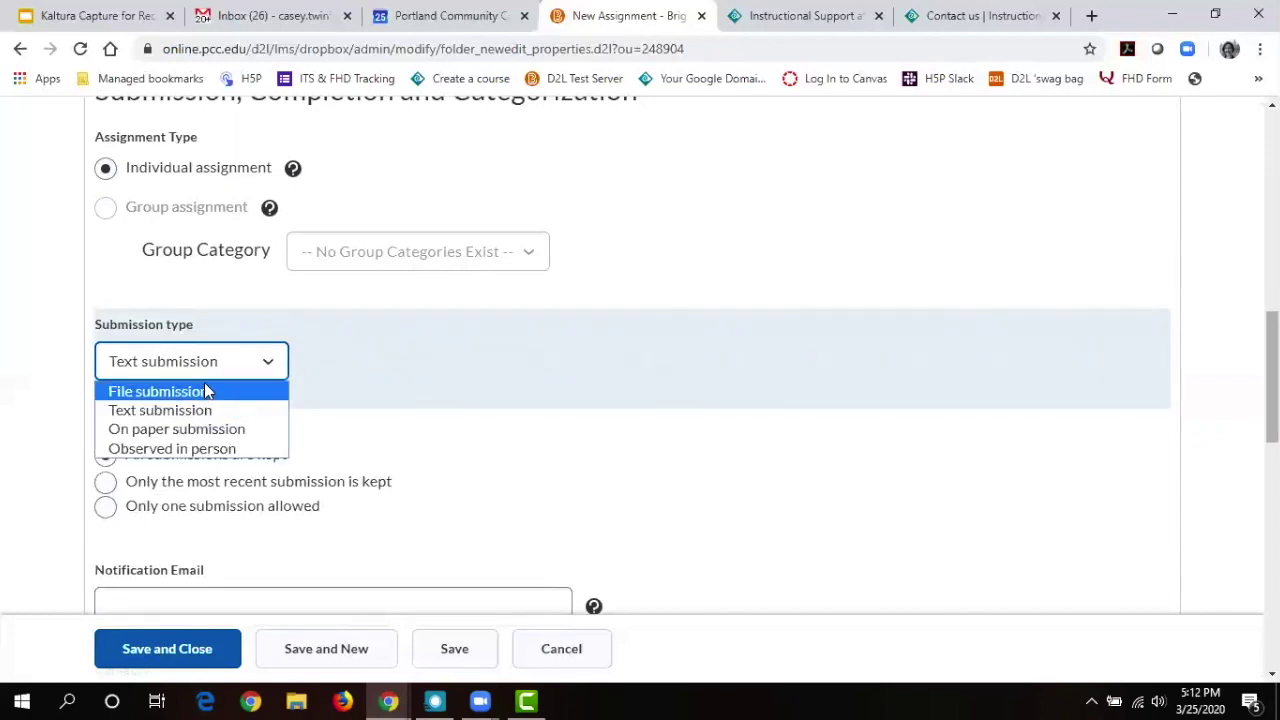
{"action": "left_click", "coordinate": [229, 431]}
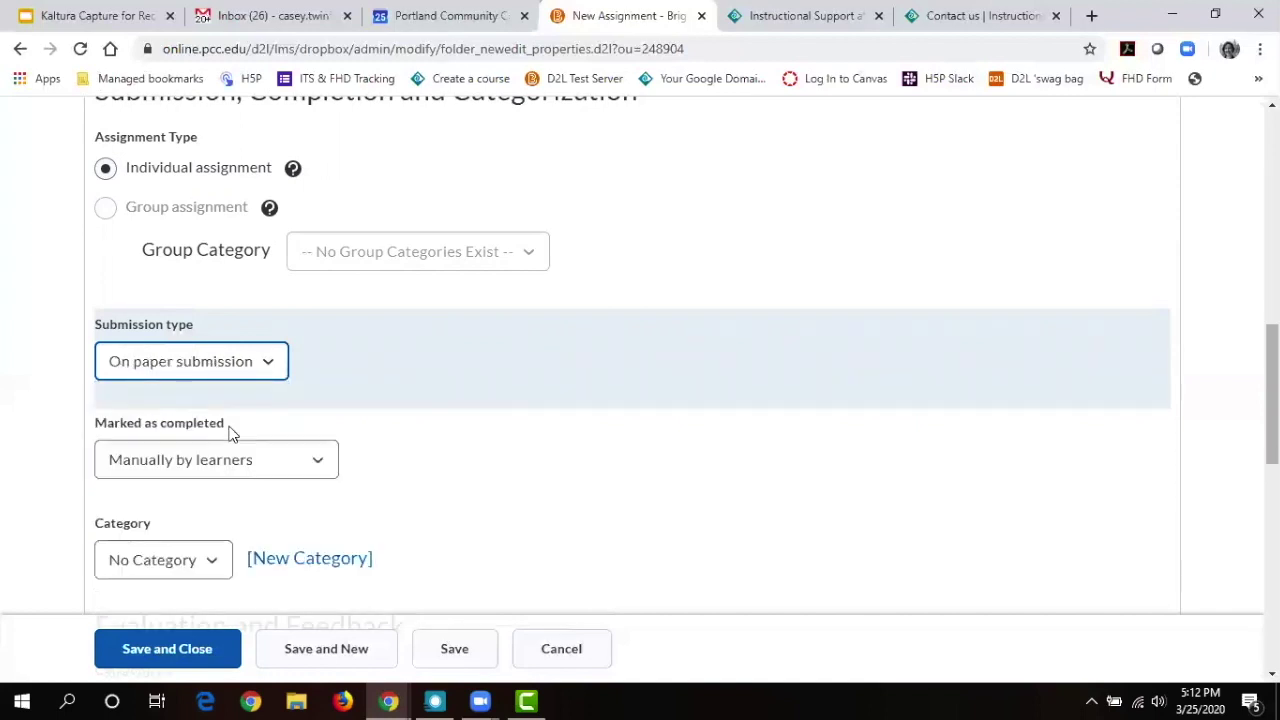
{"action": "left_click", "coordinate": [223, 364]}
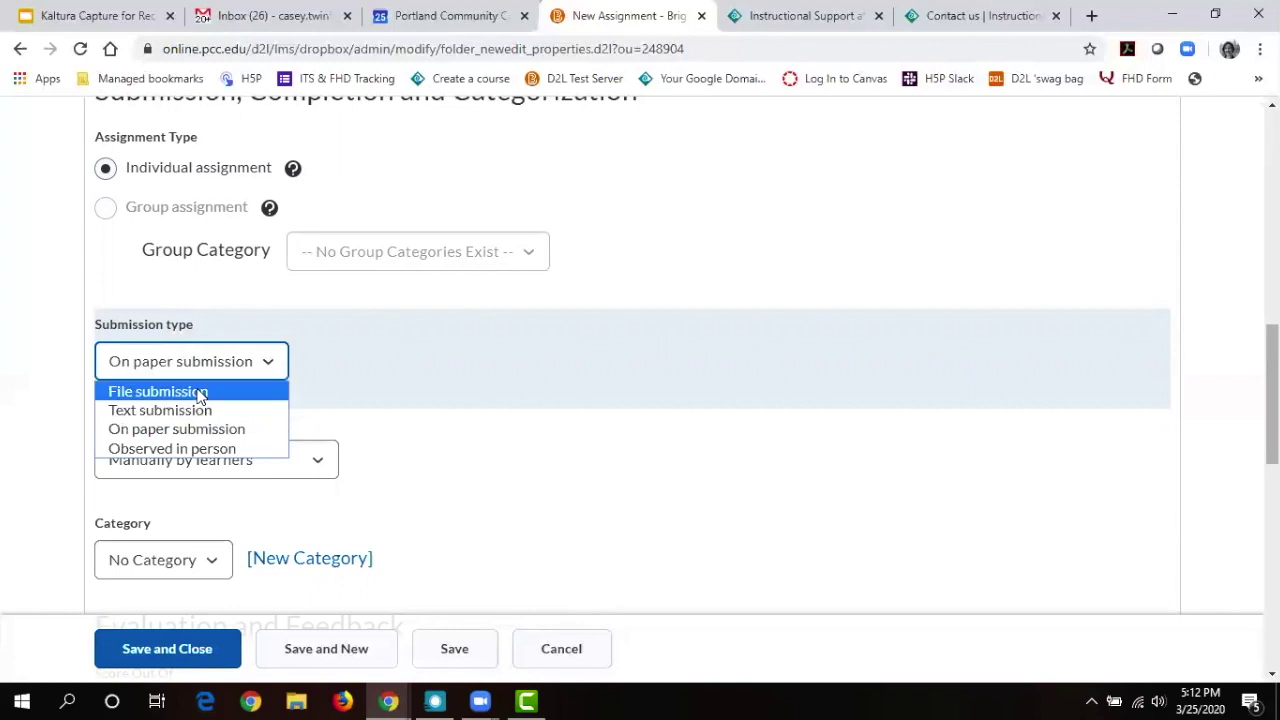
{"action": "left_click", "coordinate": [199, 392]}
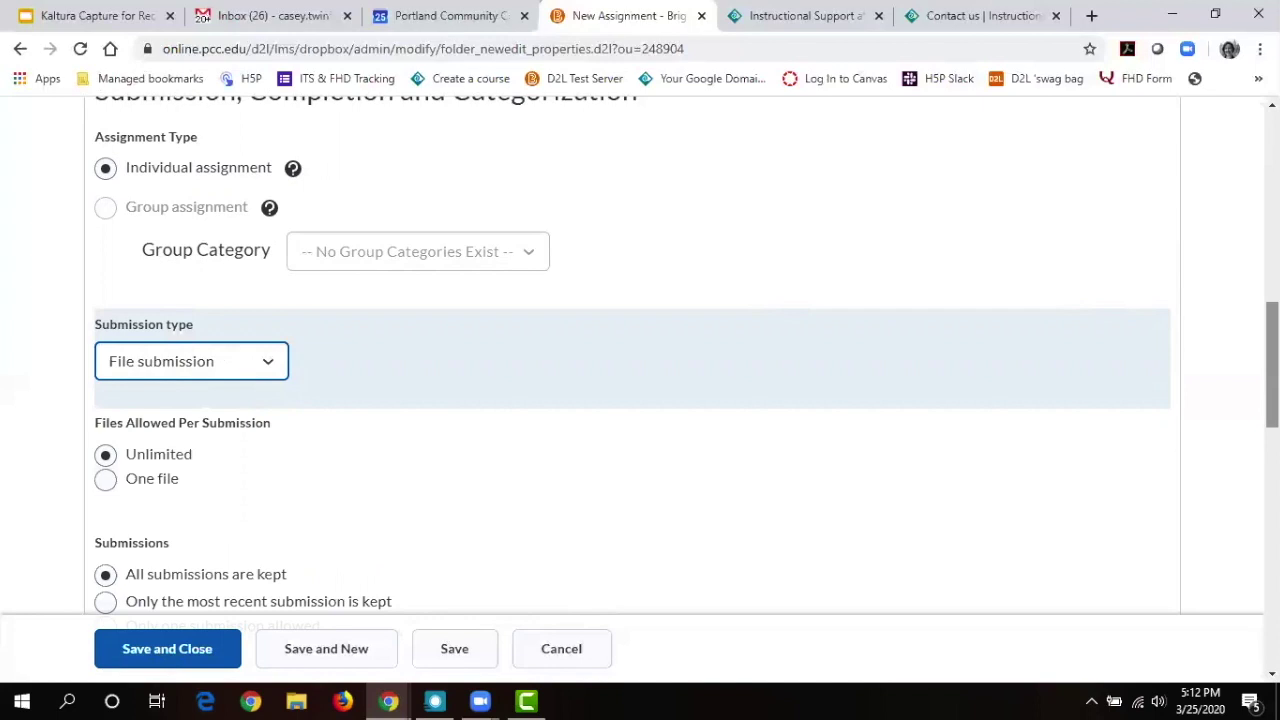
Allow unlimited files per submission and keep all submissions for the assignment.
{"action": "scroll", "coordinate": [640, 380], "scroll_direction": "down", "scroll_amount": 2}
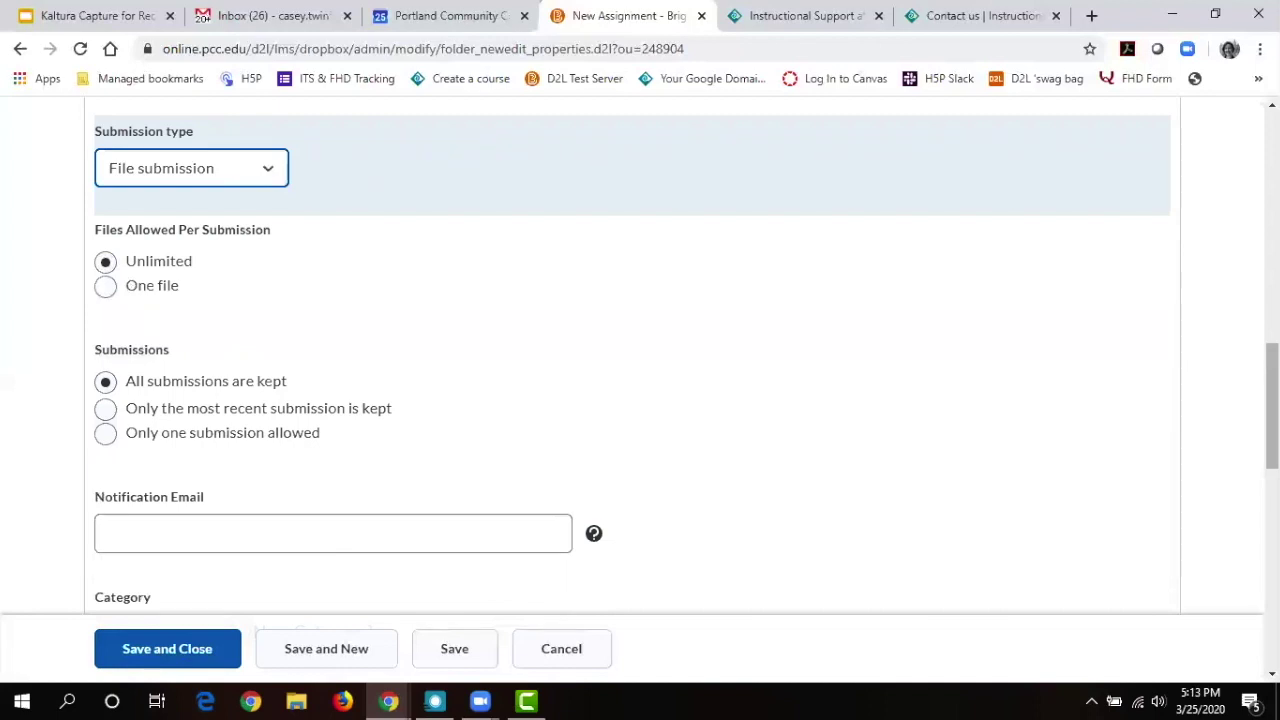
{"action": "left_click_drag", "start_coordinate": [1272, 400], "coordinate": [1272, 402]}
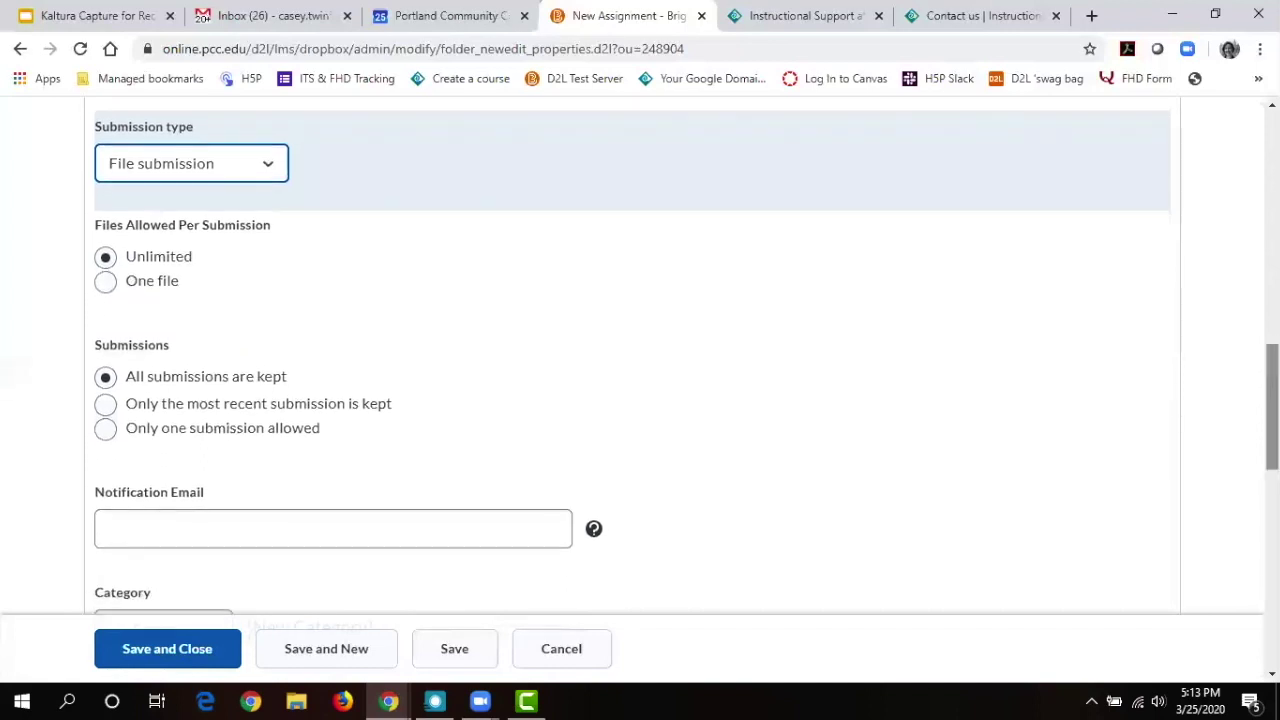
{"action": "left_click", "coordinate": [186, 257]}
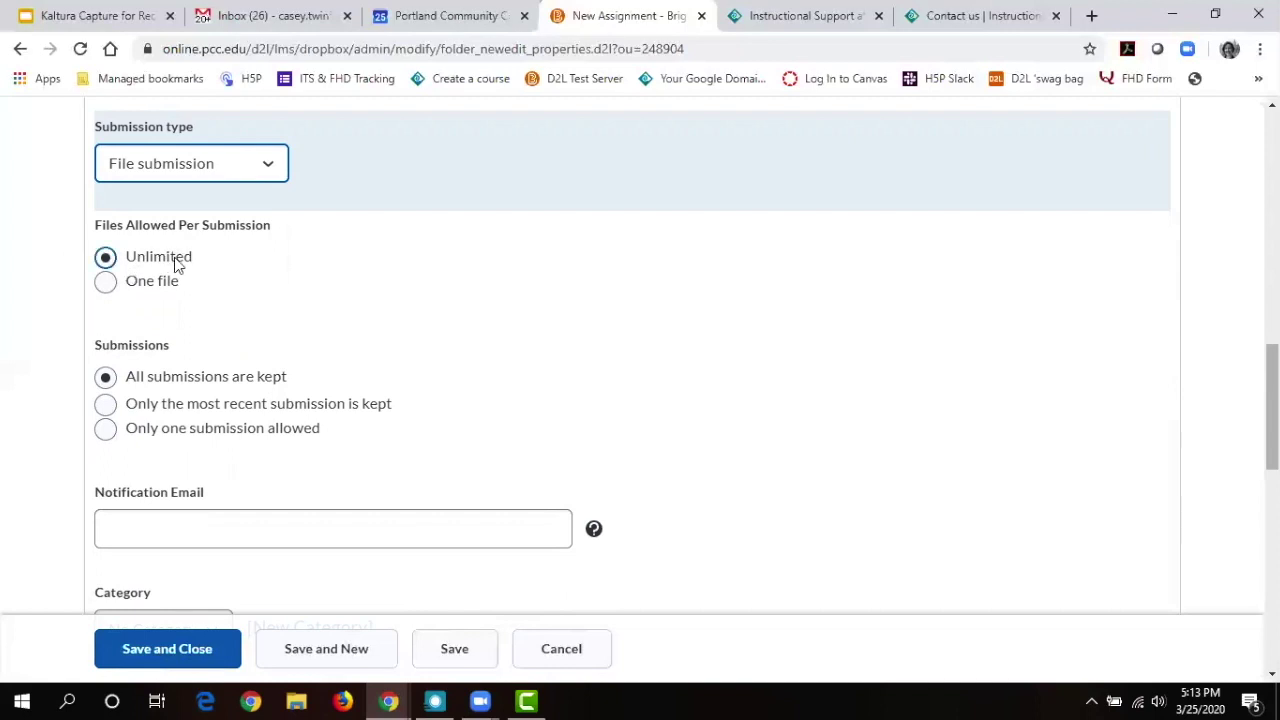
{"action": "left_click", "coordinate": [172, 381]}
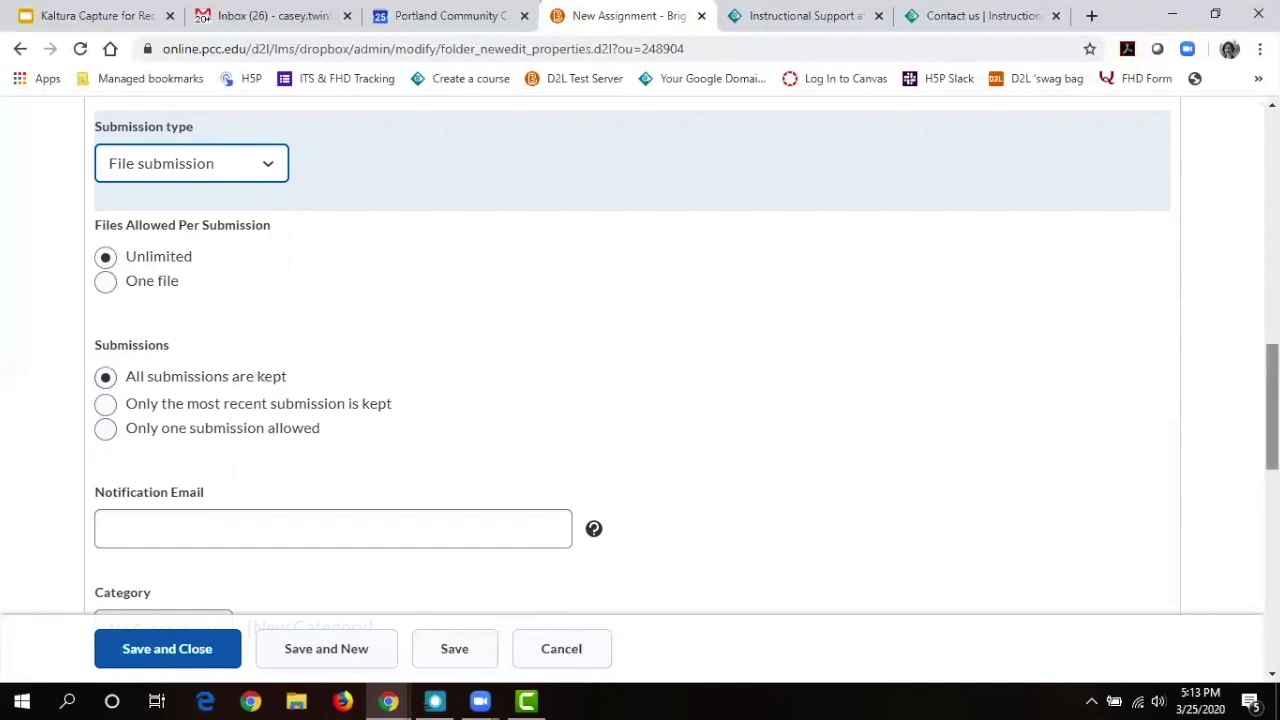
{"action": "scroll", "coordinate": [1272, 407], "scroll_direction": "down", "scroll_amount": 2}
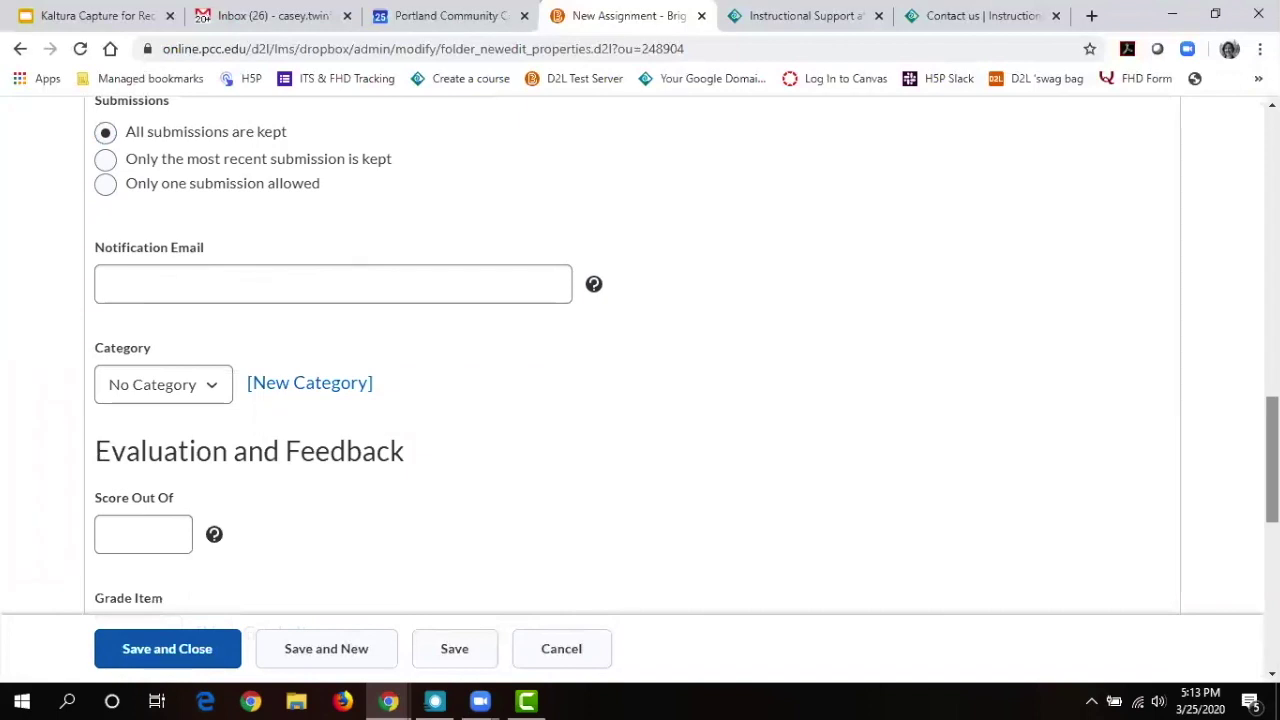
{"action": "scroll", "coordinate": [1272, 460], "scroll_direction": "down", "scroll_amount": 1}
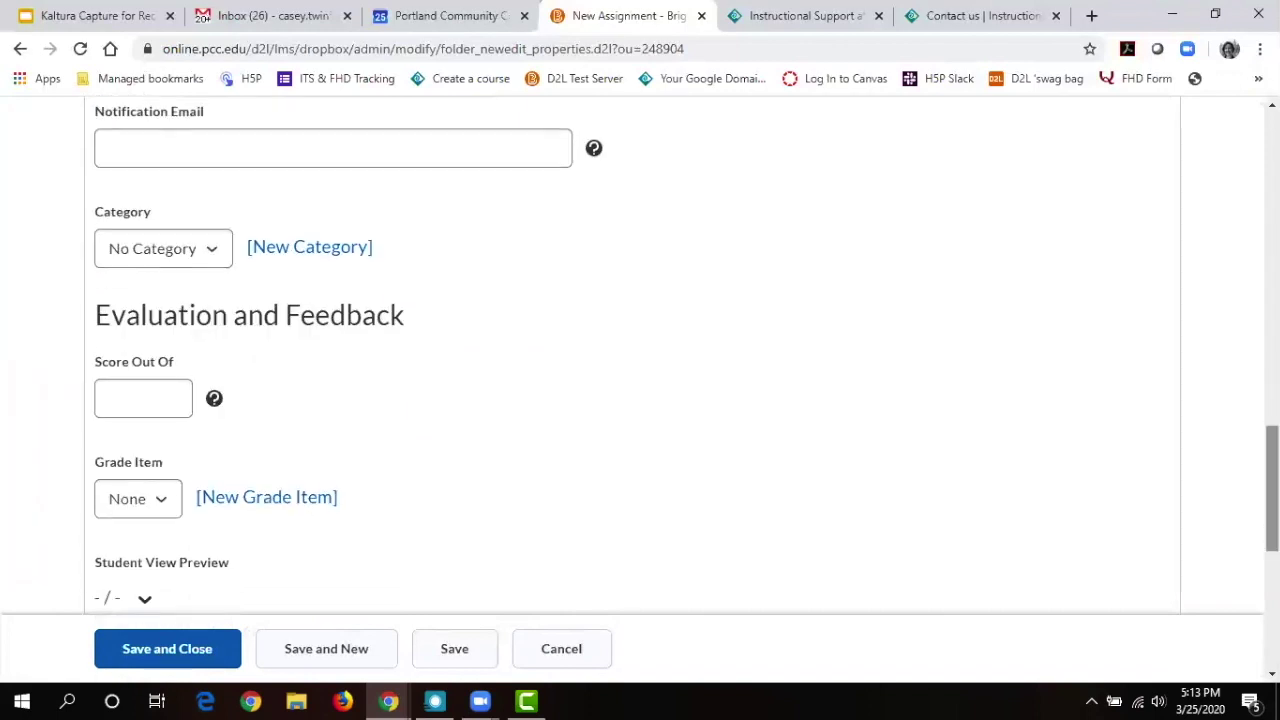
Look at the assignment's notification email and score fields and check the available grade items.
{"action": "left_click", "coordinate": [292, 158]}
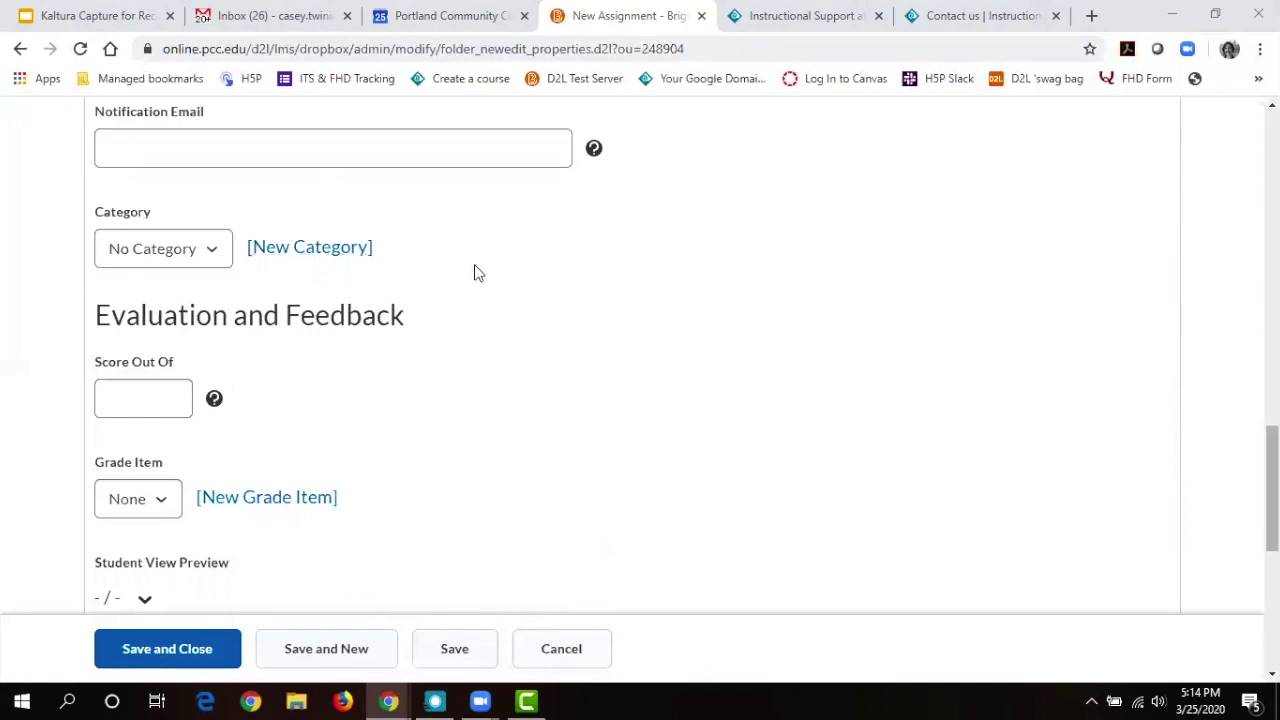
{"action": "scroll", "coordinate": [1272, 495], "scroll_direction": "down", "scroll_amount": 1}
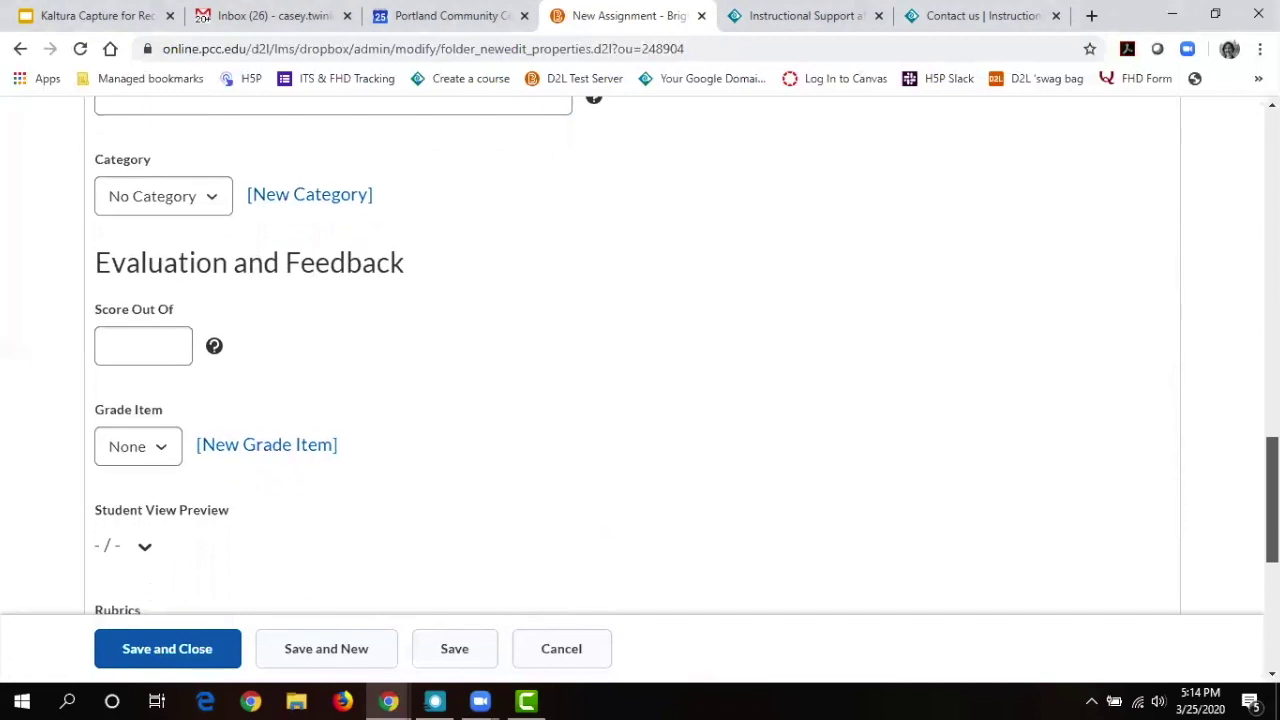
{"action": "left_click", "coordinate": [163, 309]}
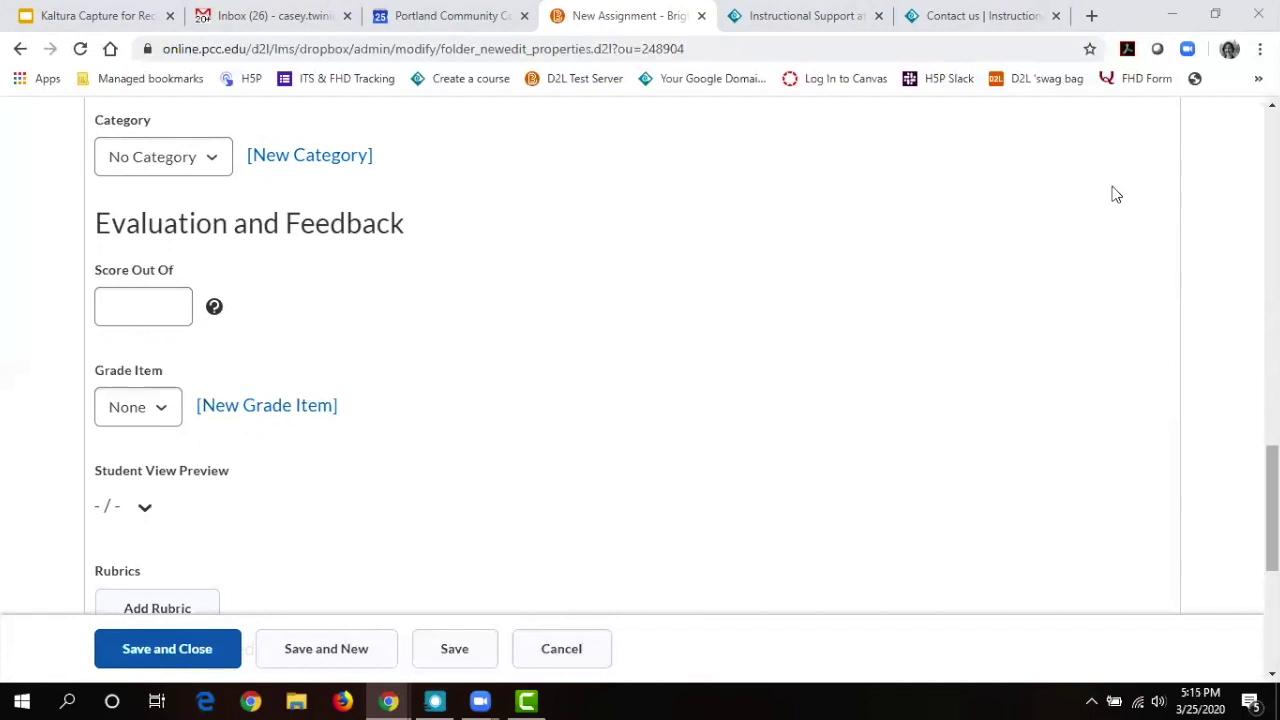
{"action": "left_click", "coordinate": [113, 305]}
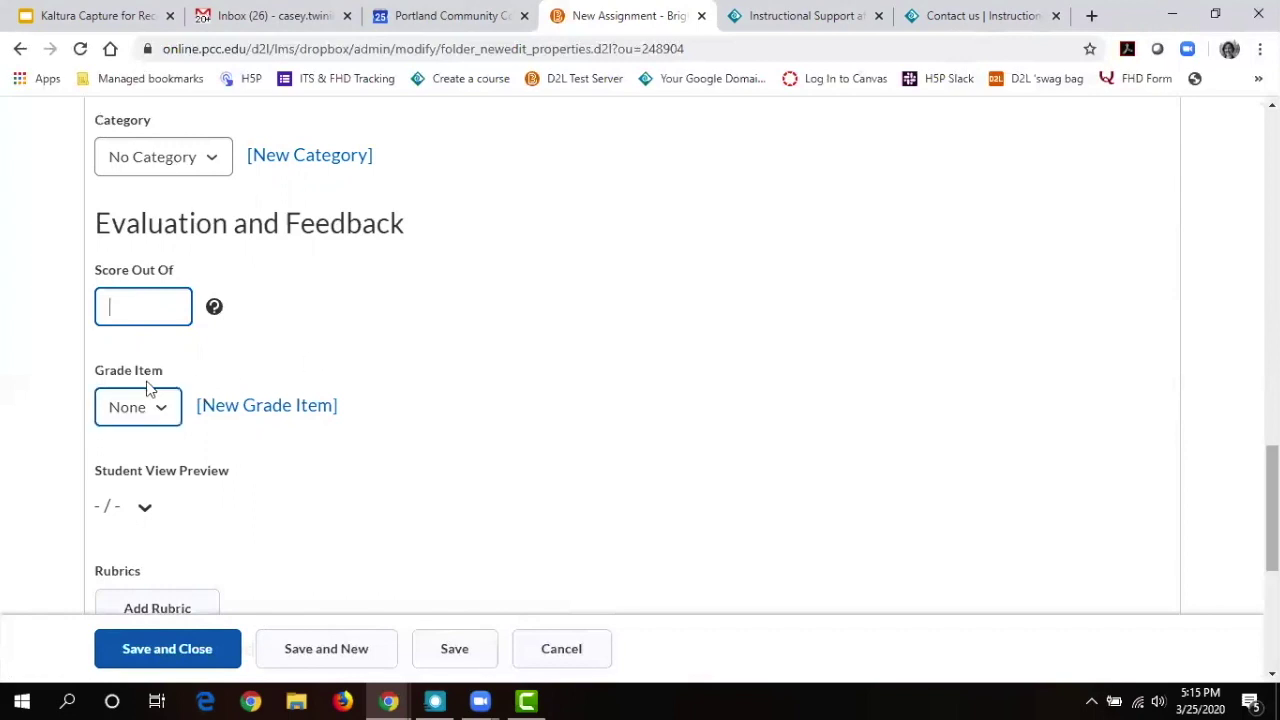
{"action": "left_click", "coordinate": [152, 413]}
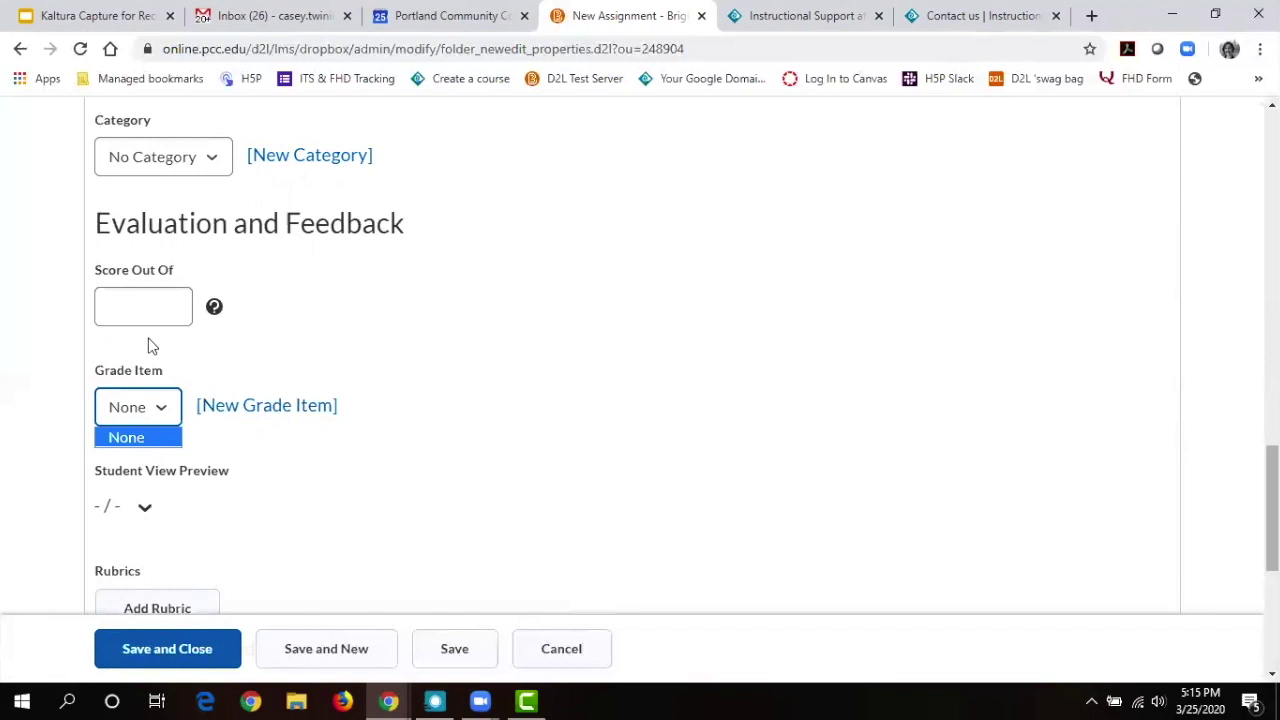
{"action": "left_click", "coordinate": [236, 373]}
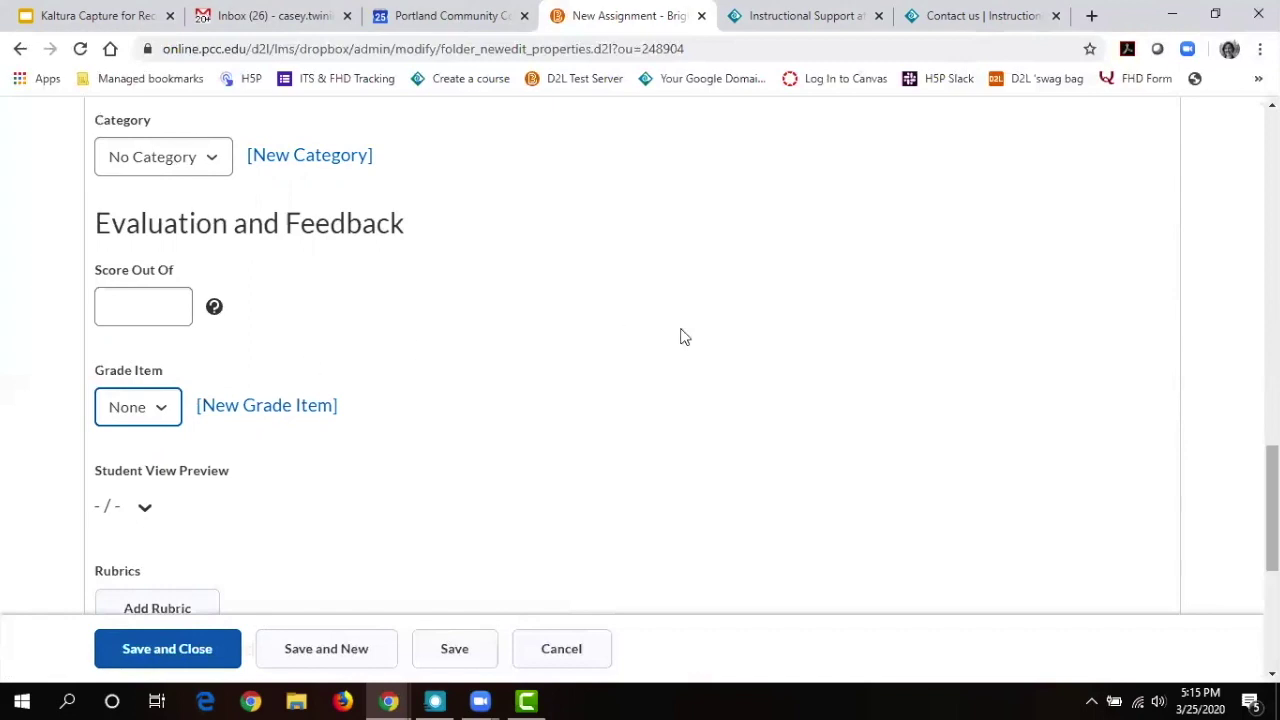
Set the assignment's score out of to 20.
{"action": "left_click", "coordinate": [155, 318]}
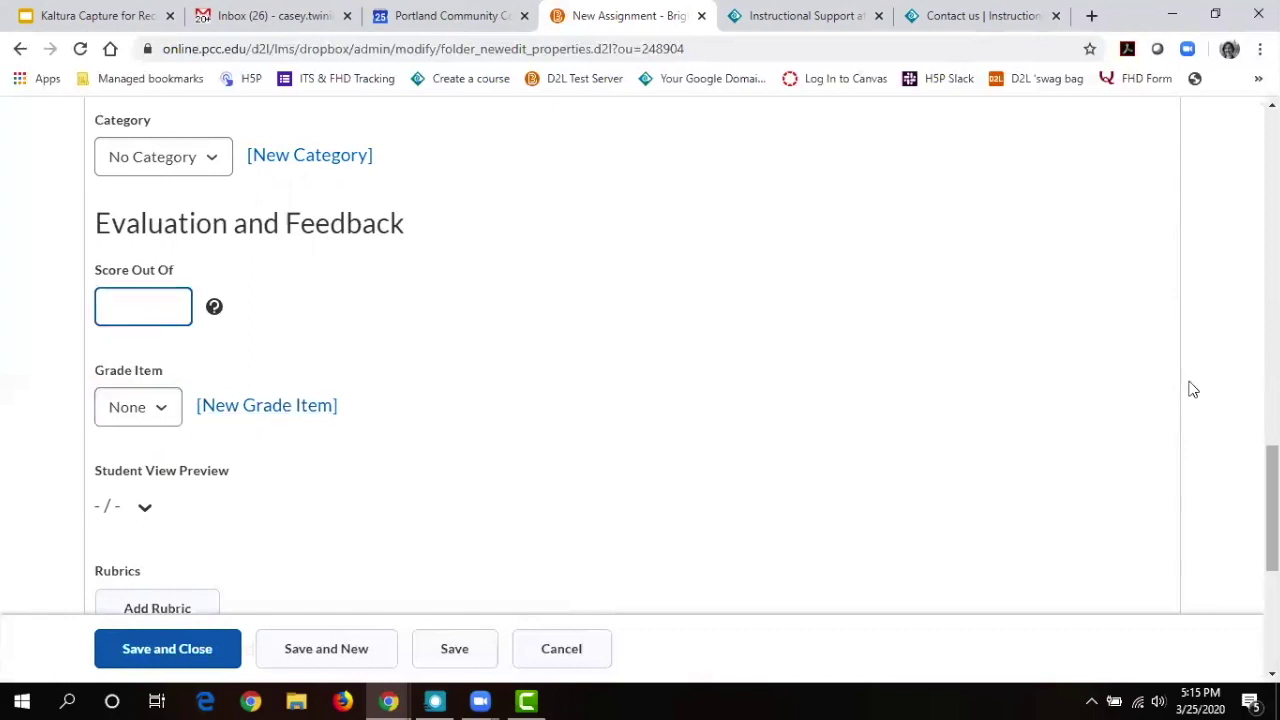
{"action": "scroll", "coordinate": [1191, 389], "scroll_direction": "down", "scroll_amount": 3}
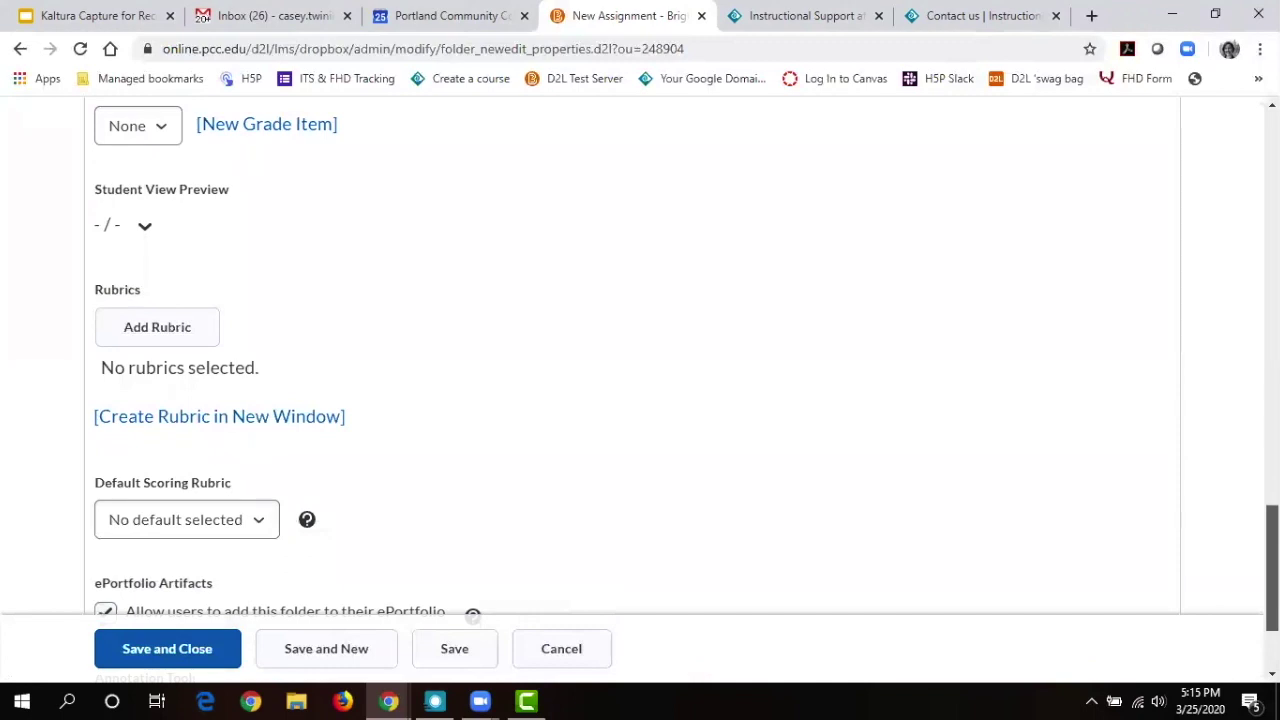
{"action": "scroll", "coordinate": [298, 318], "scroll_direction": "up", "scroll_amount": 3}
{"action": "type", "text": "20"}
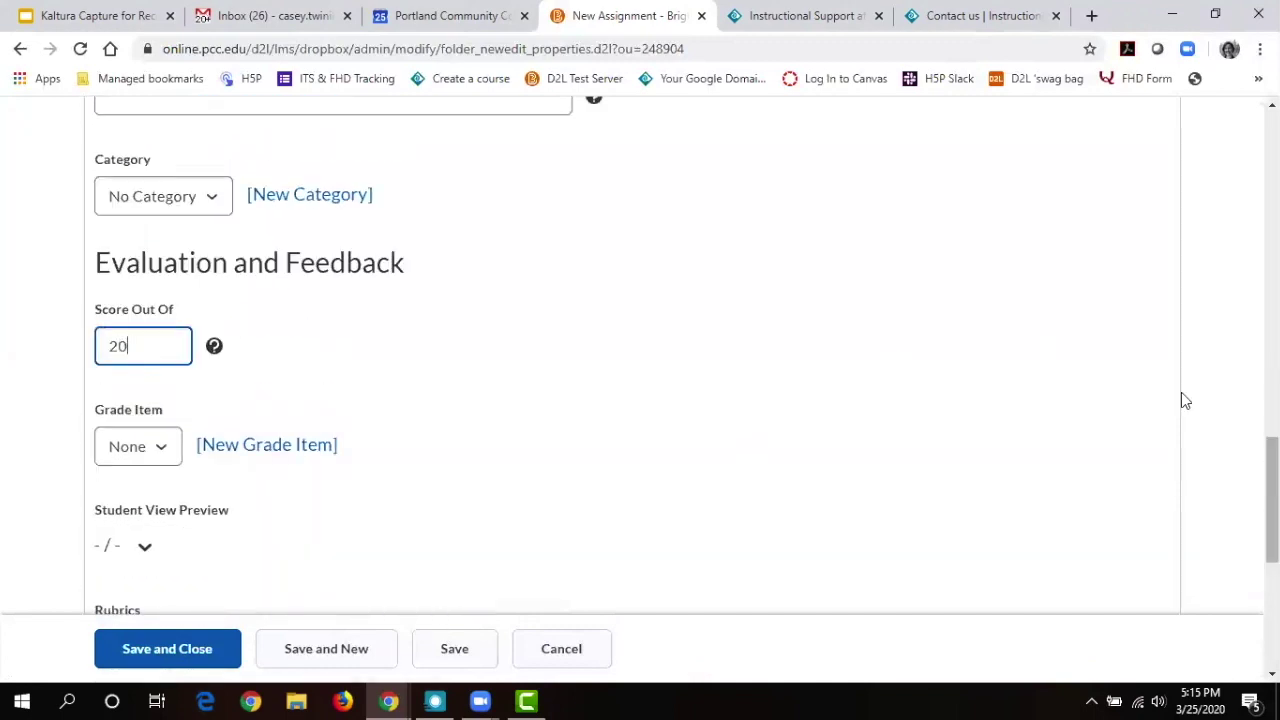
{"action": "scroll", "coordinate": [626, 364], "scroll_direction": "down", "scroll_amount": 3}
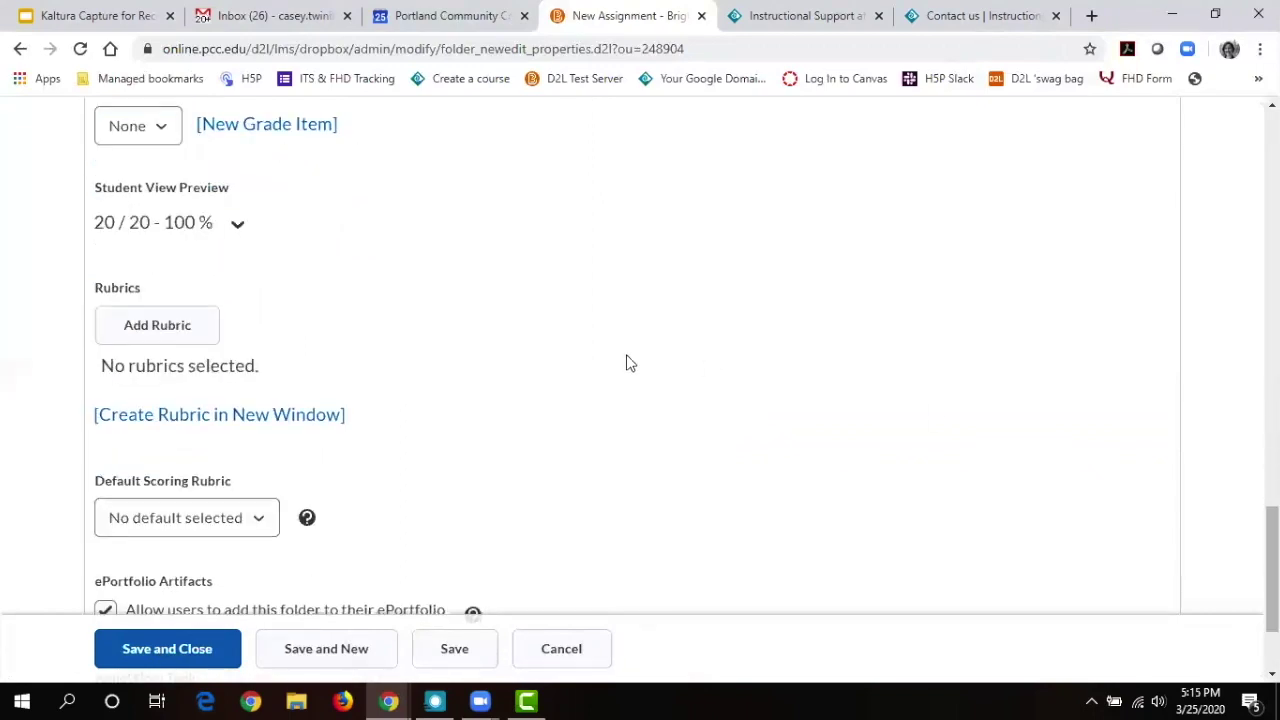
Expand and collapse the student view preview and review the remaining evaluation and feedback settings.
{"action": "left_click", "coordinate": [238, 229]}
{"action": "left_click", "coordinate": [238, 229]}
{"action": "scroll", "coordinate": [1272, 570], "scroll_direction": "down", "scroll_amount": 2}
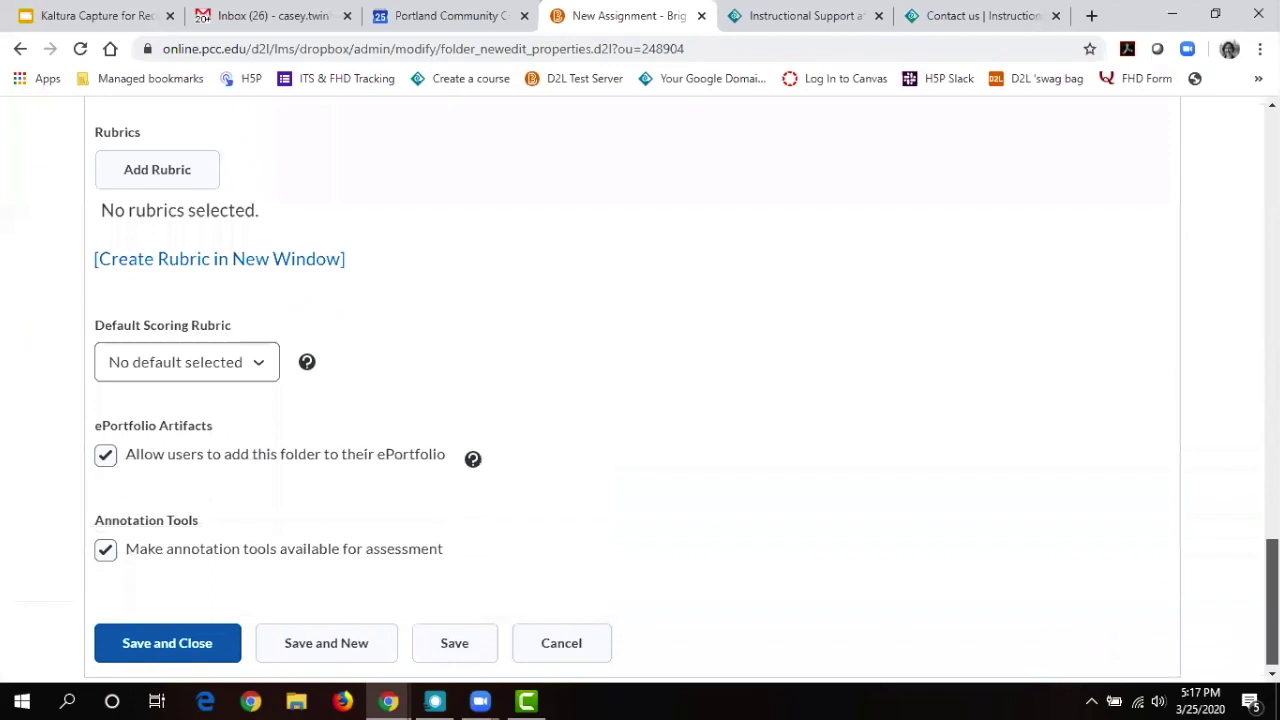
{"action": "scroll", "coordinate": [1272, 560], "scroll_direction": "up", "scroll_amount": 3}
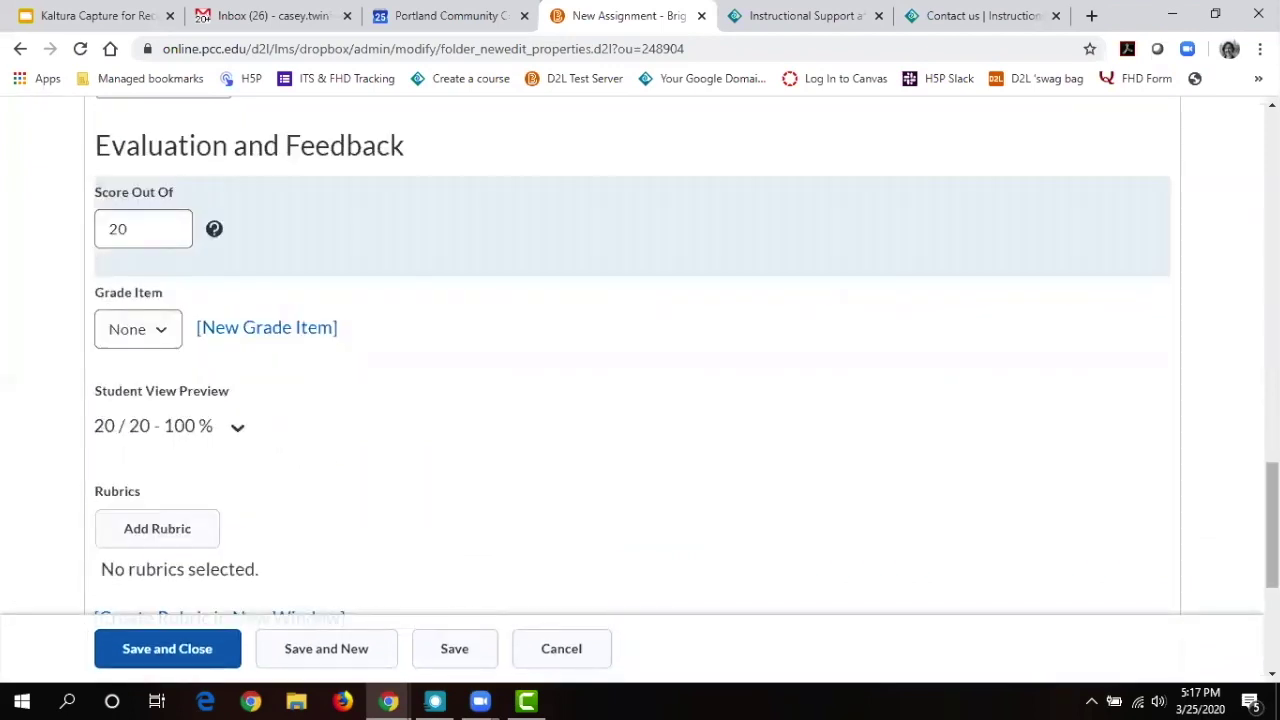
{"action": "scroll", "coordinate": [1272, 525], "scroll_direction": "up", "scroll_amount": 3}
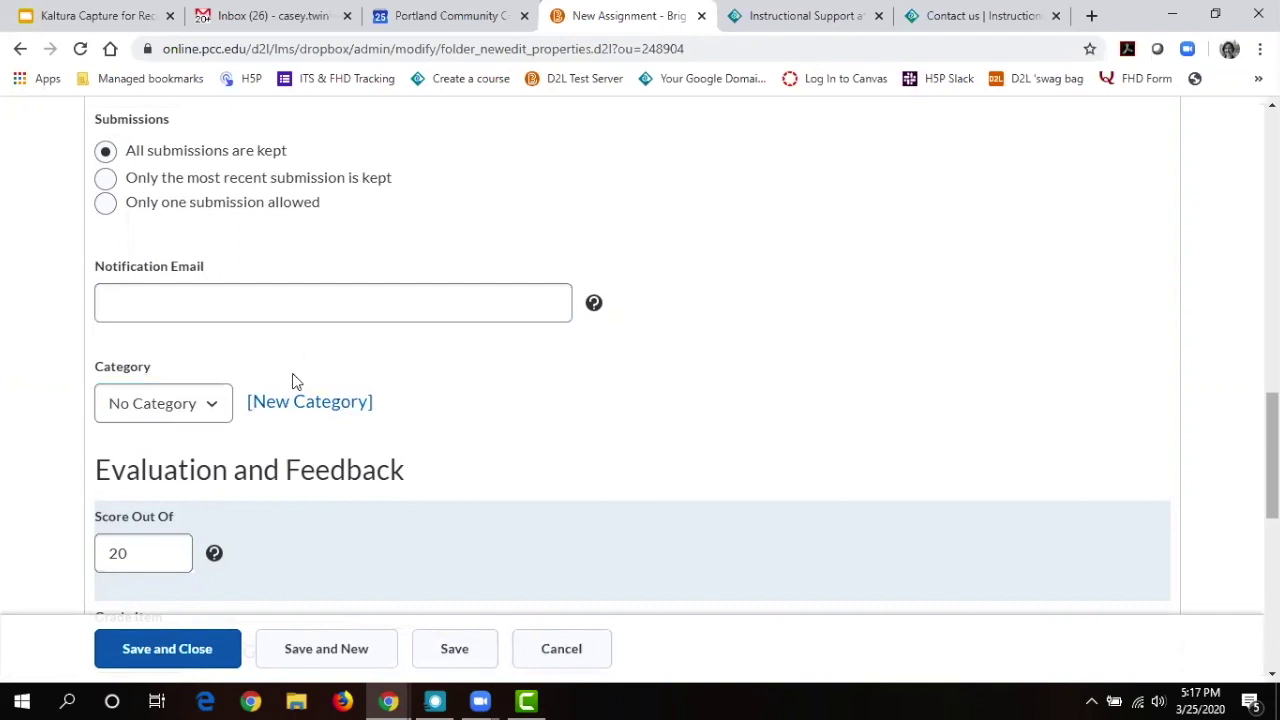
{"action": "left_click", "coordinate": [309, 410]}
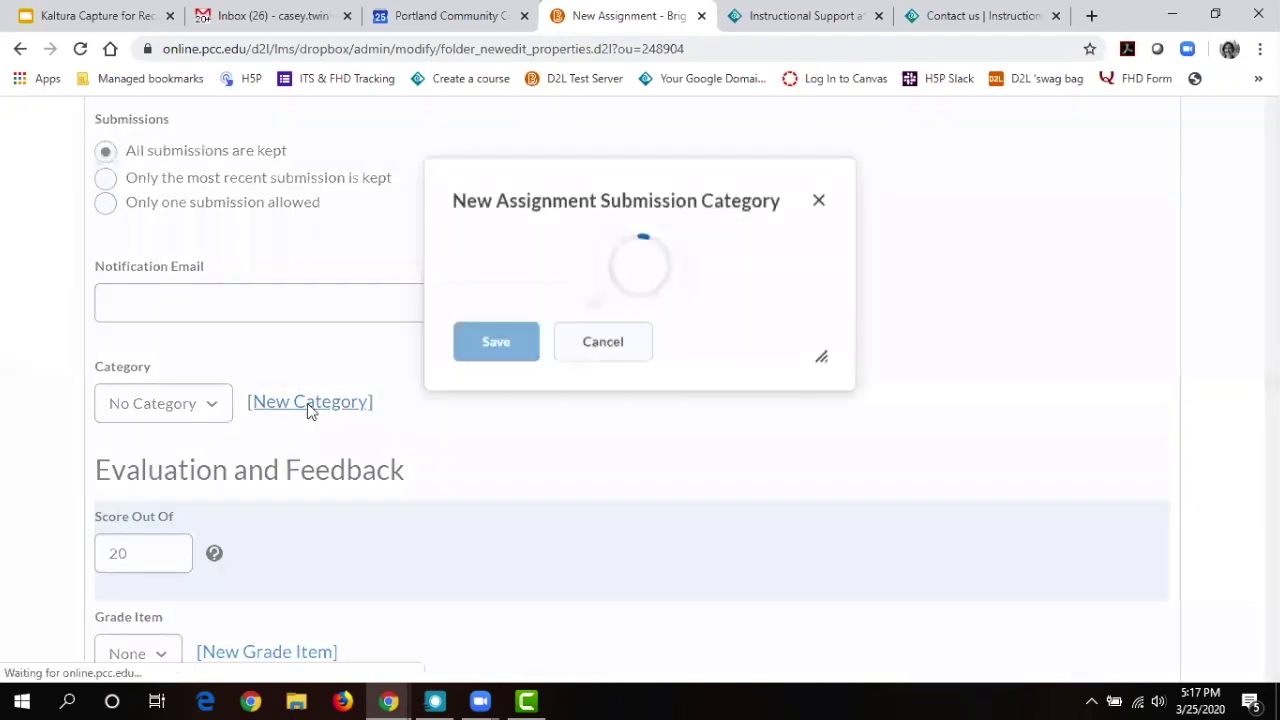
{"action": "left_click", "coordinate": [591, 408]}
{"action": "left_click", "coordinate": [190, 404]}
{"action": "left_click", "coordinate": [190, 404]}
Create a new assignment submission category named "Week One" for this assignment.
{"action": "left_click", "coordinate": [300, 400]}
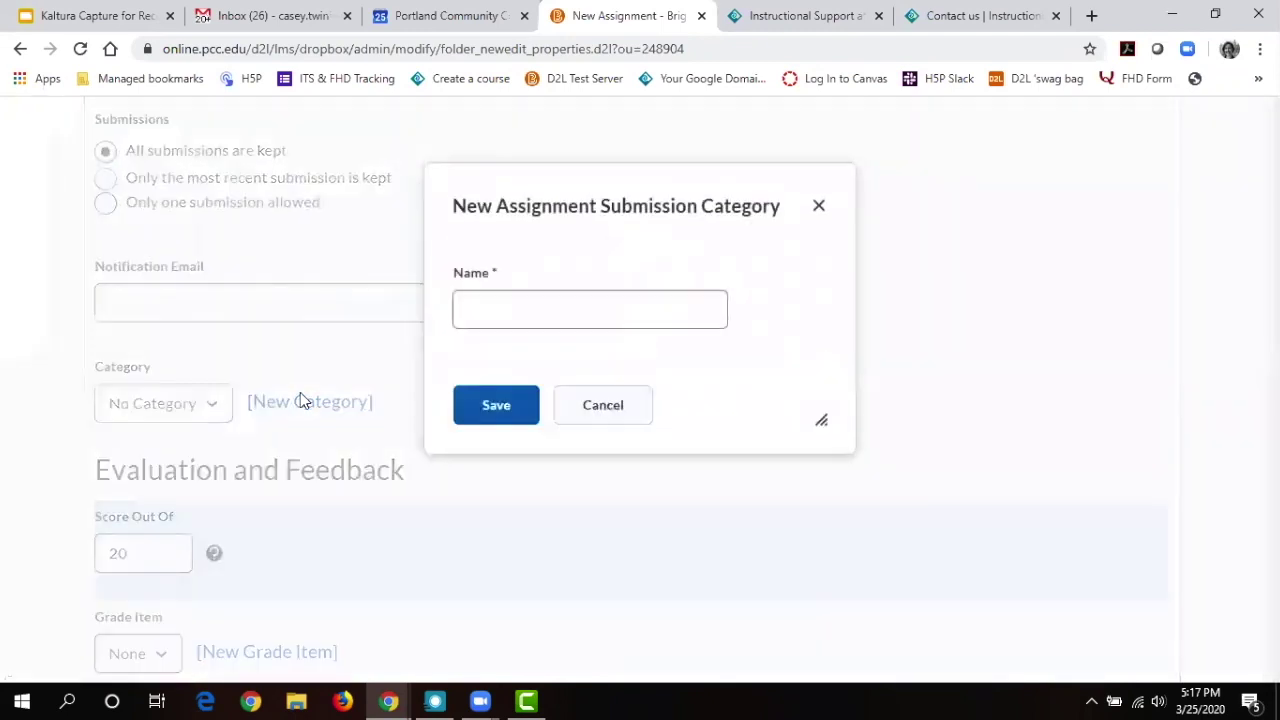
{"action": "left_click", "coordinate": [494, 306]}
{"action": "type", "text": "S"}
{"action": "key", "text": "BackSpace"}
{"action": "type", "text": "Week One"}
{"action": "left_click", "coordinate": [514, 405]}
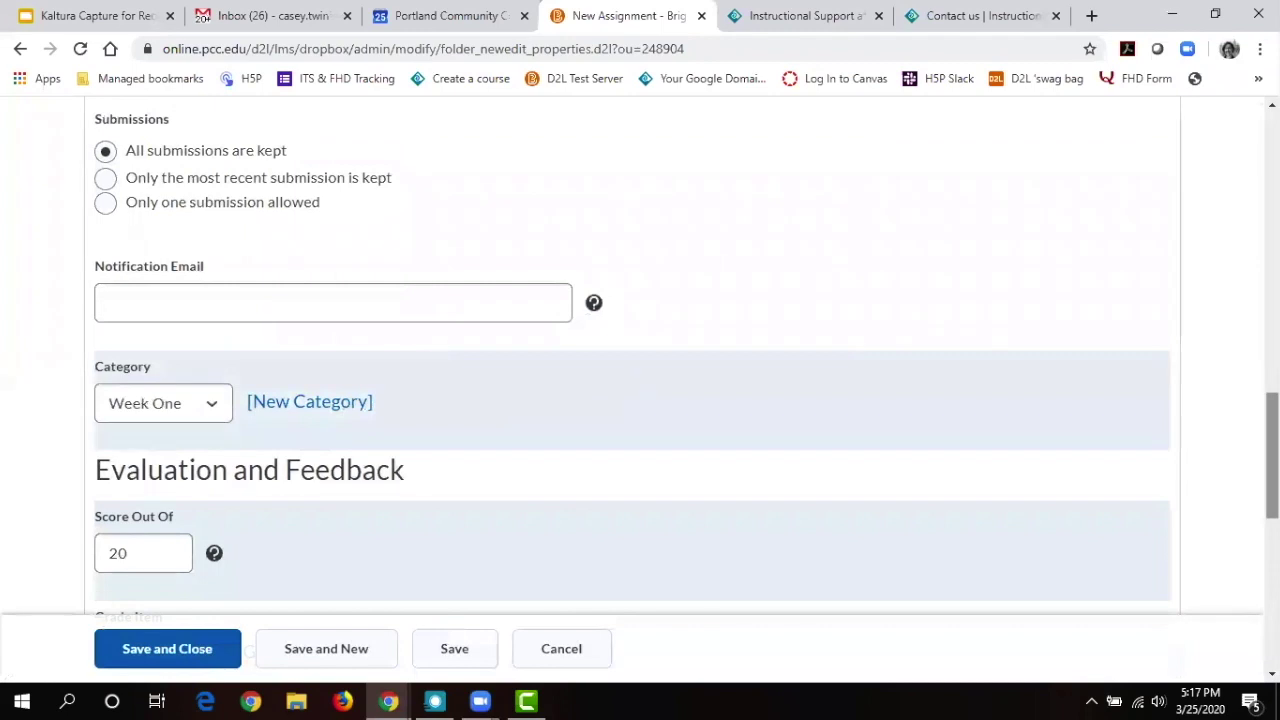
Review the default scoring rubric choices and the ePortfolio and annotation tool settings.
{"action": "scroll", "coordinate": [1272, 456], "scroll_direction": "down", "scroll_amount": 3}
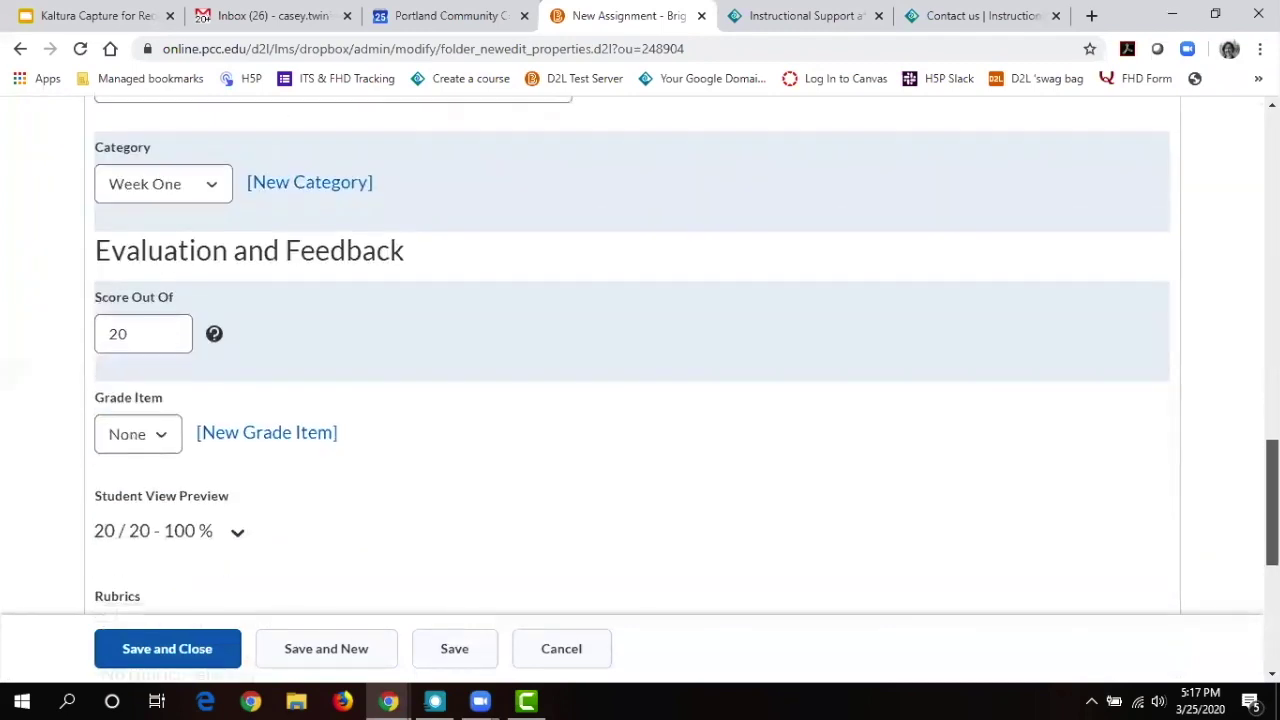
{"action": "scroll", "coordinate": [640, 380], "scroll_direction": "down", "scroll_amount": 4}
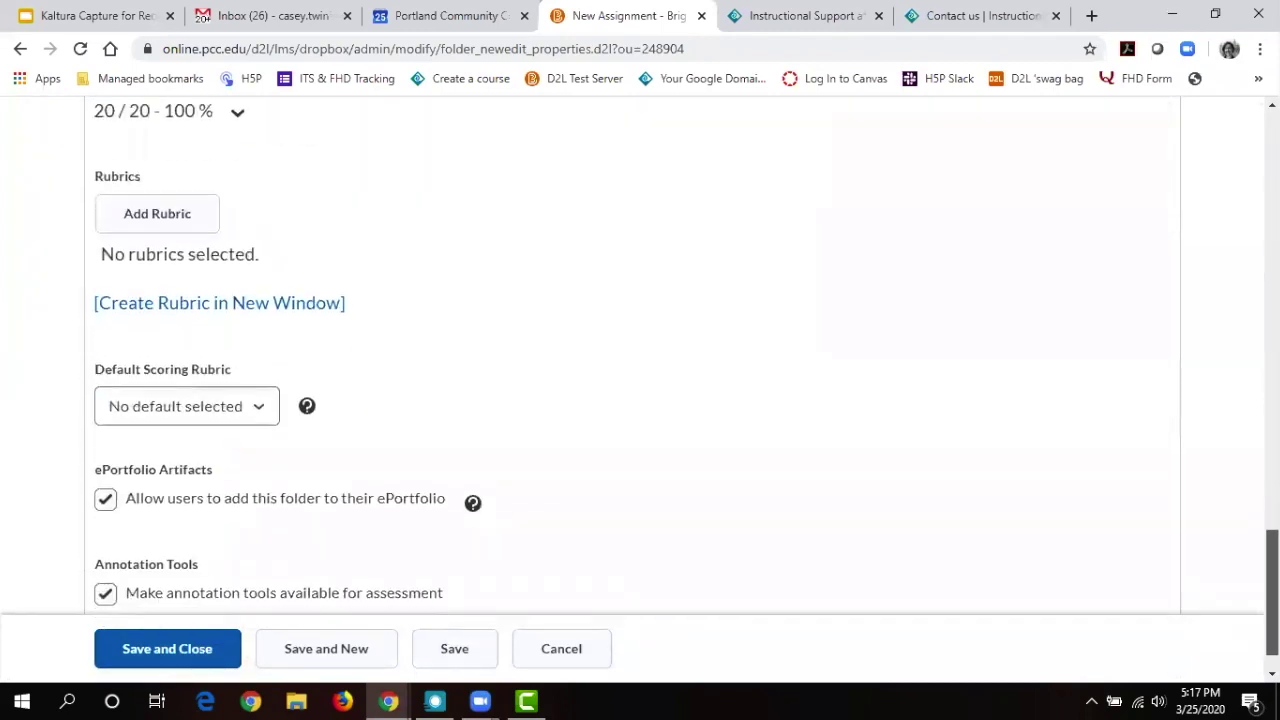
{"action": "scroll", "coordinate": [640, 387], "scroll_direction": "down", "scroll_amount": 1}
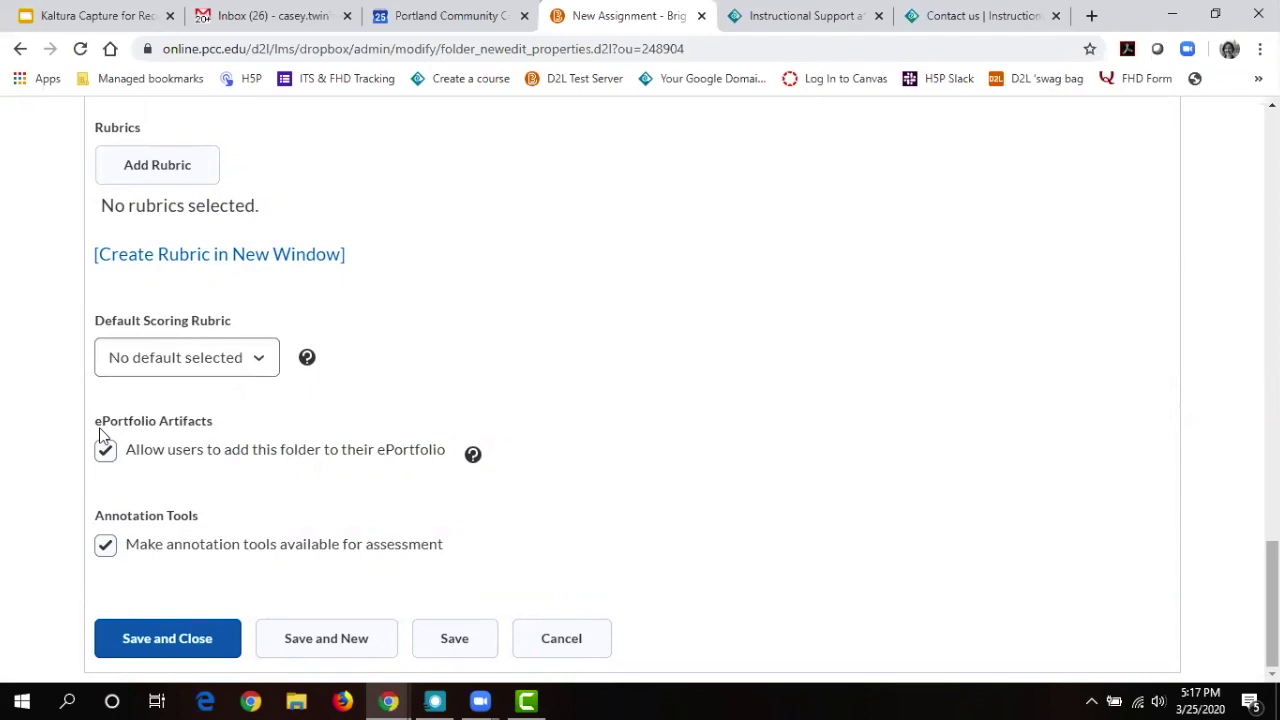
{"action": "left_click", "coordinate": [190, 361]}
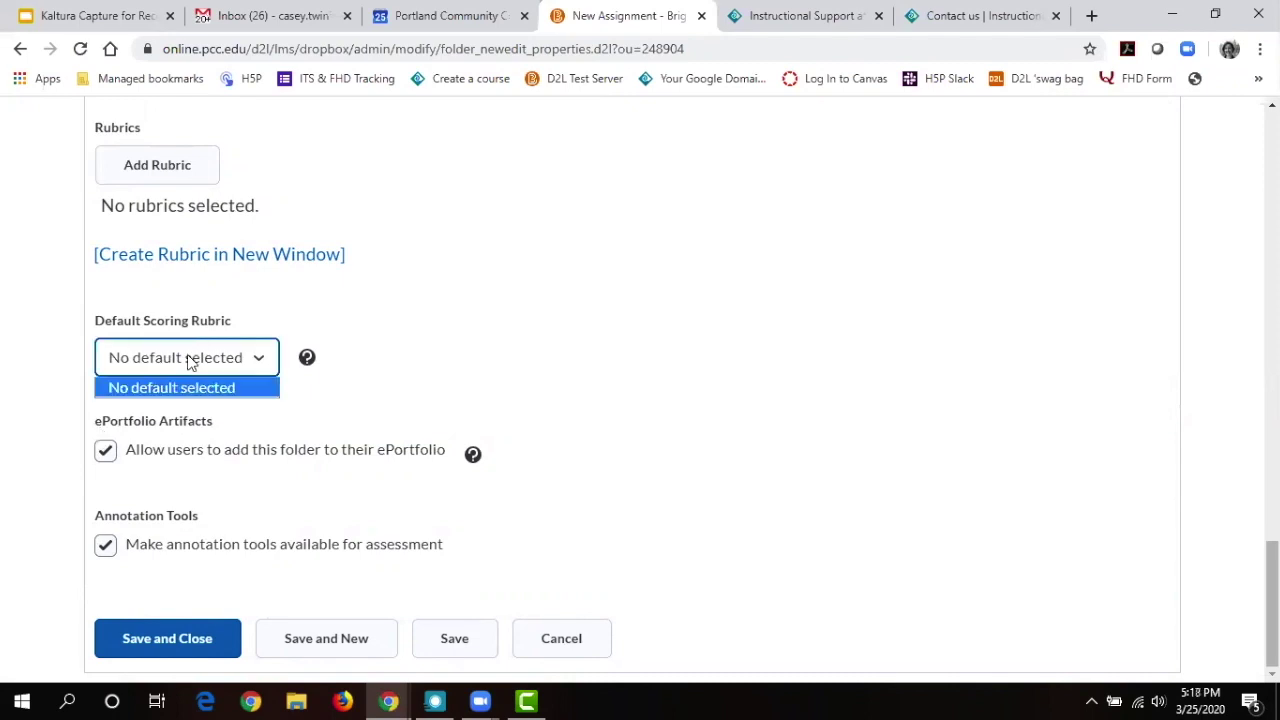
{"action": "left_click", "coordinate": [190, 361]}
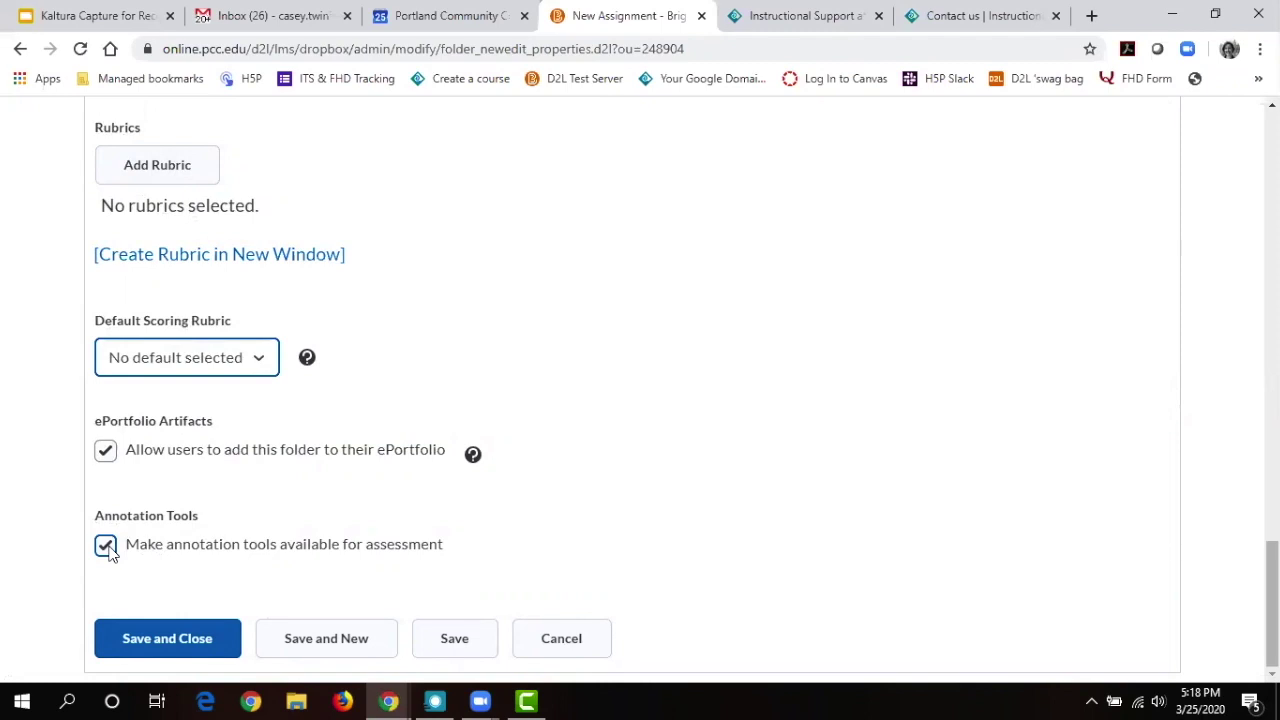
Save the assignment and make it visible to users in its restrictions.
{"action": "mouse_move", "coordinate": [1272, 600]}
{"action": "left_mouse_down"}
{"action": "mouse_move", "coordinate": [1272, 243]}
{"action": "mouse_move", "coordinate": [1246, 200]}
{"action": "mouse_move", "coordinate": [1240, 291]}
{"action": "mouse_move", "coordinate": [1265, 380]}
{"action": "mouse_move", "coordinate": [1270, 517]}
{"action": "left_mouse_up"}
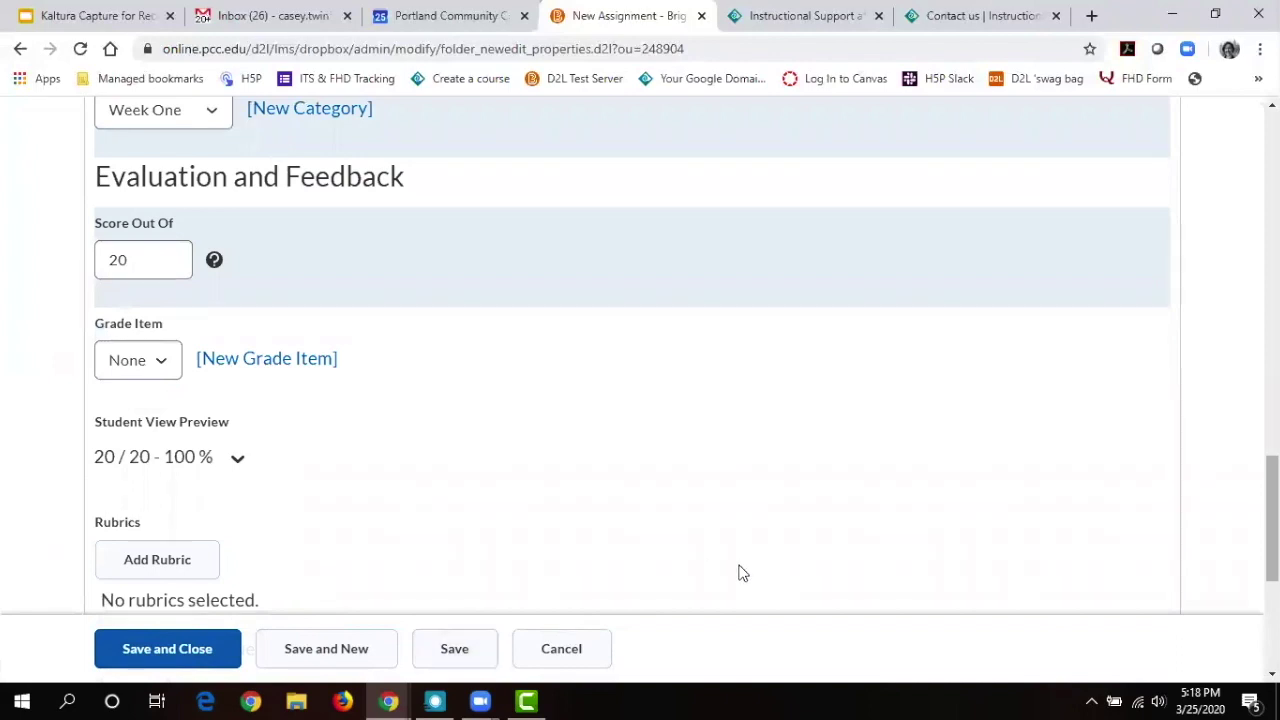
{"action": "left_click", "coordinate": [465, 668]}
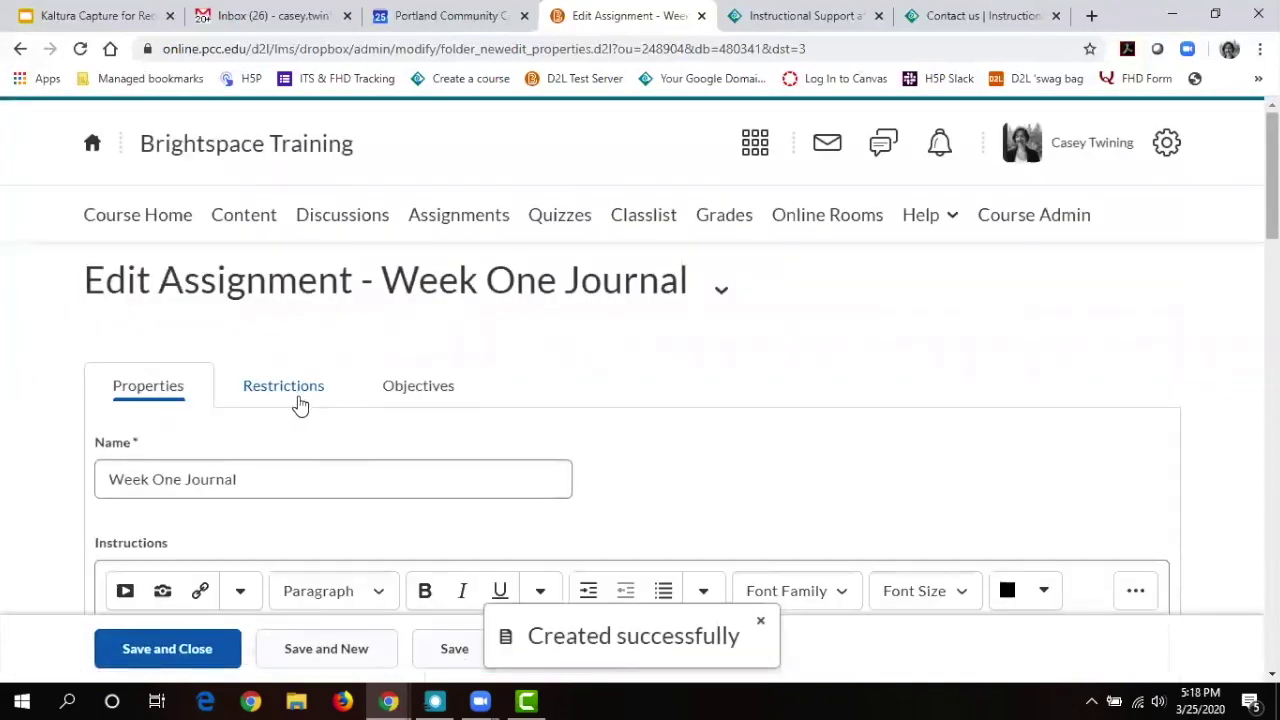
{"action": "left_click", "coordinate": [298, 402]}
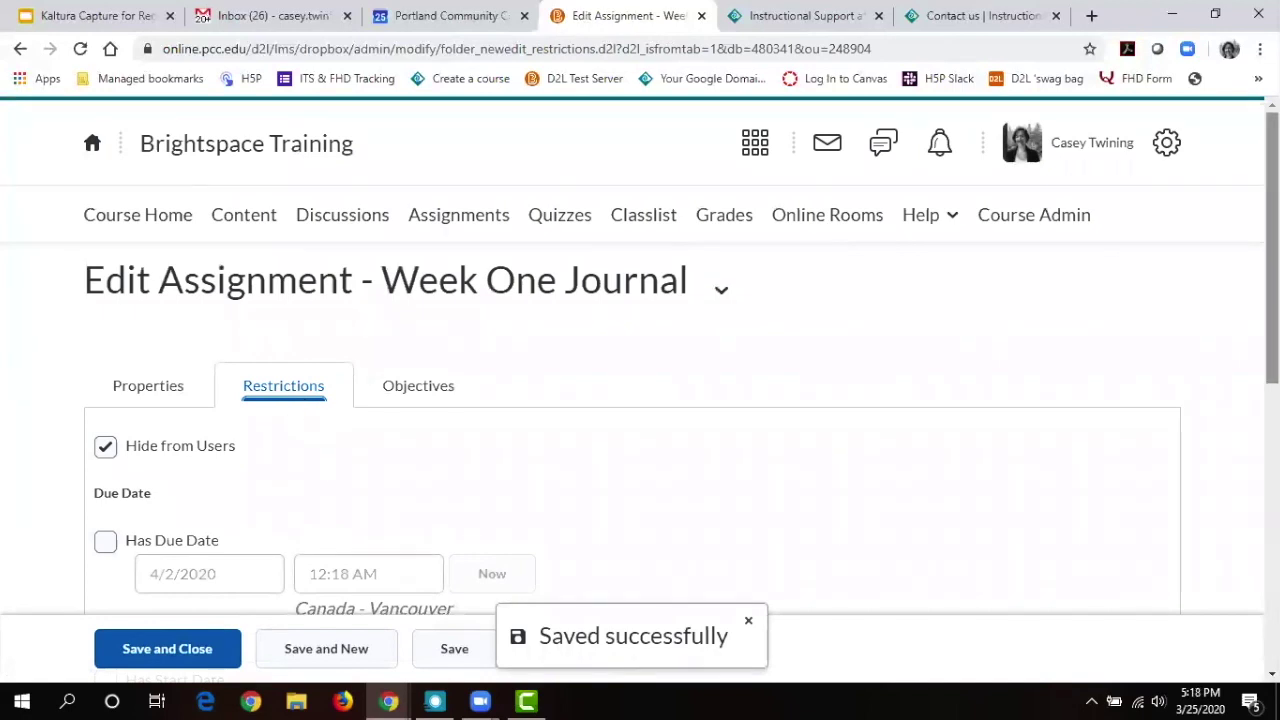
{"action": "scroll", "coordinate": [250, 320], "scroll_direction": "down", "scroll_amount": 1}
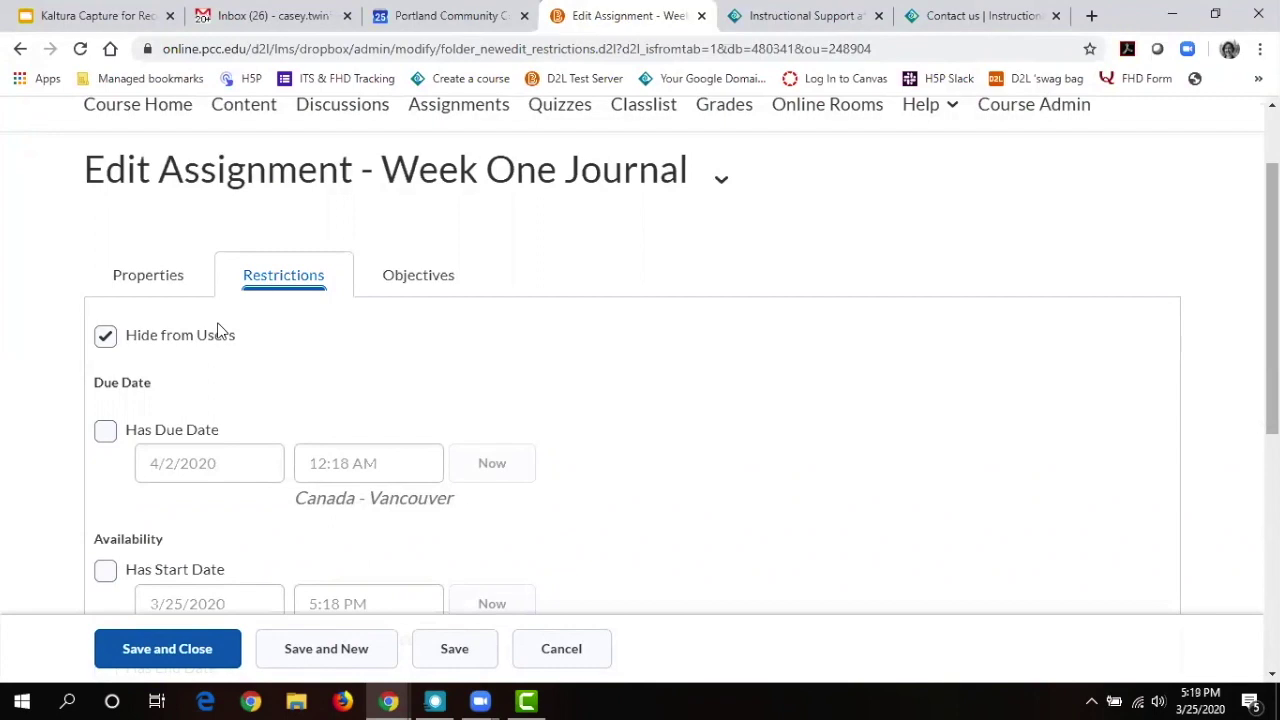
{"action": "left_click", "coordinate": [106, 337]}
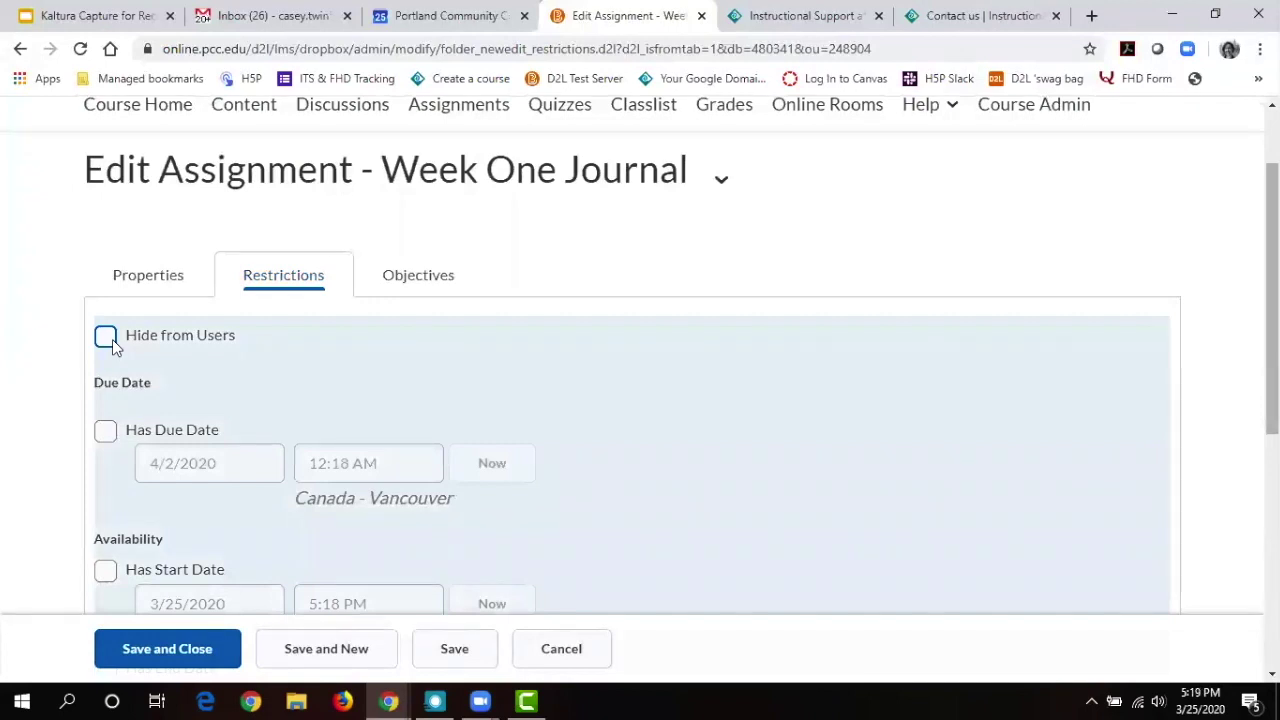
Give the assignment an availability start date of 3/25/2020 at 5:18 PM.
{"action": "scroll", "coordinate": [113, 345], "scroll_direction": "down", "scroll_amount": 3}
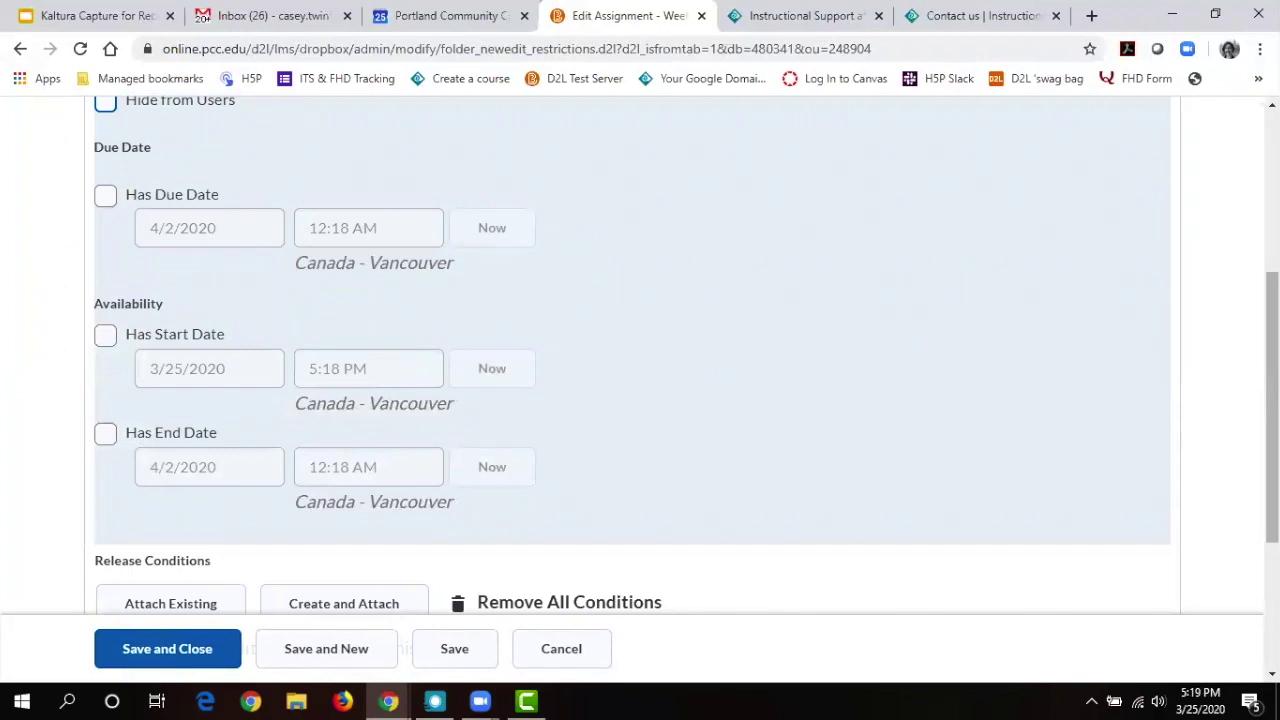
{"action": "left_click", "coordinate": [105, 336]}
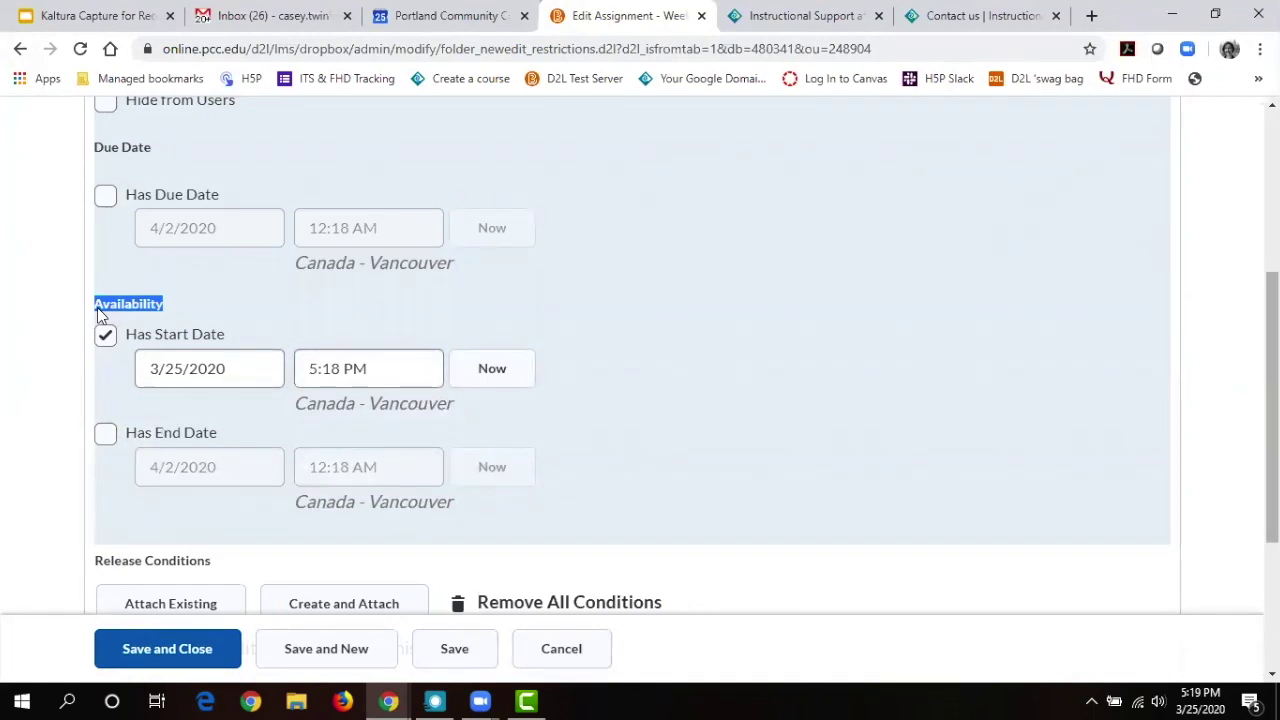
{"action": "left_click", "coordinate": [164, 372]}
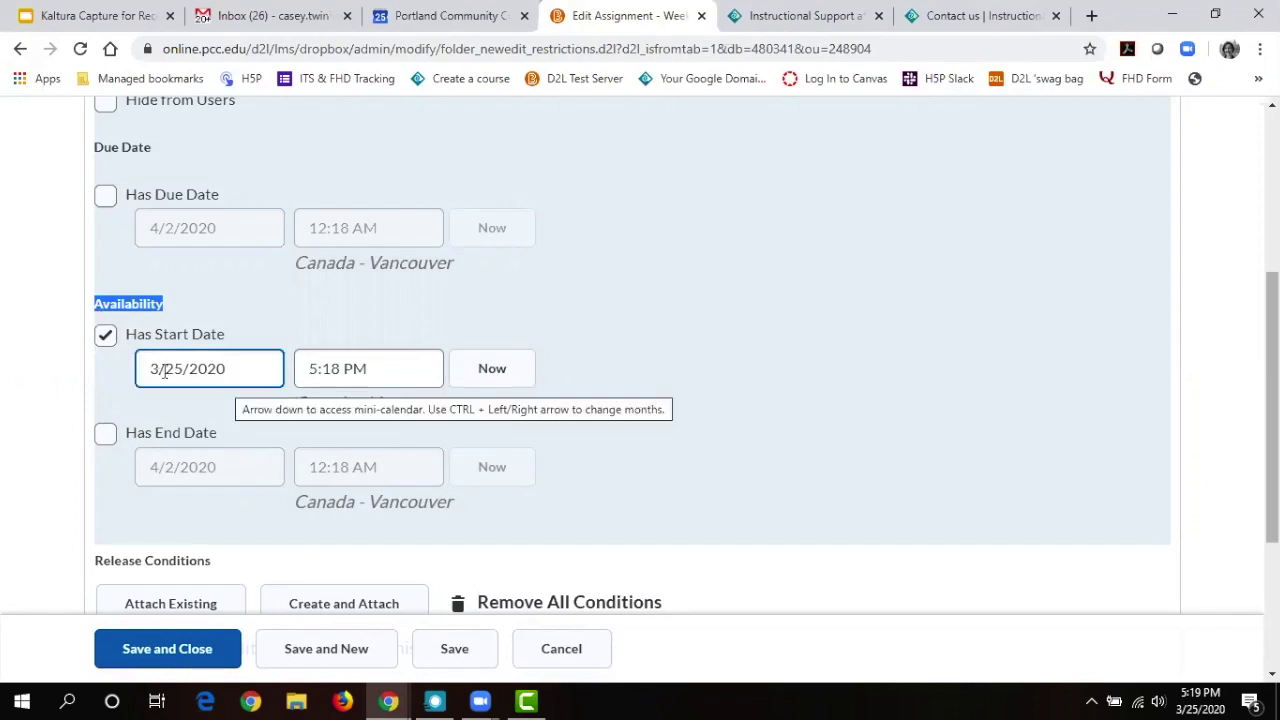
Try an availability end date of 4/2/2020 at 12:18 AM and turn it off again.
{"action": "left_click", "coordinate": [106, 434]}
{"action": "left_click", "coordinate": [179, 468]}
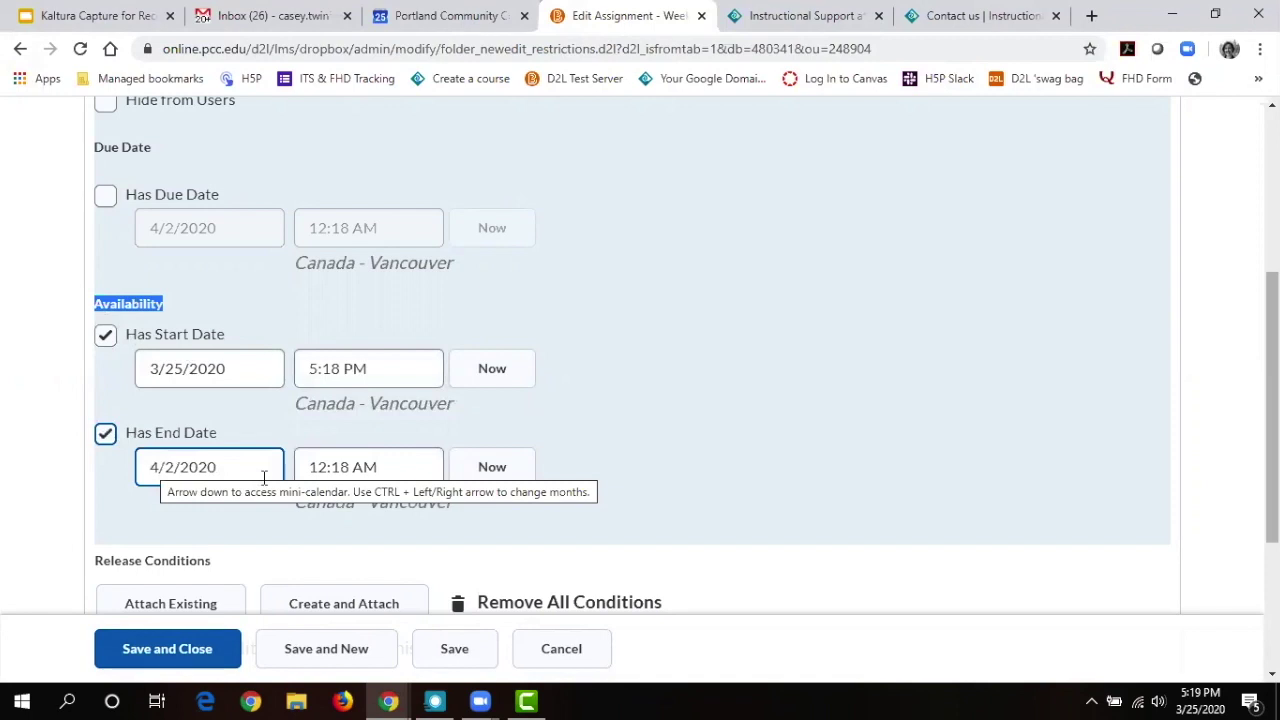
{"action": "left_click", "coordinate": [341, 472]}
{"action": "left_click", "coordinate": [443, 491]}
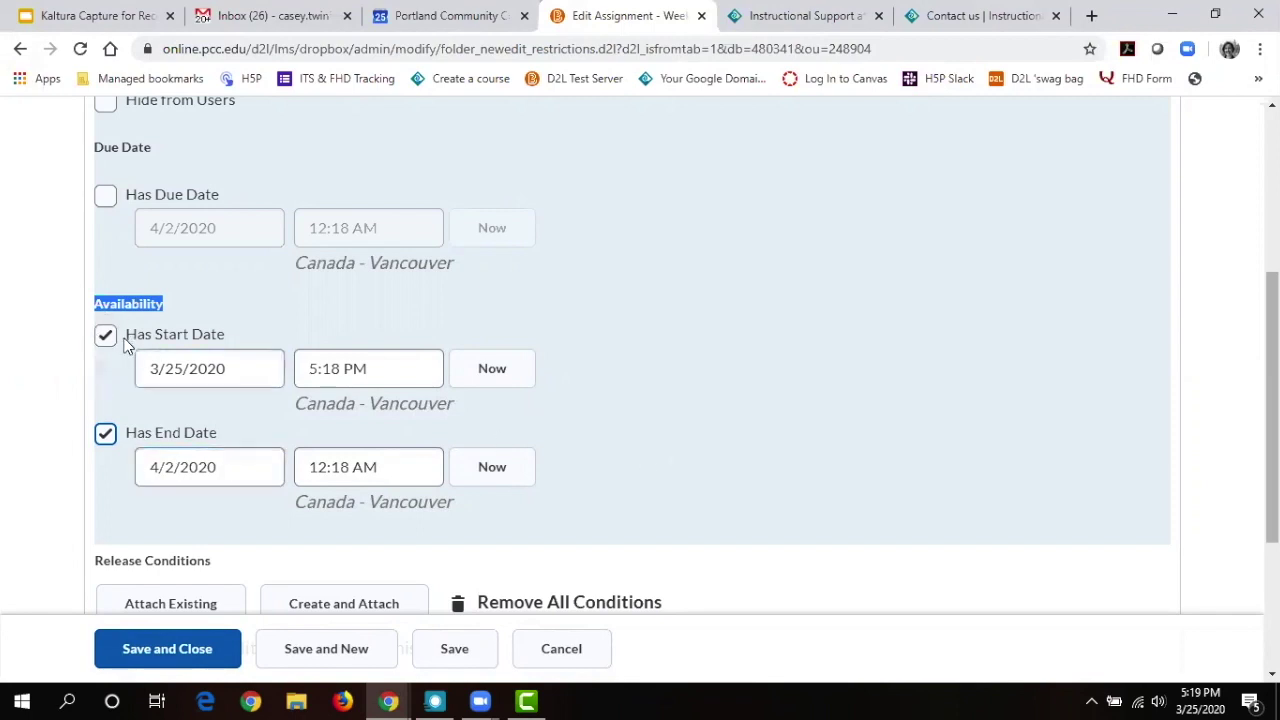
{"action": "left_click", "coordinate": [105, 435]}
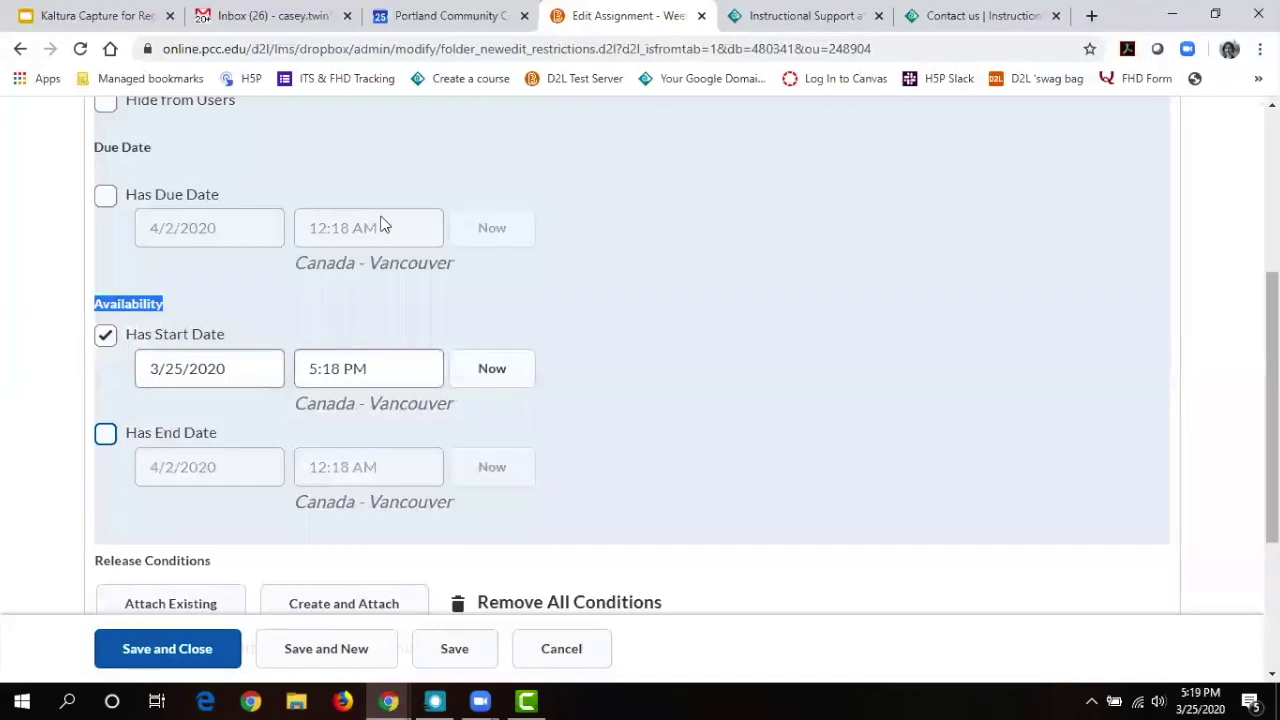
Give the assignment a due date of 4/2/2020 at 12:18 AM.
{"action": "left_click", "coordinate": [727, 208]}
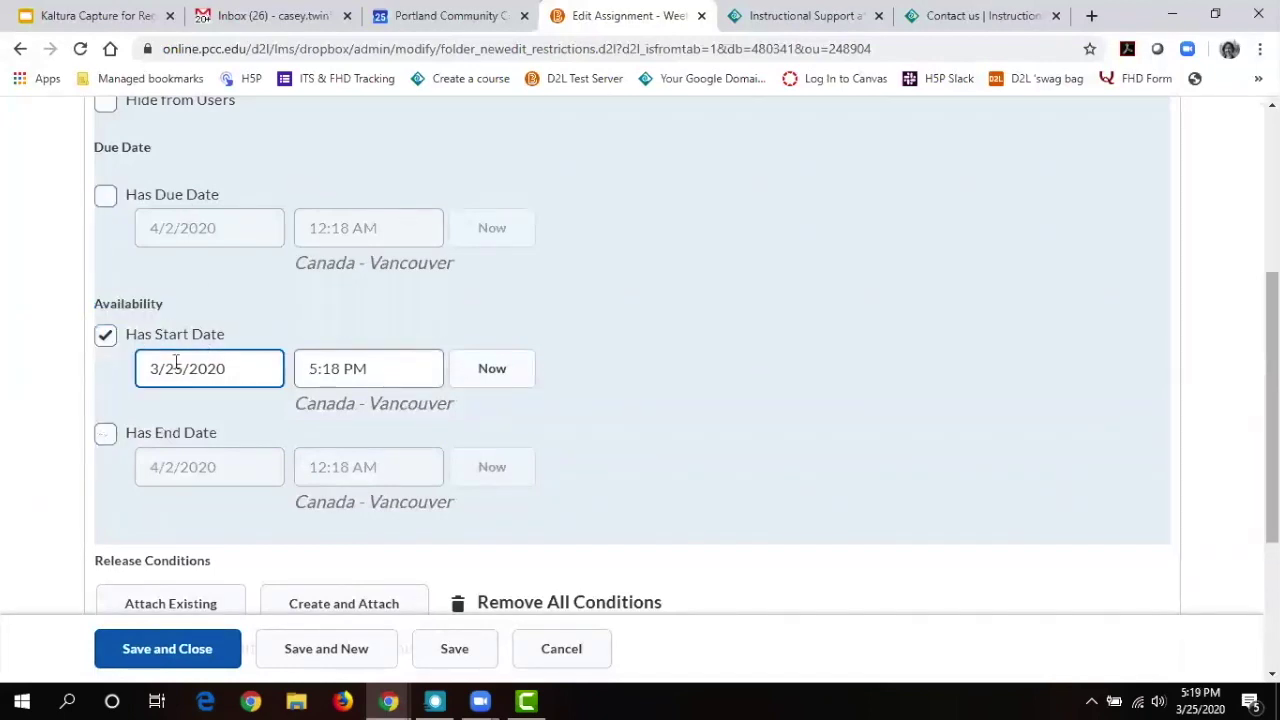
{"action": "left_click", "coordinate": [105, 196]}
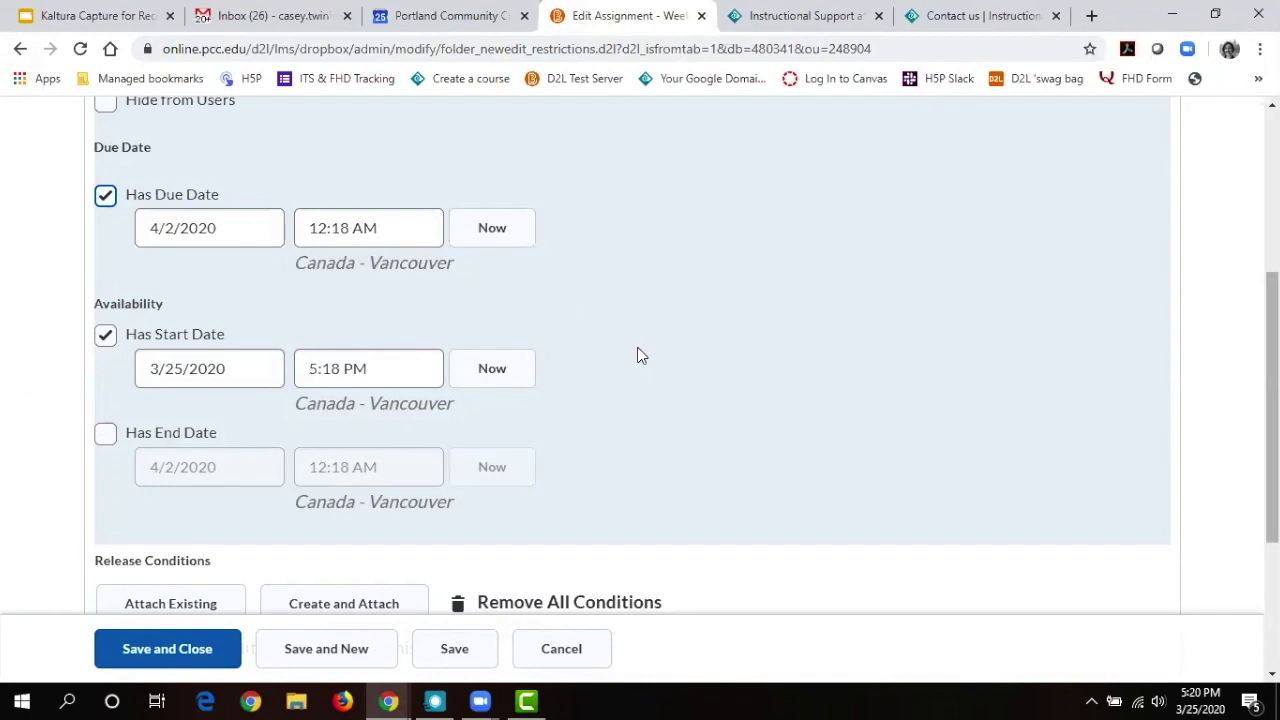
{"action": "left_click_drag", "start_coordinate": [1272, 400], "coordinate": [1272, 523]}
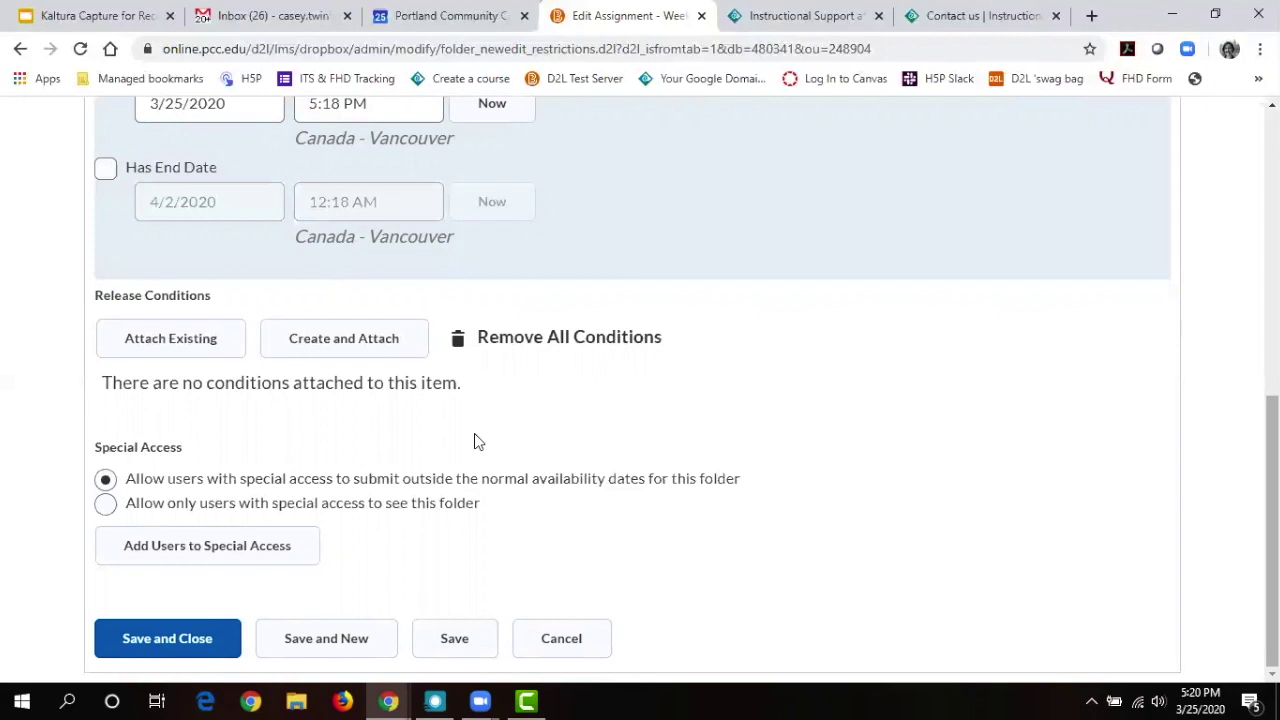
Start adding users to special access for the Week One Journal with a special due date of 4/6/2020.
{"action": "left_click", "coordinate": [502, 482]}
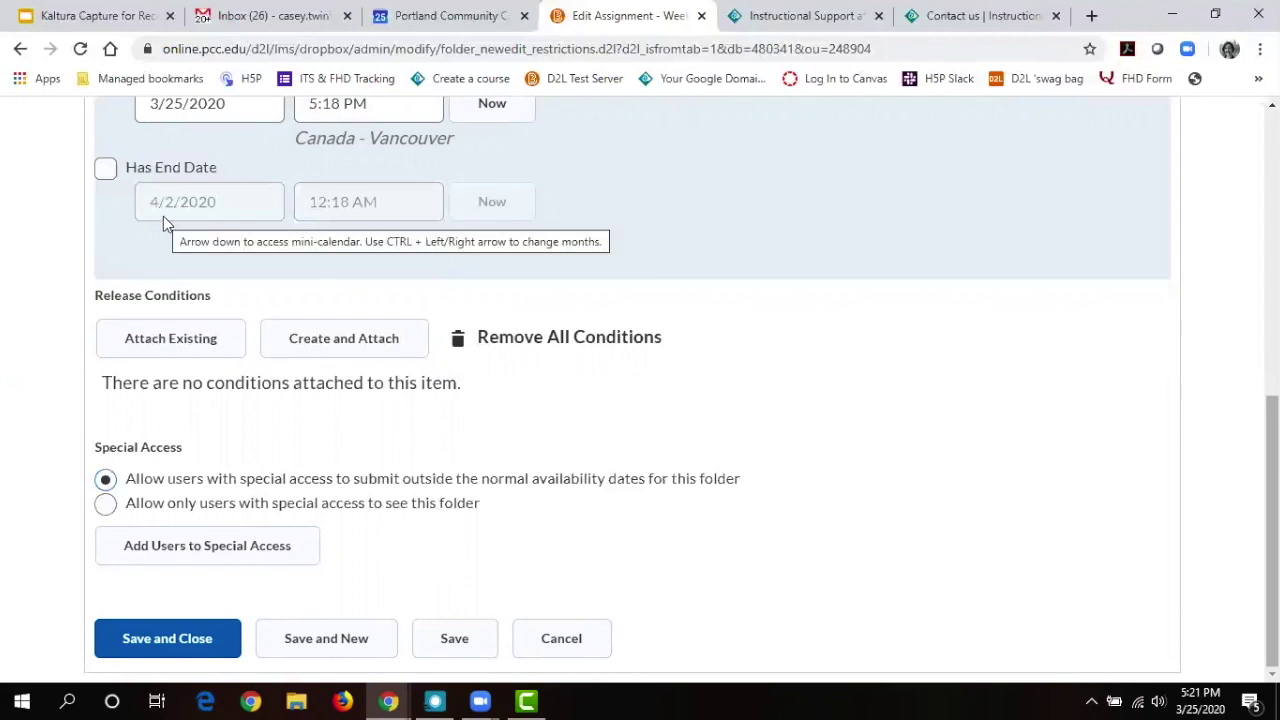
{"action": "mouse_move", "coordinate": [1272, 532]}
{"action": "left_mouse_down"}
{"action": "mouse_move", "coordinate": [1272, 424]}
{"action": "mouse_move", "coordinate": [1272, 533]}
{"action": "left_mouse_up"}
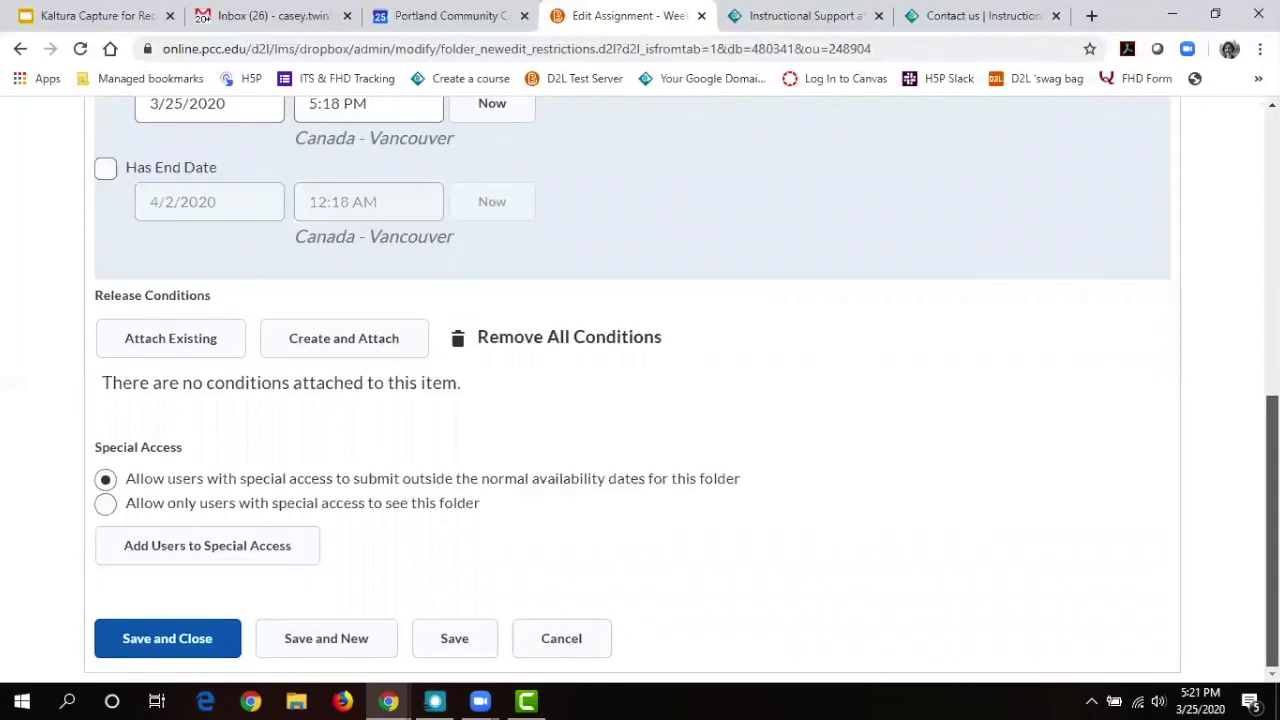
{"action": "left_click", "coordinate": [197, 552]}
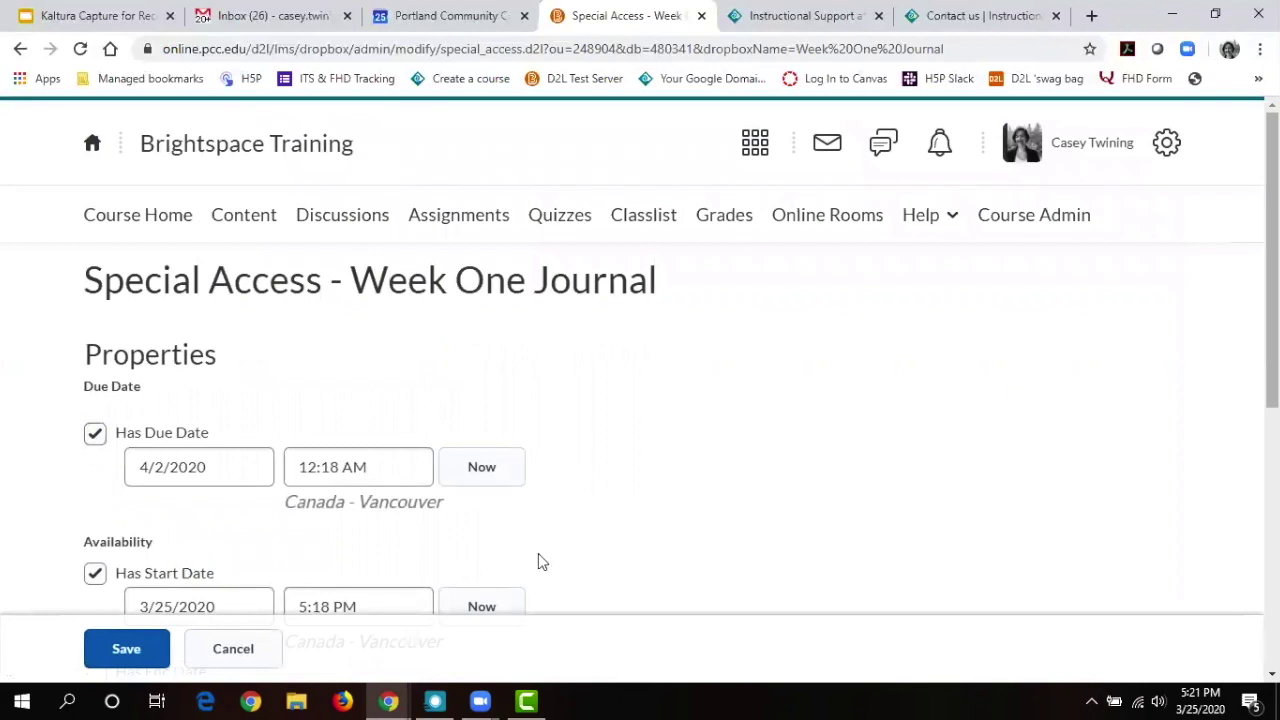
{"action": "scroll", "coordinate": [224, 304], "scroll_direction": "down", "scroll_amount": 2}
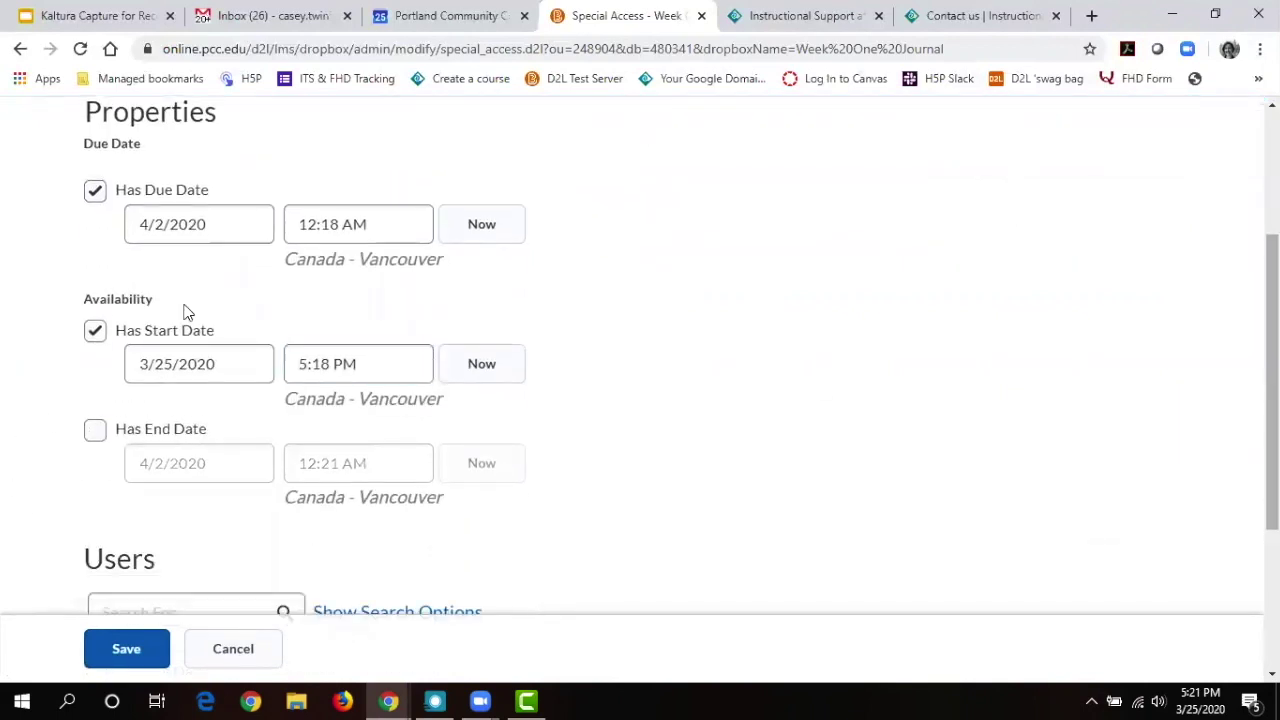
{"action": "left_click", "coordinate": [190, 224]}
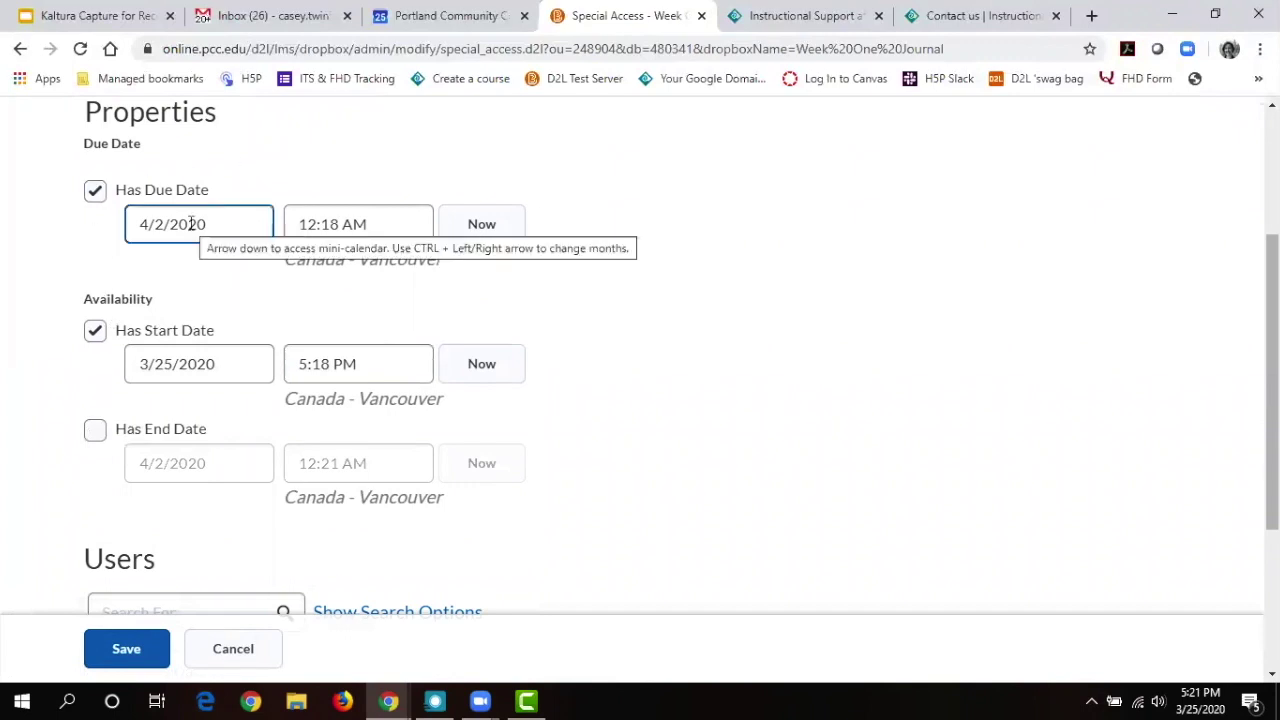
{"action": "left_click", "coordinate": [190, 224]}
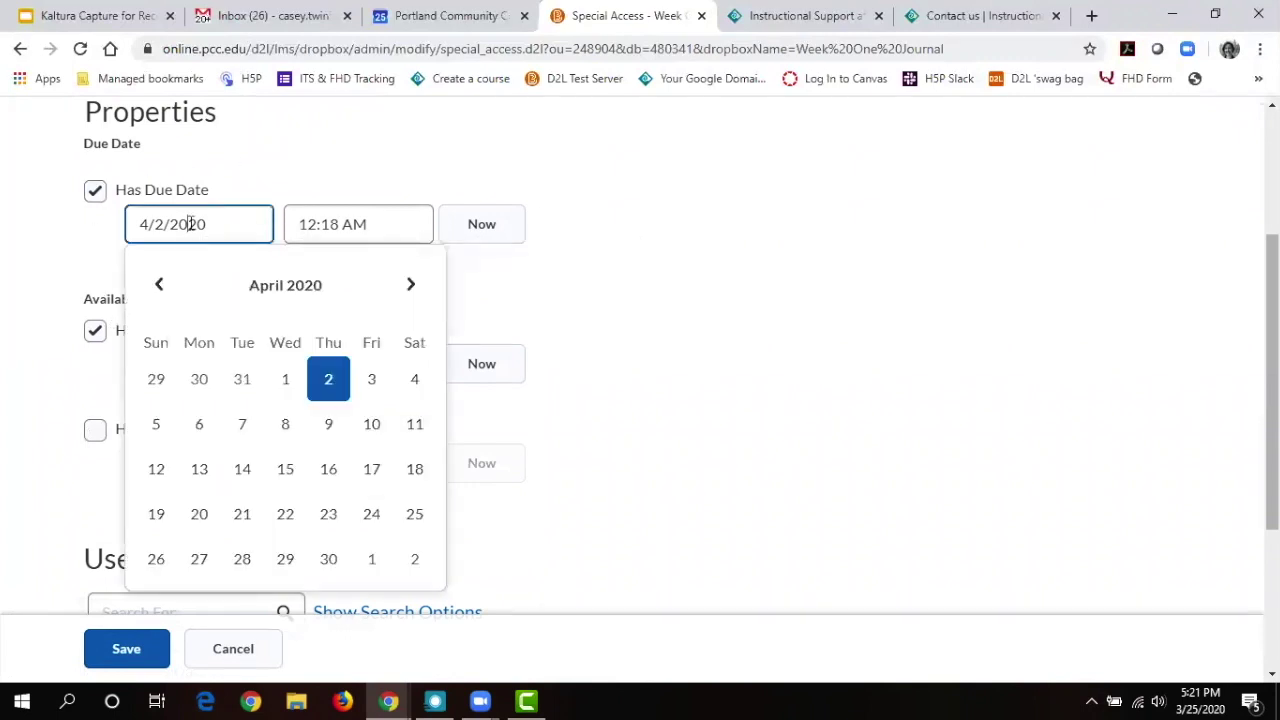
{"action": "left_click", "coordinate": [204, 422]}
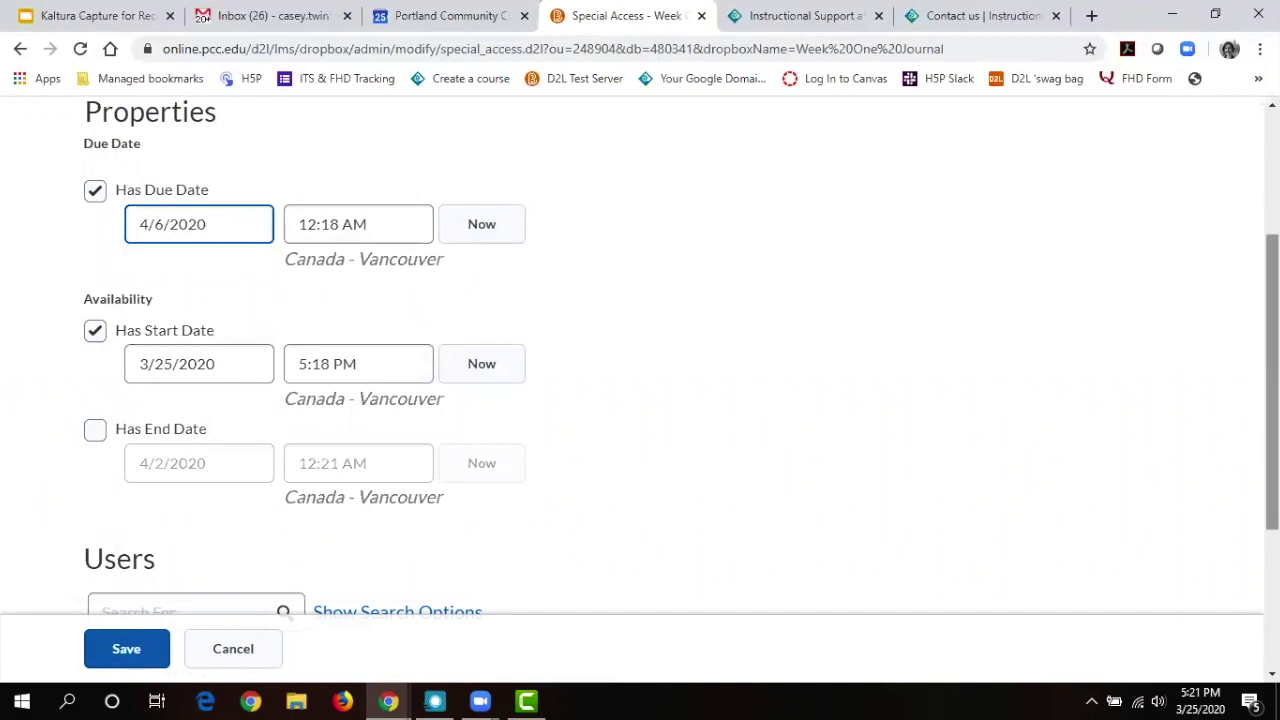
Save the special access for the only listed user and remove that user's special access again.
{"action": "scroll", "coordinate": [793, 307], "scroll_direction": "down", "scroll_amount": 3}
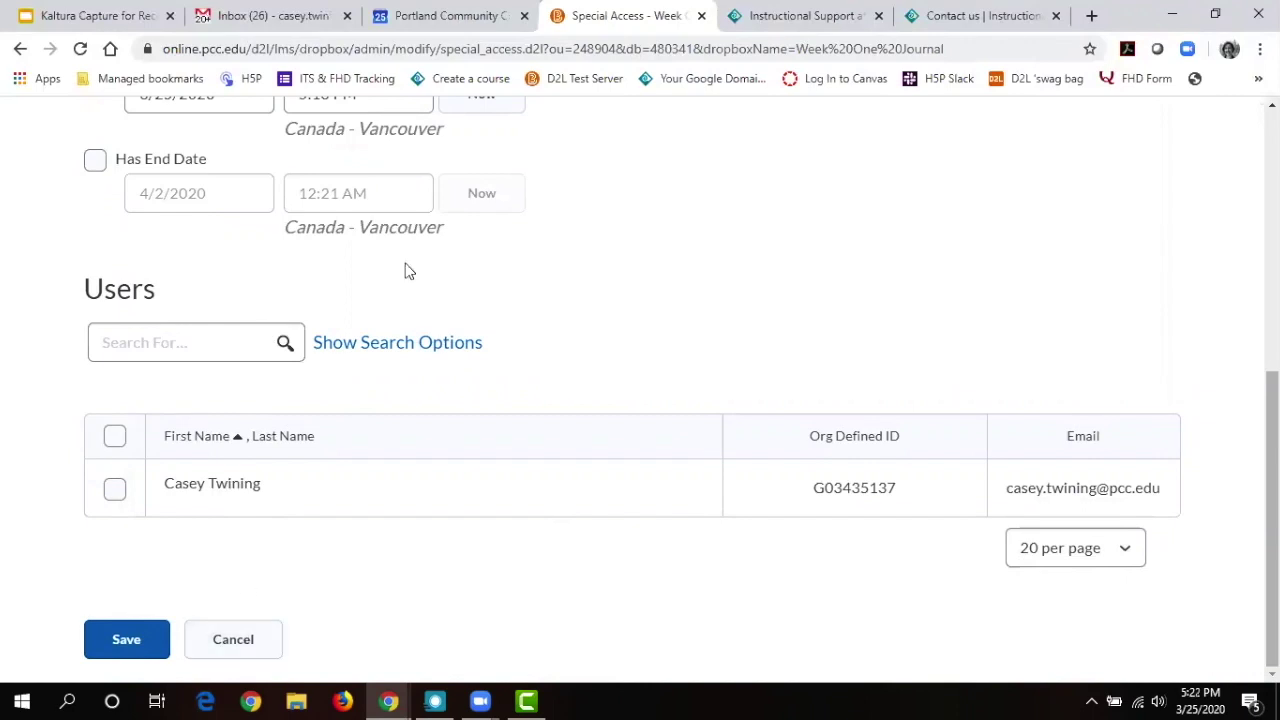
{"action": "left_click", "coordinate": [115, 490]}
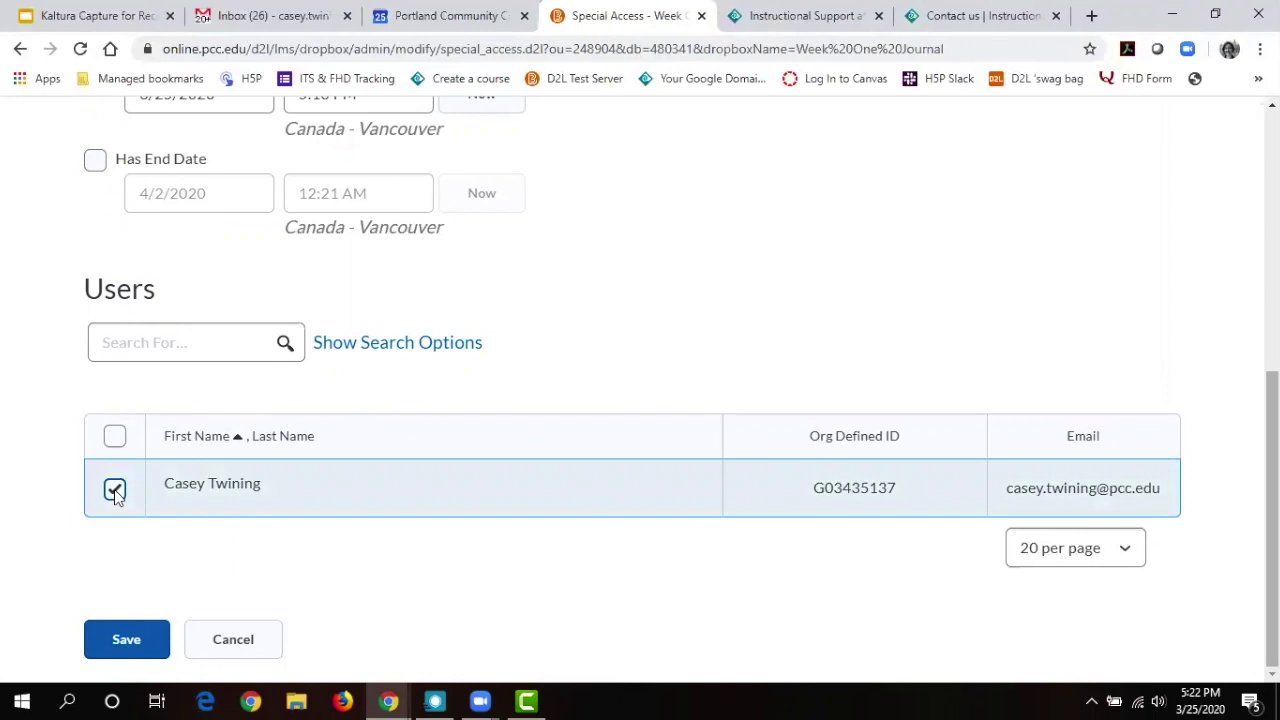
{"action": "left_click", "coordinate": [126, 642]}
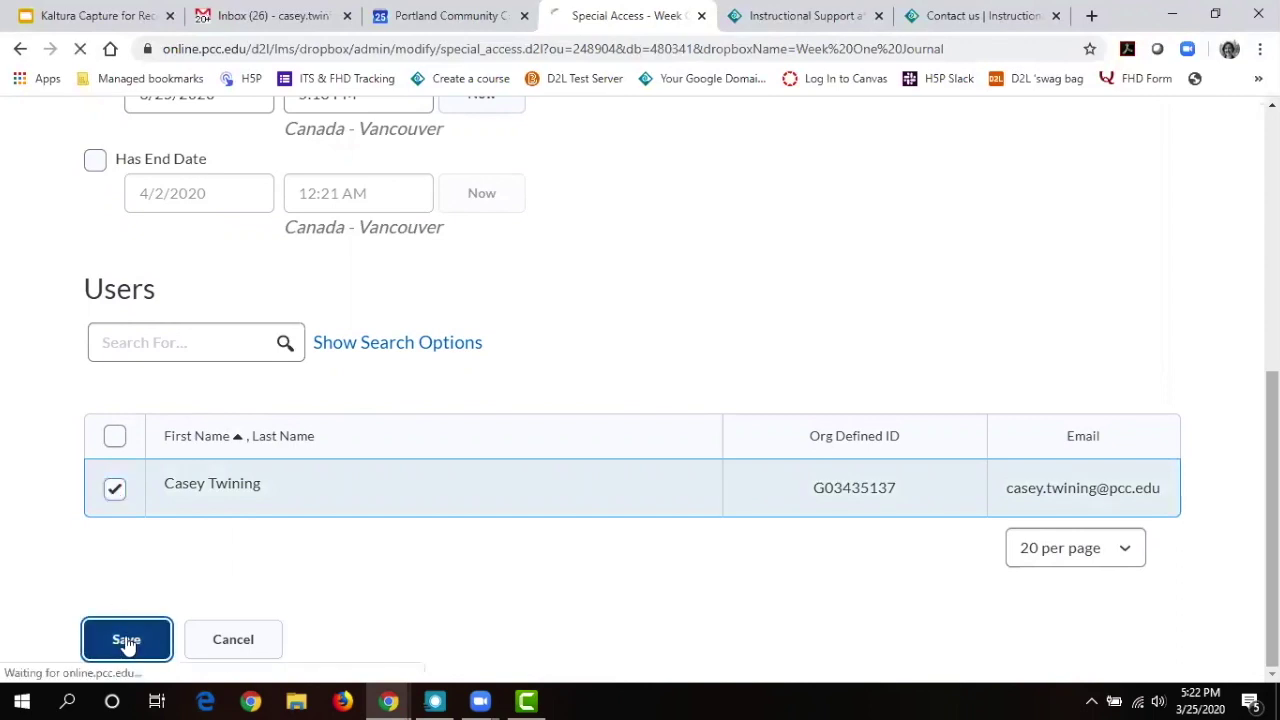
{"action": "left_click_drag", "start_coordinate": [1272, 240], "coordinate": [1272, 543]}
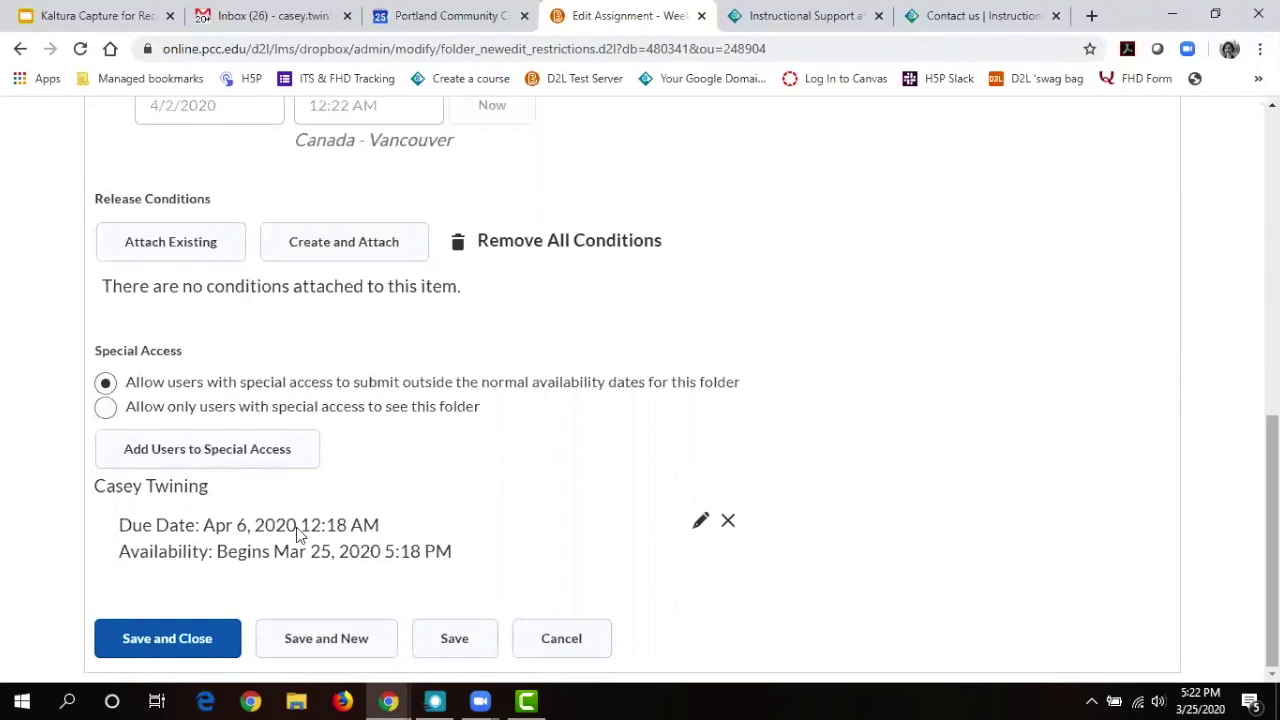
{"action": "left_click", "coordinate": [729, 523]}
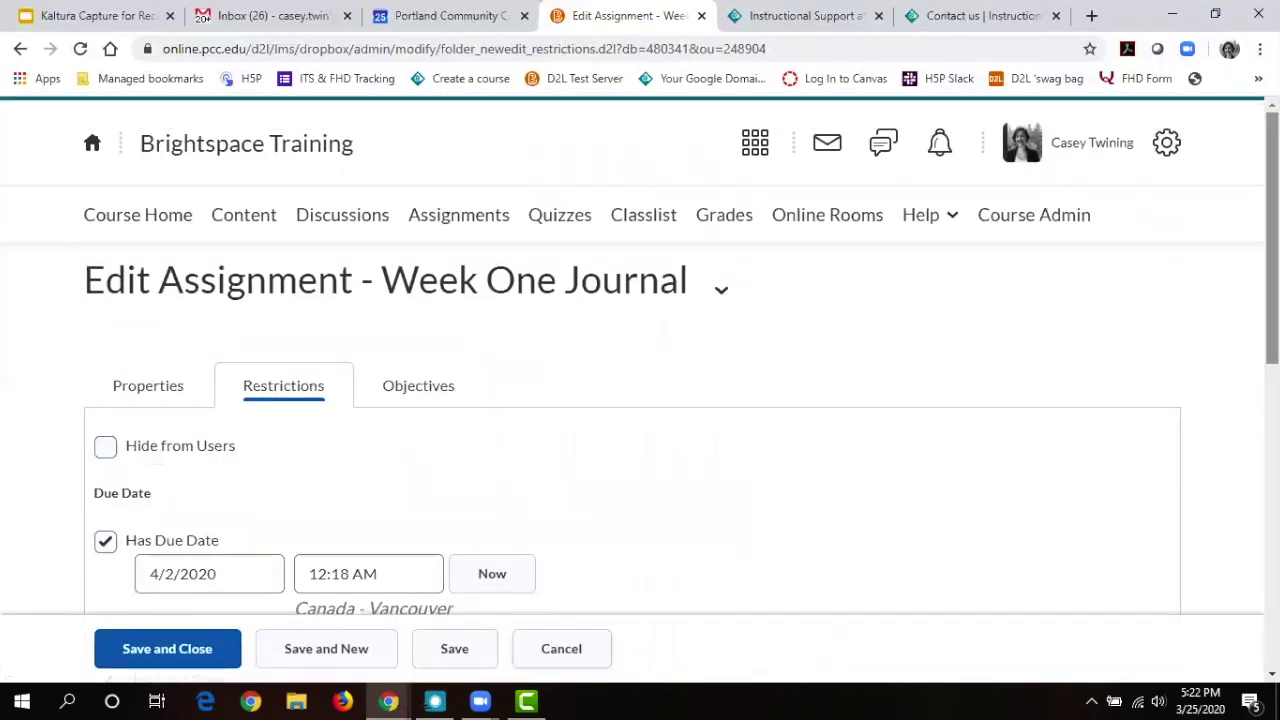
Check the assignment's learning objectives, save and close the assignment, and look over the assignments list.
{"action": "left_click", "coordinate": [404, 386]}
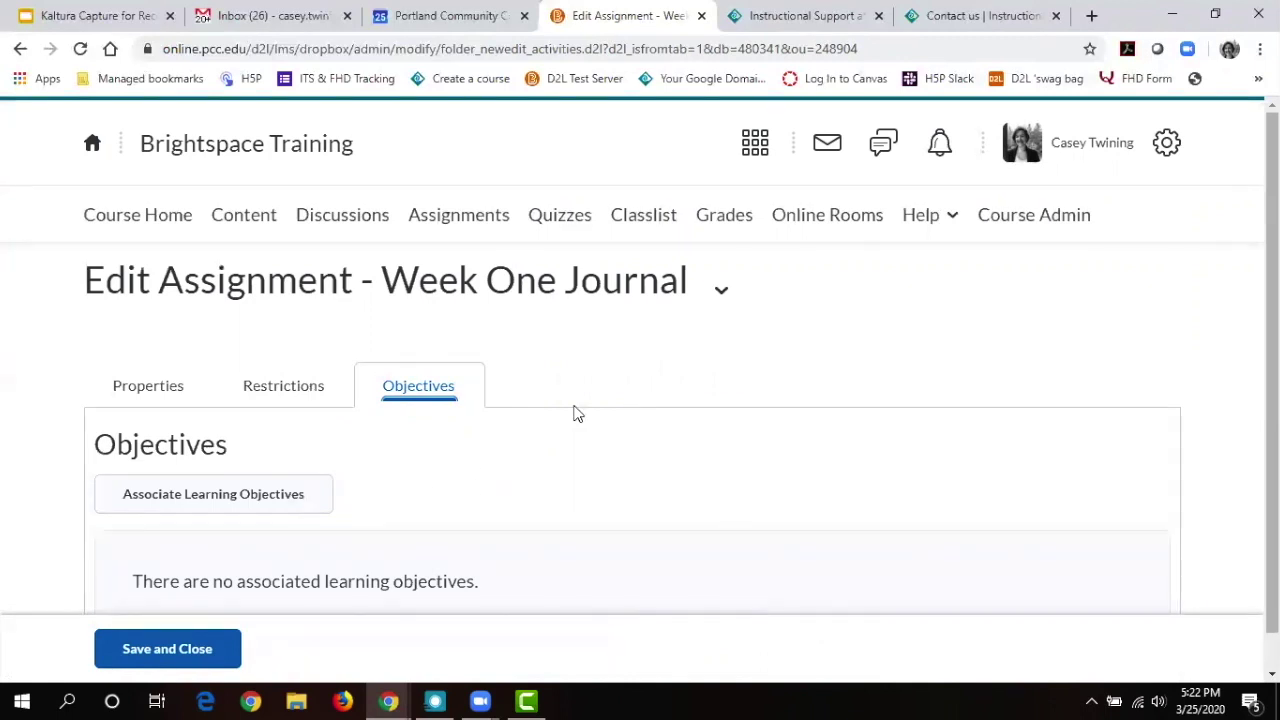
{"action": "left_click", "coordinate": [158, 399]}
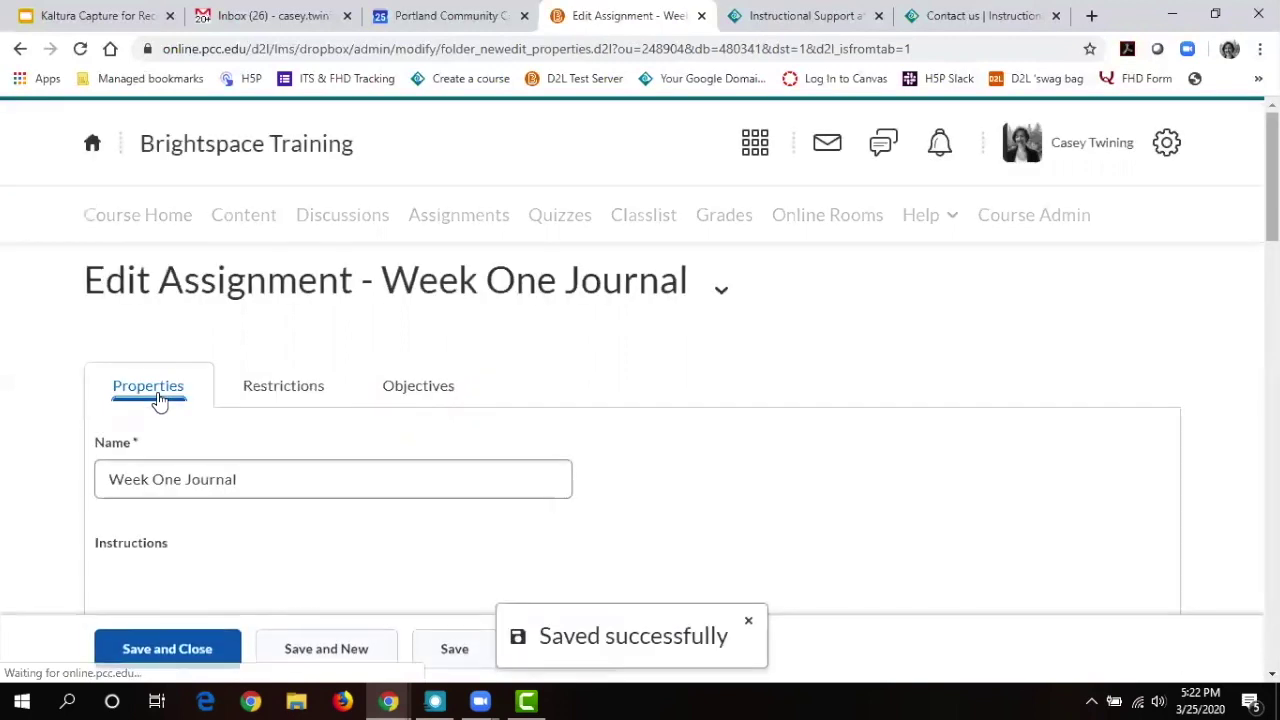
{"action": "left_click", "coordinate": [178, 654]}
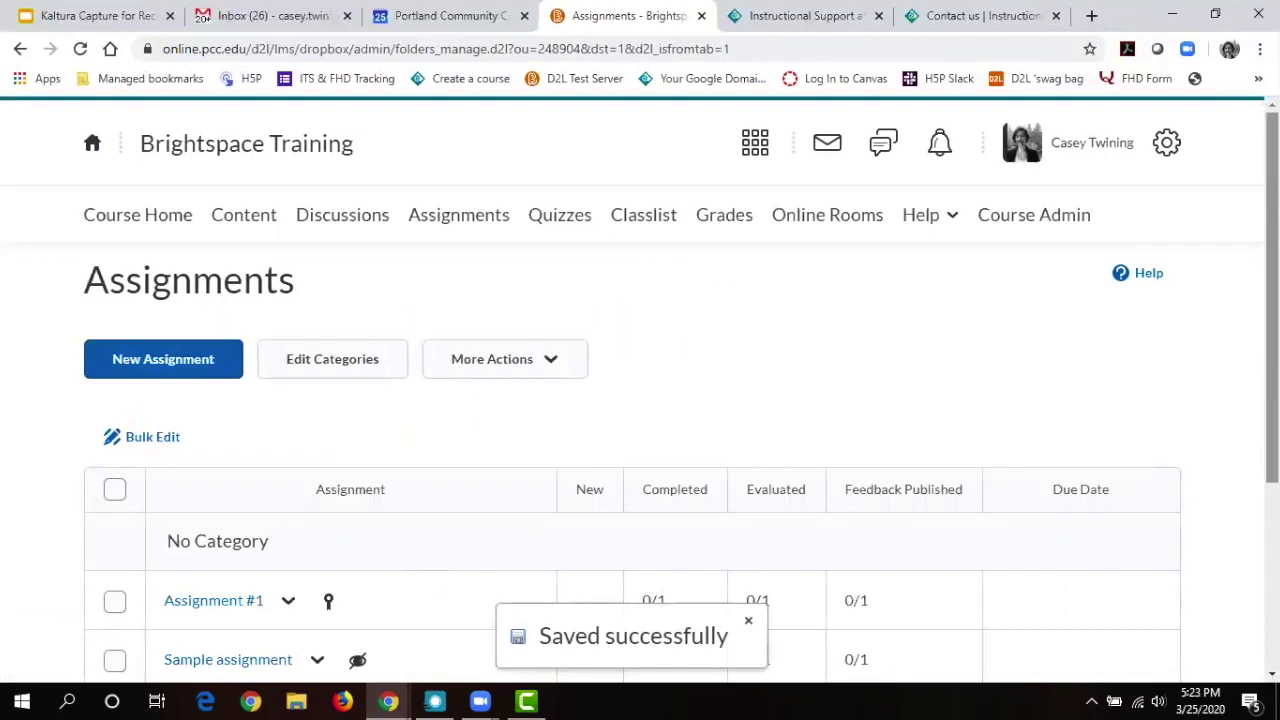
{"action": "scroll", "coordinate": [640, 400], "scroll_direction": "down", "scroll_amount": 3}
{"action": "scroll", "coordinate": [1240, 447], "scroll_direction": "down", "scroll_amount": 1}
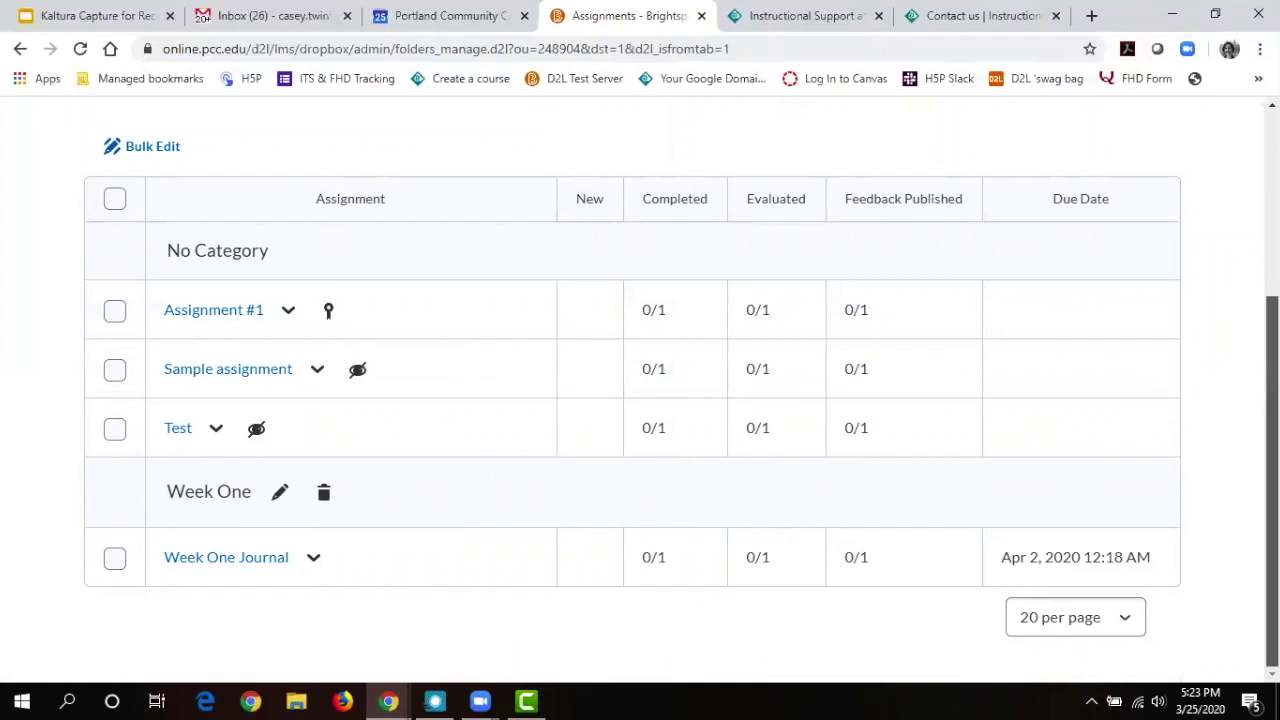
{"action": "scroll", "coordinate": [806, 568], "scroll_direction": "up", "scroll_amount": 1}
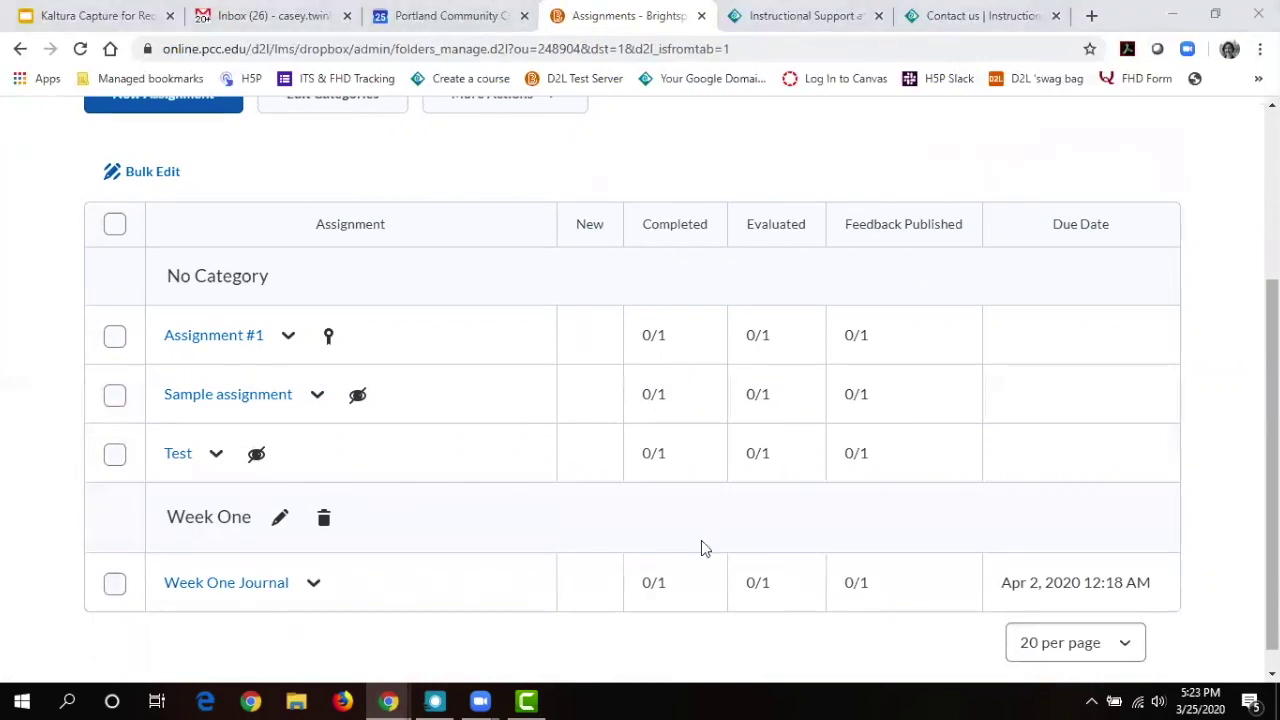
{"action": "scroll", "coordinate": [640, 395], "scroll_direction": "up", "scroll_amount": 2}
{"action": "scroll", "coordinate": [911, 466], "scroll_direction": "up", "scroll_amount": 1}
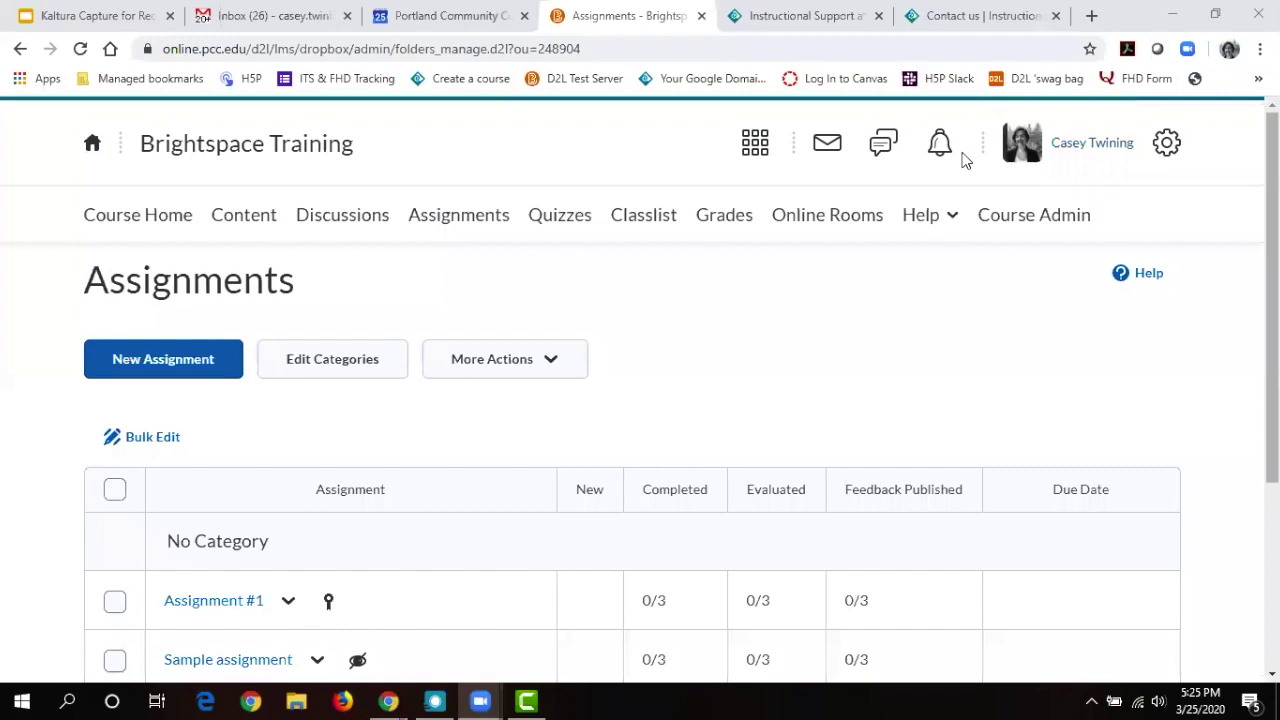
Impersonate the first student in the classlist.
{"action": "left_click", "coordinate": [631, 224]}
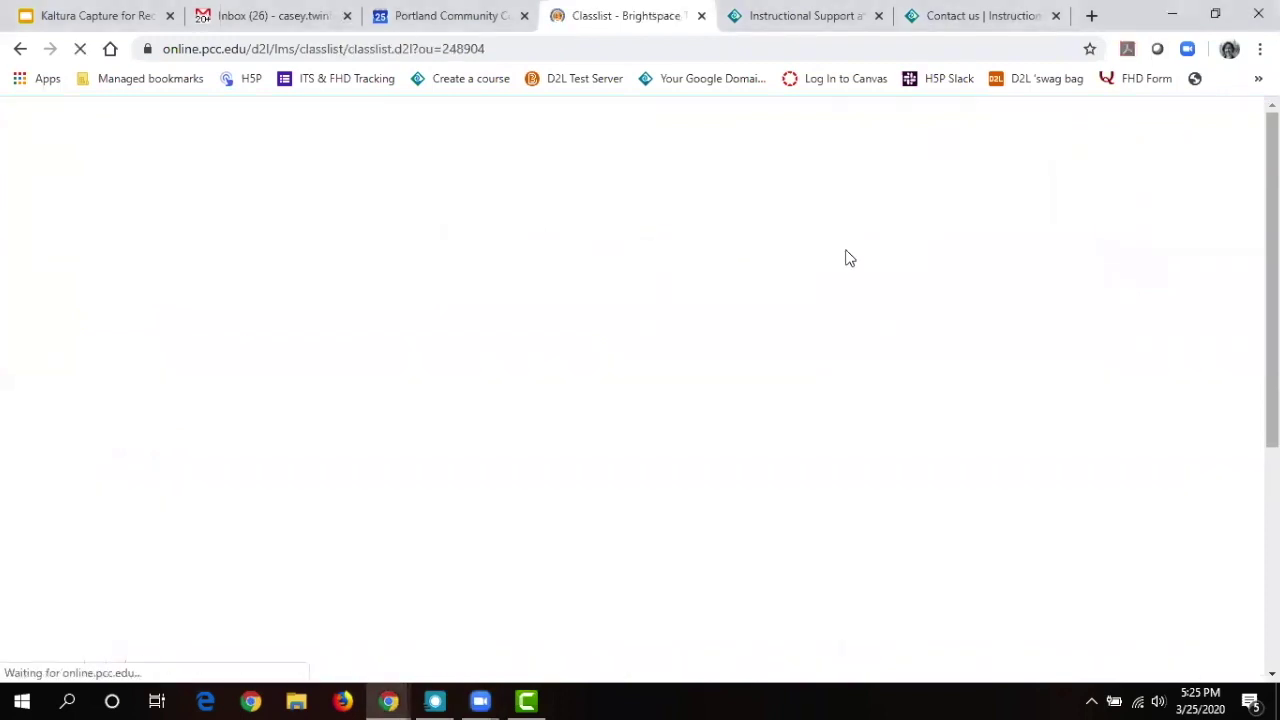
{"action": "scroll", "coordinate": [845, 258], "scroll_direction": "down", "scroll_amount": 3}
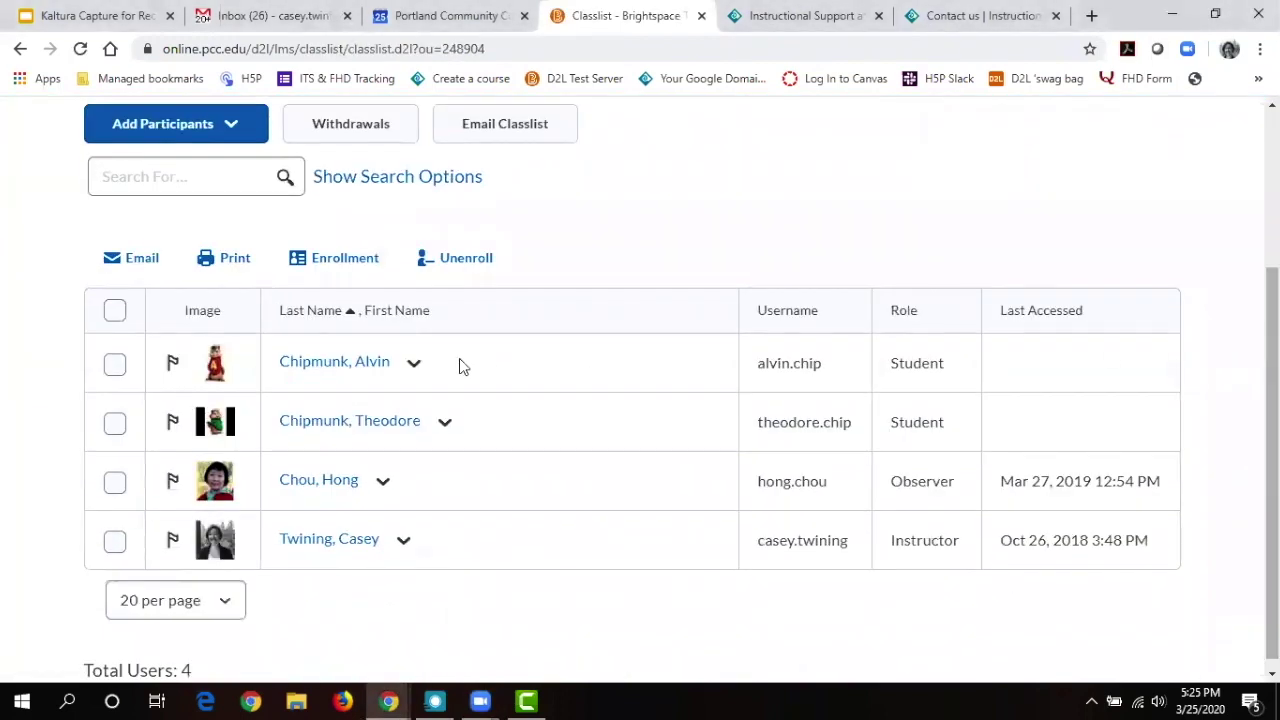
{"action": "left_click", "coordinate": [412, 366]}
{"action": "left_click", "coordinate": [487, 461]}
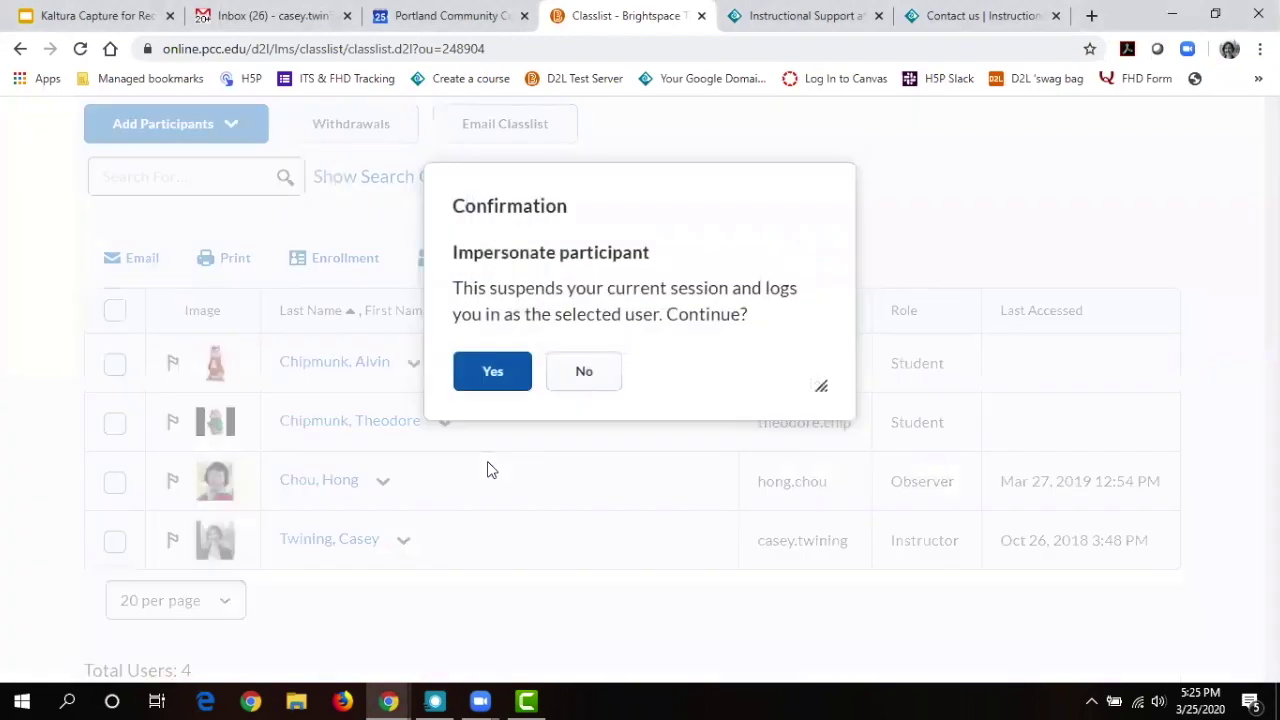
{"action": "left_click", "coordinate": [494, 374]}
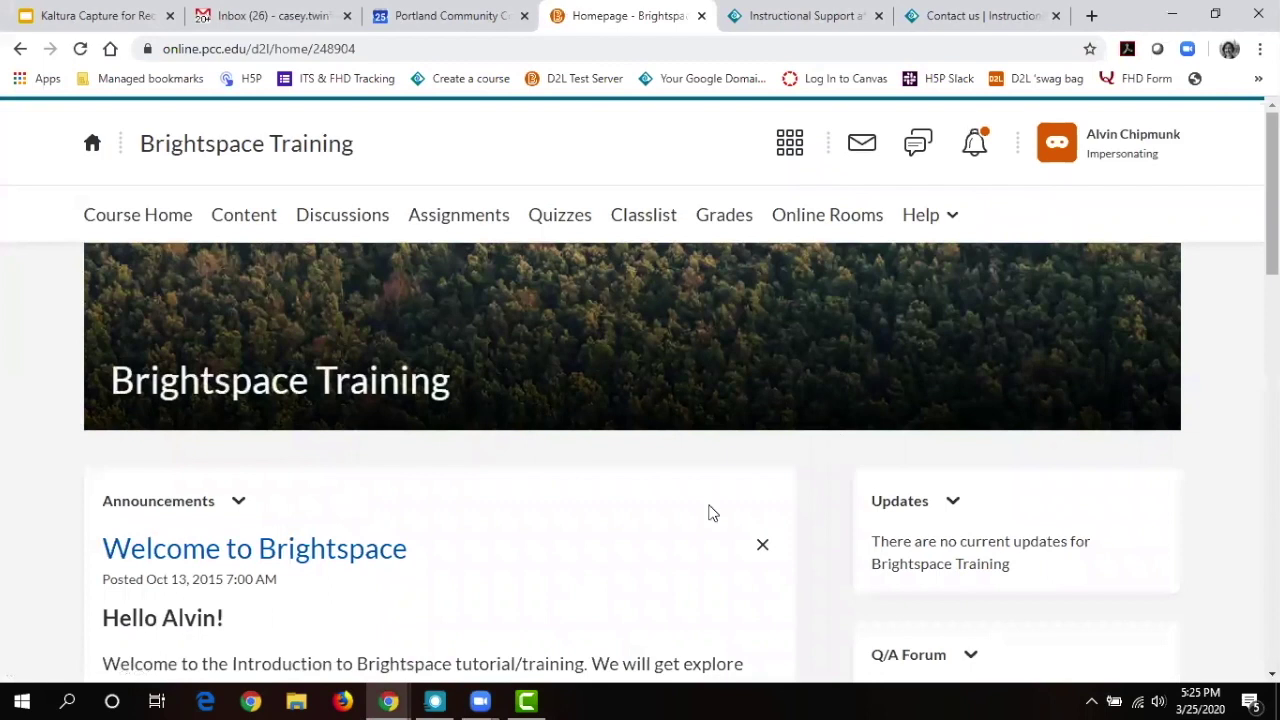
Submit the text "Type my submission here. So interesting!" to Assignment #1 as the impersonated student.
{"action": "left_click", "coordinate": [463, 219]}
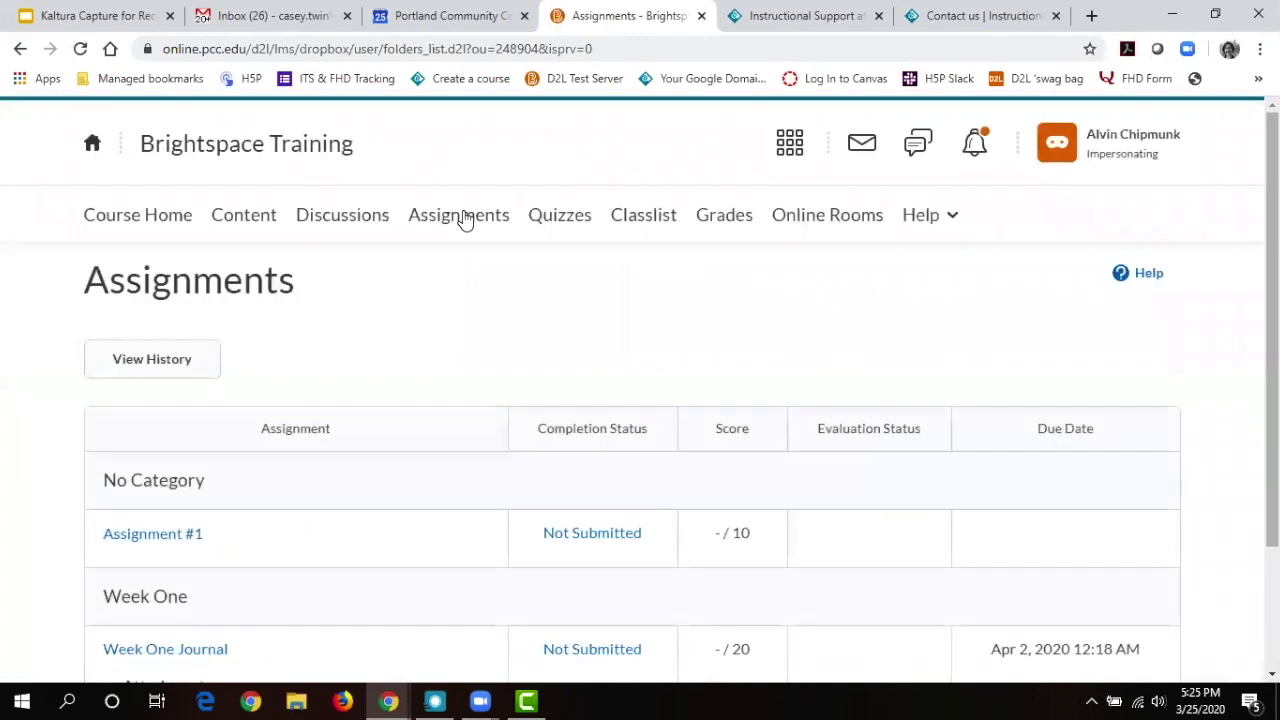
{"action": "left_click", "coordinate": [157, 539]}
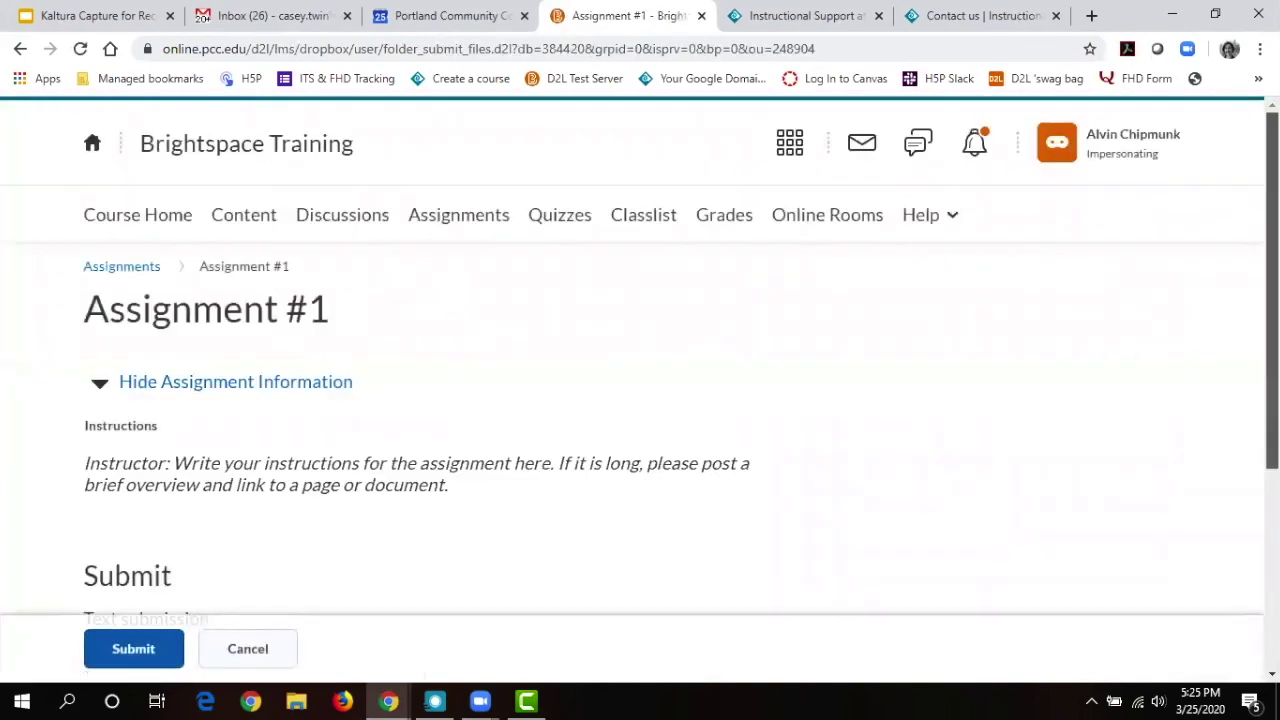
{"action": "scroll", "coordinate": [515, 473], "scroll_direction": "down", "scroll_amount": 3}
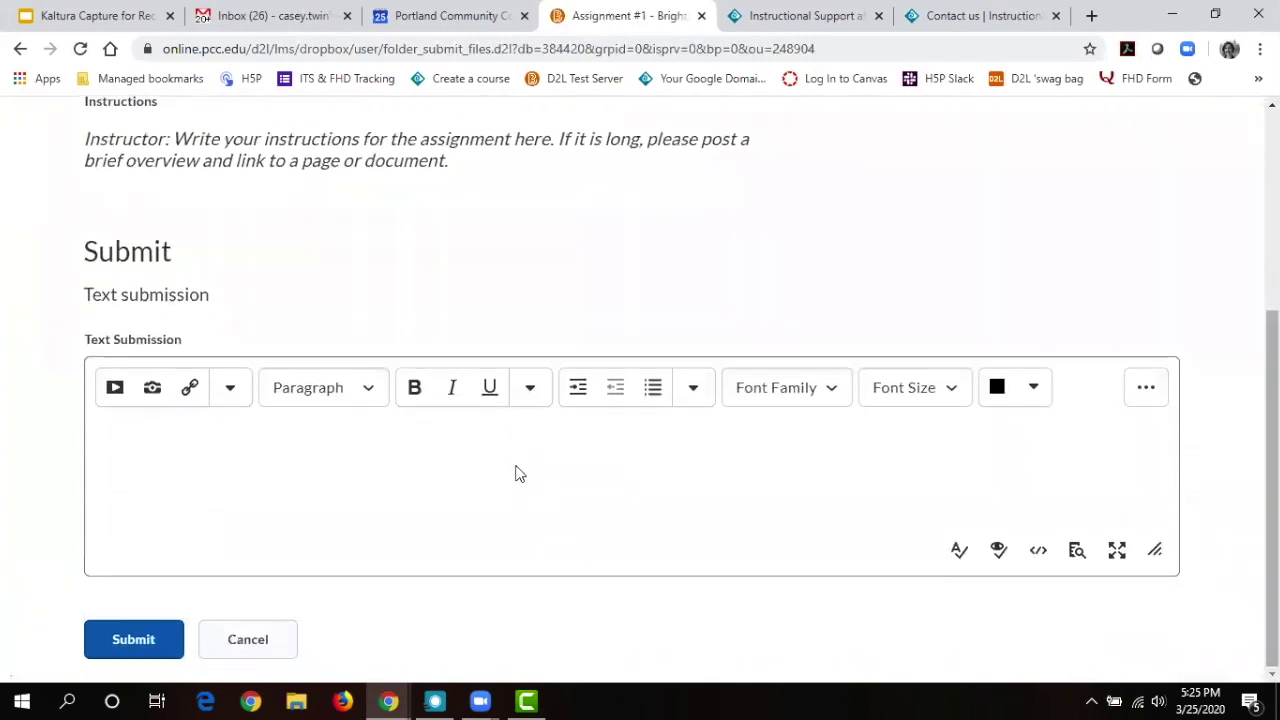
{"action": "type", "text": "Type my submi"}
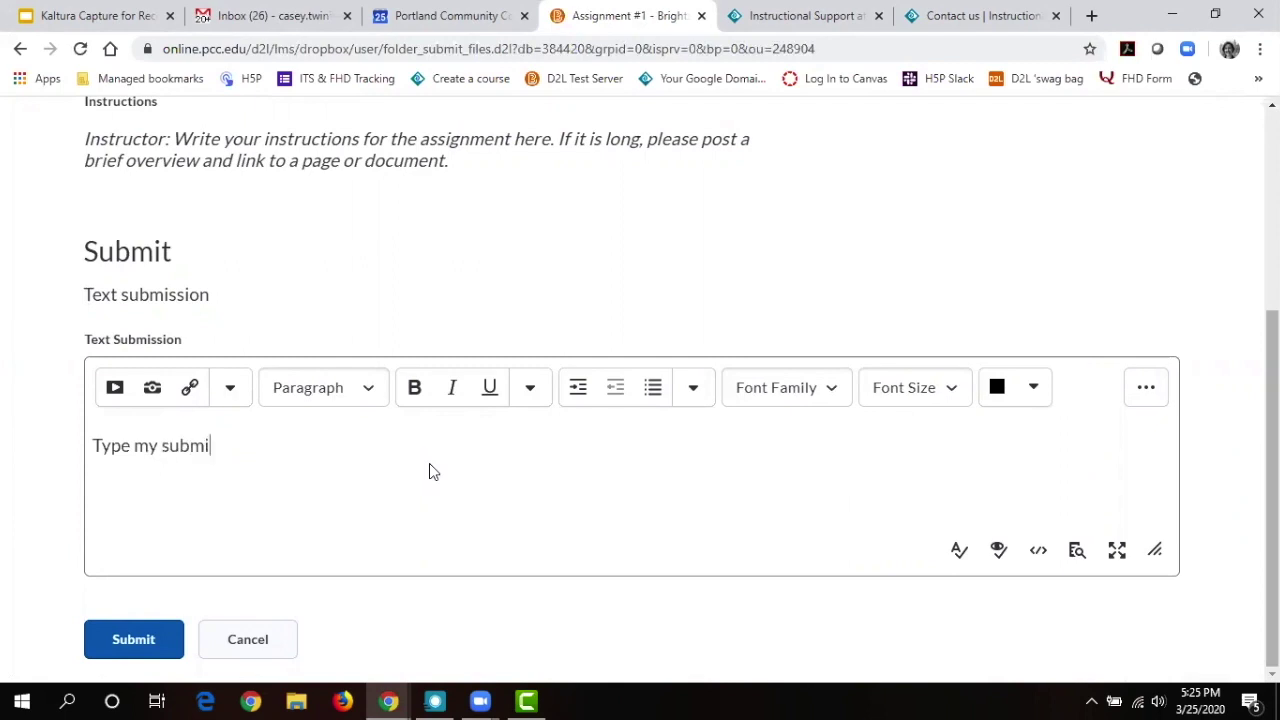
{"action": "type", "text": "ssion here. So "}
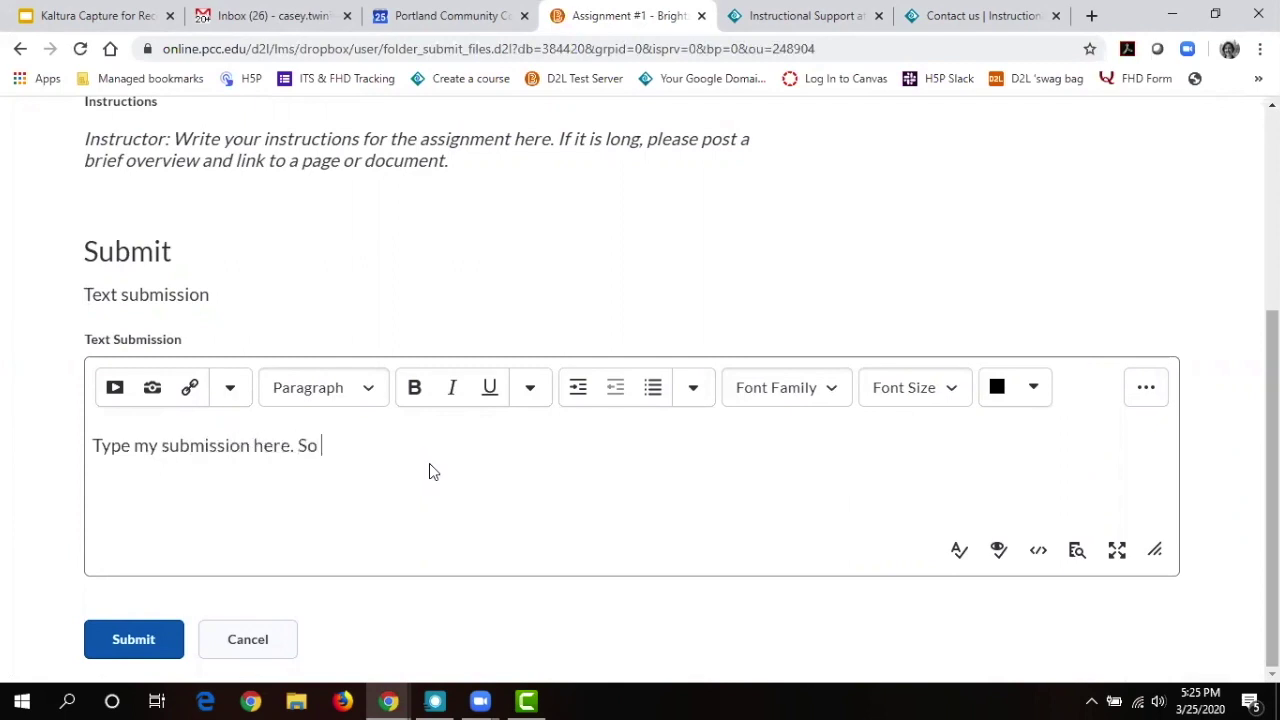
{"action": "type", "text": "interesting!"}
{"action": "left_click", "coordinate": [151, 640]}
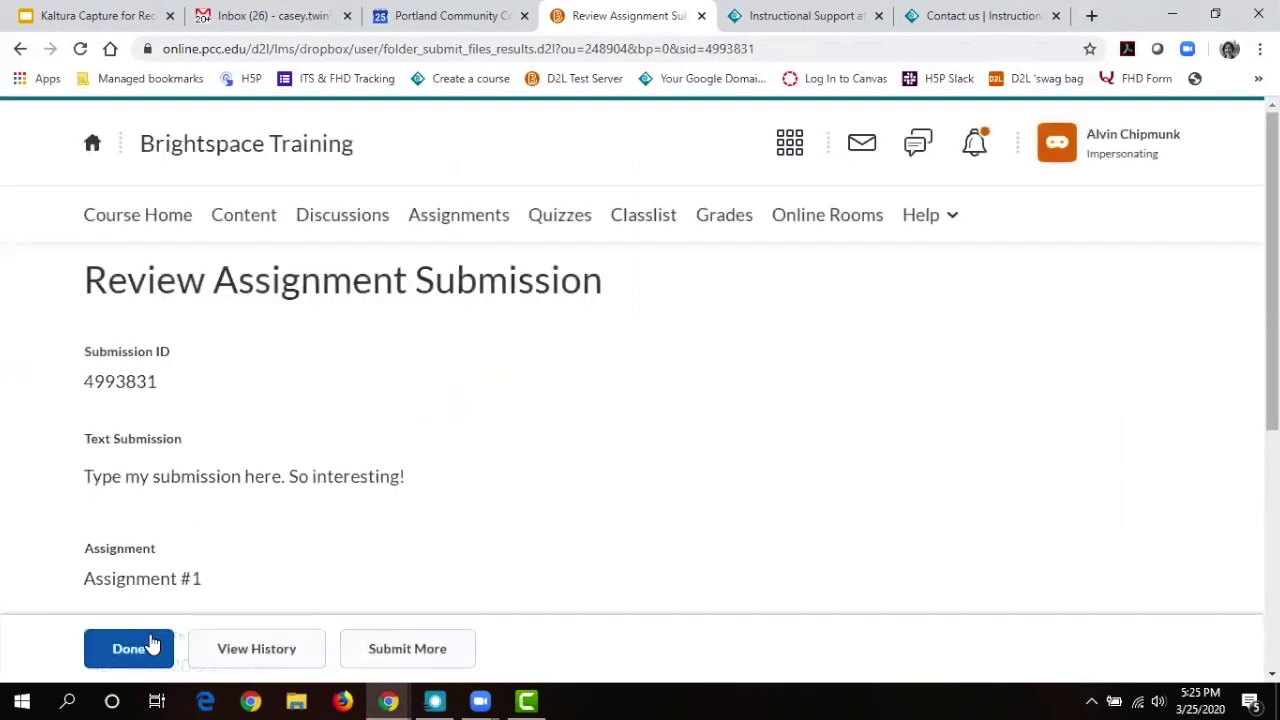
{"action": "left_click", "coordinate": [142, 659]}
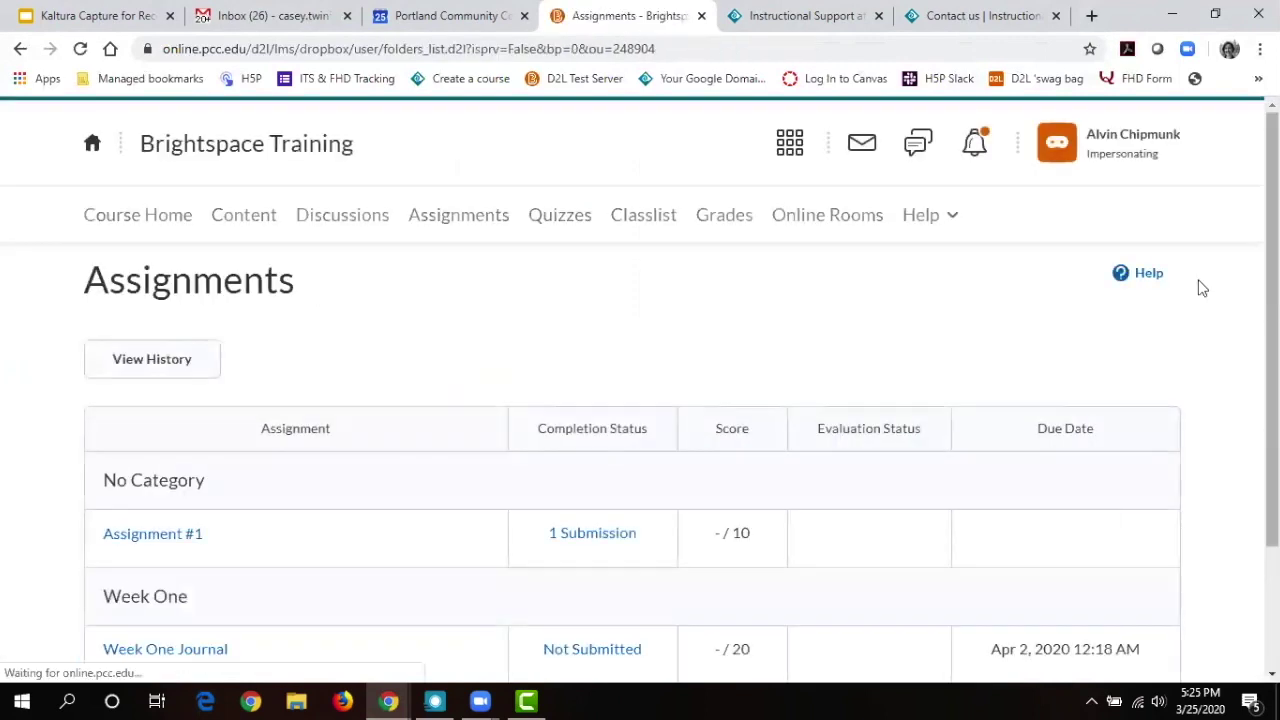
Open the Week One Journal assignment and attach DisclosureStatement.pdf from the computer's Downloads folder to the submission.
{"action": "scroll", "coordinate": [290, 477], "scroll_direction": "down", "scroll_amount": 2}
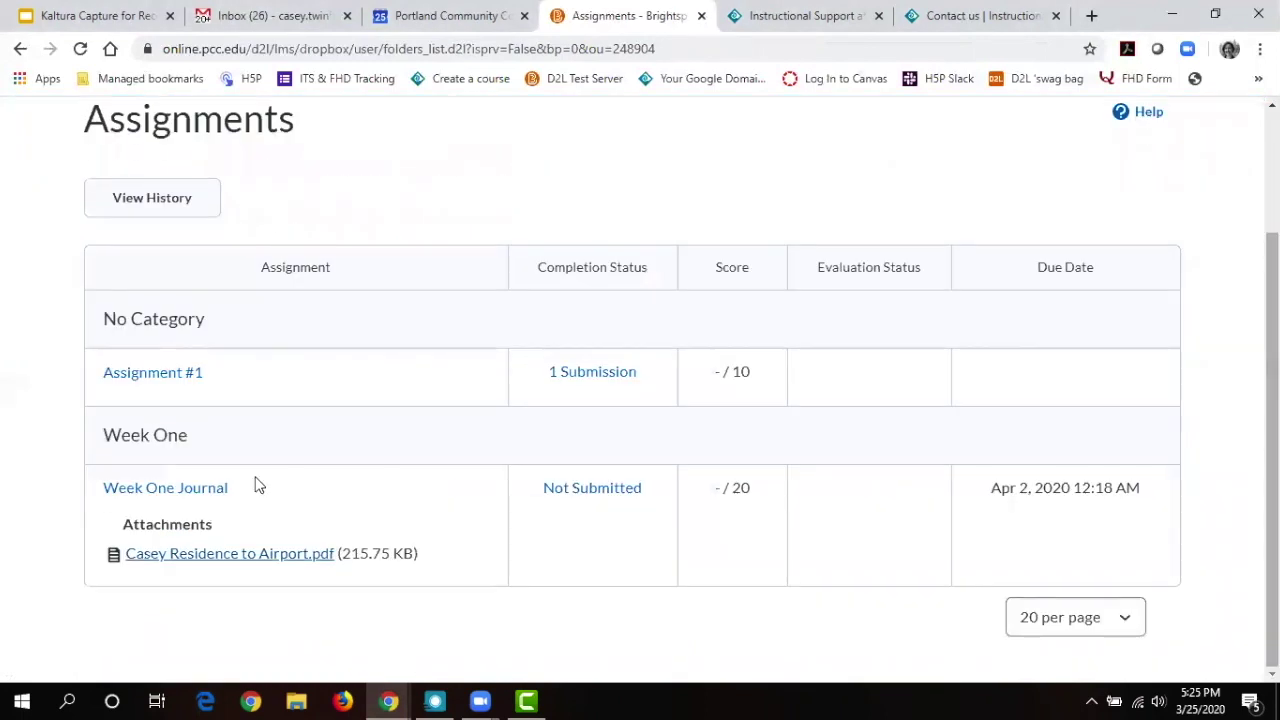
{"action": "left_click", "coordinate": [167, 490]}
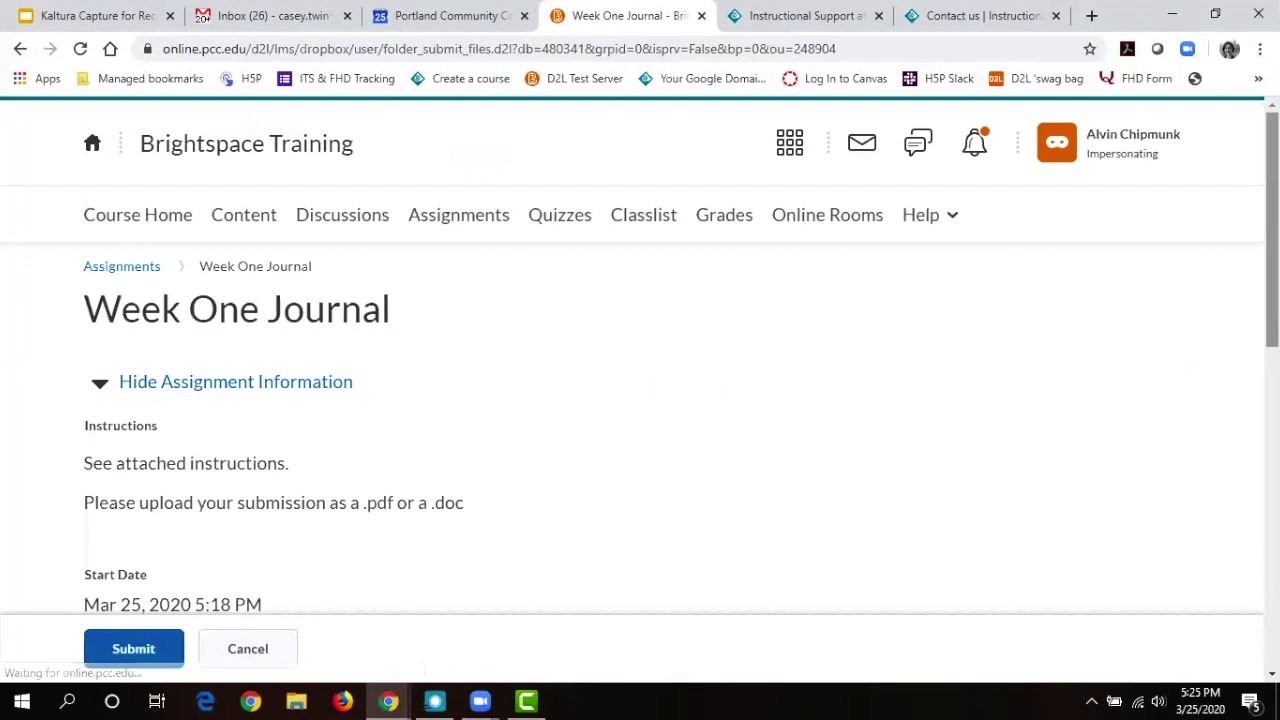
{"action": "scroll", "coordinate": [640, 400], "scroll_direction": "down", "scroll_amount": 2}
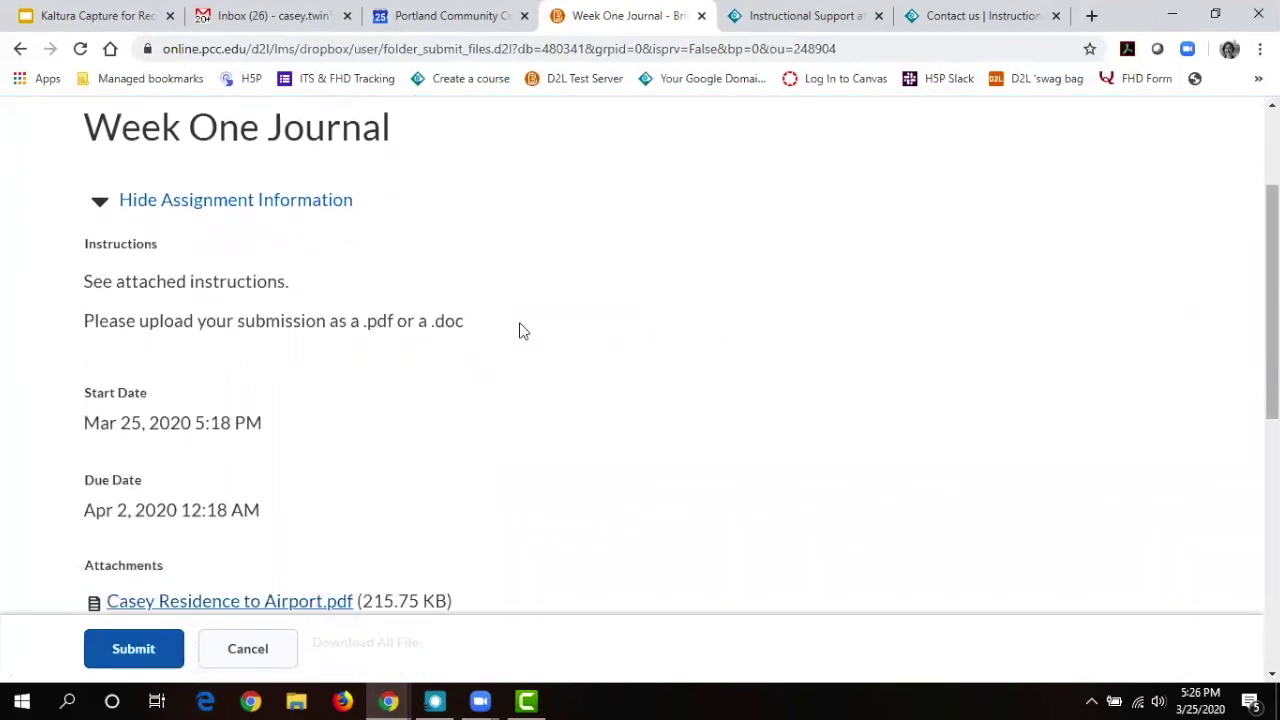
{"action": "scroll", "coordinate": [295, 232], "scroll_direction": "down", "scroll_amount": 2}
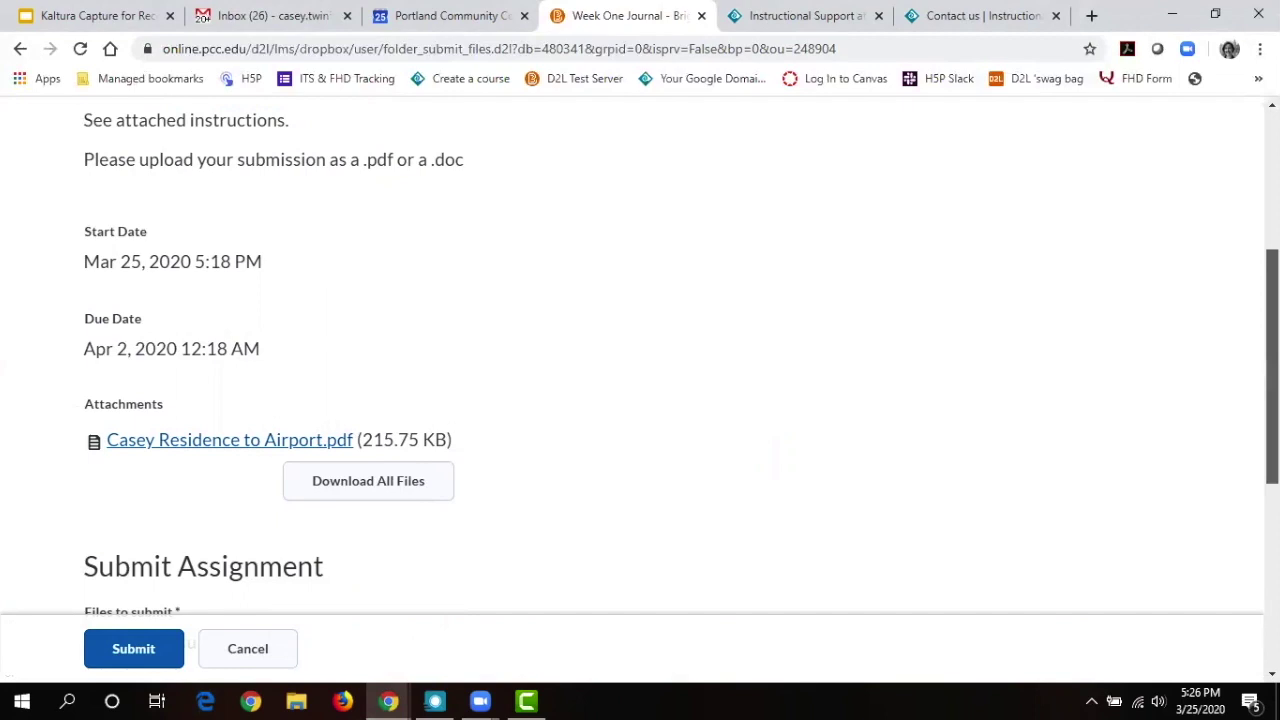
{"action": "scroll", "coordinate": [640, 370], "scroll_direction": "down", "scroll_amount": 4}
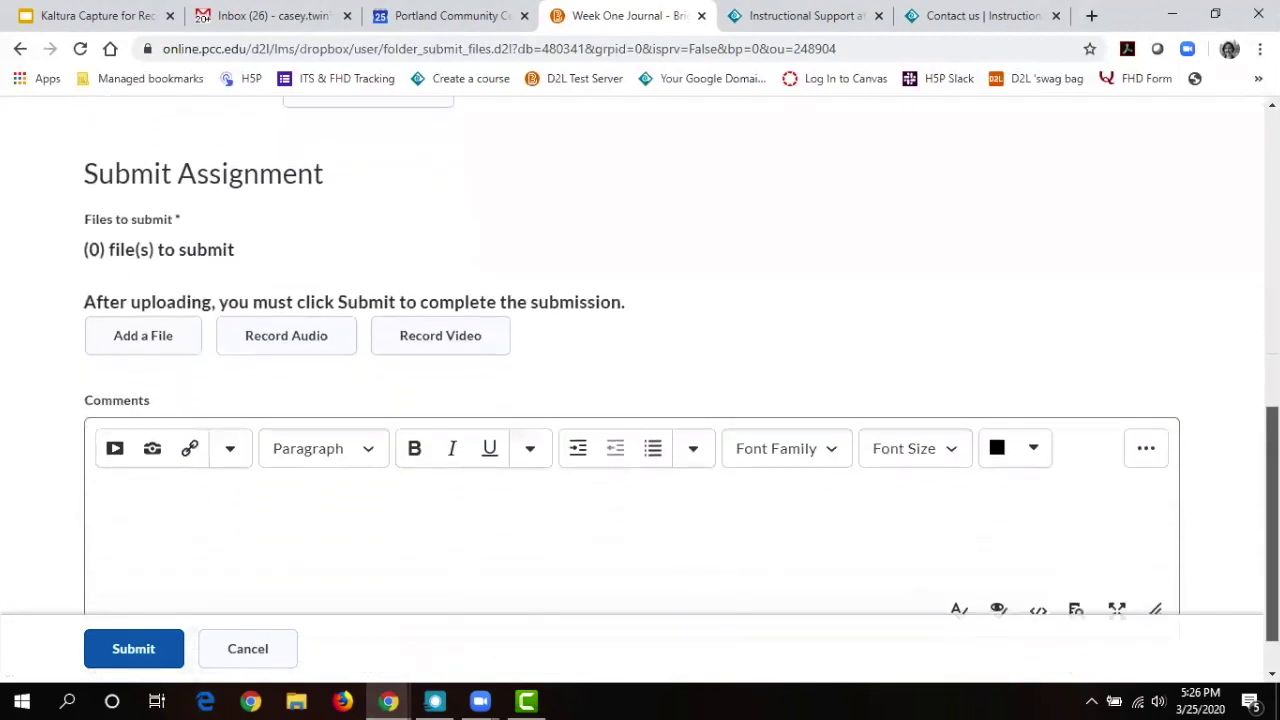
{"action": "scroll", "coordinate": [75, 376], "scroll_direction": "down", "scroll_amount": 1}
{"action": "left_click", "coordinate": [149, 313]}
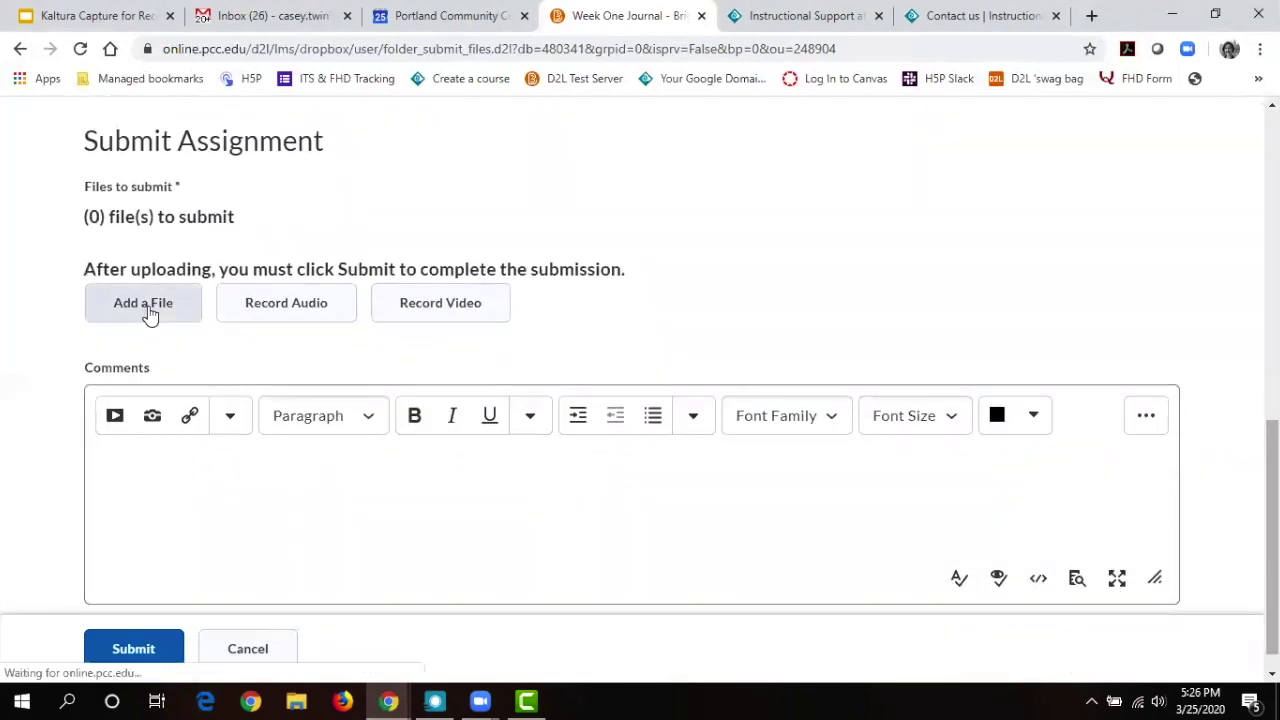
{"action": "left_click", "coordinate": [459, 281]}
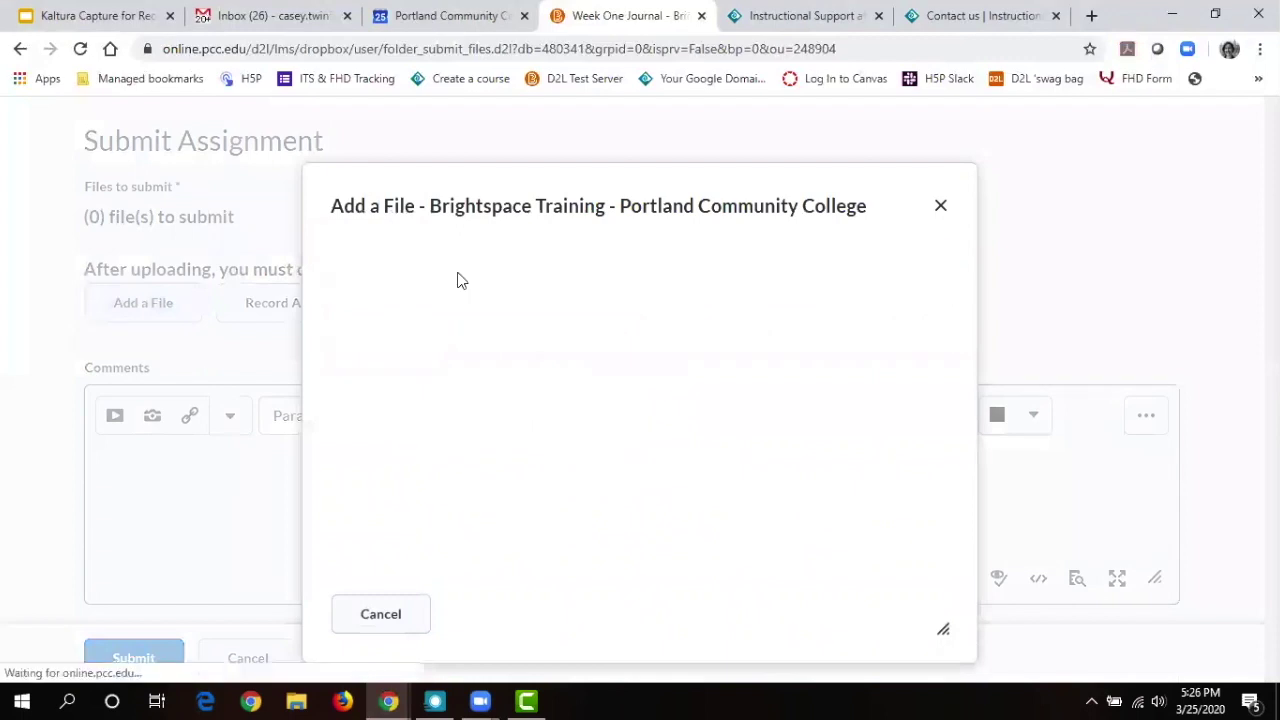
{"action": "left_click", "coordinate": [445, 305]}
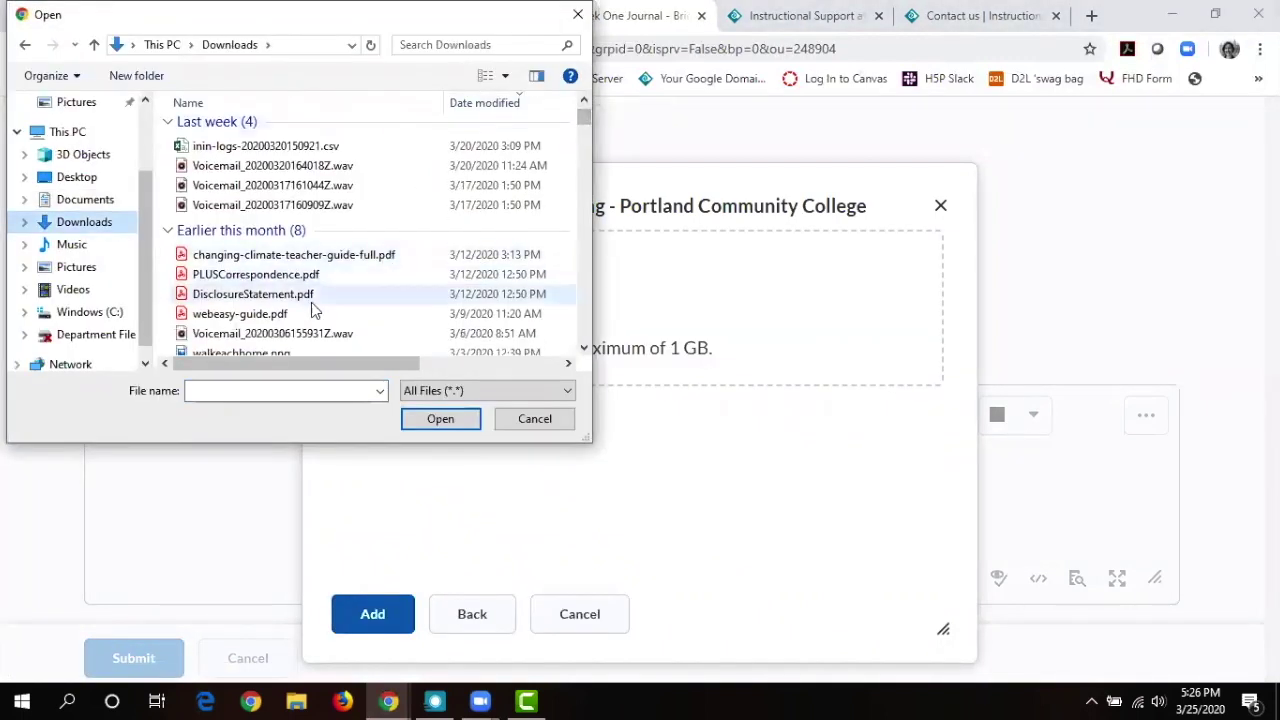
{"action": "left_click", "coordinate": [300, 294]}
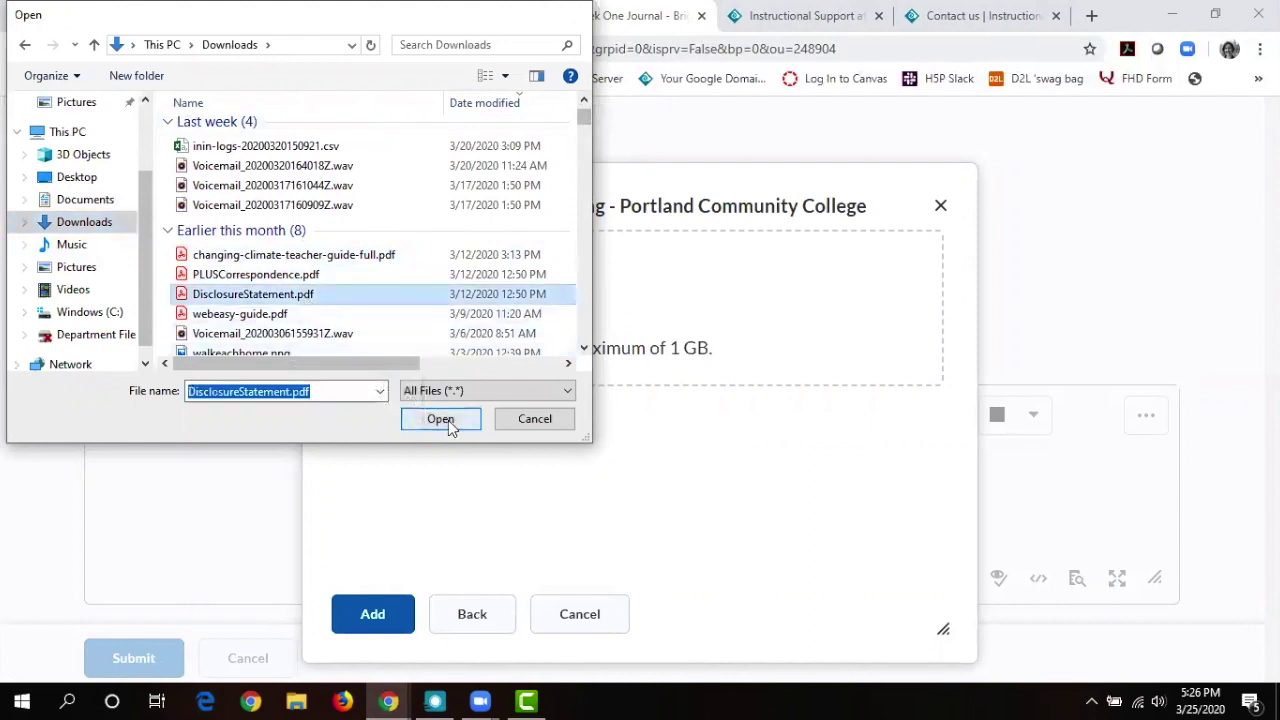
{"action": "left_click", "coordinate": [446, 419]}
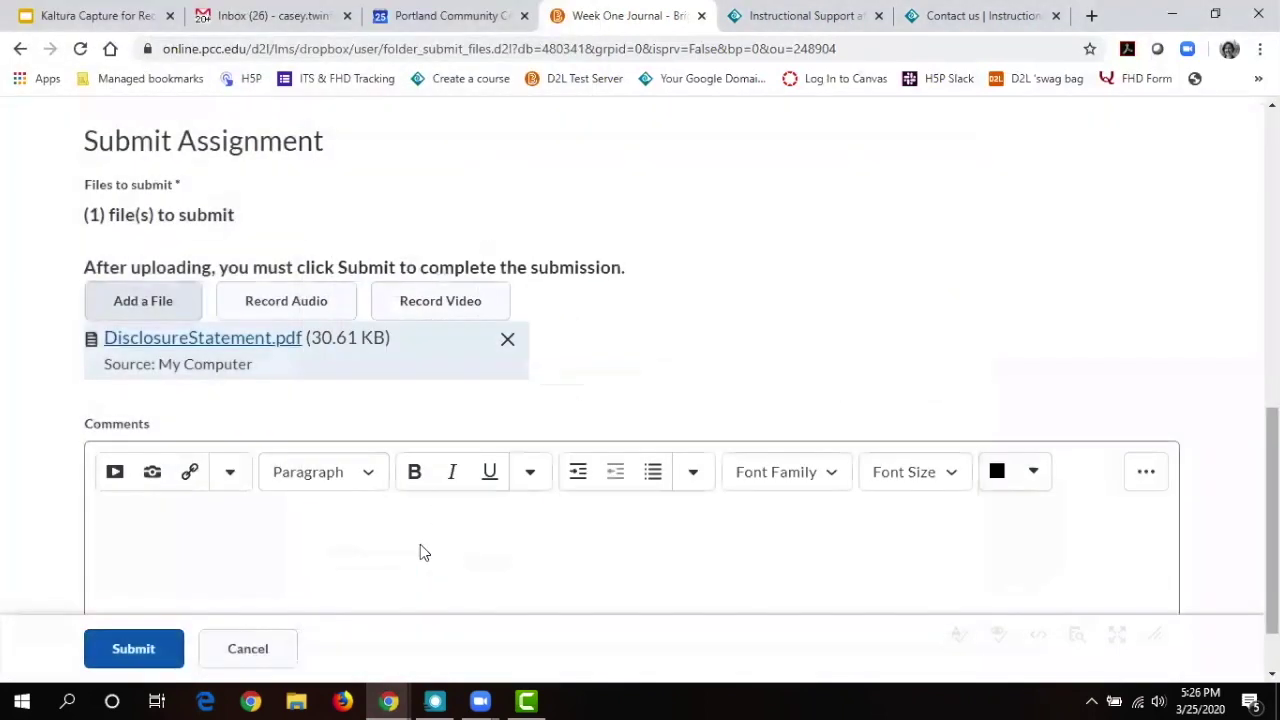
Enter the submission comment "I had fun writing this, thanks!".
{"action": "left_click", "coordinate": [543, 541]}
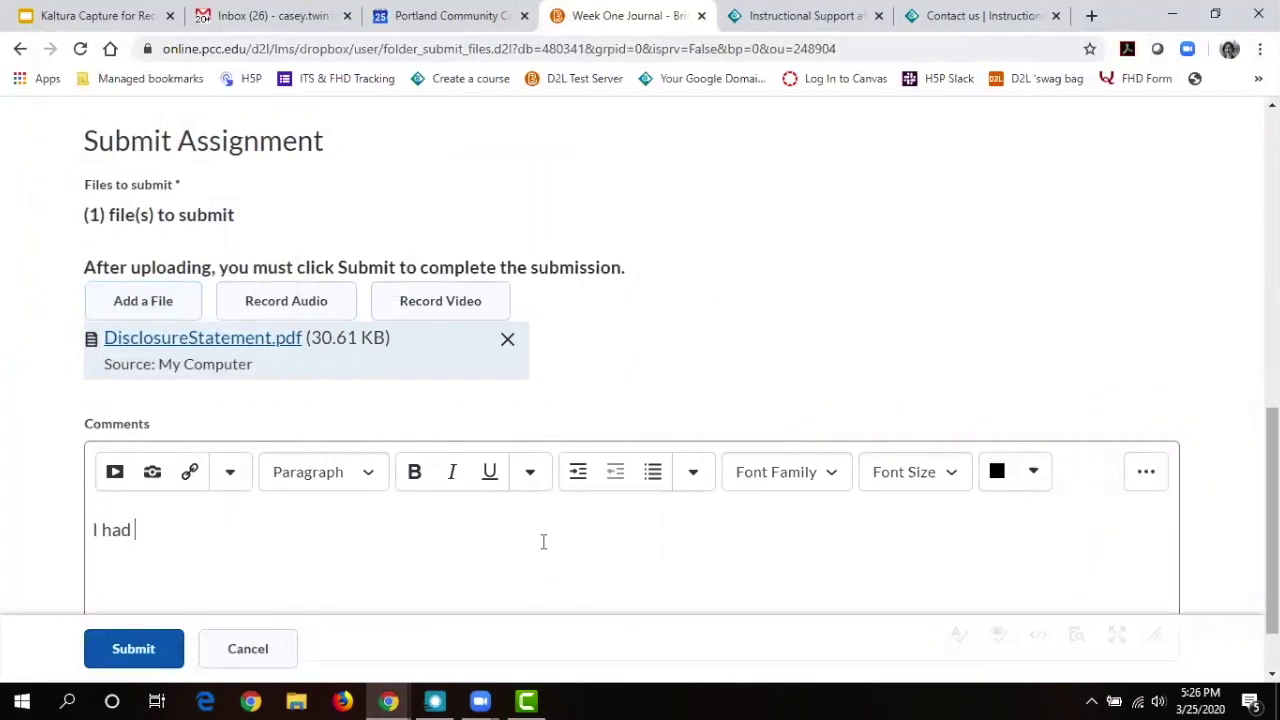
{"action": "type", "text": "I had fun writing "}
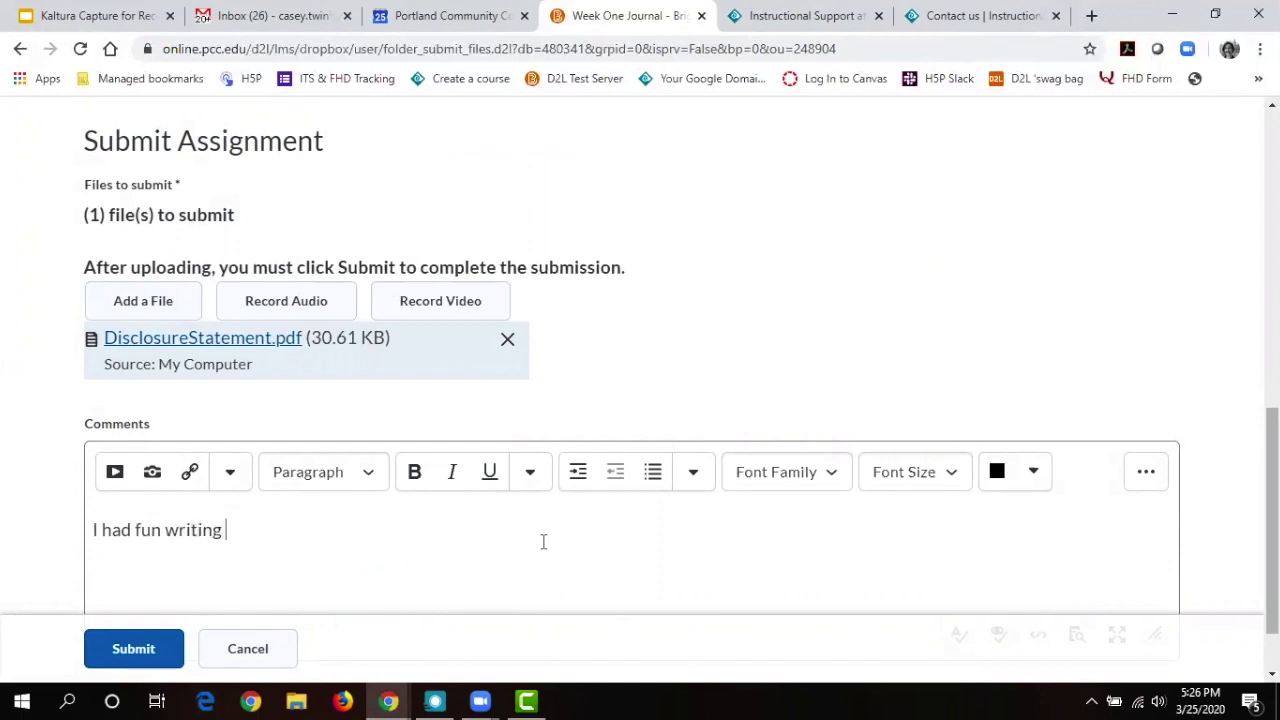
{"action": "type", "text": "this, thanks!"}
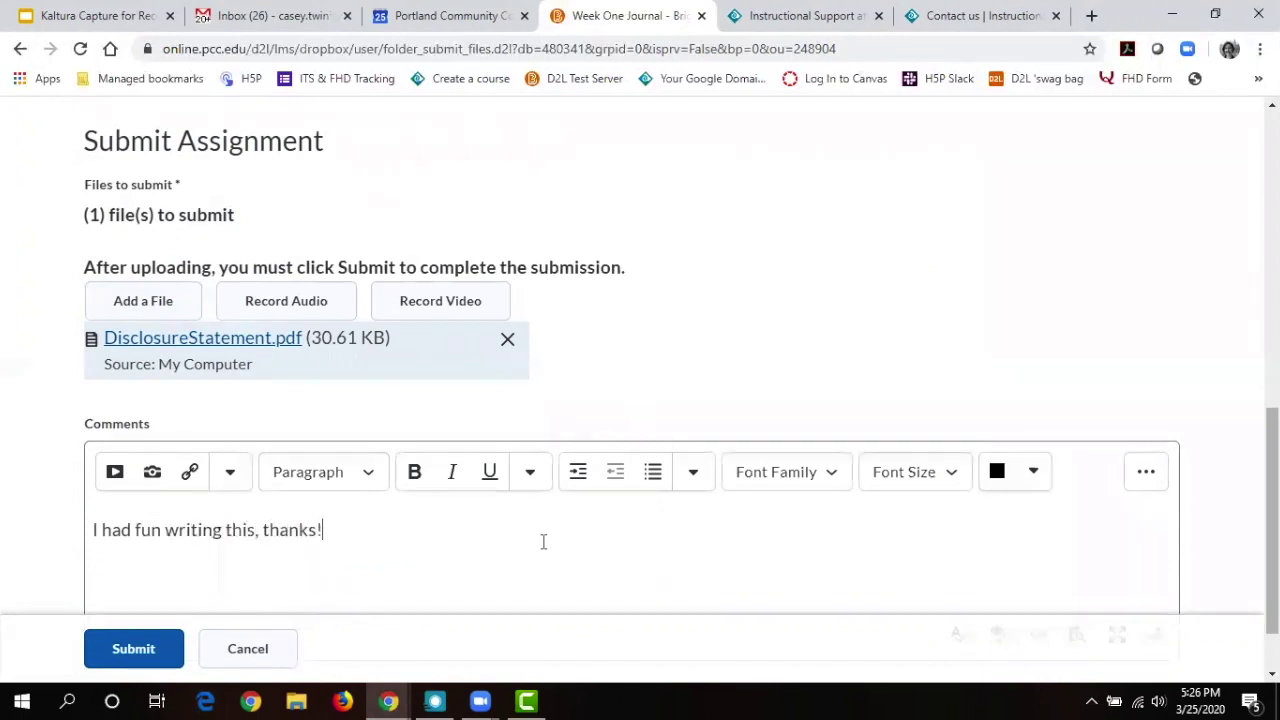
Review the Week One Journal page, submit the assignment and finish the submission review.
{"action": "scroll", "coordinate": [1272, 520], "scroll_direction": "down", "scroll_amount": 1}
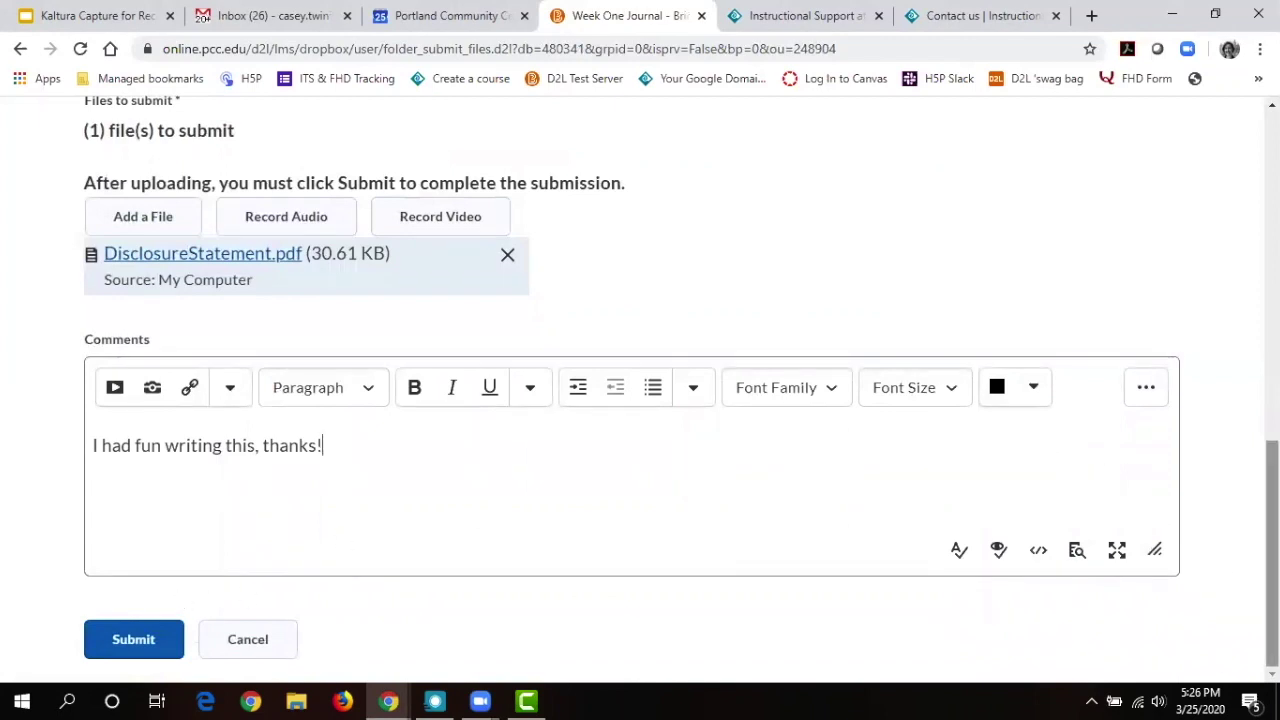
{"action": "scroll", "coordinate": [1272, 500], "scroll_direction": "up", "scroll_amount": 2}
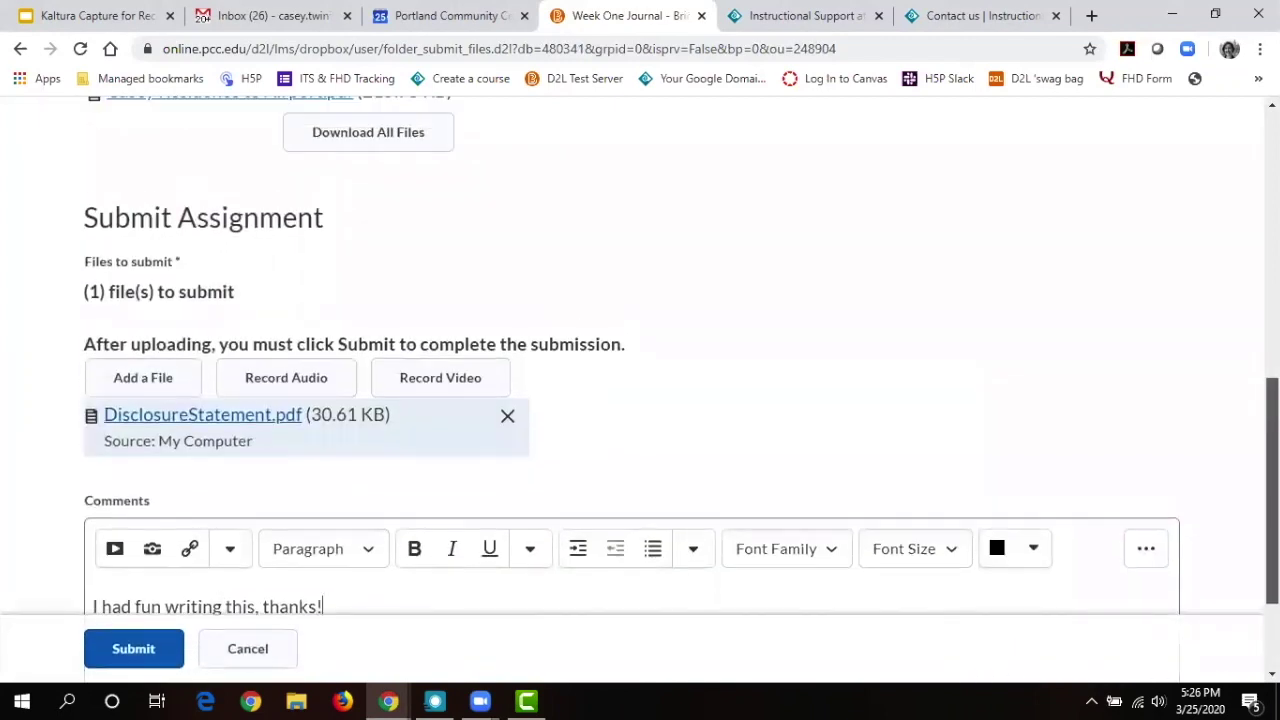
{"action": "scroll", "coordinate": [476, 345], "scroll_direction": "up", "scroll_amount": 1}
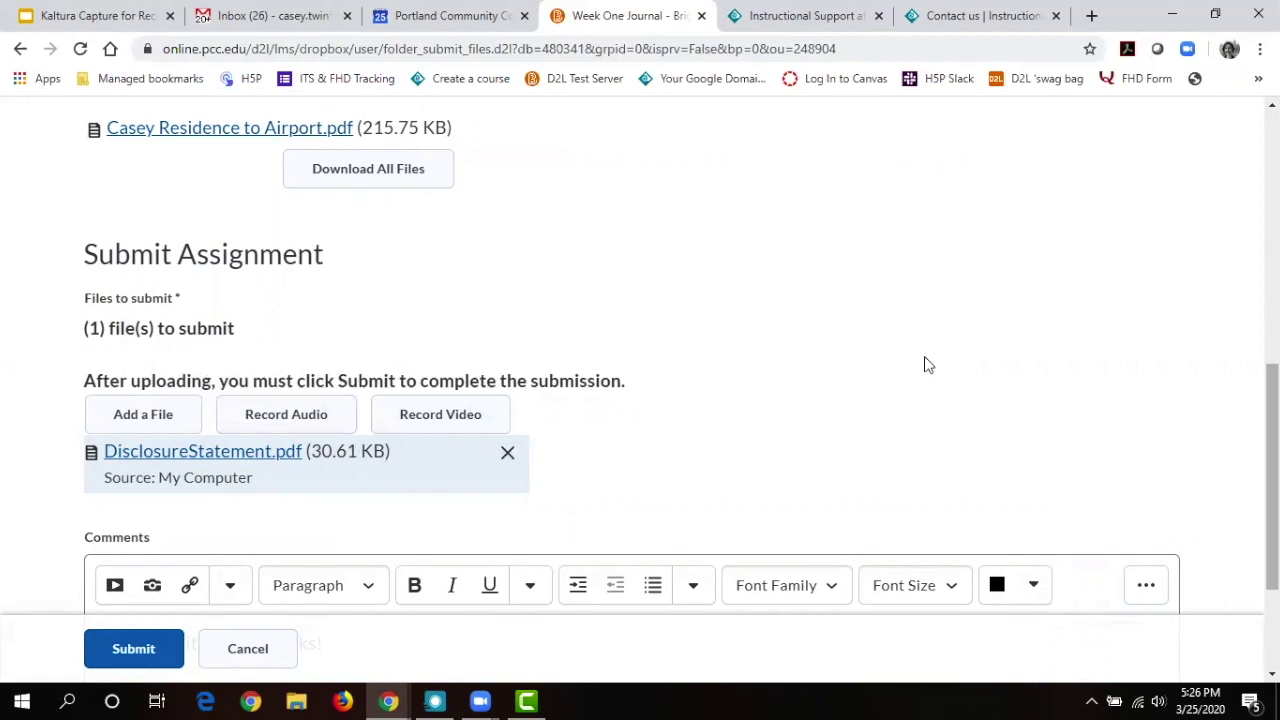
{"action": "left_click_drag", "start_coordinate": [1272, 470], "coordinate": [1272, 218]}
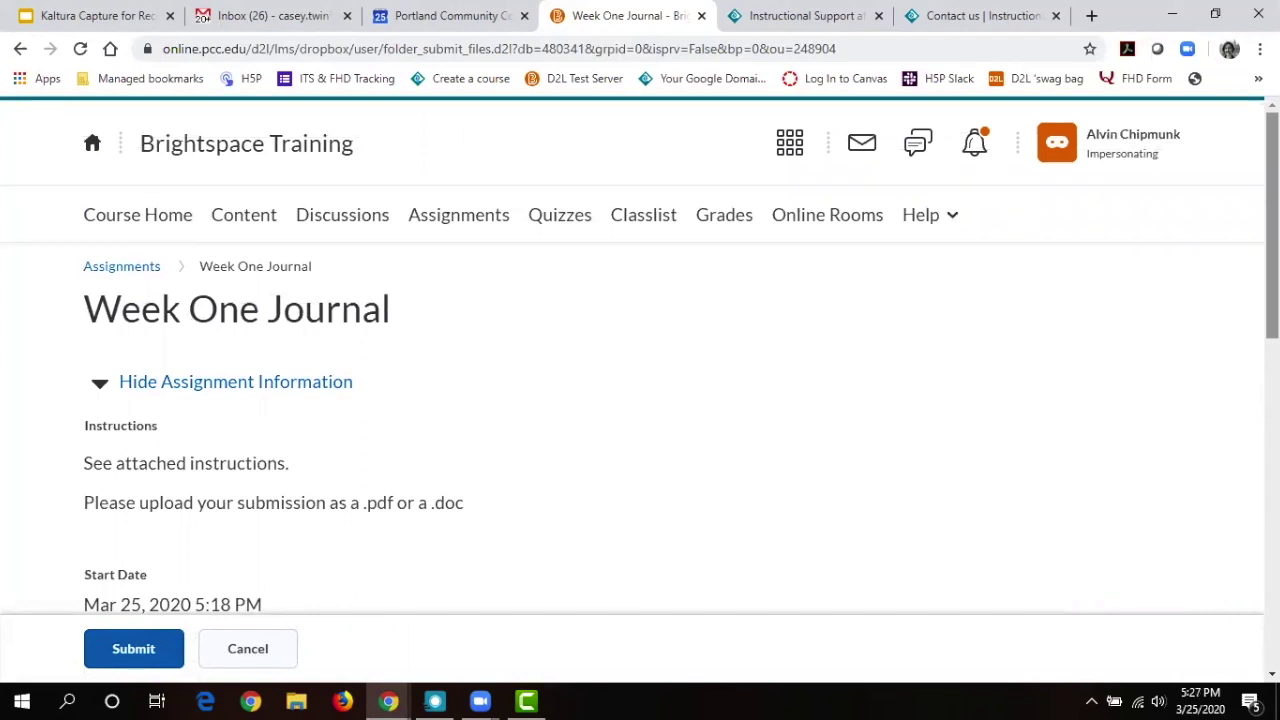
{"action": "left_click_drag", "start_coordinate": [1272, 218], "coordinate": [1272, 508]}
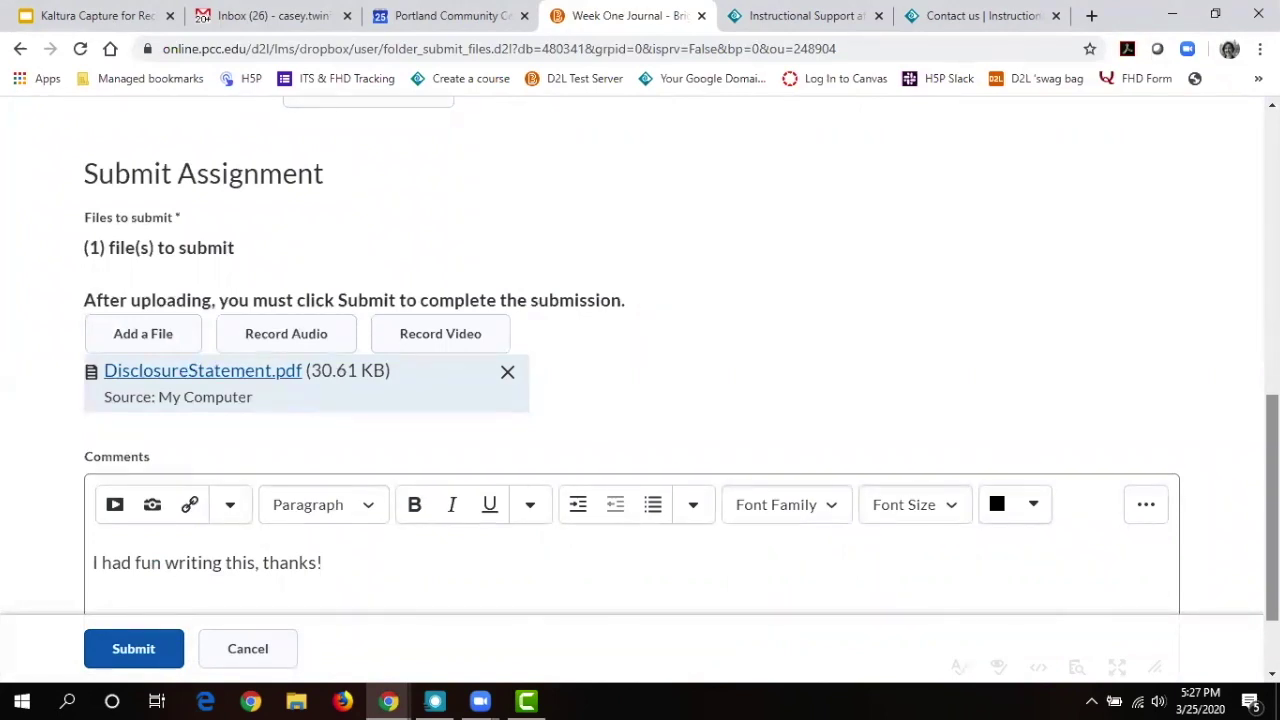
{"action": "scroll", "coordinate": [640, 386], "scroll_direction": "down", "scroll_amount": 2}
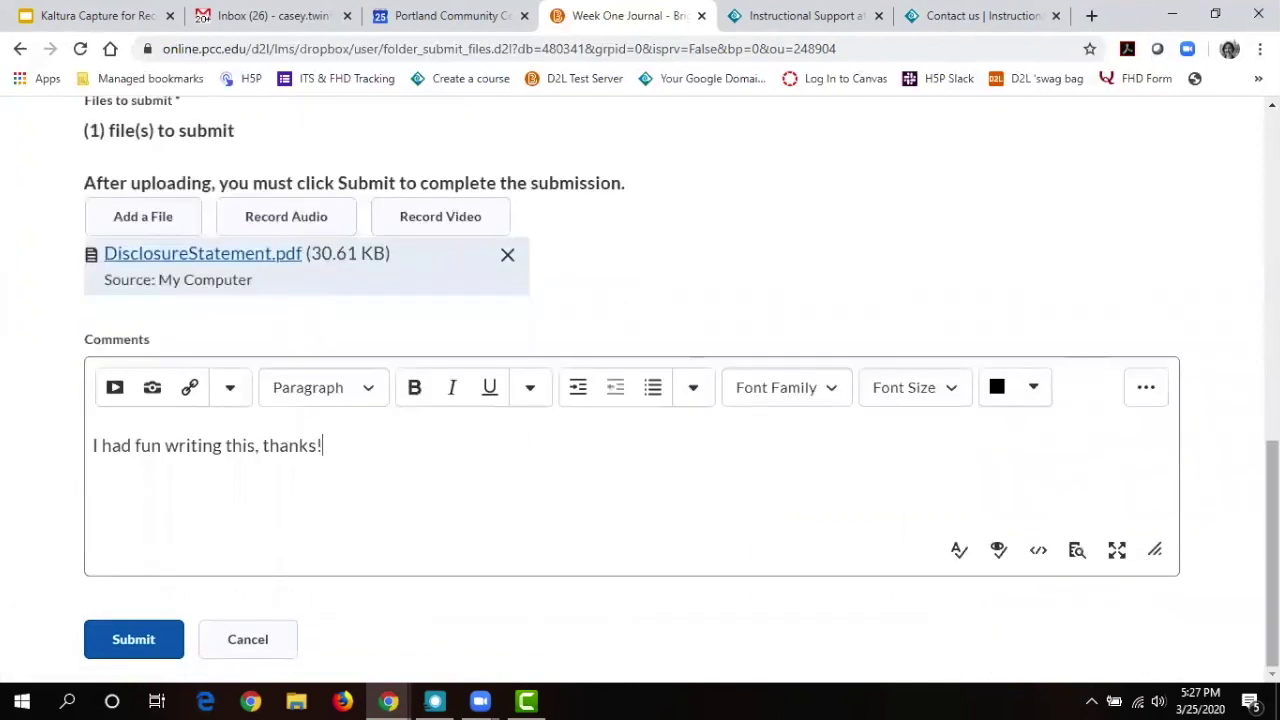
{"action": "left_click", "coordinate": [133, 640]}
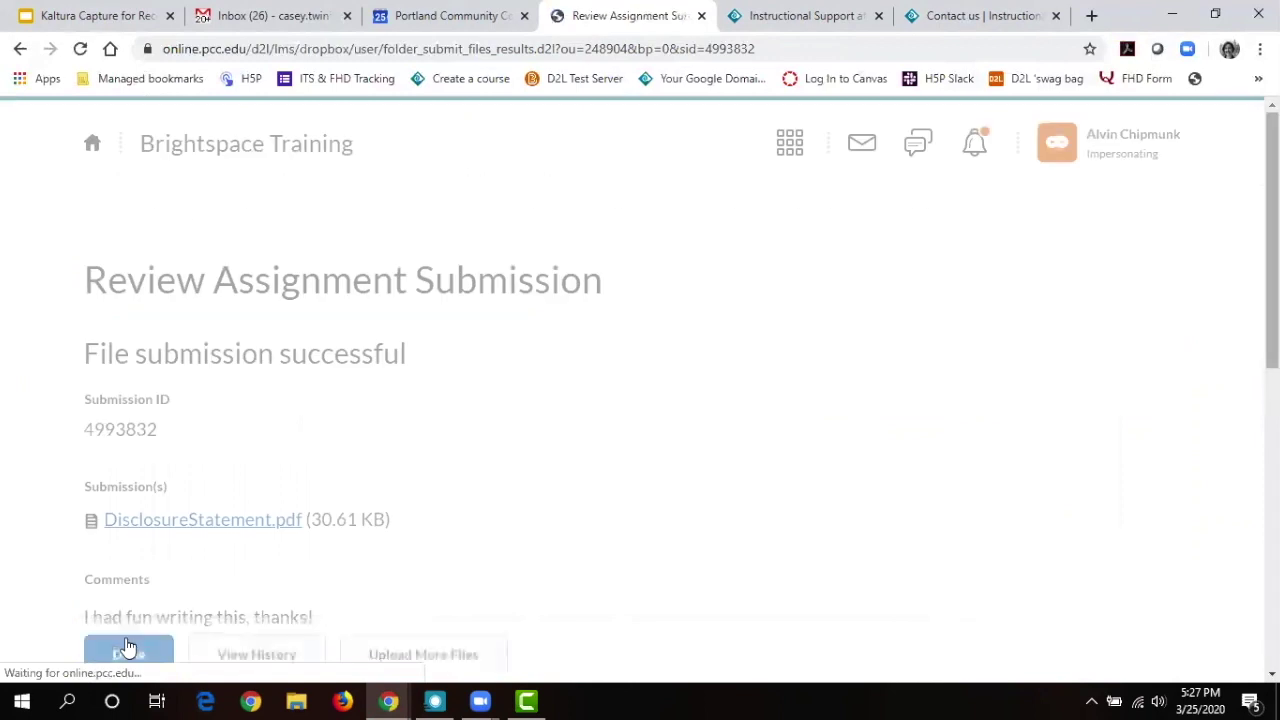
{"action": "left_click", "coordinate": [127, 648]}
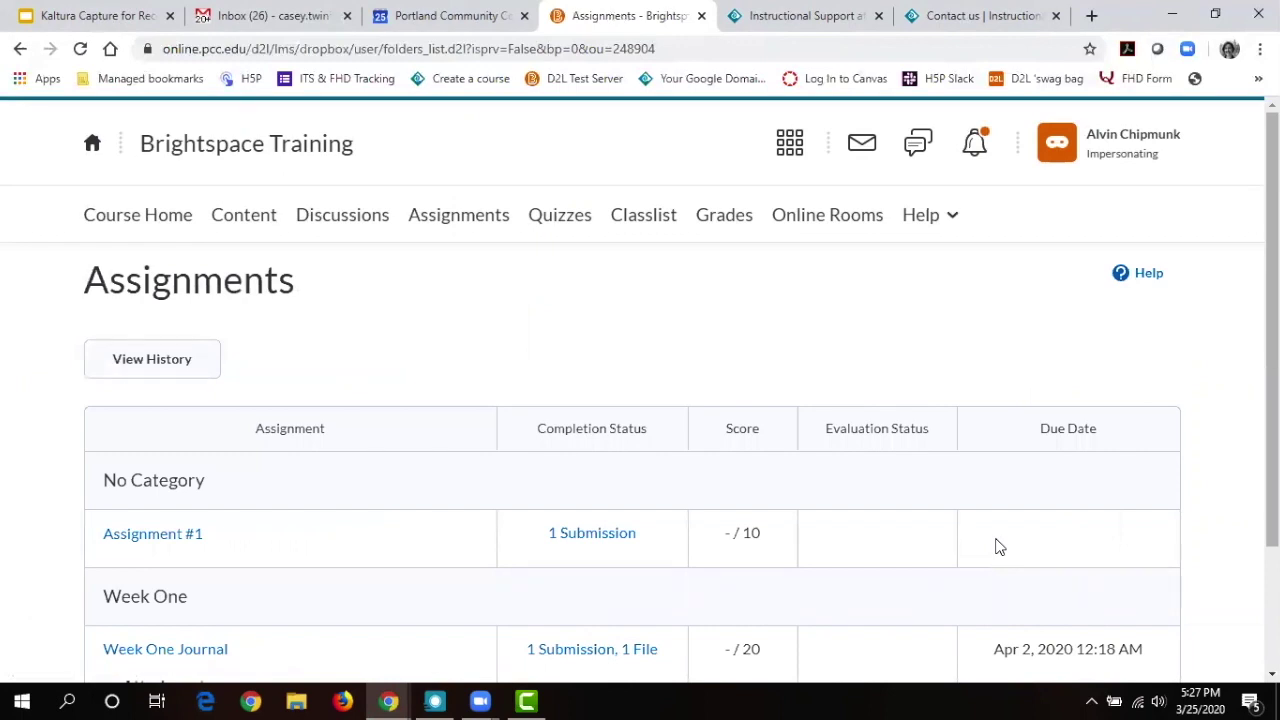
Reopen Assignment #1, examine the Insert Stuff options including Insert Link for the text submission, and leave without inserting or submitting anything.
{"action": "left_click", "coordinate": [152, 534]}
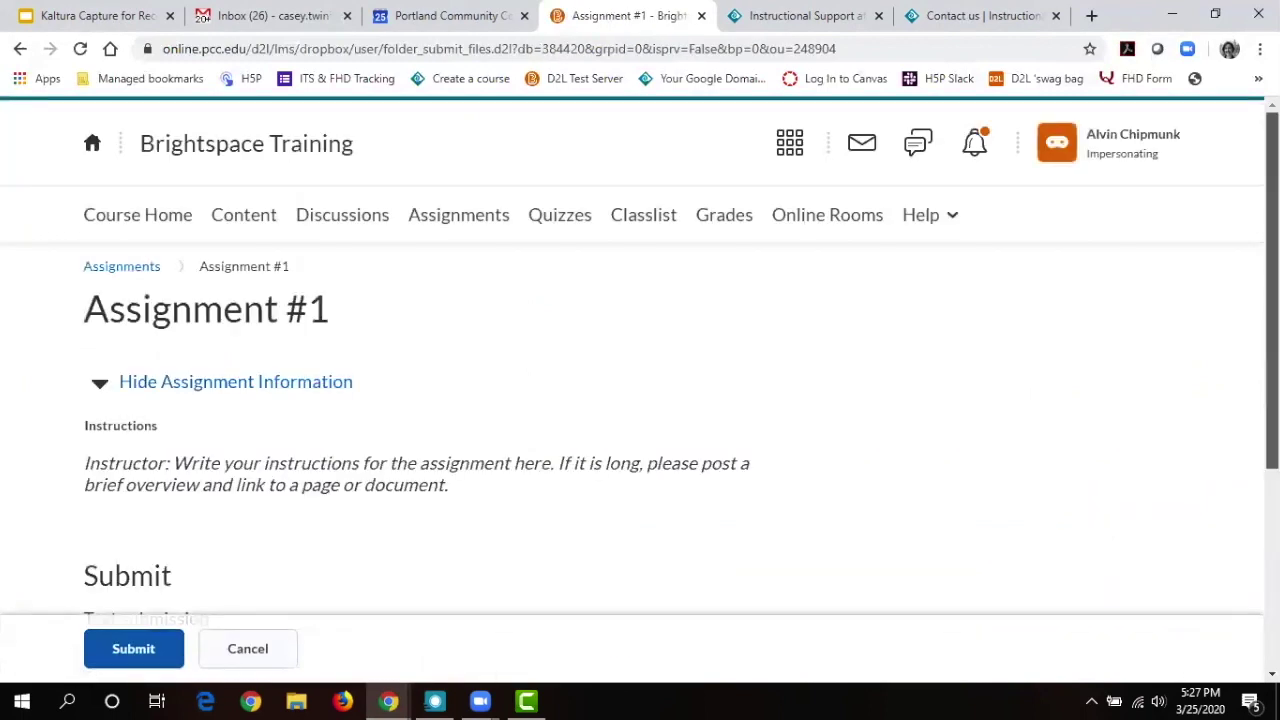
{"action": "scroll", "coordinate": [174, 523], "scroll_direction": "down", "scroll_amount": 3}
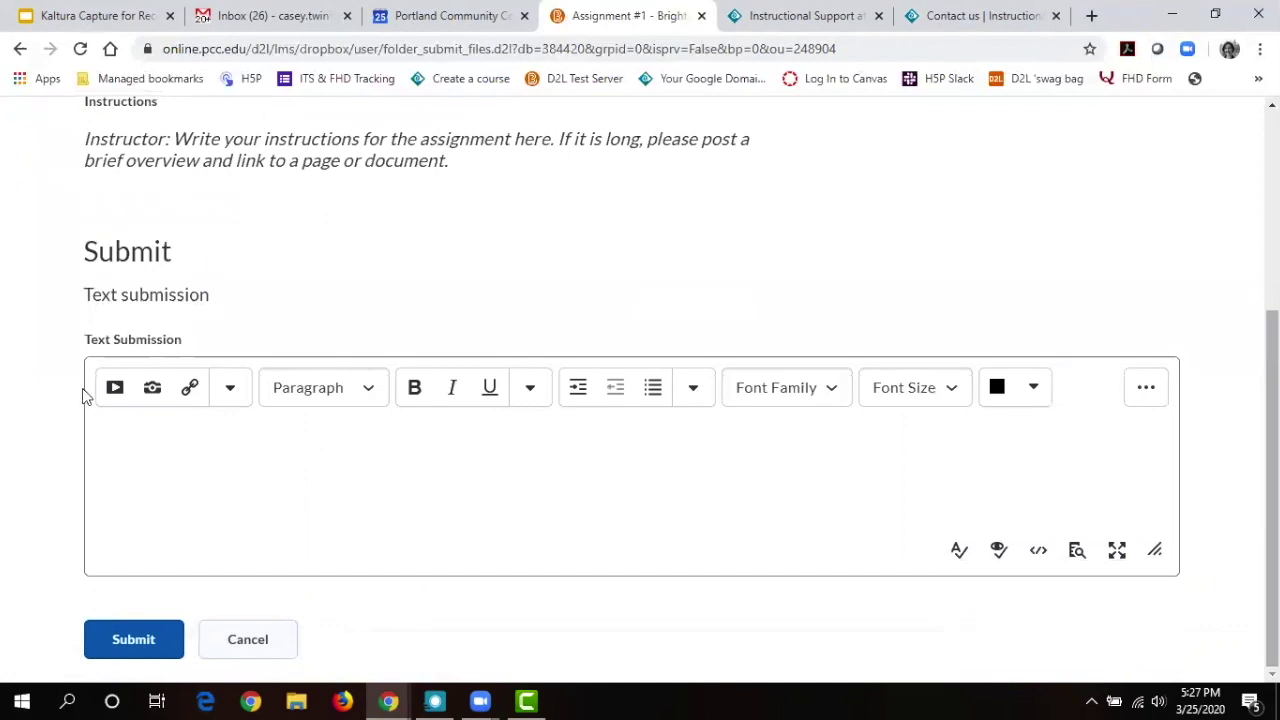
{"action": "left_click", "coordinate": [112, 389]}
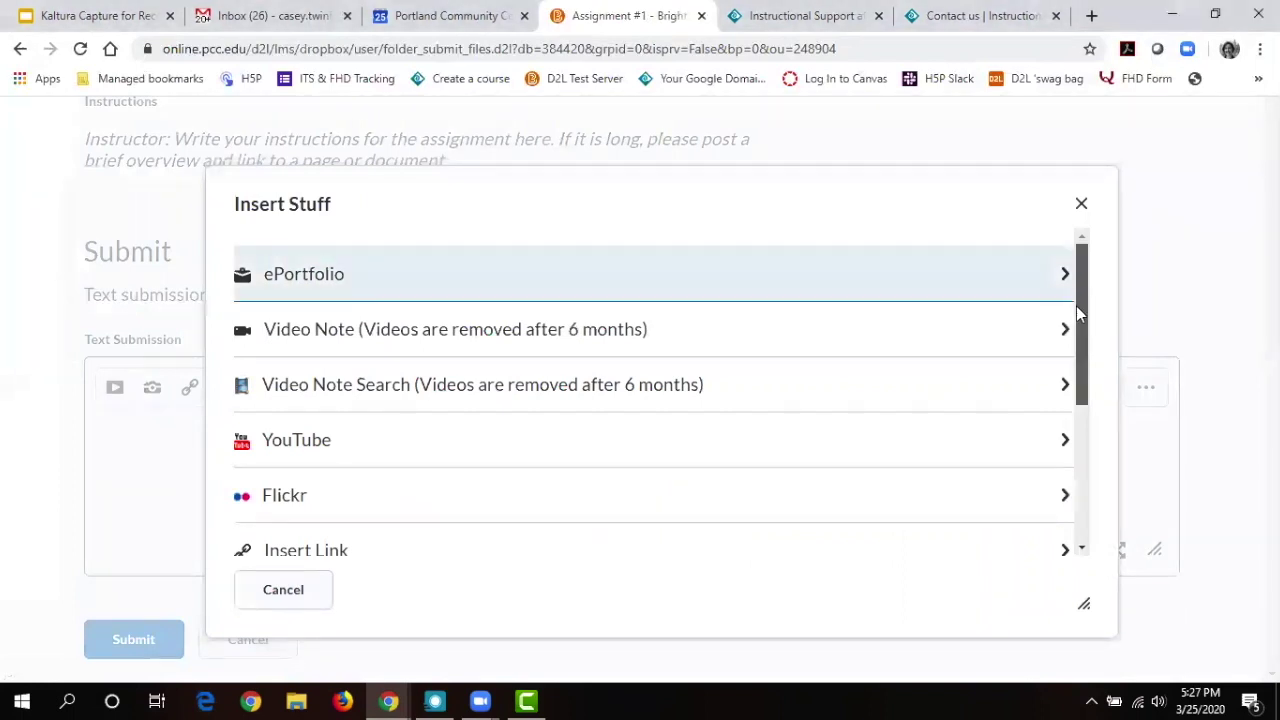
{"action": "scroll", "coordinate": [1076, 306], "scroll_direction": "down", "scroll_amount": 3}
{"action": "scroll", "coordinate": [1074, 341], "scroll_direction": "up", "scroll_amount": 3}
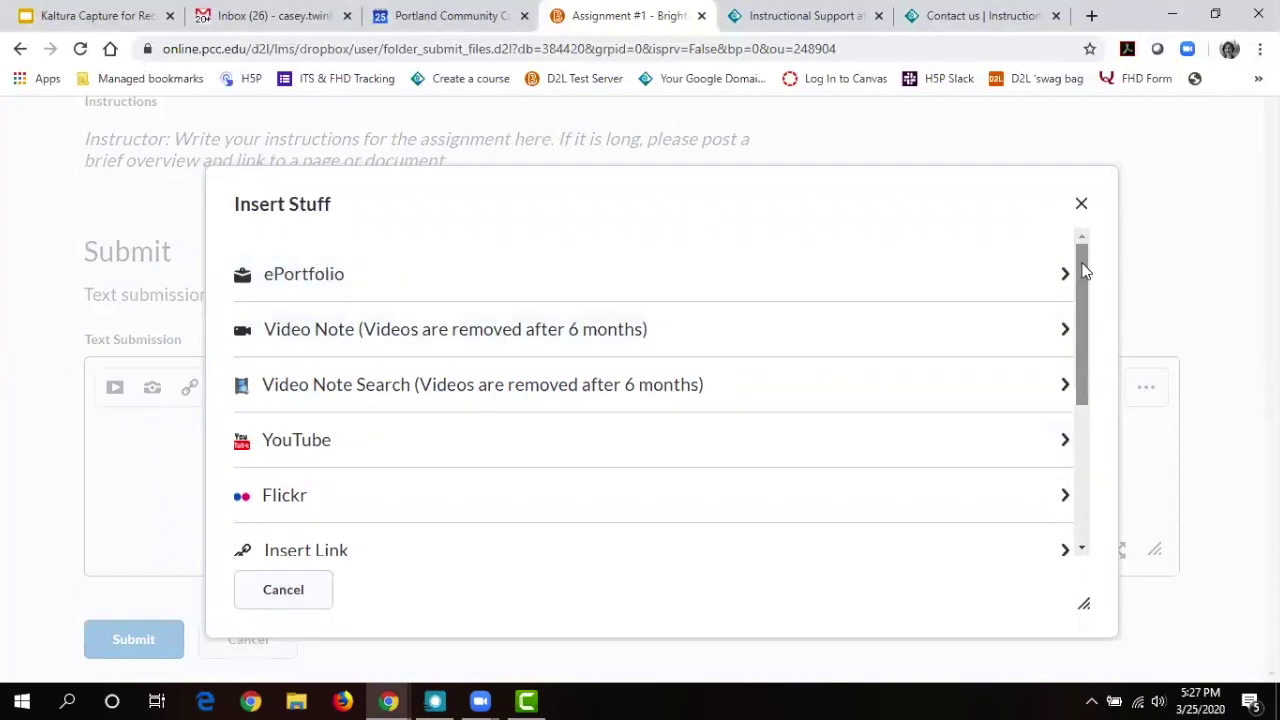
{"action": "scroll", "coordinate": [1080, 300], "scroll_direction": "down", "scroll_amount": 3}
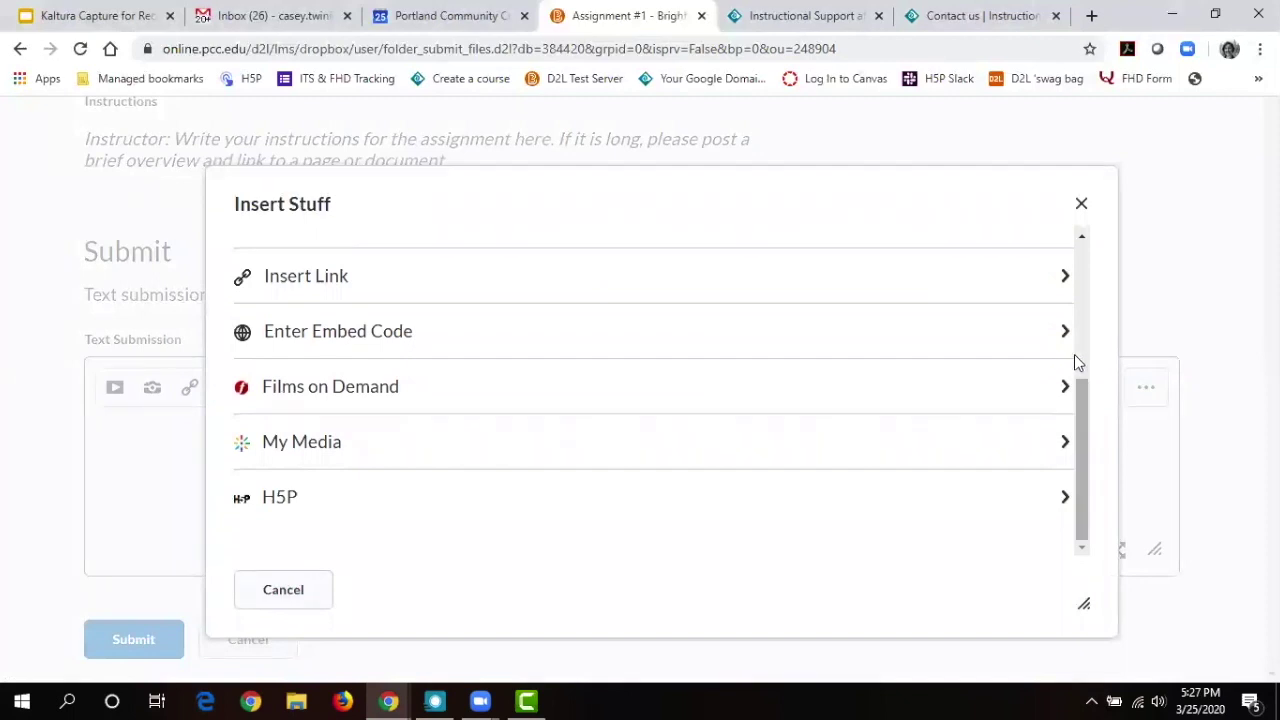
{"action": "left_click", "coordinate": [1083, 240]}
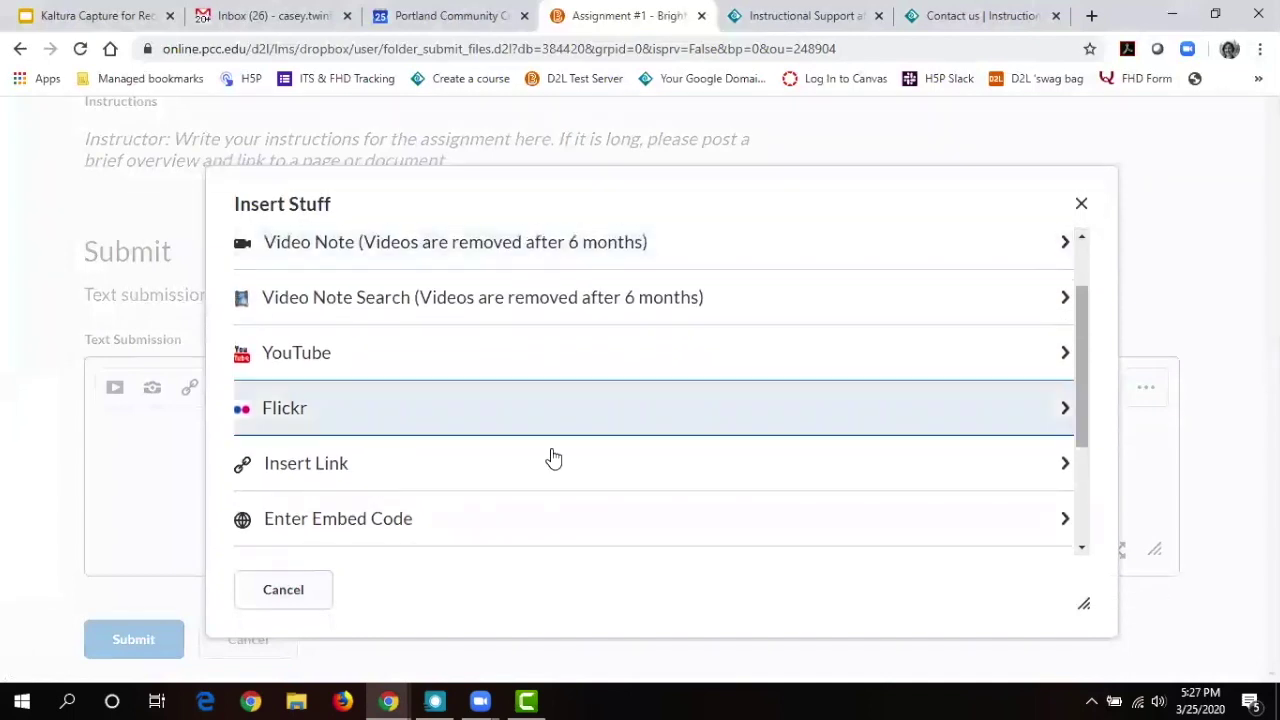
{"action": "left_click", "coordinate": [553, 457]}
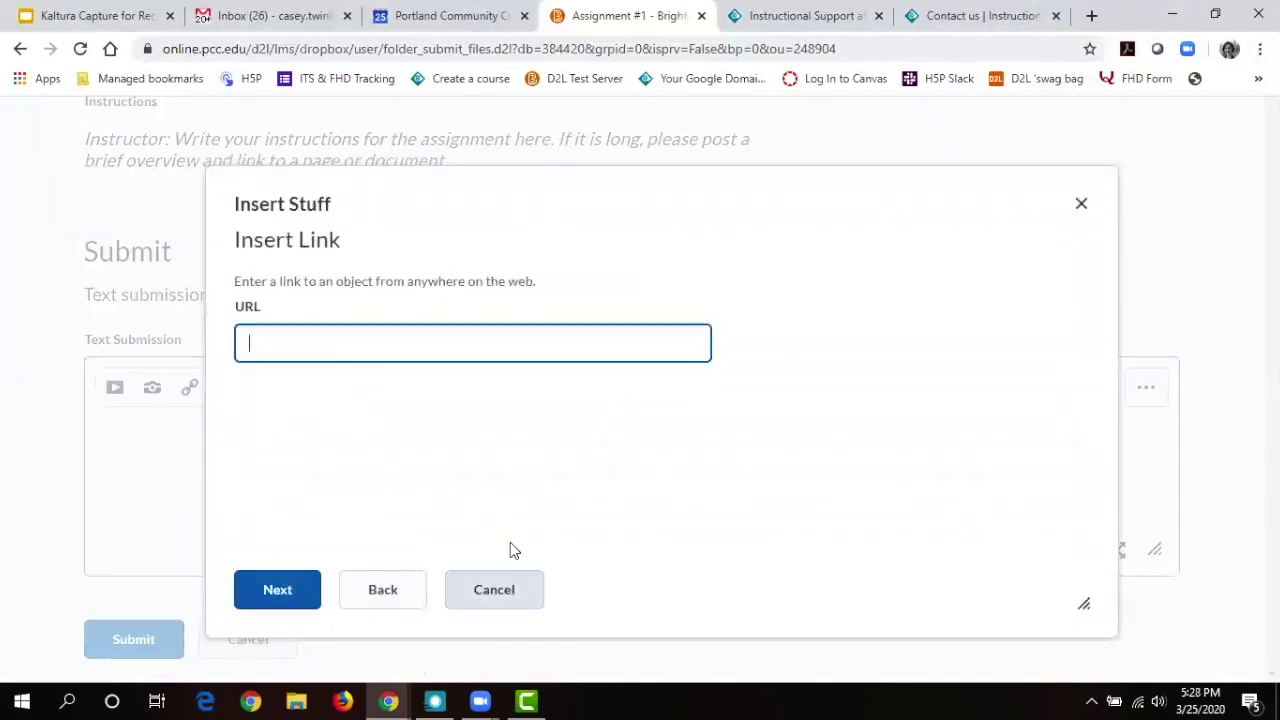
{"action": "left_click", "coordinate": [500, 586]}
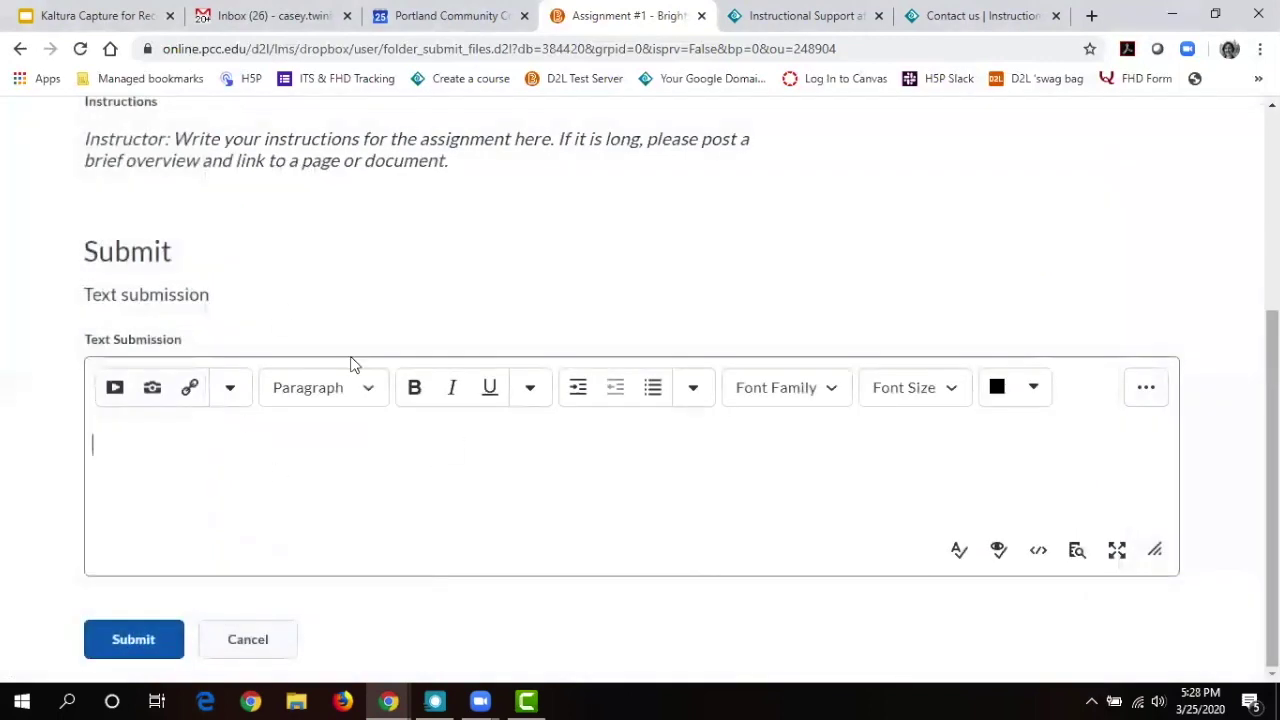
{"action": "key", "text": "Tab"}
{"action": "key", "text": "Tab"}
{"action": "key", "text": "Return"}
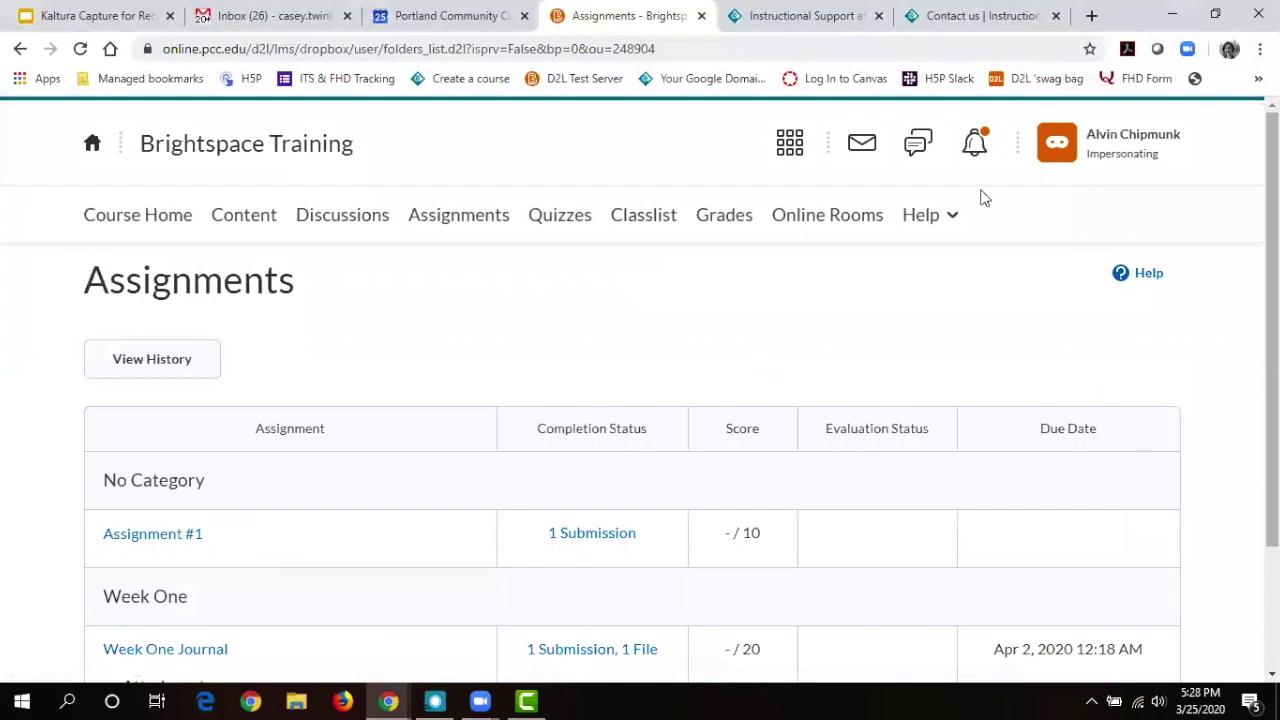
Stop impersonating the student and return to the course's assignments list as the instructor.
{"action": "left_click", "coordinate": [1092, 134]}
{"action": "left_click", "coordinate": [1226, 218]}
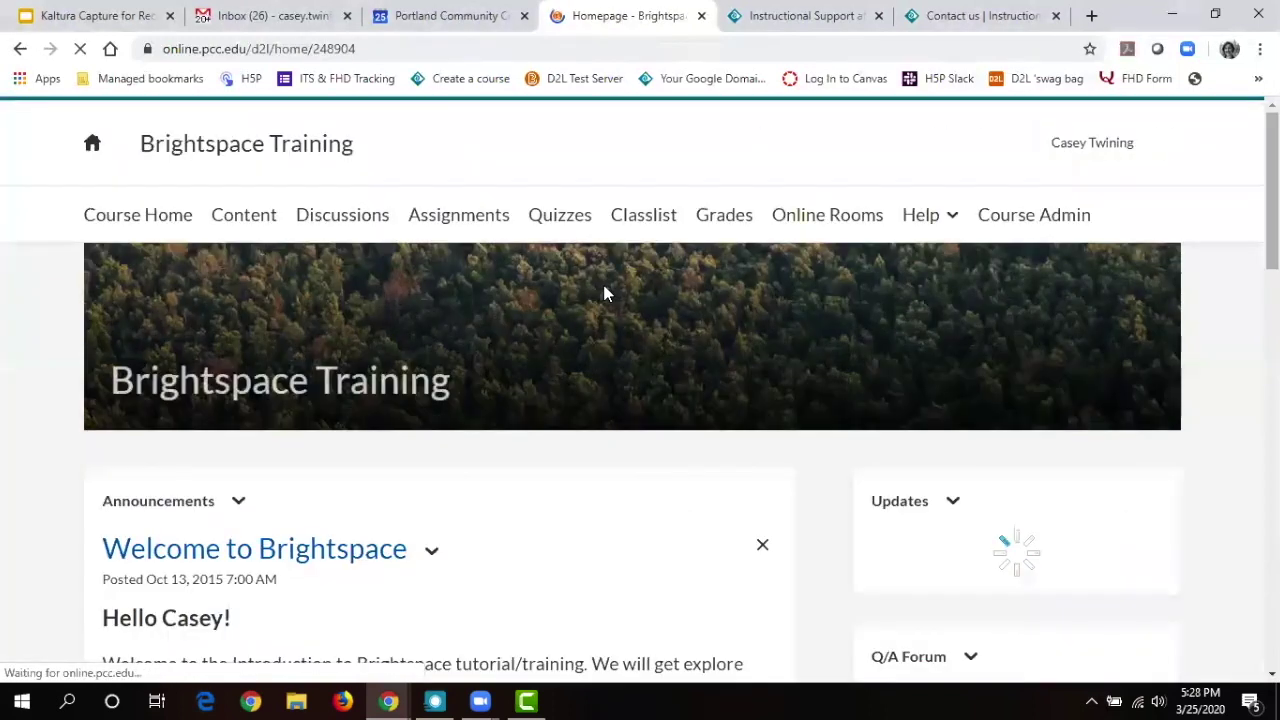
{"action": "left_click", "coordinate": [461, 218]}
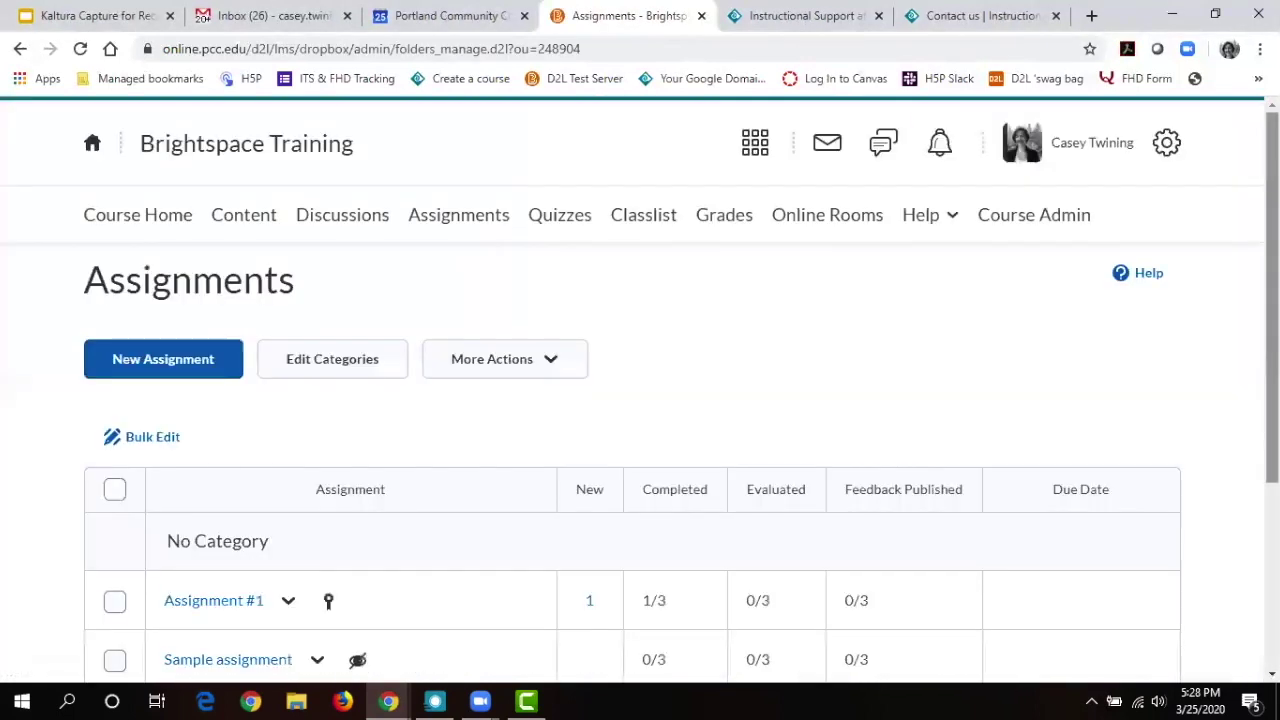
Open the new submission to Assignment #1 for evaluation and look over the student's text.
{"action": "scroll", "coordinate": [461, 226], "scroll_direction": "down", "scroll_amount": 2}
{"action": "scroll", "coordinate": [547, 515], "scroll_direction": "down", "scroll_amount": 1}
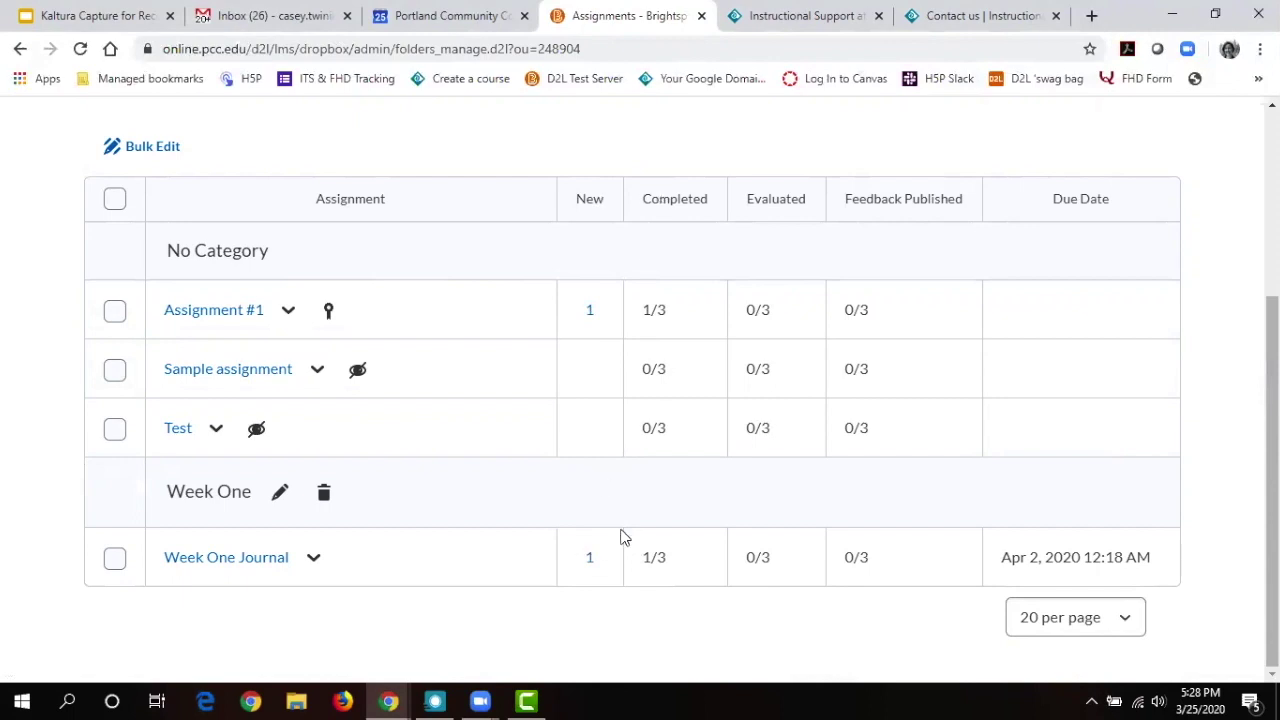
{"action": "left_click", "coordinate": [589, 314]}
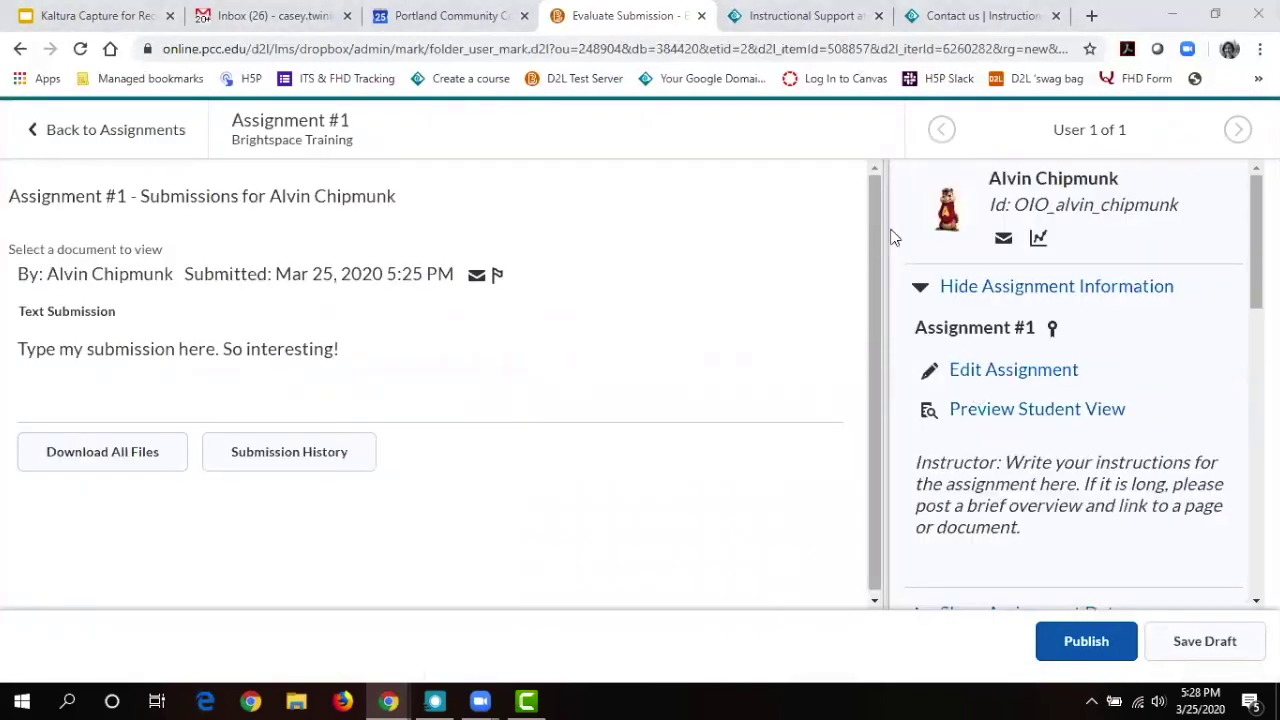
{"action": "left_click_drag", "start_coordinate": [872, 240], "coordinate": [866, 302]}
{"action": "scroll", "coordinate": [853, 240], "scroll_direction": "up", "scroll_amount": 1}
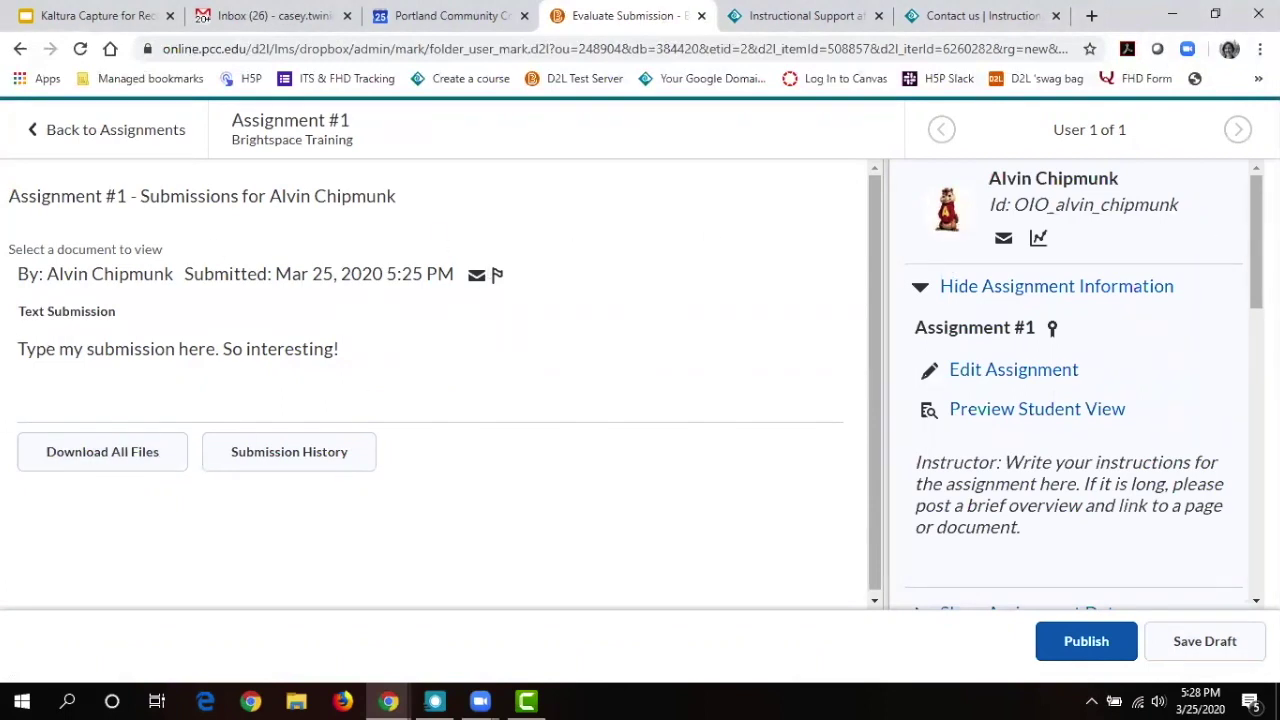
Set the score for the Assignment #1 submission to 9 out of 10.
{"action": "scroll", "coordinate": [1075, 384], "scroll_direction": "down", "scroll_amount": 3}
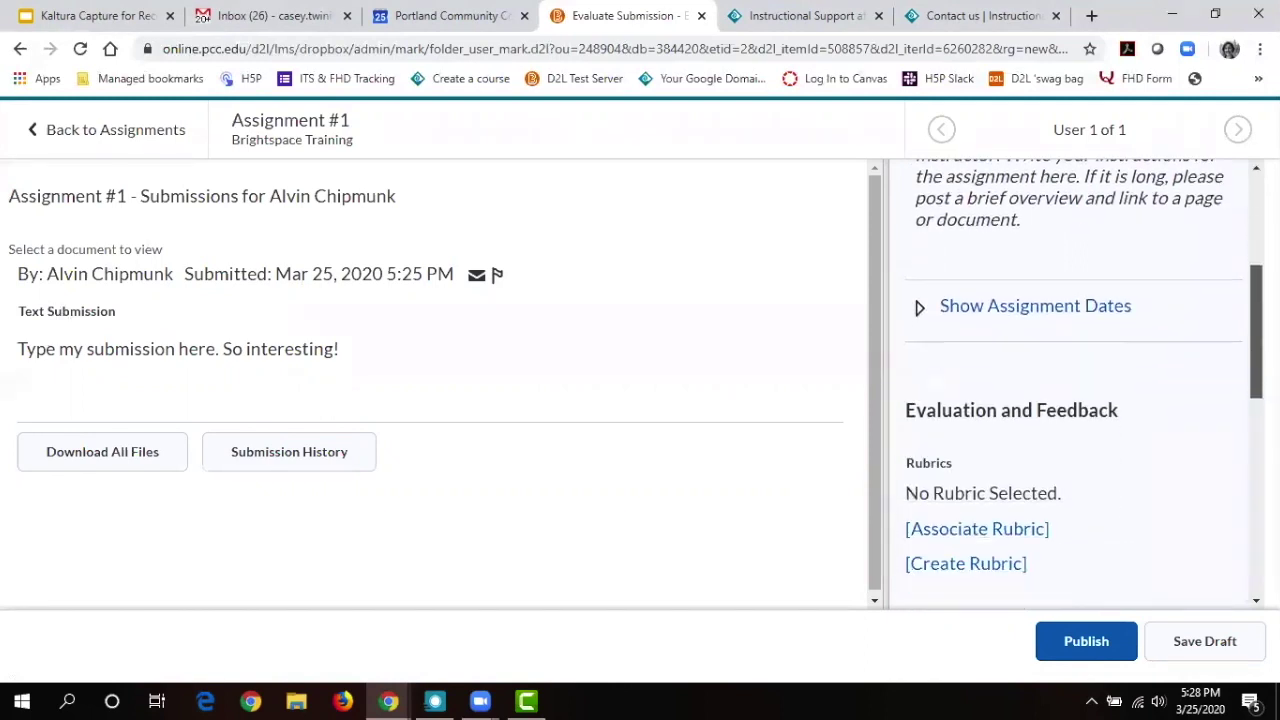
{"action": "scroll", "coordinate": [1243, 371], "scroll_direction": "down", "scroll_amount": 4}
{"action": "left_click", "coordinate": [959, 273]}
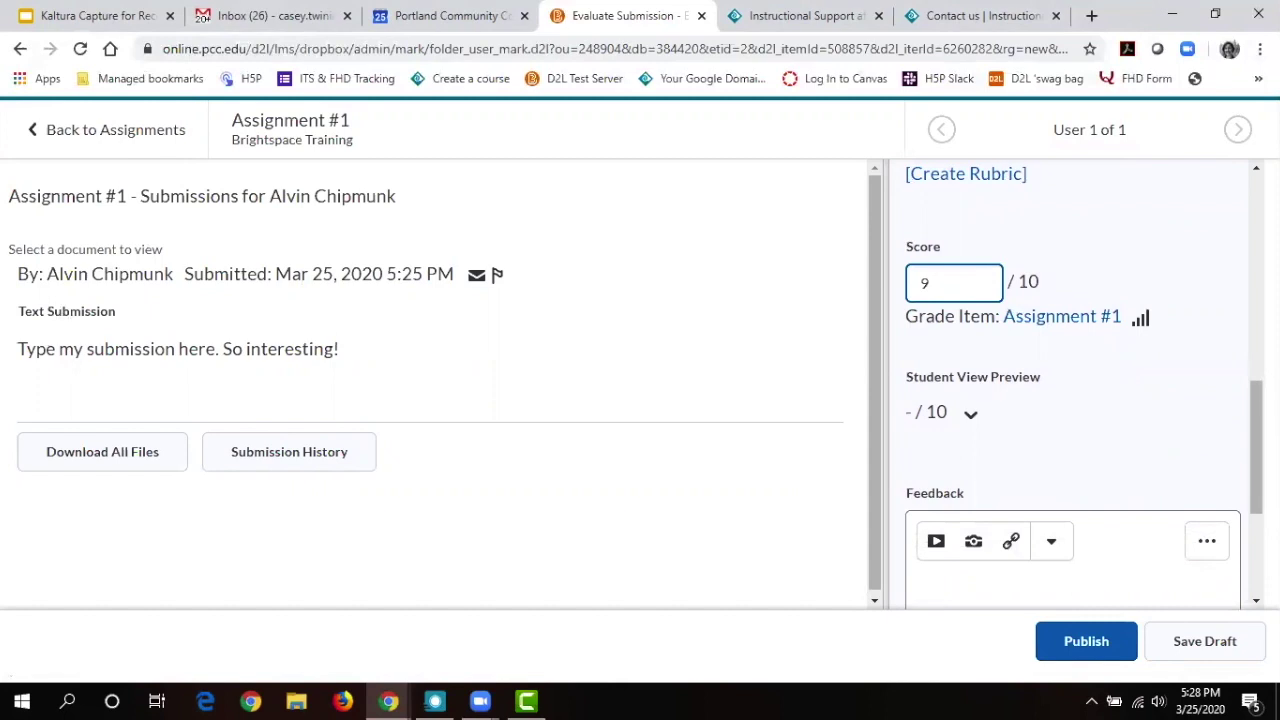
Enter "Sample feedback" as the written feedback for the Assignment #1 submission.
{"action": "scroll", "coordinate": [1178, 487], "scroll_direction": "down", "scroll_amount": 3}
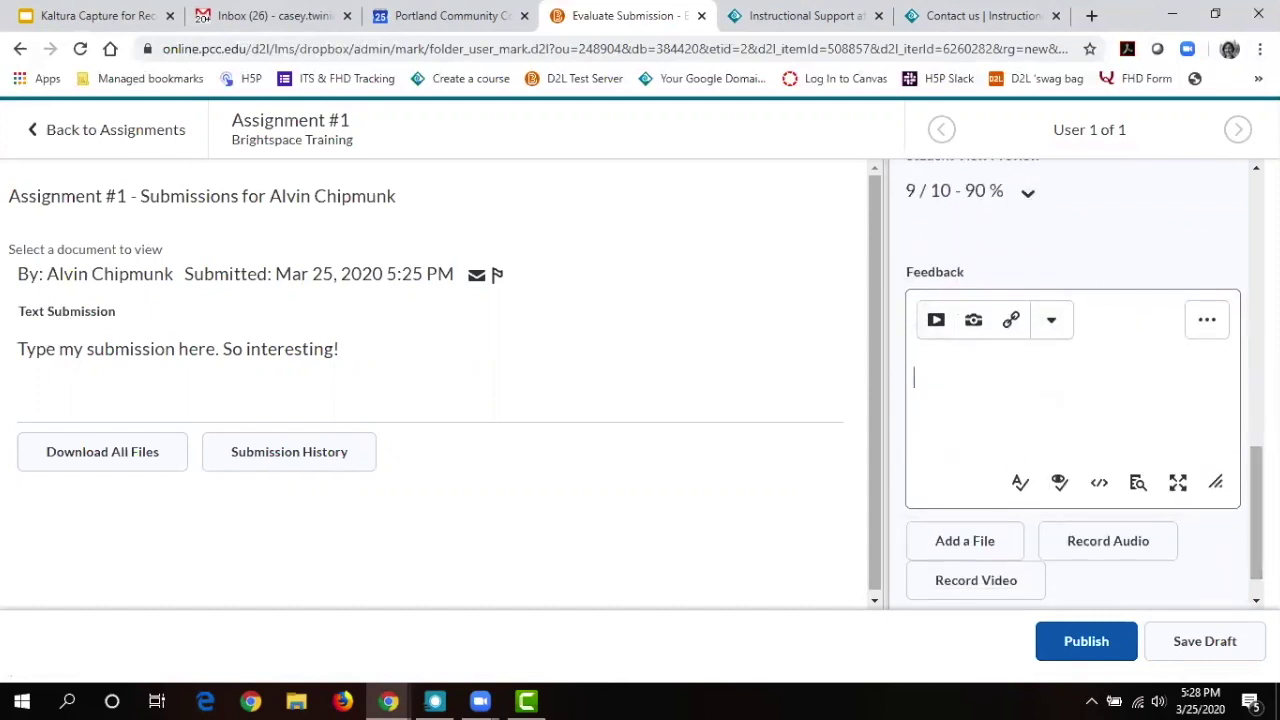
{"action": "scroll", "coordinate": [1120, 556], "scroll_direction": "down", "scroll_amount": 1}
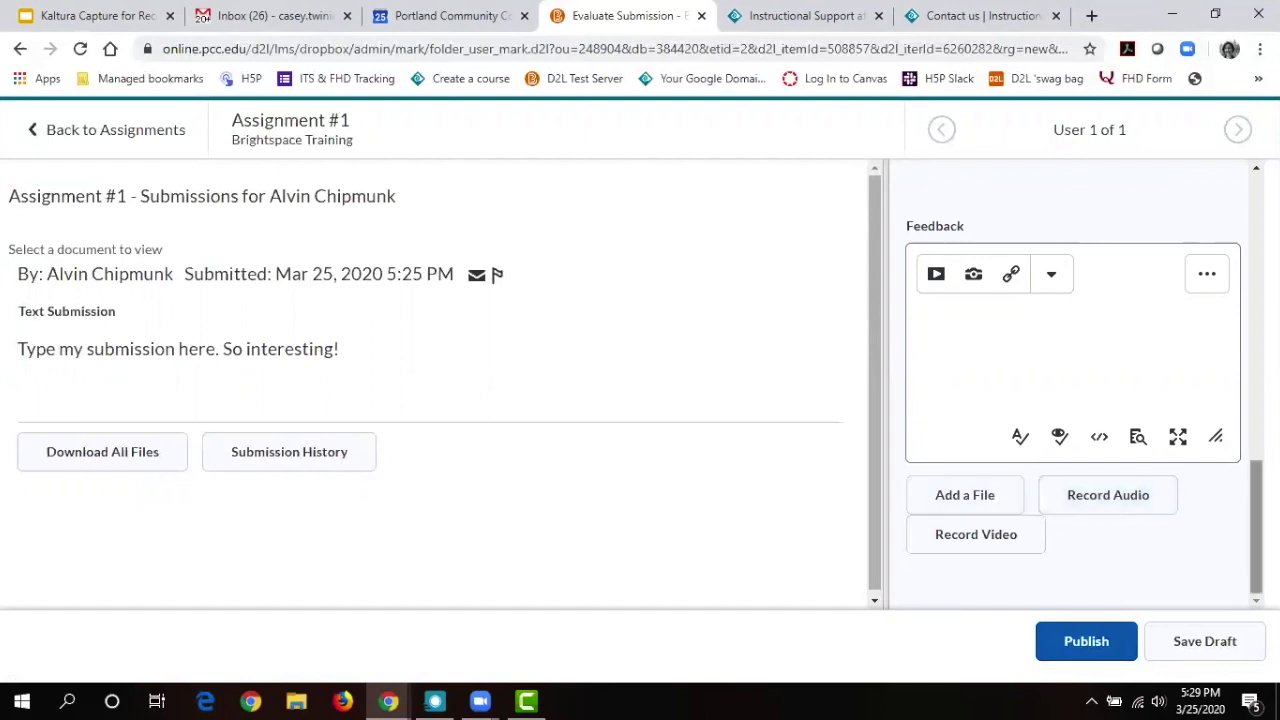
{"action": "scroll", "coordinate": [1075, 380], "scroll_direction": "up", "scroll_amount": 5}
{"action": "scroll", "coordinate": [1075, 380], "scroll_direction": "down", "scroll_amount": 5}
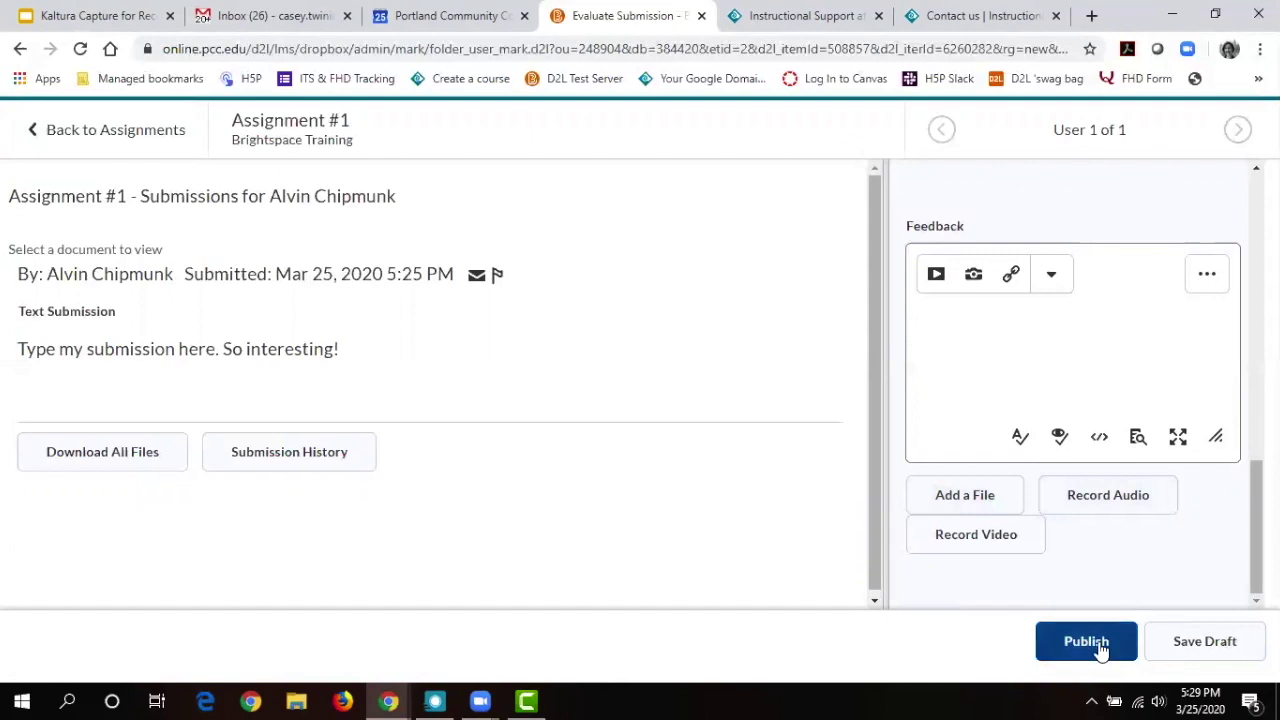
{"action": "mouse_move", "coordinate": [1257, 552]}
{"action": "left_mouse_down"}
{"action": "mouse_move", "coordinate": [1243, 327]}
{"action": "mouse_move", "coordinate": [1255, 530]}
{"action": "left_mouse_up"}
{"action": "left_click", "coordinate": [1207, 504]}
{"action": "type", "text": "Sample feedback"}
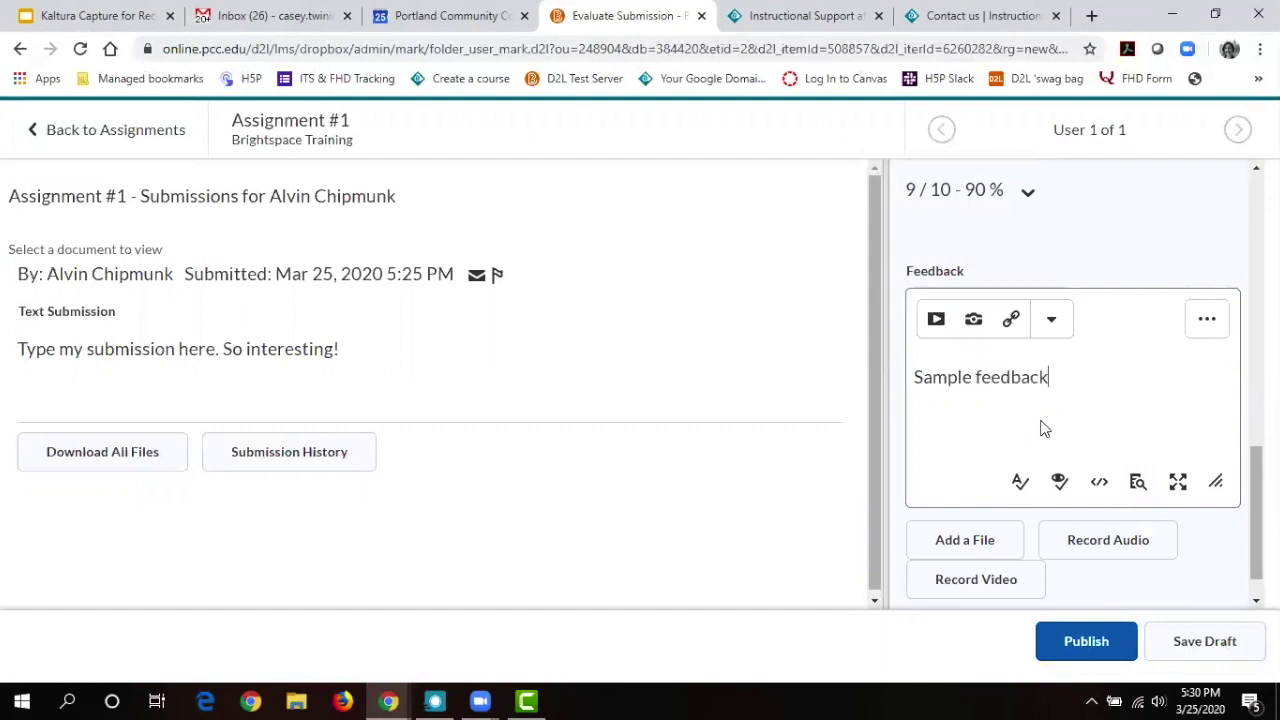
Publish the Assignment #1 evaluation and retract it again, confirming the removal.
{"action": "left_click", "coordinate": [1098, 660]}
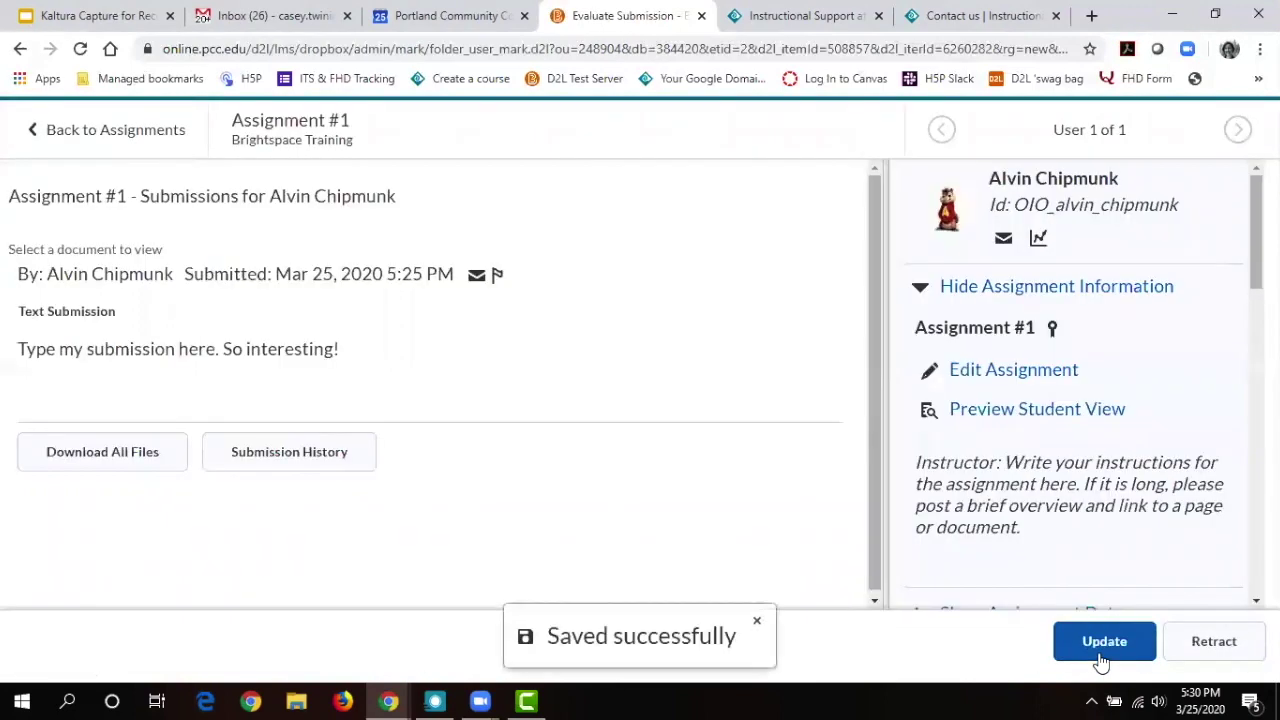
{"action": "left_click", "coordinate": [1206, 663]}
{"action": "left_click", "coordinate": [491, 333]}
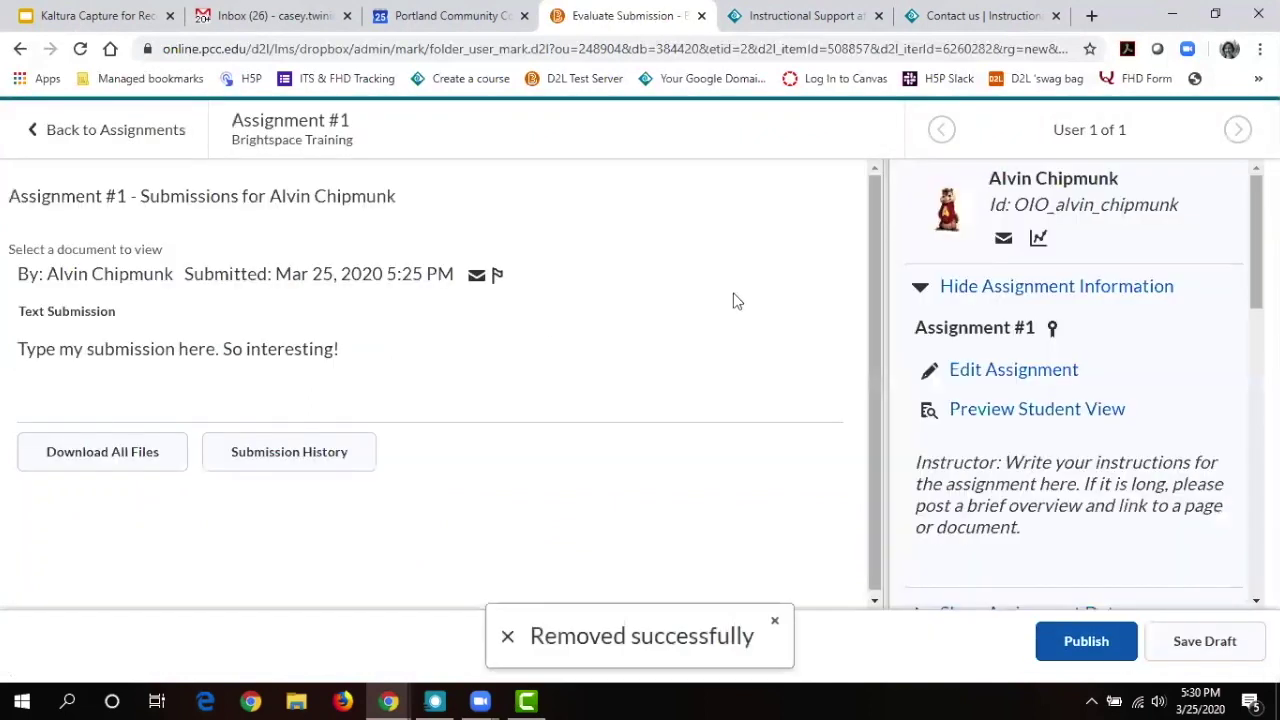
Save the Assignment #1 evaluation with its feedback as a draft and return to the assignments list.
{"action": "scroll", "coordinate": [1075, 385], "scroll_direction": "down", "scroll_amount": 10}
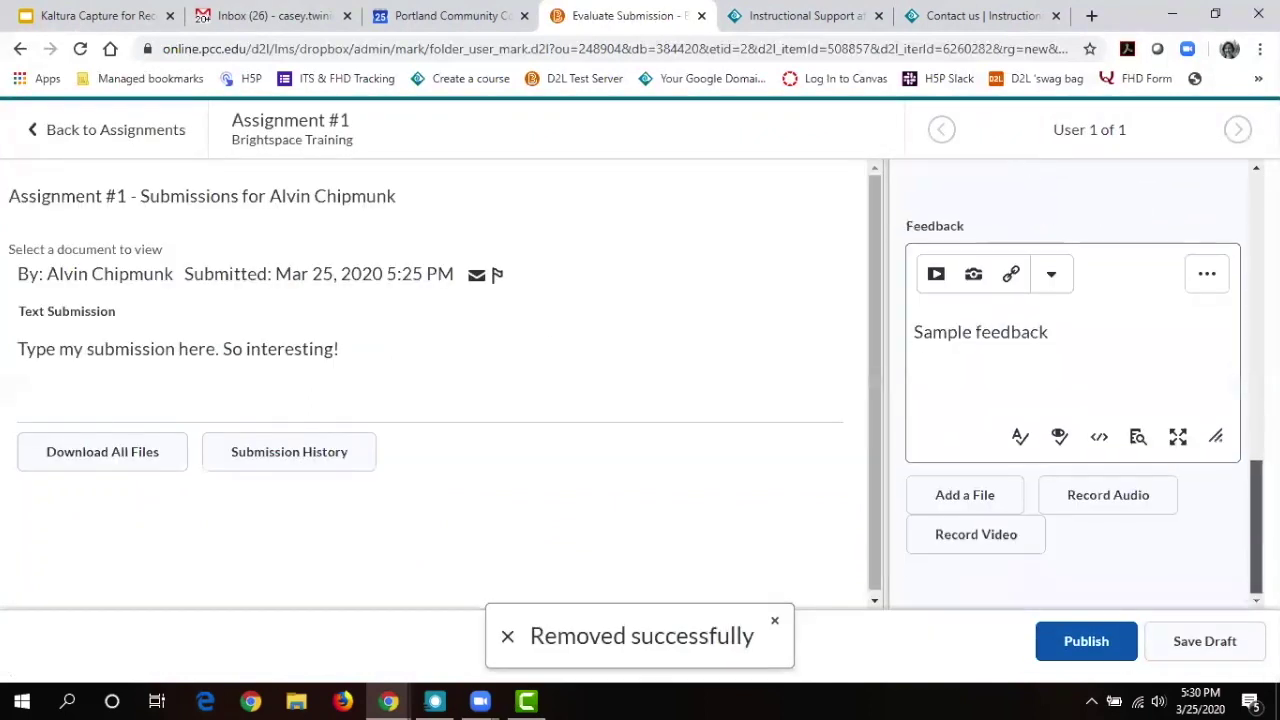
{"action": "left_click", "coordinate": [1211, 645]}
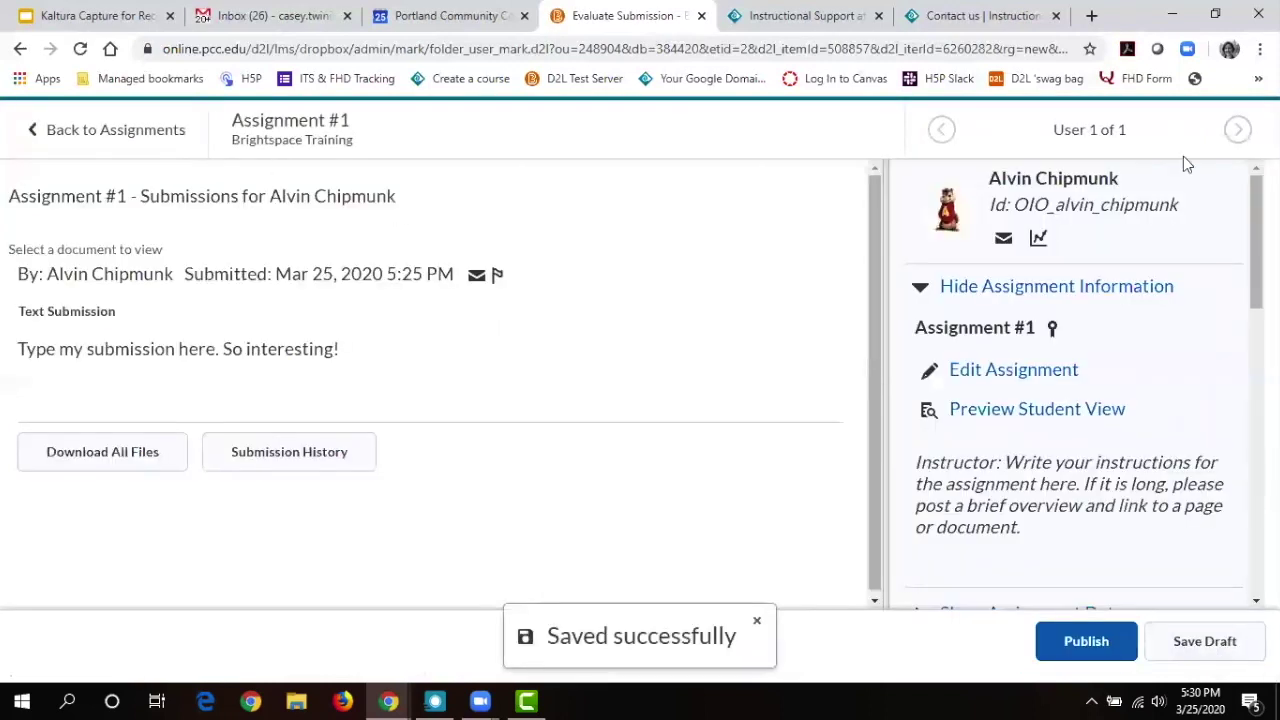
{"action": "left_click", "coordinate": [88, 150]}
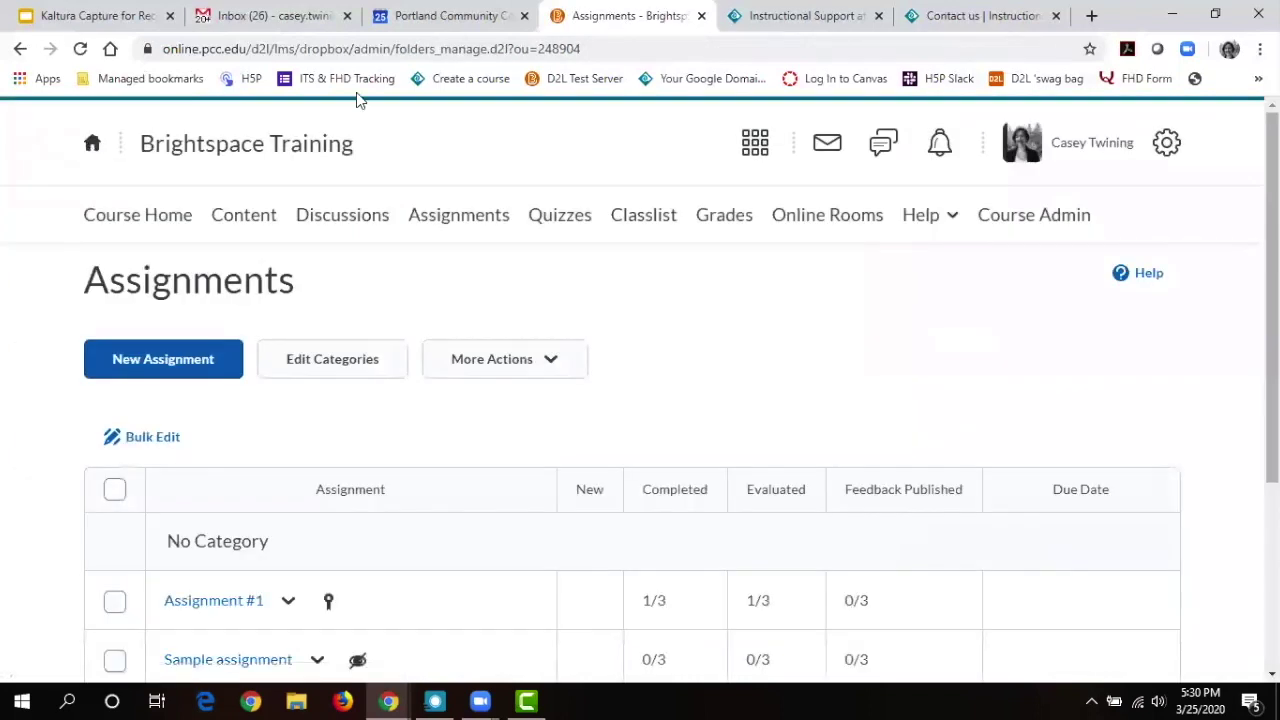
Open the new Week One Journal submission for evaluation and view its attached DisclosureStatement.pdf.
{"action": "scroll", "coordinate": [478, 496], "scroll_direction": "down", "scroll_amount": 3}
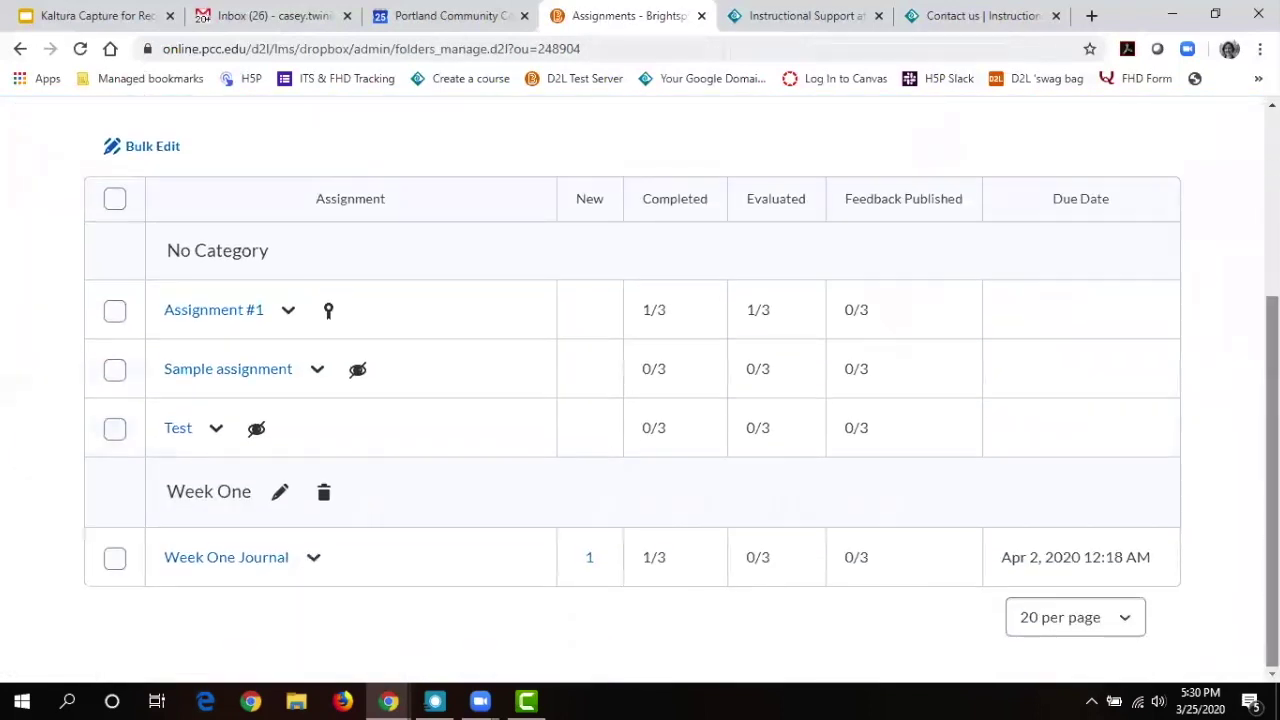
{"action": "left_click", "coordinate": [592, 563]}
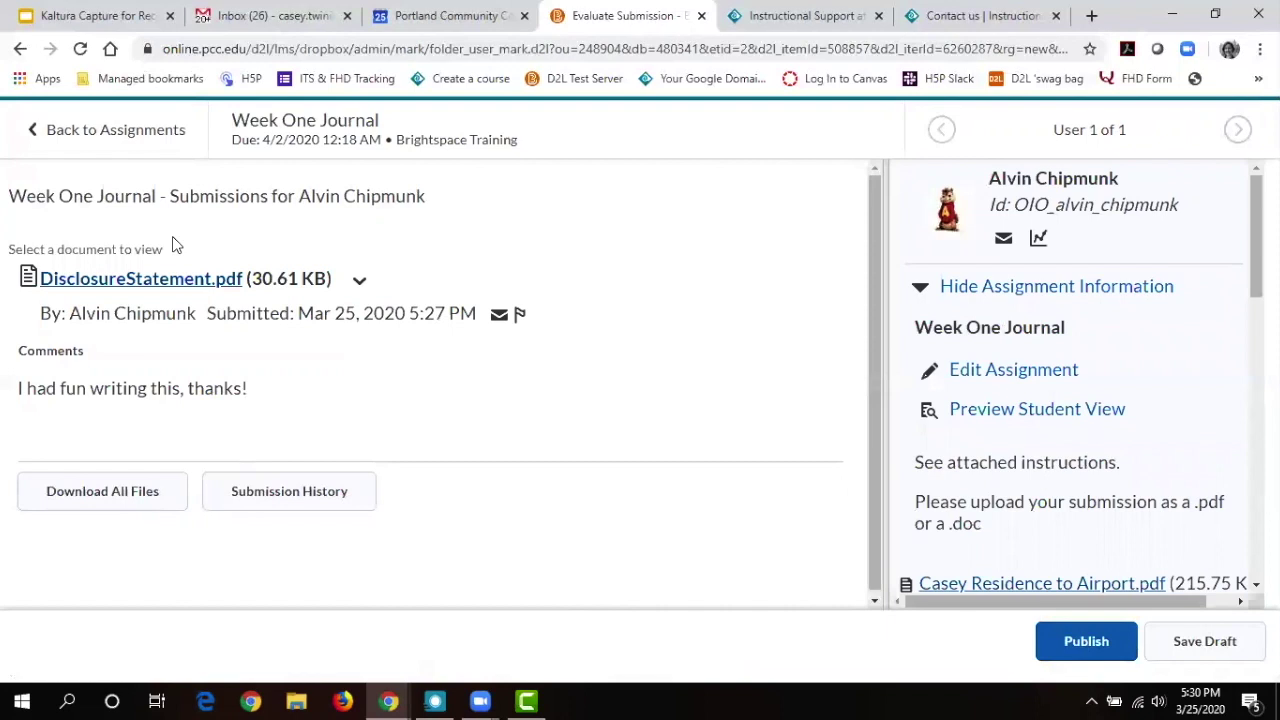
{"action": "left_click", "coordinate": [206, 277]}
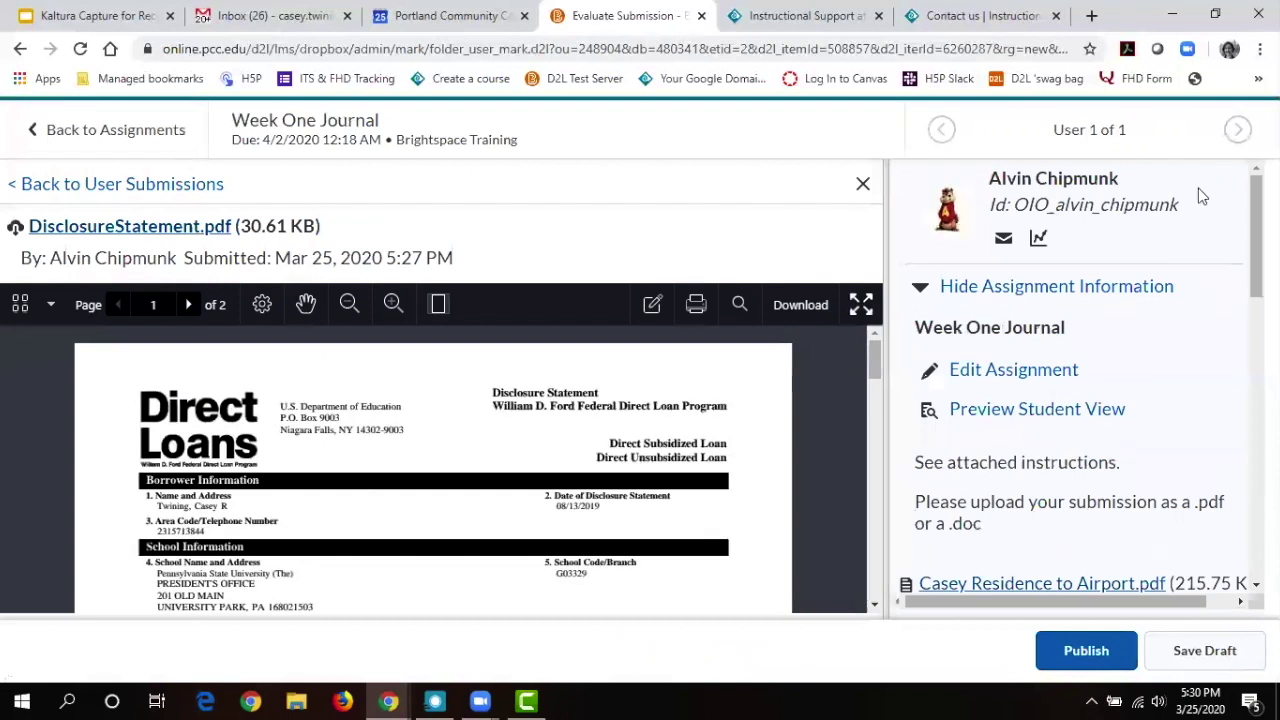
{"action": "scroll", "coordinate": [971, 277], "scroll_direction": "down", "scroll_amount": 1}
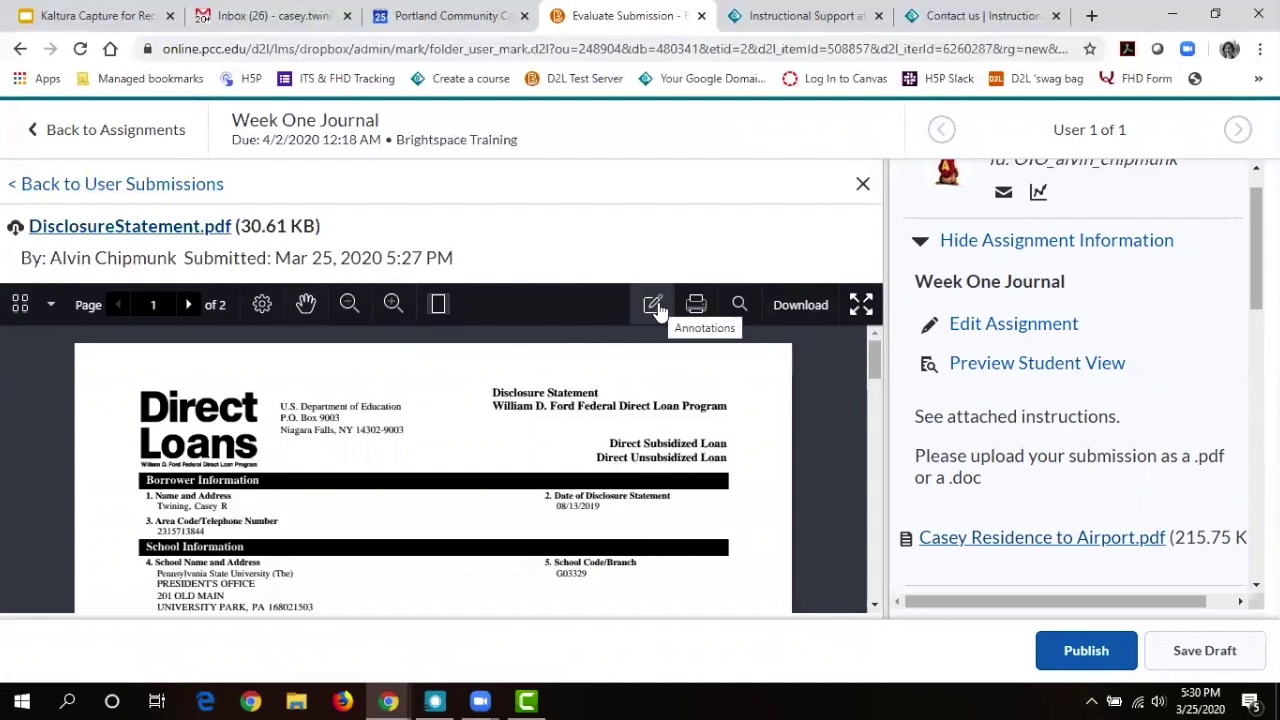
Annotate the PDF with a blue freehand circle around the "Date of Disclosure Statement" entry.
{"action": "left_click", "coordinate": [653, 306]}
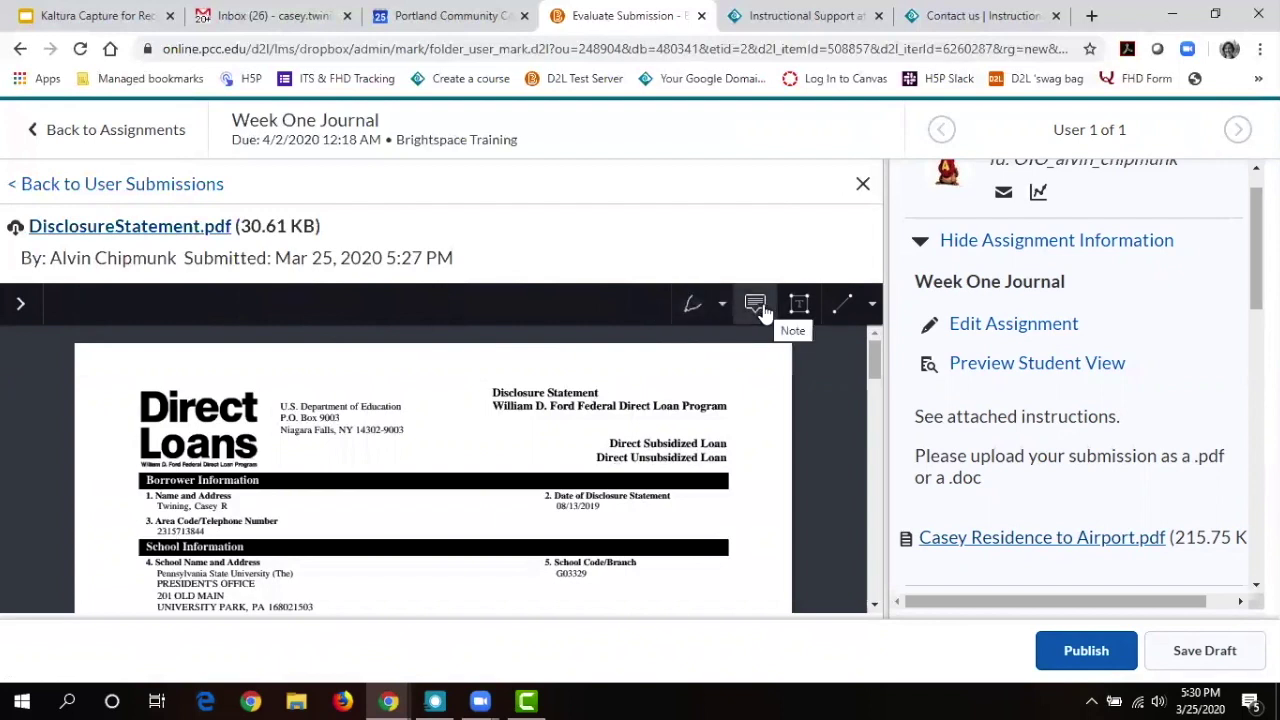
{"action": "left_click", "coordinate": [698, 313]}
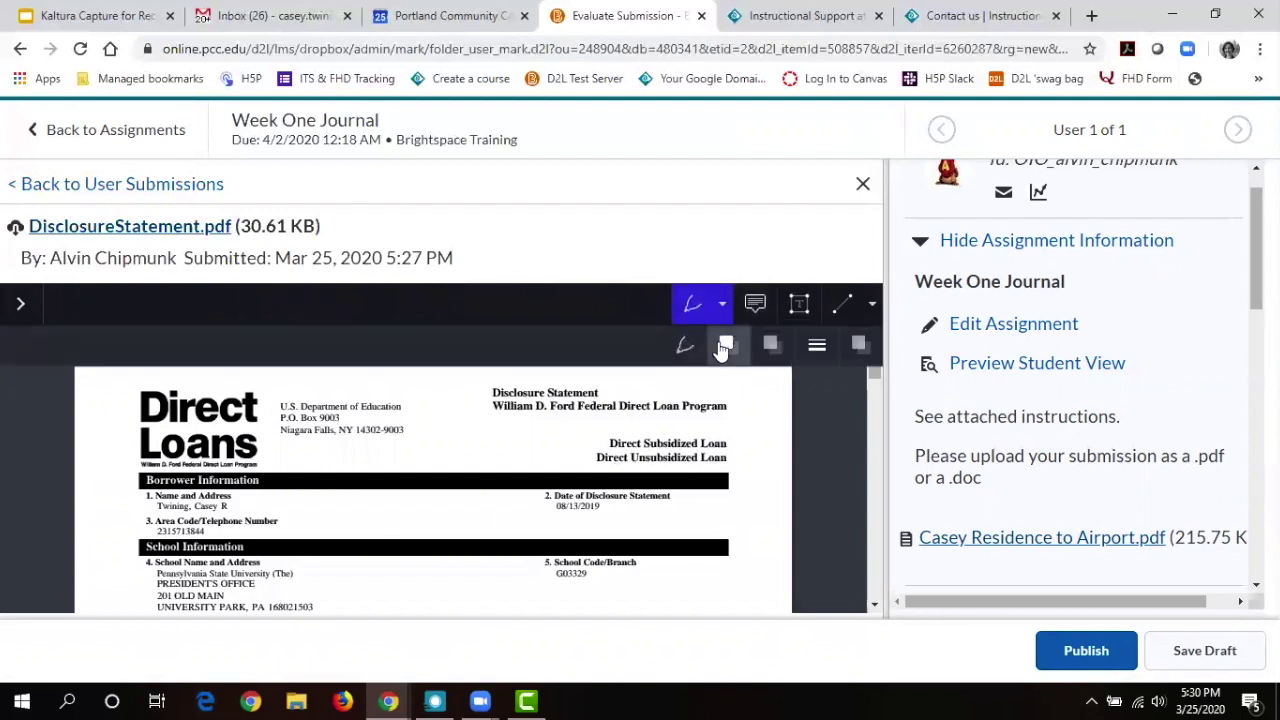
{"action": "left_click", "coordinate": [686, 347]}
{"action": "left_click", "coordinate": [831, 347]}
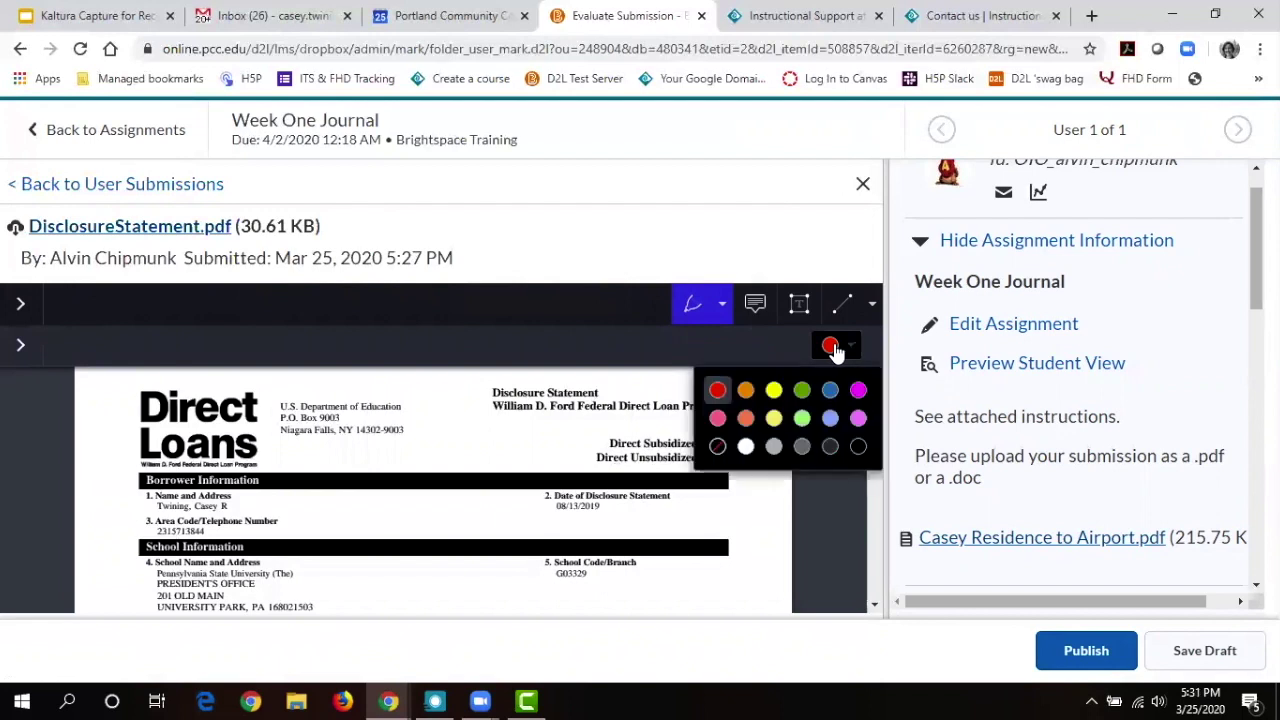
{"action": "left_click", "coordinate": [826, 387]}
{"action": "mouse_move", "coordinate": [615, 478]}
{"action": "left_mouse_down"}
{"action": "mouse_move", "coordinate": [515, 474]}
{"action": "mouse_move", "coordinate": [647, 502]}
{"action": "mouse_move", "coordinate": [548, 484]}
{"action": "left_mouse_up"}
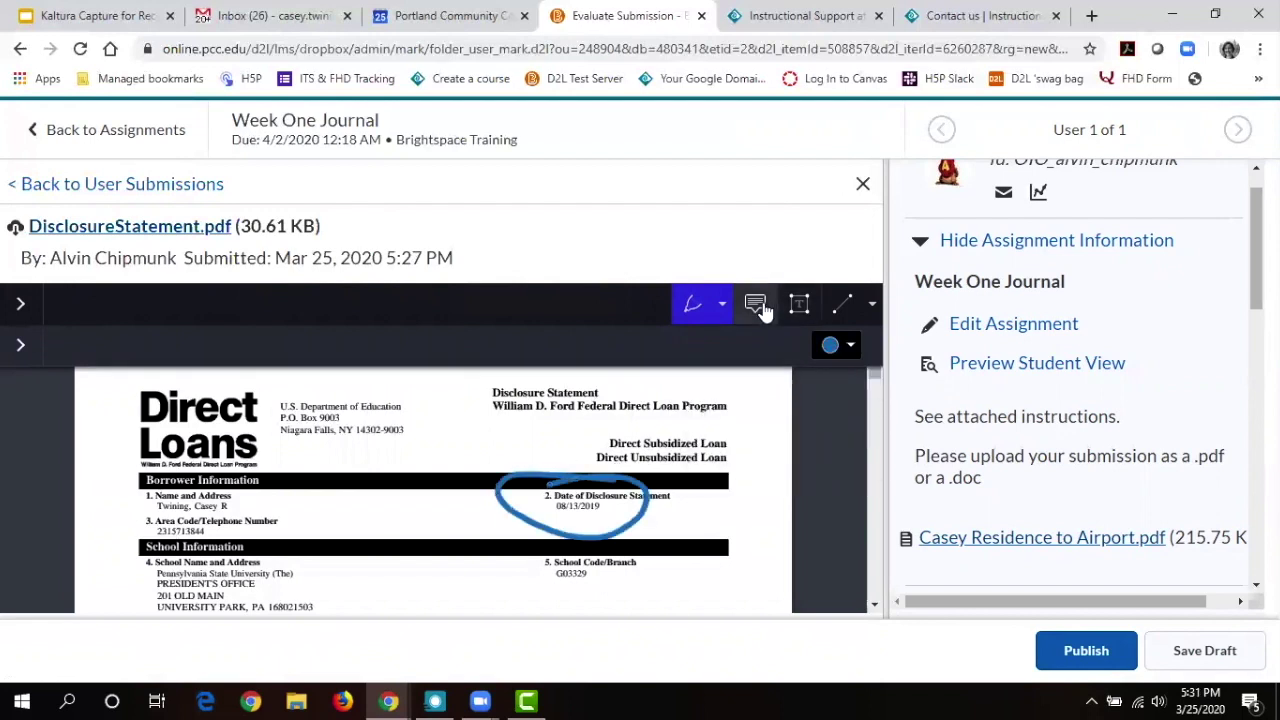
Add a note reading "Please use proper citation" next to the "Direct Unsubsidized Loan" line of the PDF.
{"action": "left_click", "coordinate": [755, 304]}
{"action": "left_click", "coordinate": [670, 455]}
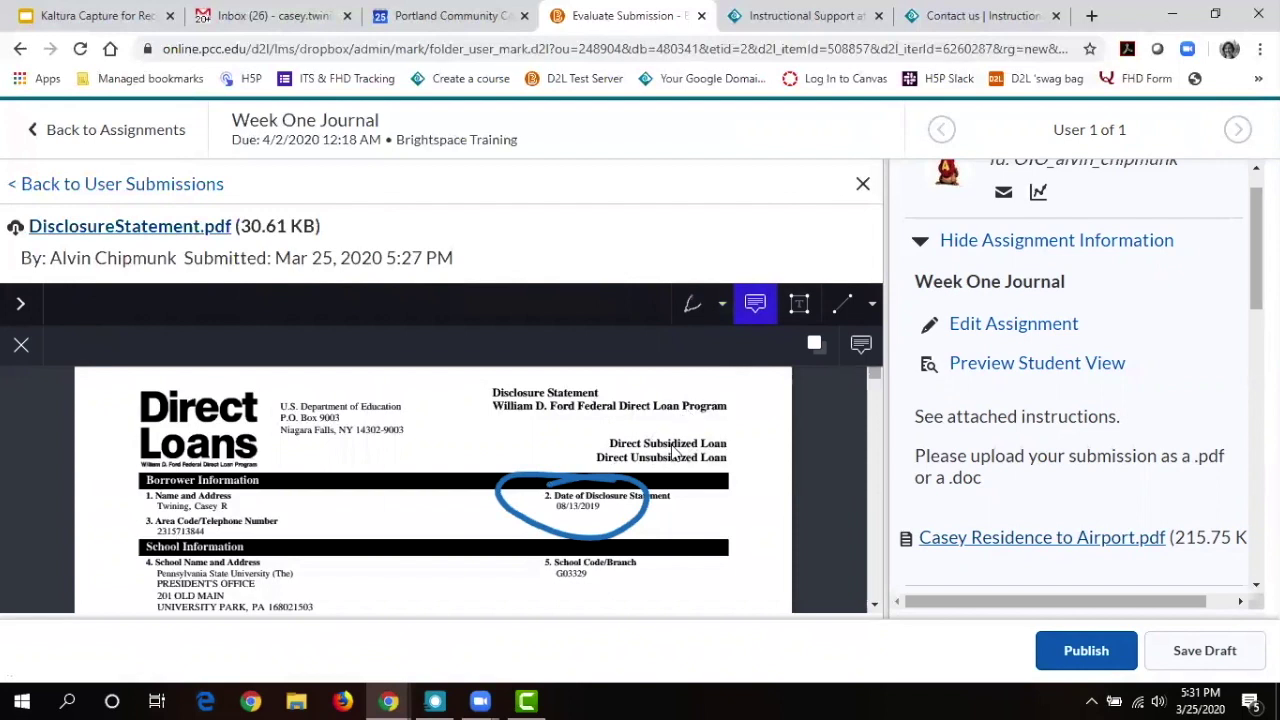
{"action": "type", "text": "Please use proper citation"}
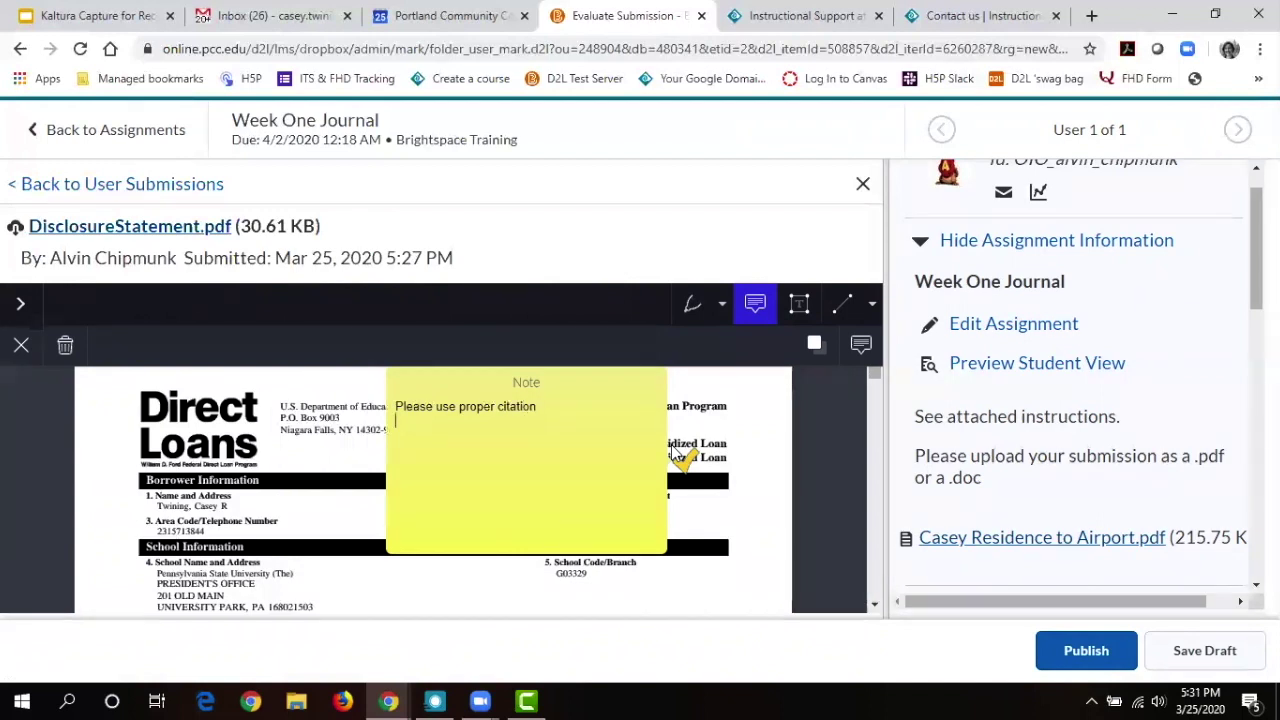
Try to place a text box annotation near the PDF's header, using black as the text color.
{"action": "left_click", "coordinate": [799, 303]}
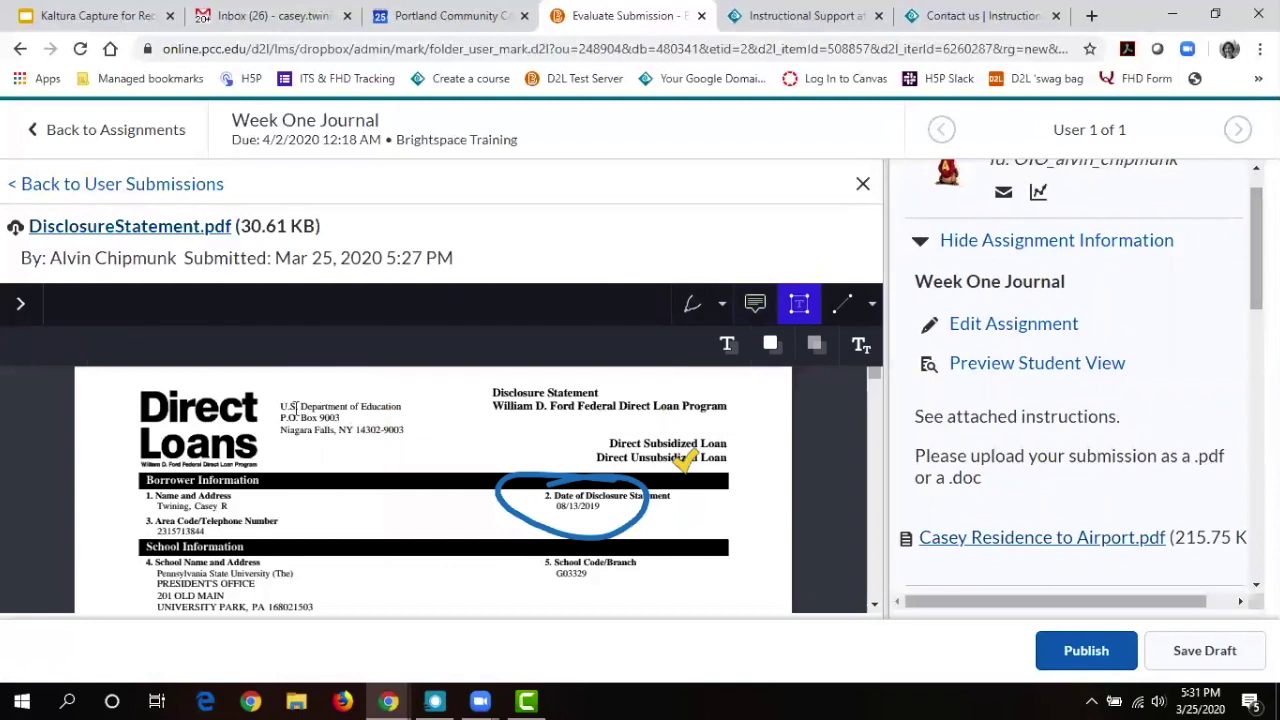
{"action": "left_click", "coordinate": [348, 460]}
{"action": "left_click", "coordinate": [800, 305]}
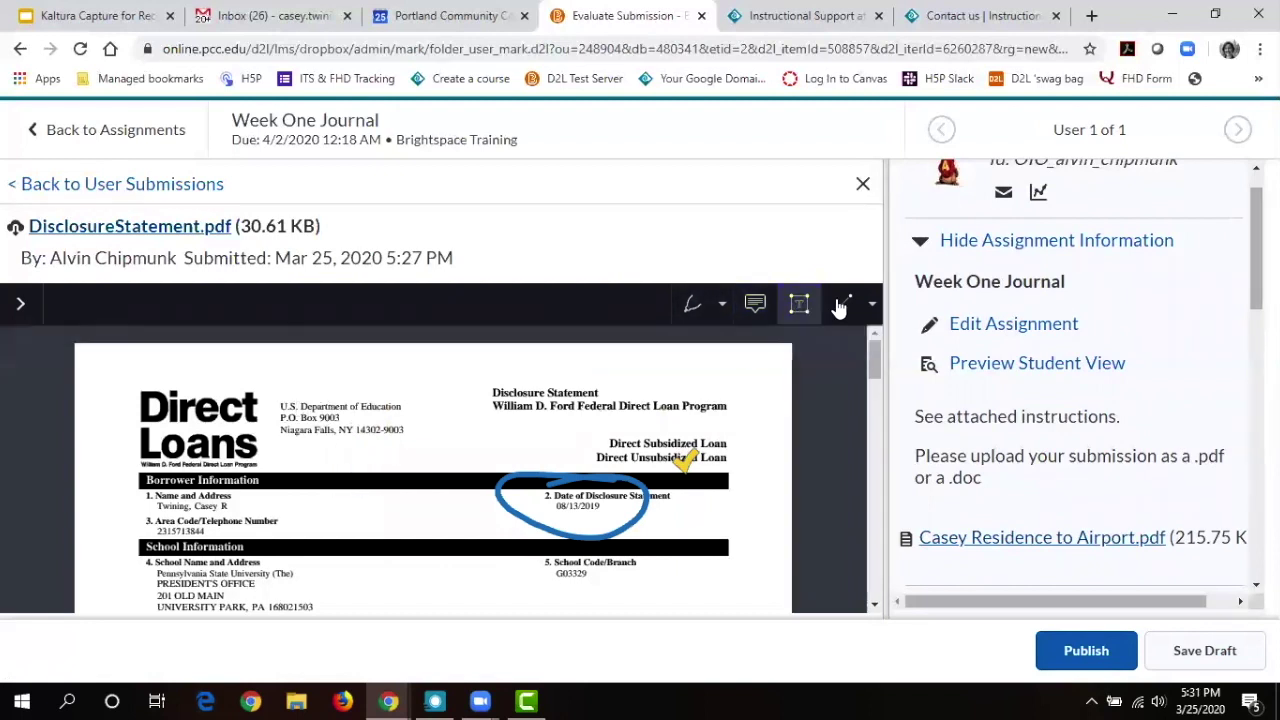
{"action": "left_click", "coordinate": [806, 307]}
{"action": "left_click", "coordinate": [730, 343]}
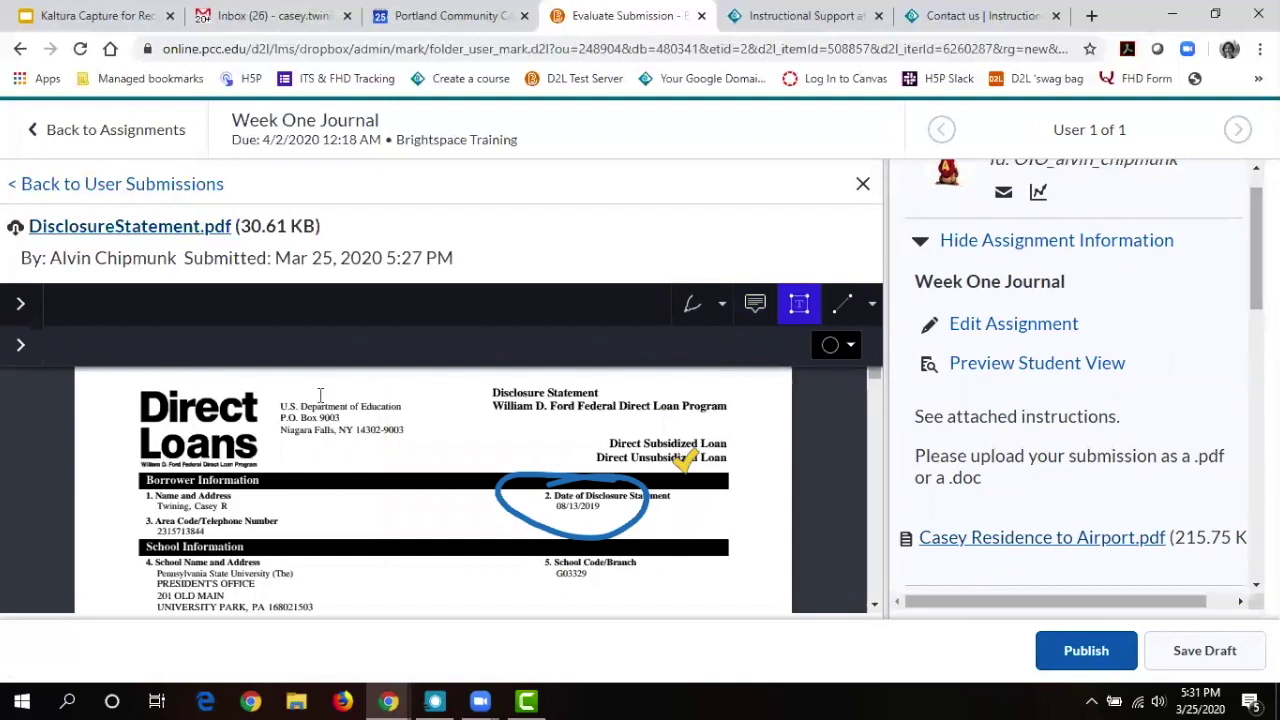
{"action": "left_click", "coordinate": [834, 345]}
{"action": "left_click", "coordinate": [856, 448]}
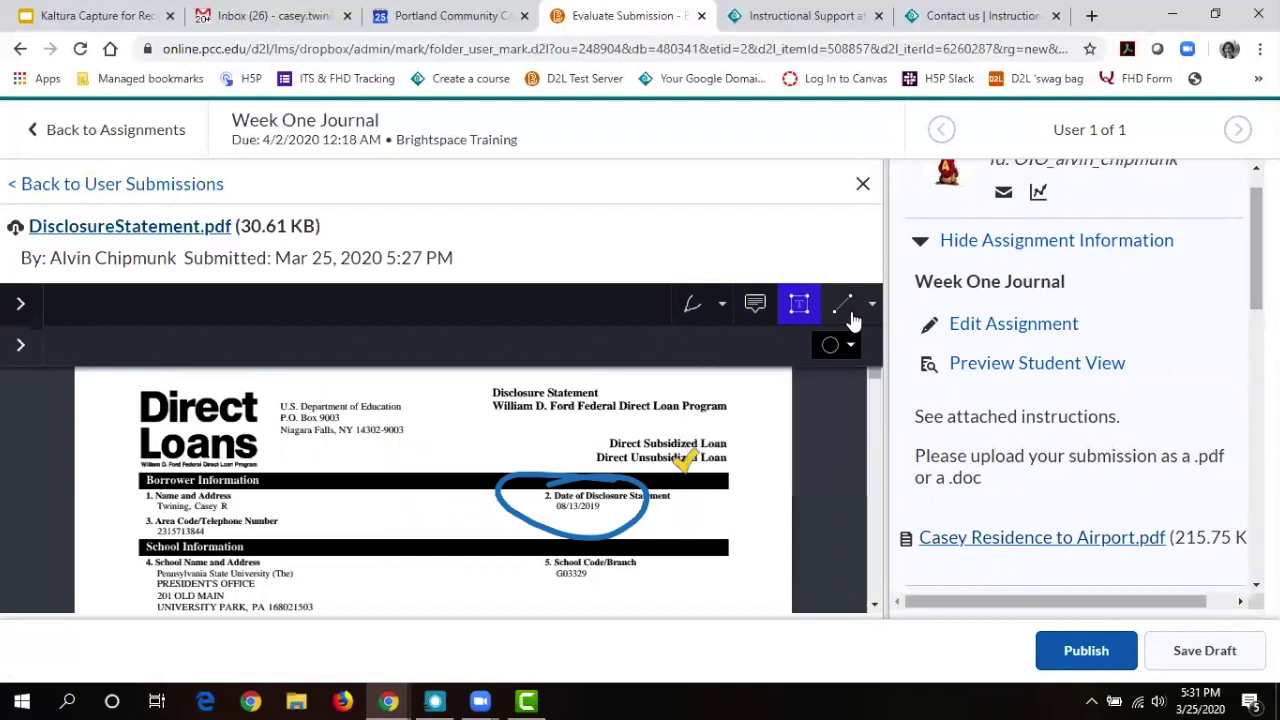
Check the text box's color and font options, and place an empty text box just above the Borrower Information heading.
{"action": "left_click", "coordinate": [843, 304]}
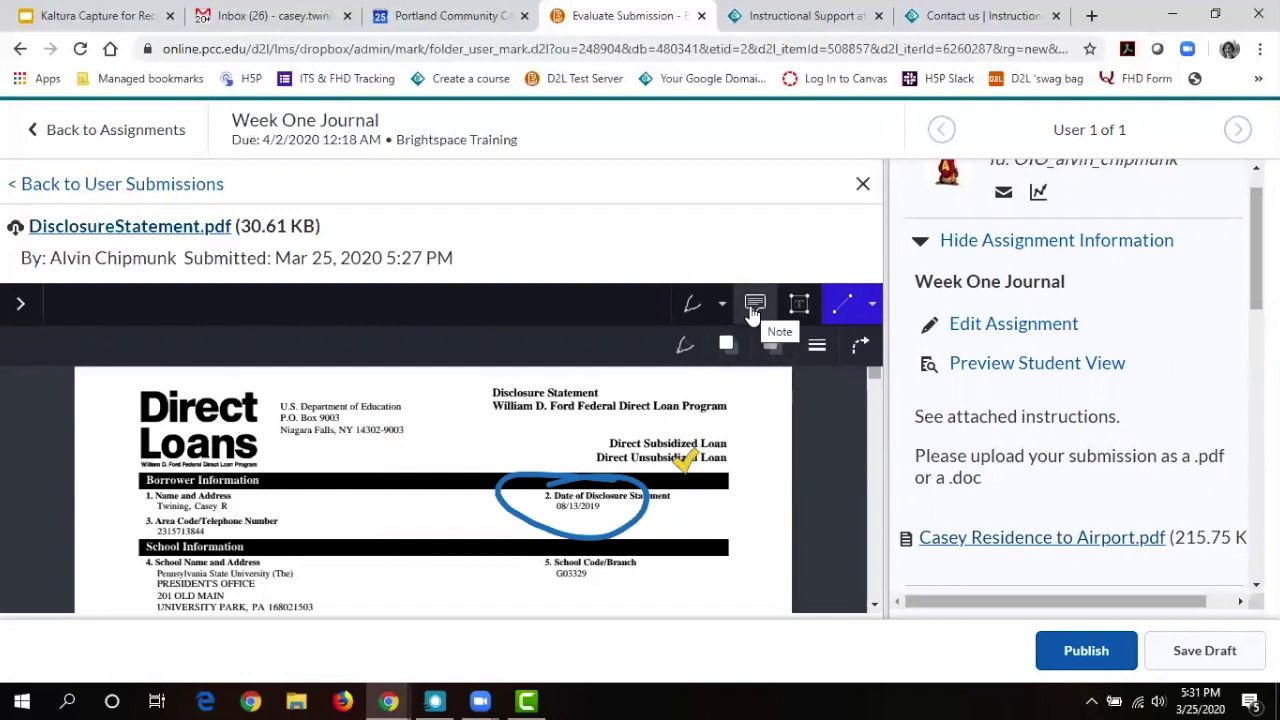
{"action": "left_click", "coordinate": [797, 304]}
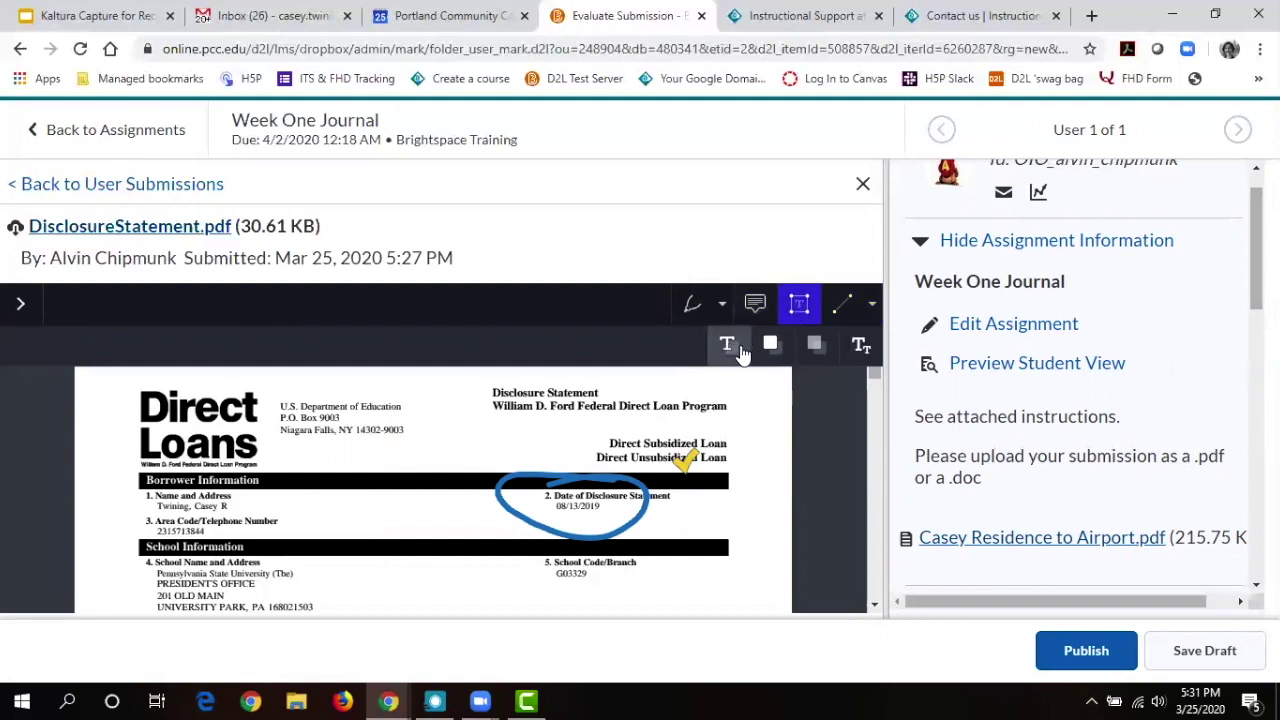
{"action": "left_click", "coordinate": [774, 354]}
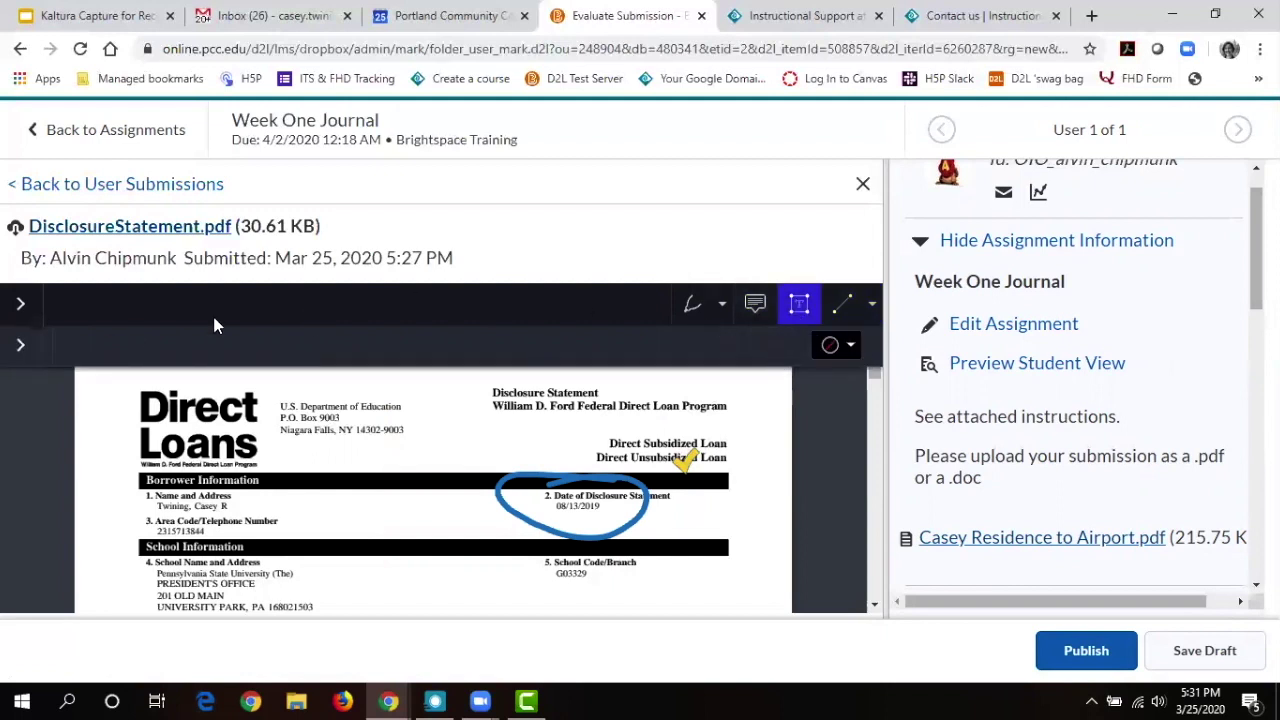
{"action": "left_click", "coordinate": [9, 346]}
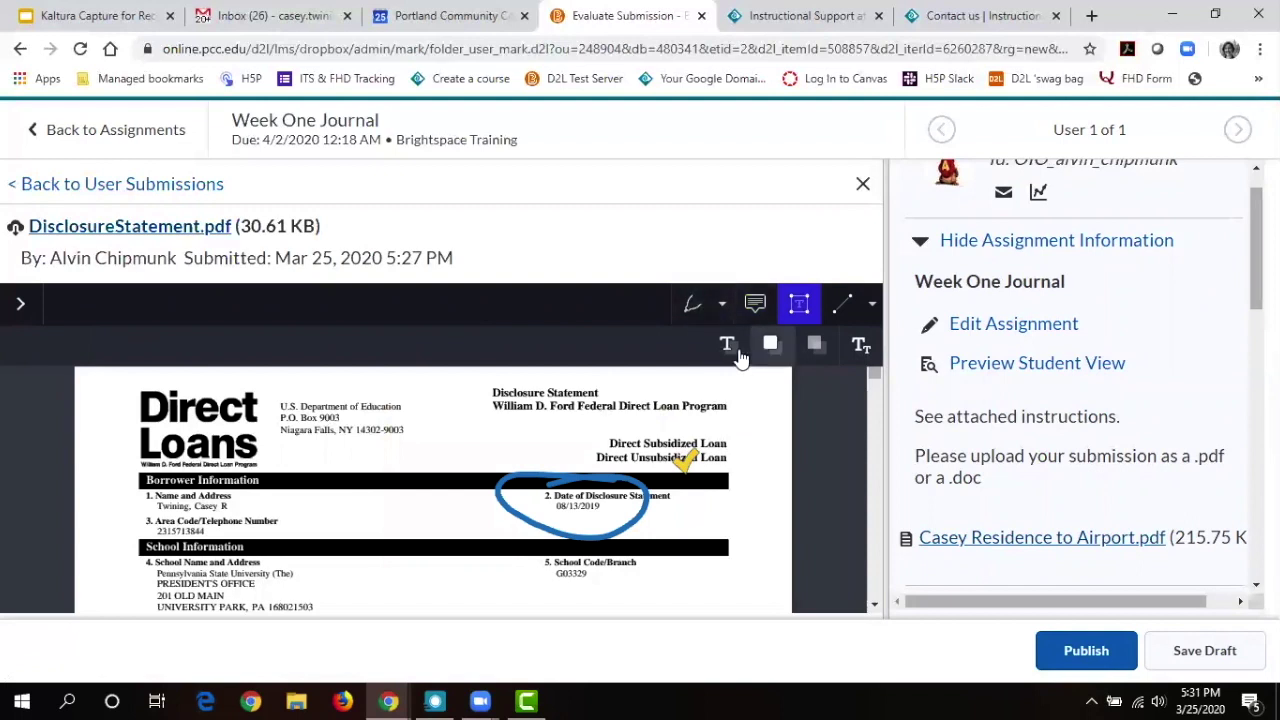
{"action": "left_click", "coordinate": [860, 348]}
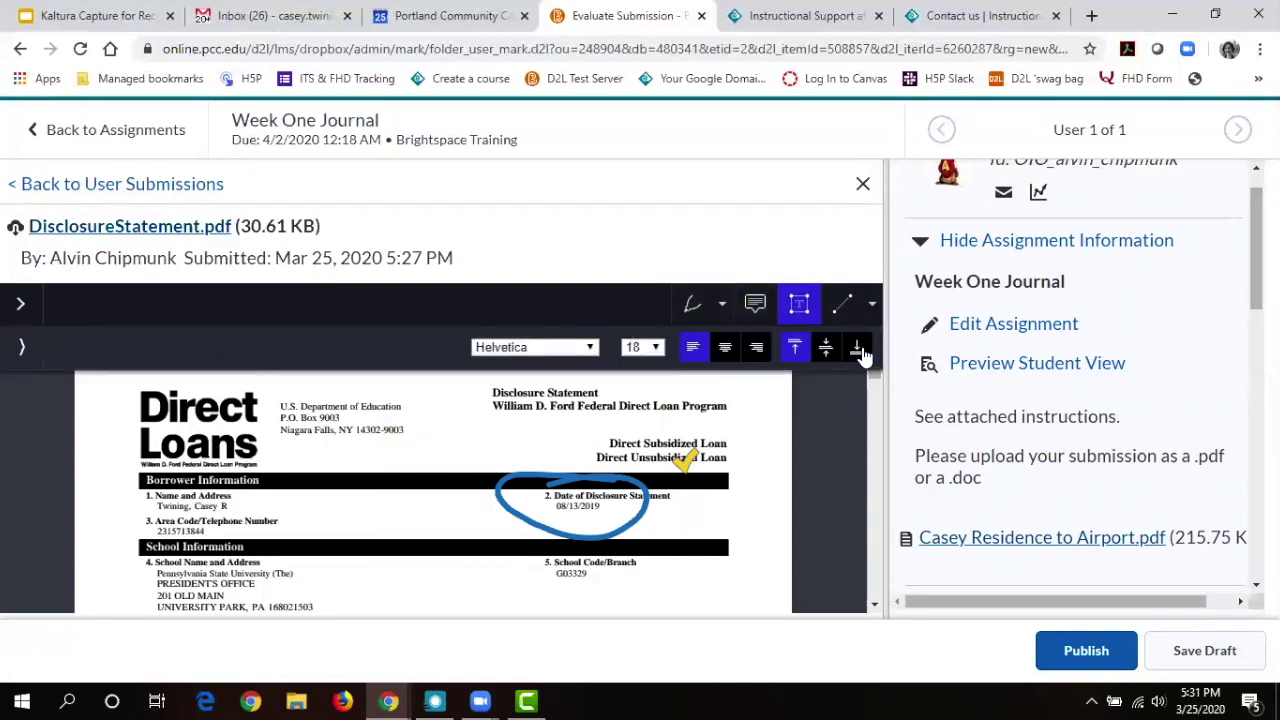
{"action": "left_click", "coordinate": [360, 462]}
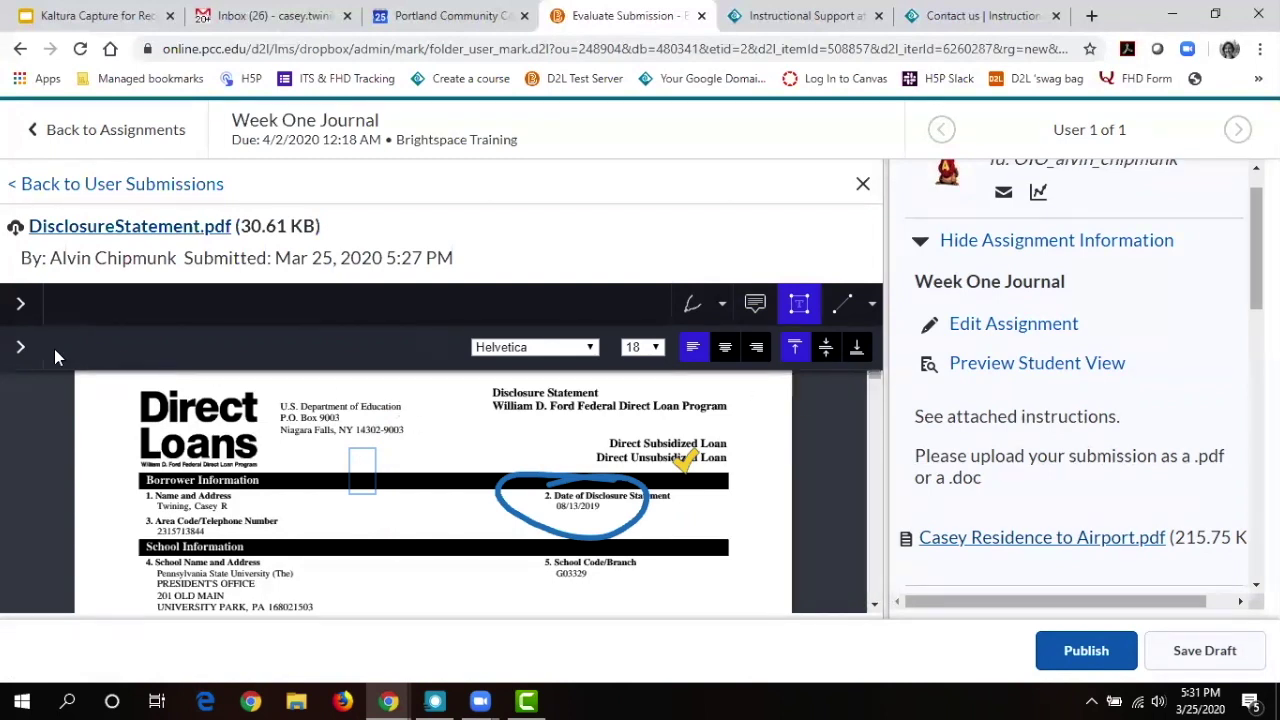
{"action": "left_click", "coordinate": [21, 349]}
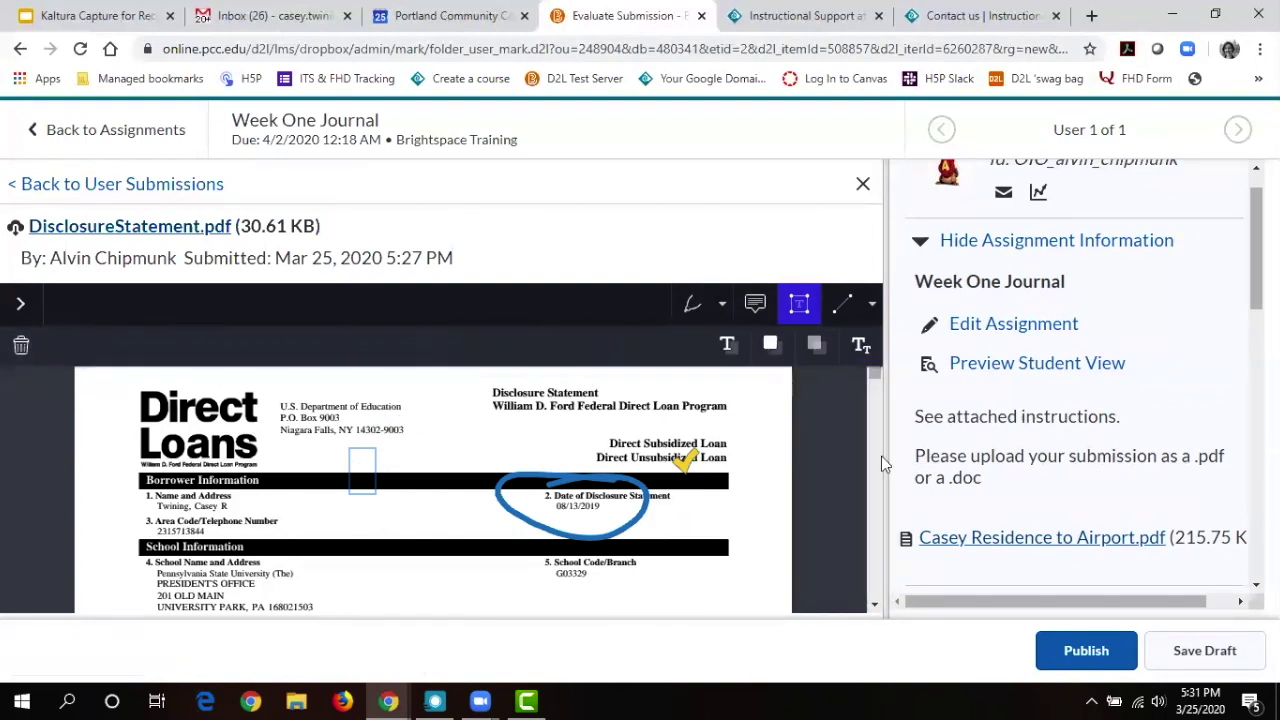
Reopen the "Please use proper citation" note on the PDF to view its text.
{"action": "left_click", "coordinate": [685, 464]}
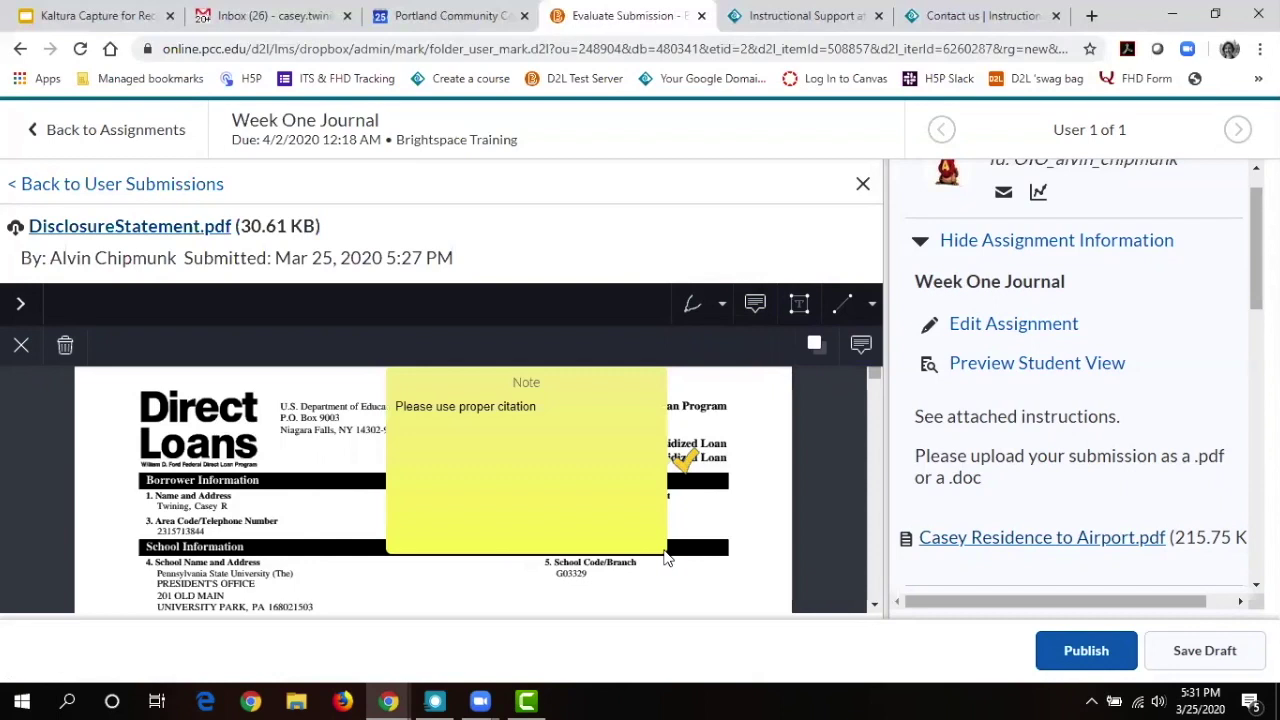
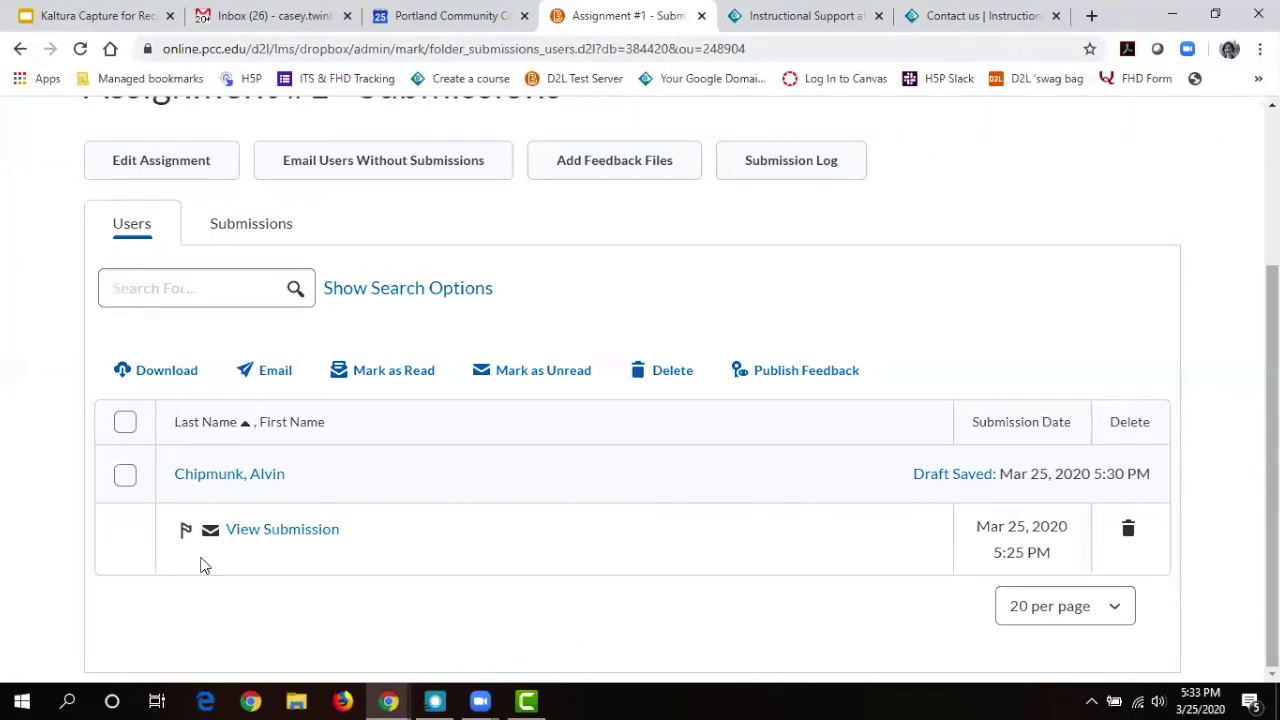
Publish the saved draft feedback for the listed student from the Assignment #1 submissions list, confirming the publication.
{"action": "left_click", "coordinate": [125, 476]}
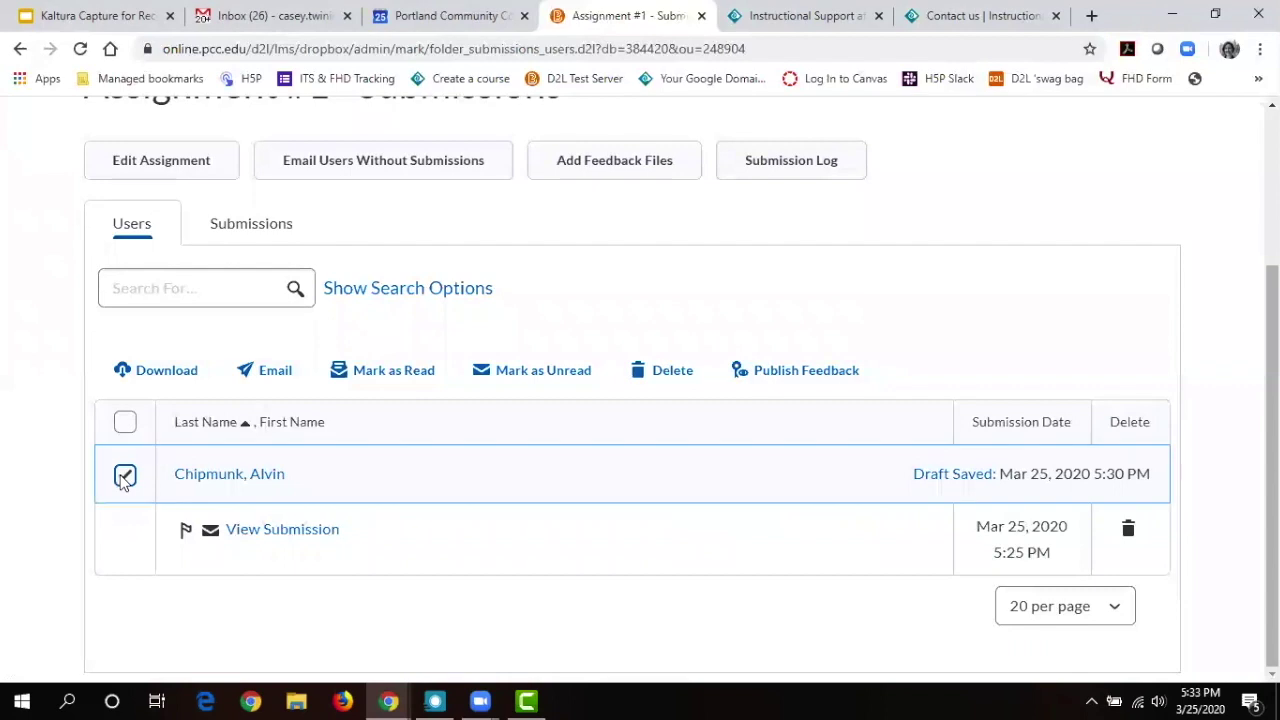
{"action": "left_click", "coordinate": [808, 369]}
{"action": "left_click", "coordinate": [488, 343]}
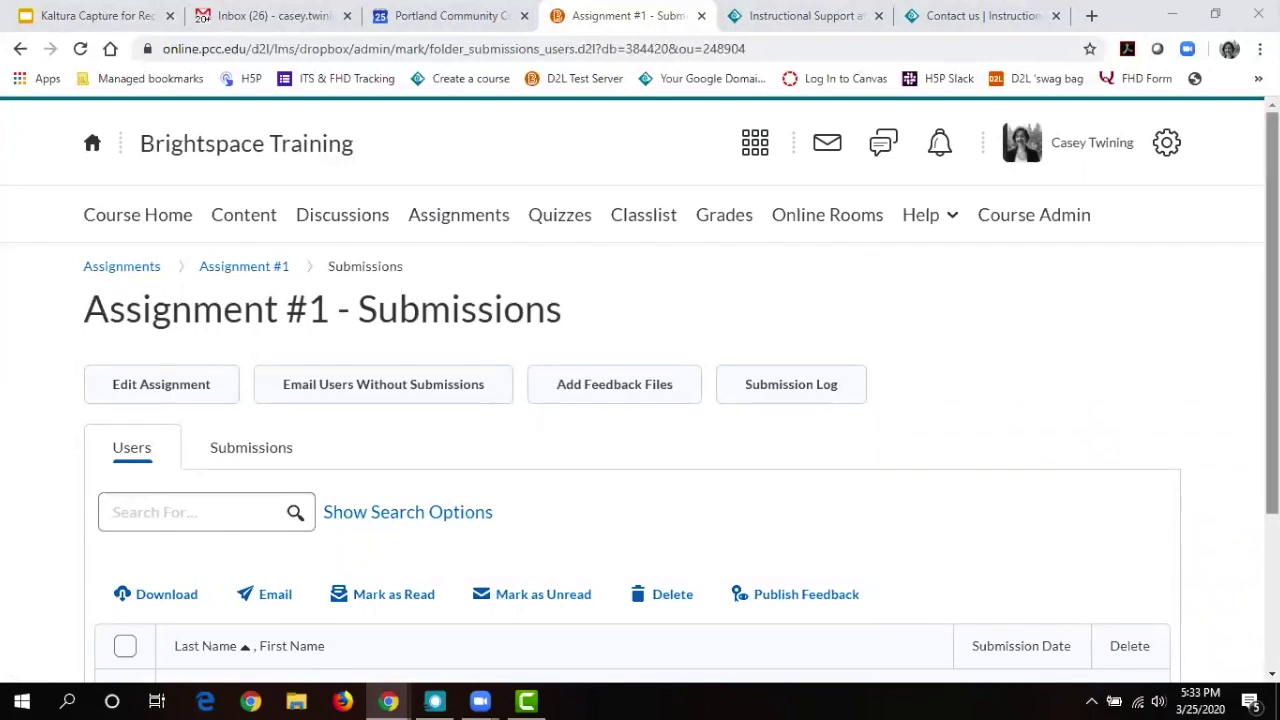
{"action": "scroll", "coordinate": [1272, 390], "scroll_direction": "down", "scroll_amount": 3}
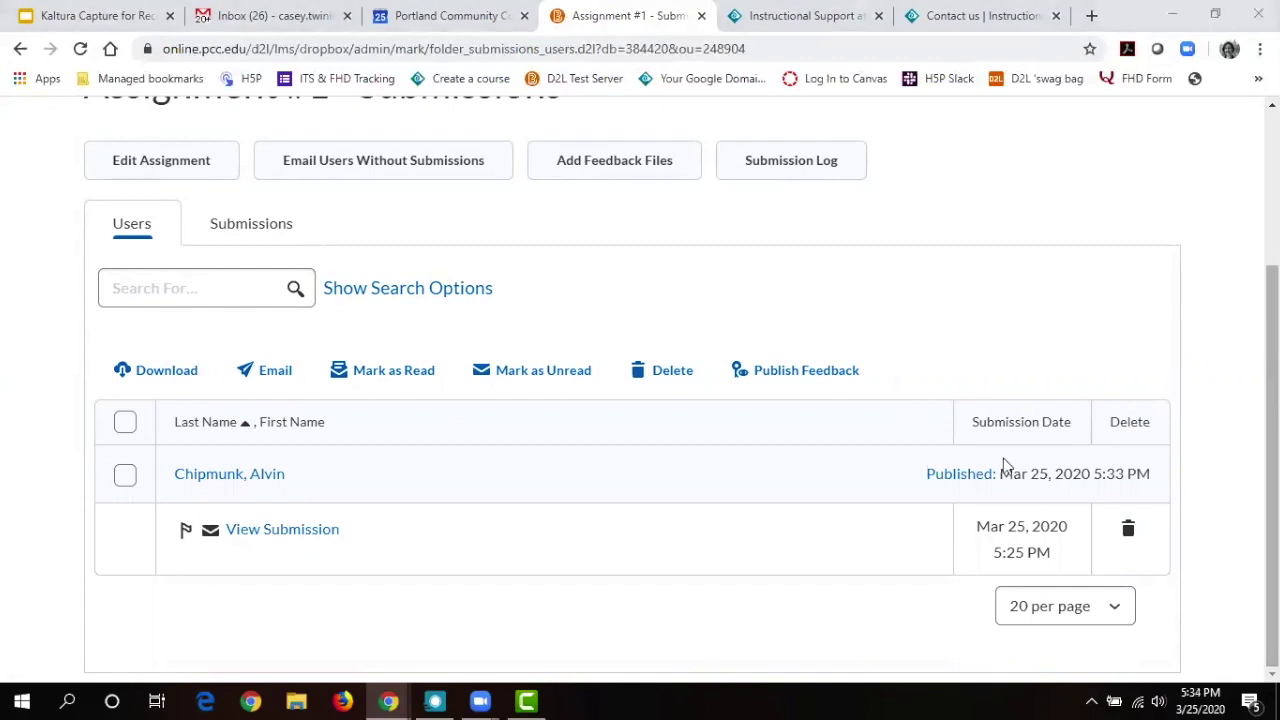
Retract the student's published Assignment #1 results and feedback, and return to the submissions list.
{"action": "left_click", "coordinate": [125, 476]}
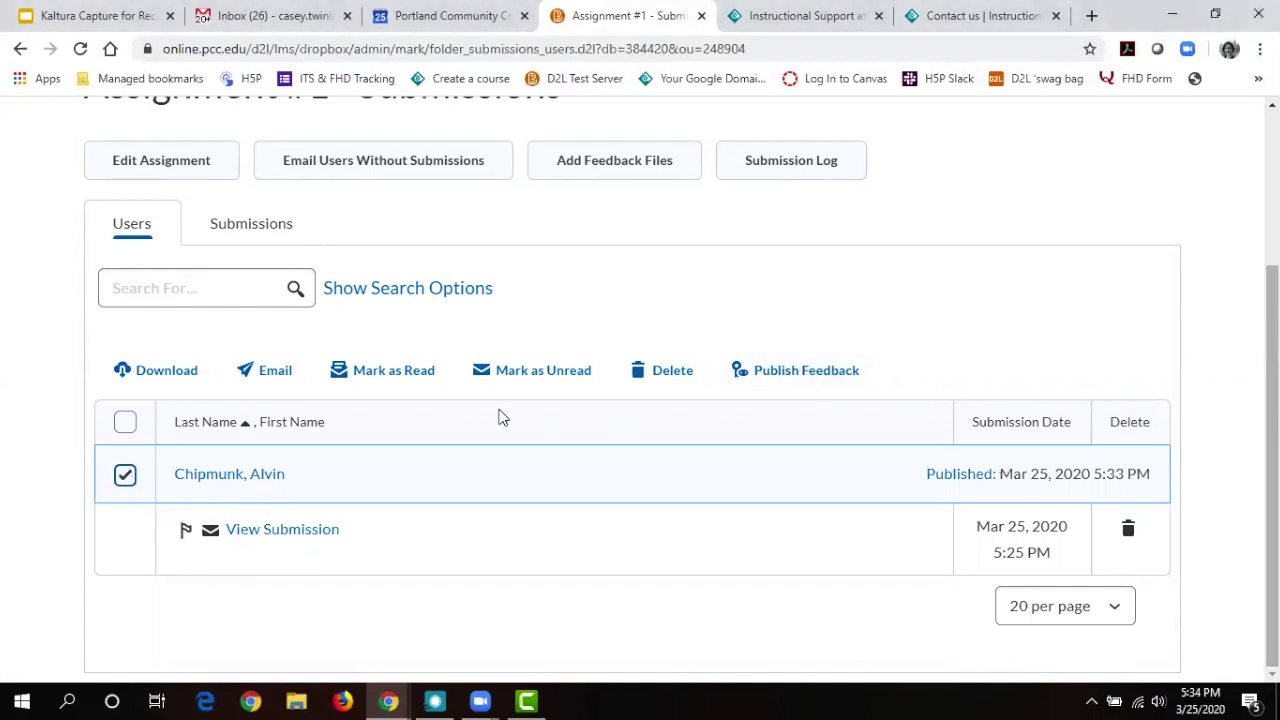
{"action": "left_click", "coordinate": [125, 421]}
{"action": "left_click", "coordinate": [974, 478]}
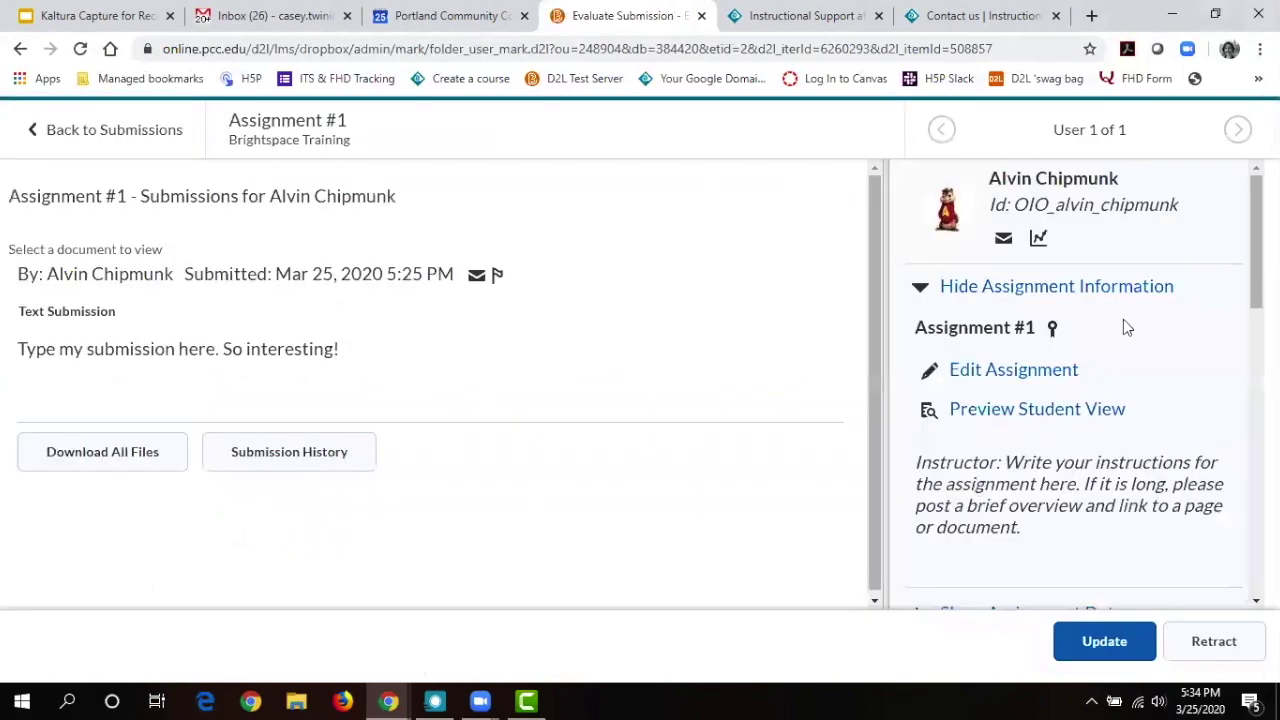
{"action": "left_click", "coordinate": [1213, 643]}
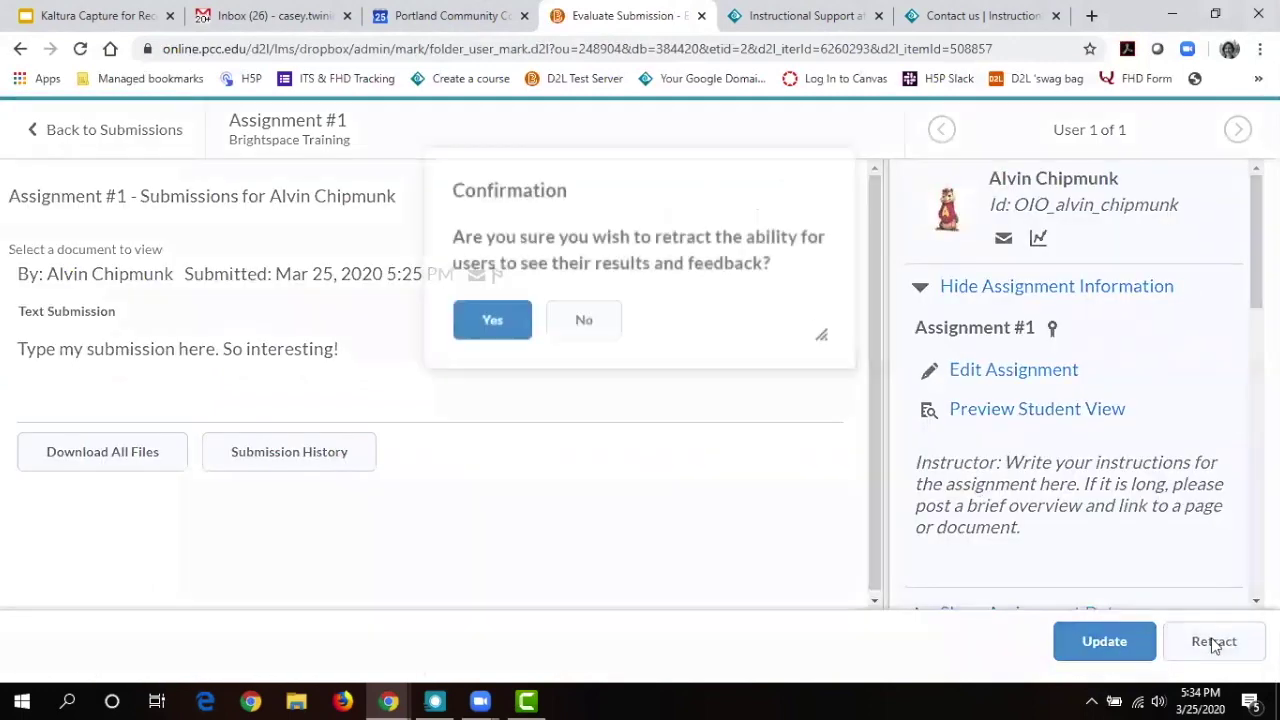
{"action": "left_click", "coordinate": [502, 338]}
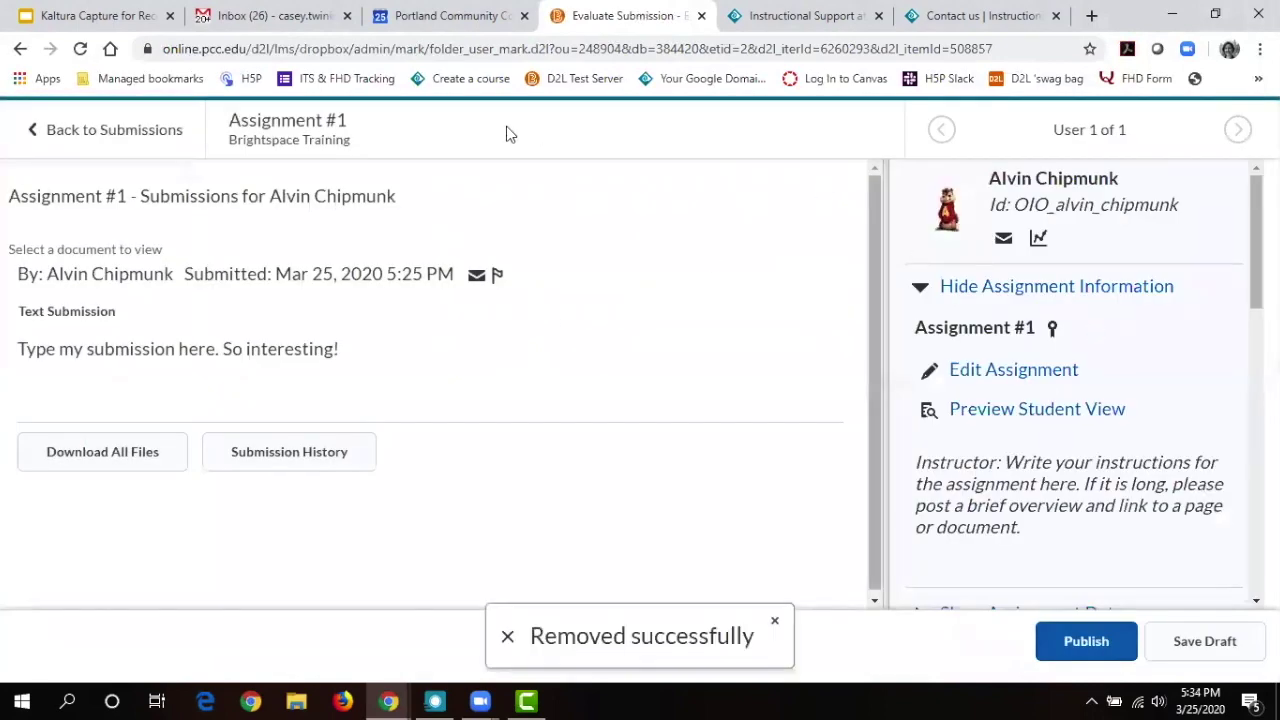
{"action": "left_click", "coordinate": [132, 129]}
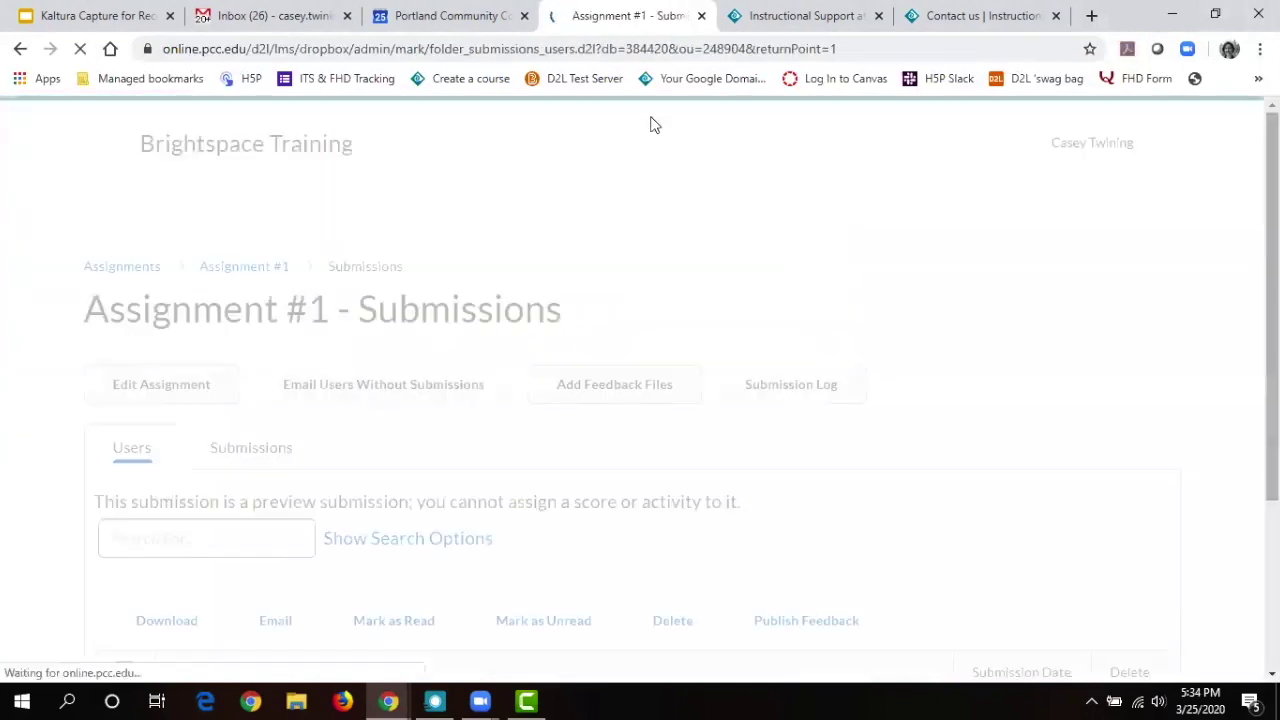
{"action": "scroll", "coordinate": [937, 530], "scroll_direction": "down", "scroll_amount": 2}
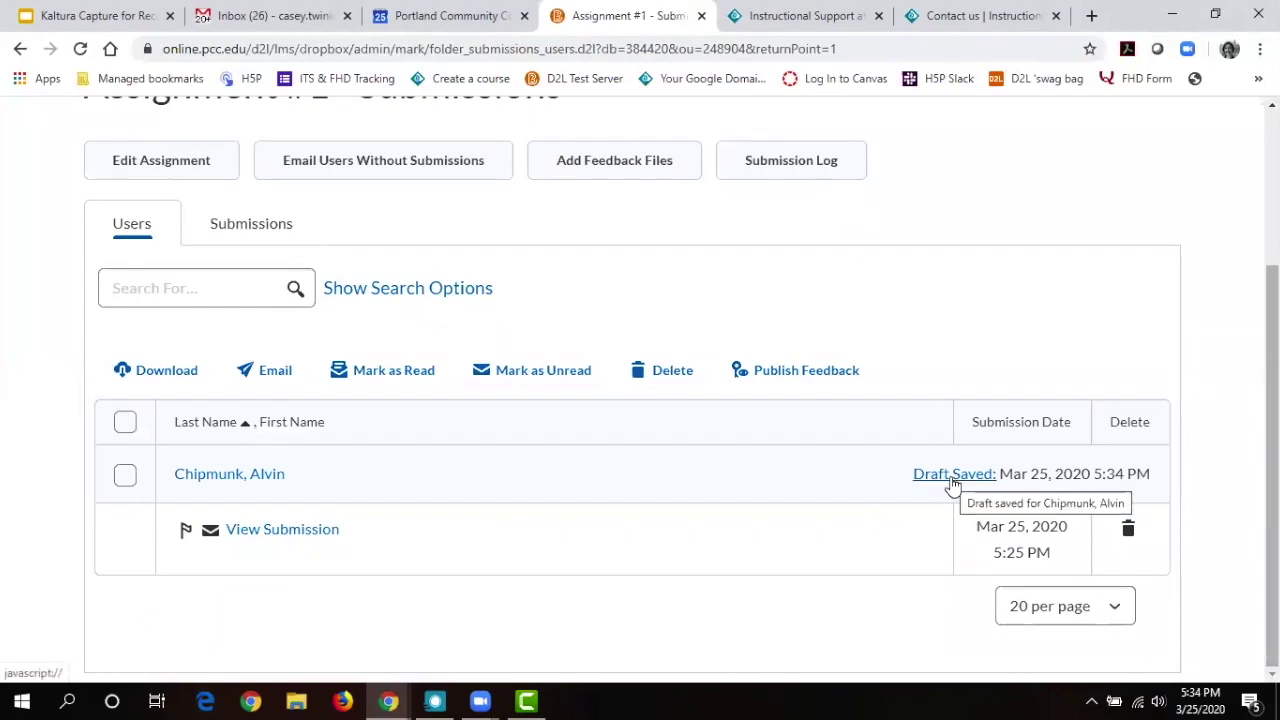
Go back to the course's assignments list and view the submissions for Assignment #1 from there.
{"action": "scroll", "coordinate": [500, 245], "scroll_direction": "up", "scroll_amount": 2}
{"action": "left_click", "coordinate": [265, 272]}
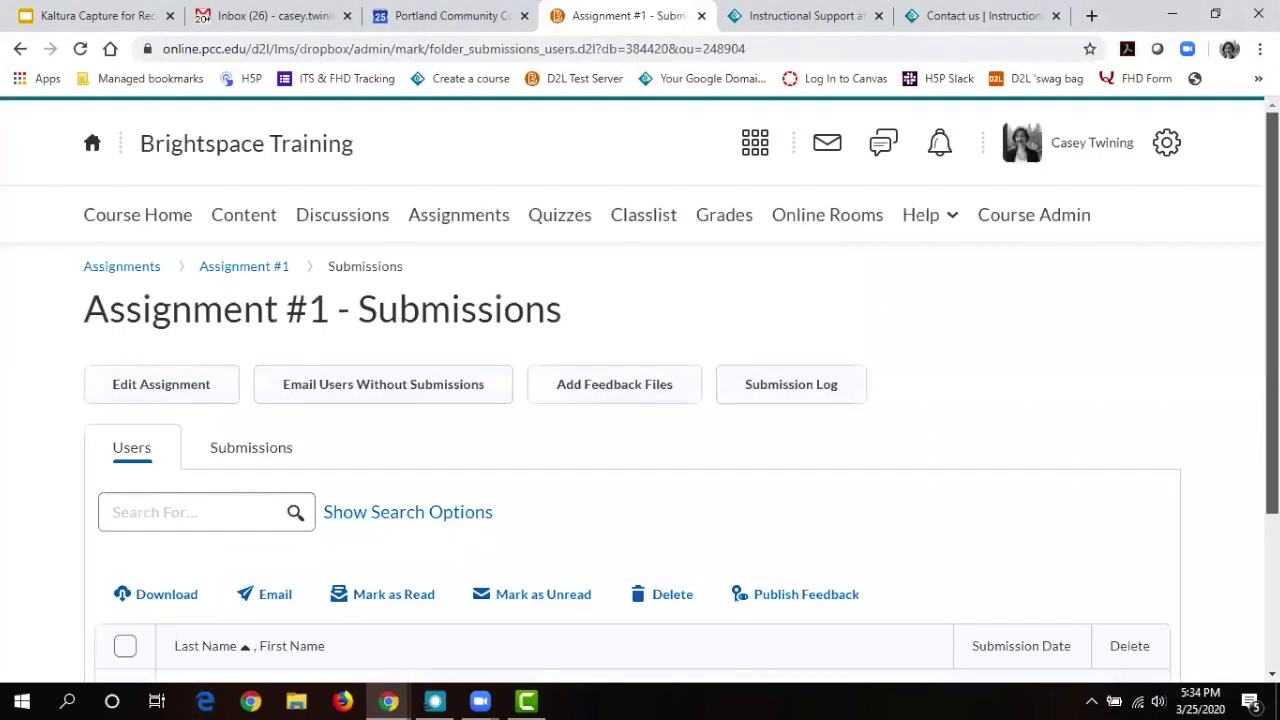
{"action": "scroll", "coordinate": [422, 475], "scroll_direction": "down", "scroll_amount": 3}
{"action": "scroll", "coordinate": [422, 475], "scroll_direction": "up", "scroll_amount": 3}
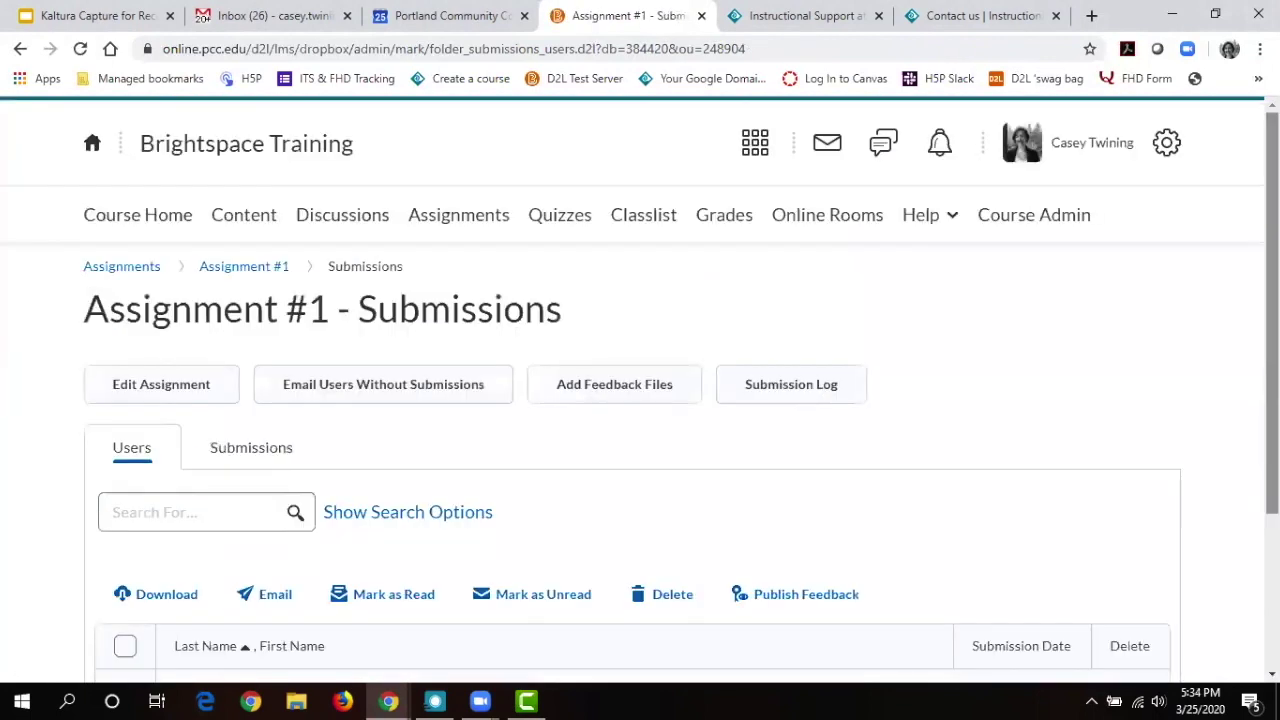
{"action": "left_click", "coordinate": [445, 222]}
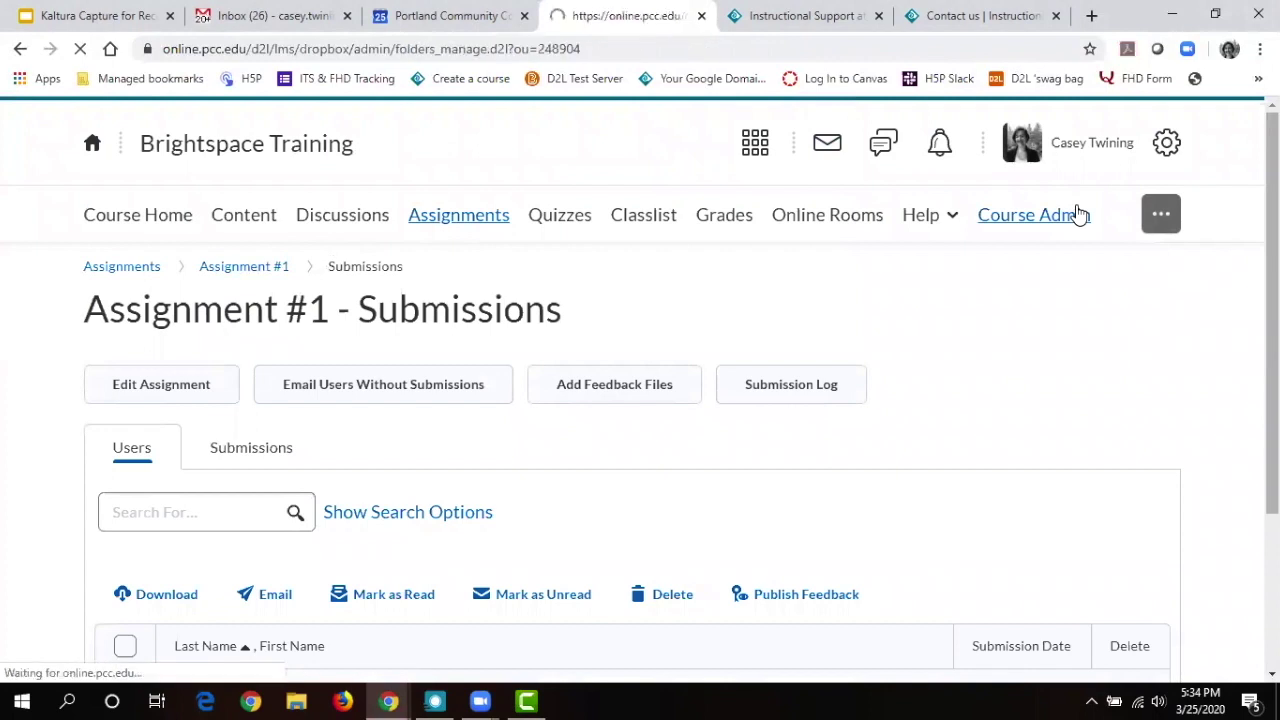
{"action": "scroll", "coordinate": [338, 362], "scroll_direction": "down", "scroll_amount": 3}
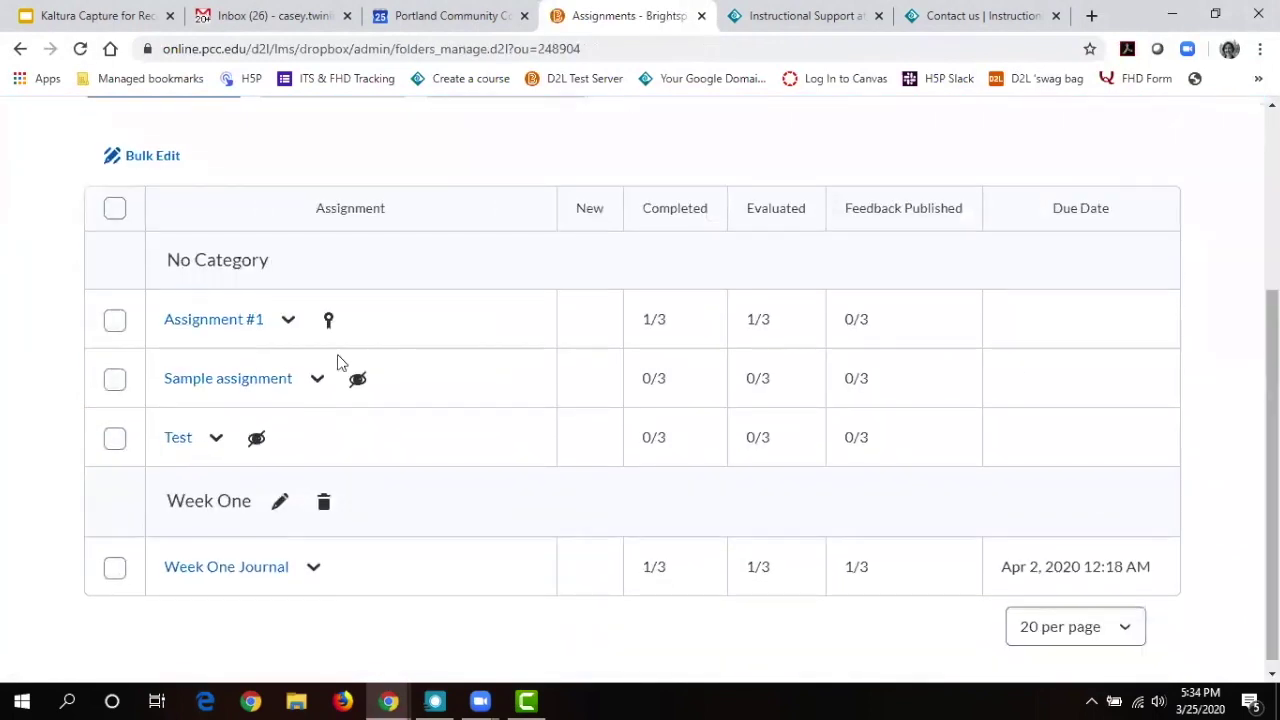
{"action": "left_click", "coordinate": [283, 328]}
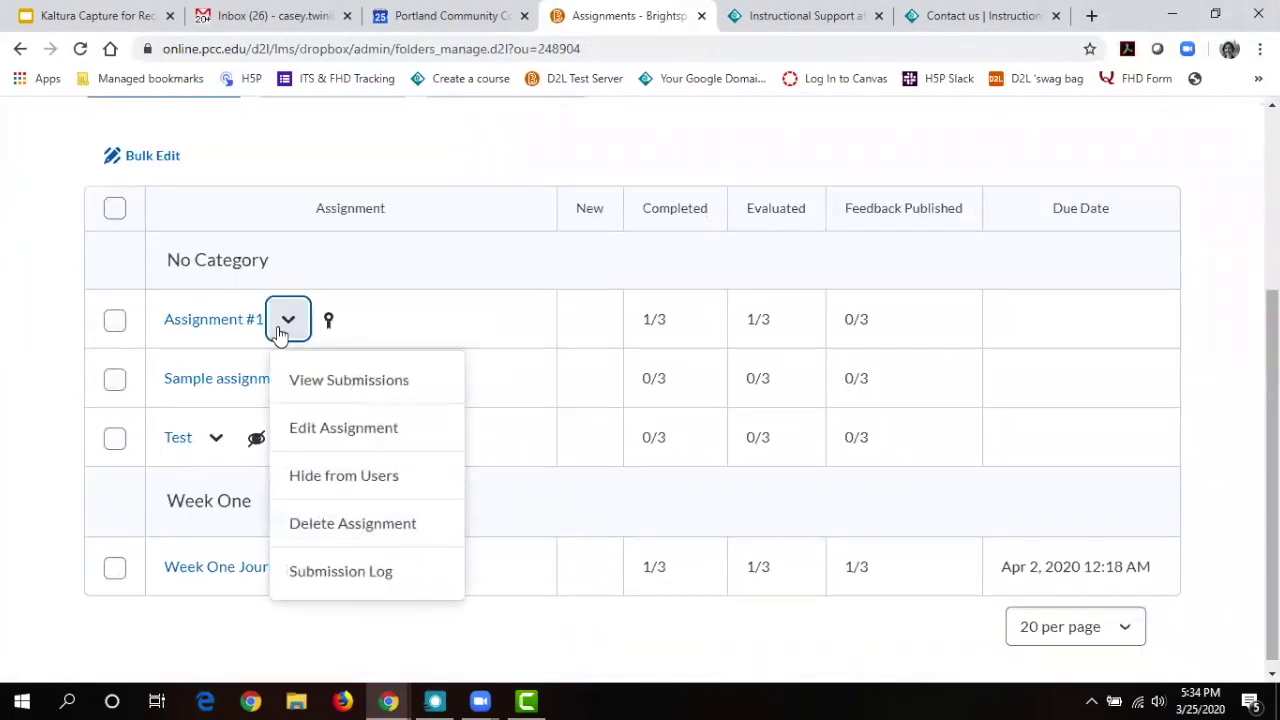
{"action": "left_click", "coordinate": [358, 390]}
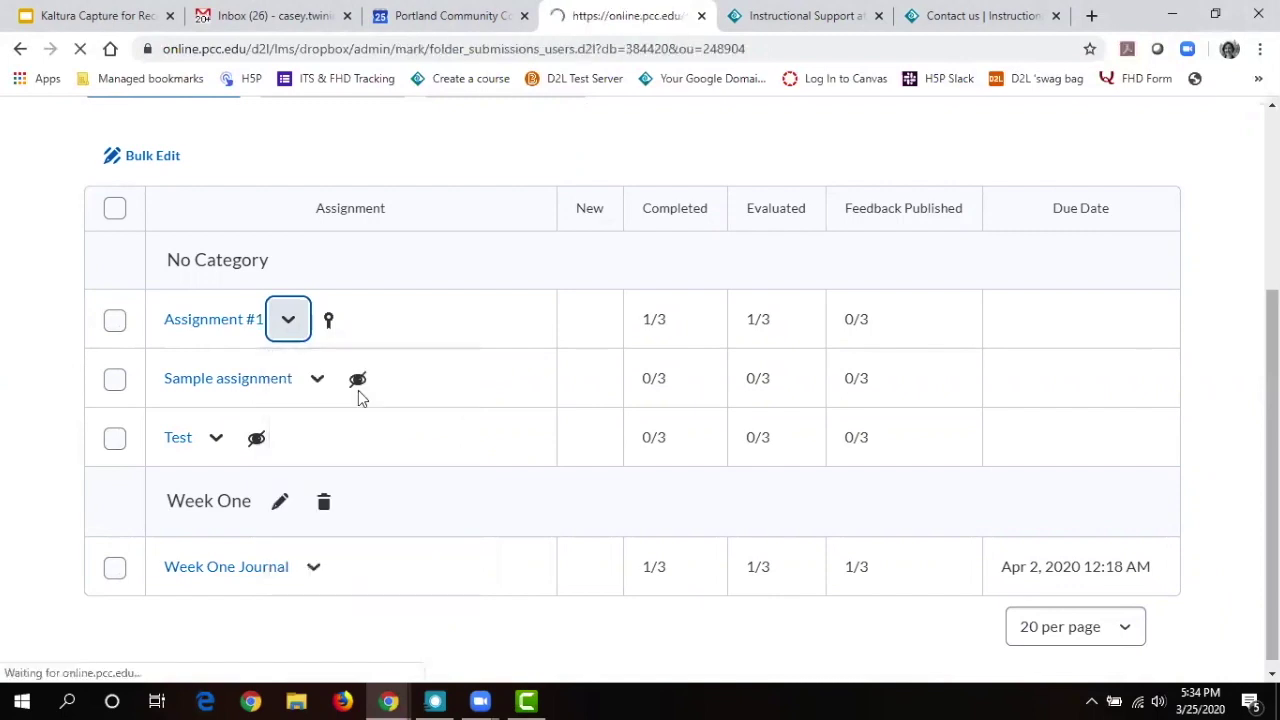
{"action": "scroll", "coordinate": [1133, 523], "scroll_direction": "down", "scroll_amount": 3}
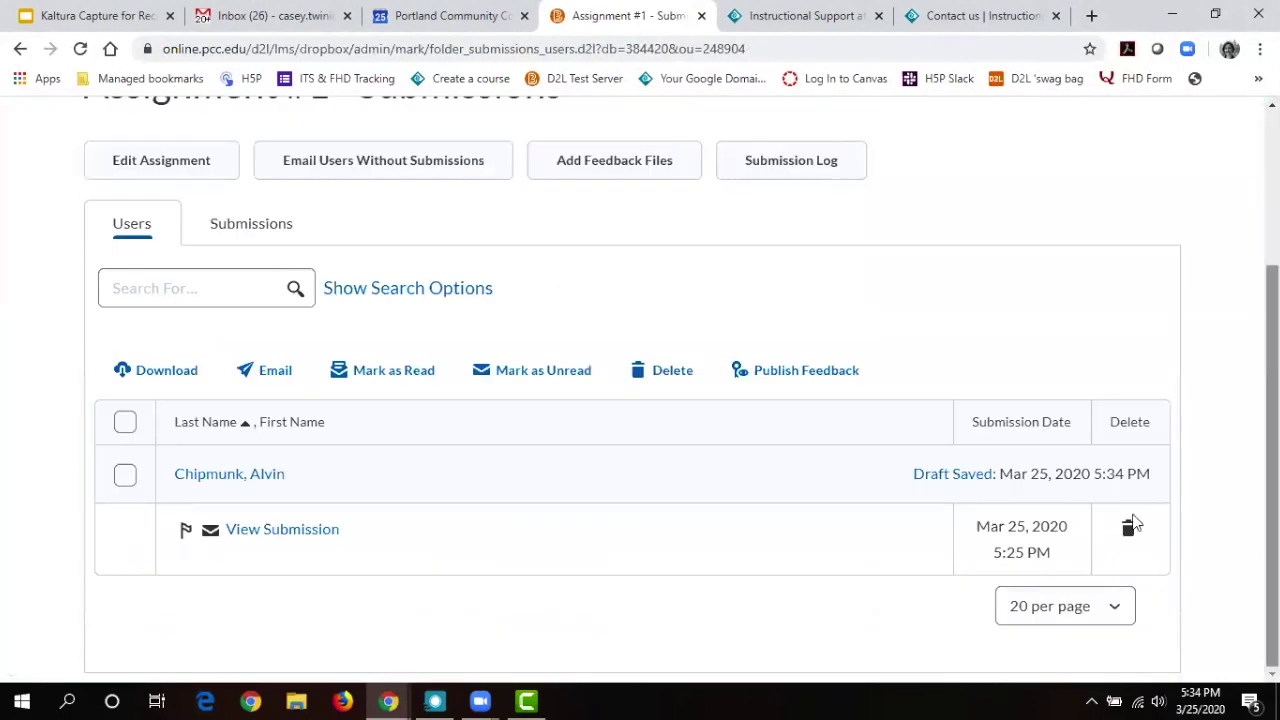
Open the student's draft evaluation, collapse the assignment information, and review the assignment dates, score and feedback.
{"action": "left_click", "coordinate": [968, 475]}
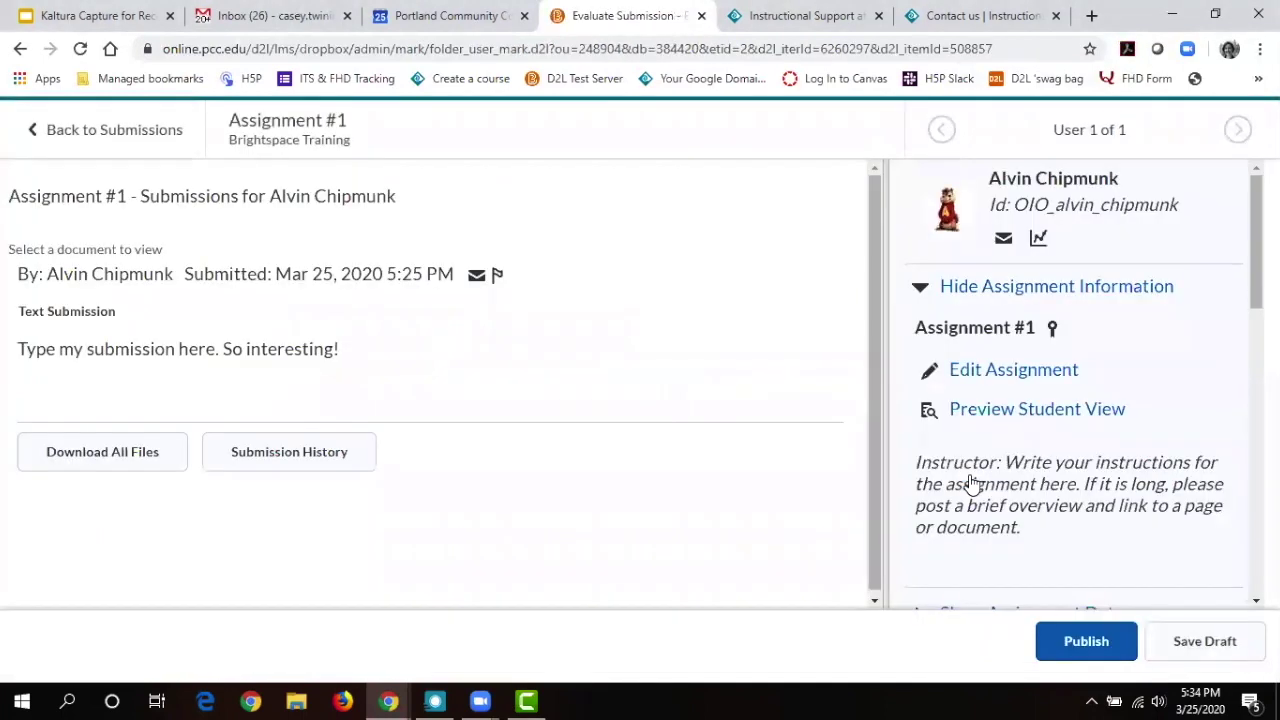
{"action": "scroll", "coordinate": [1075, 400], "scroll_direction": "down", "scroll_amount": 10}
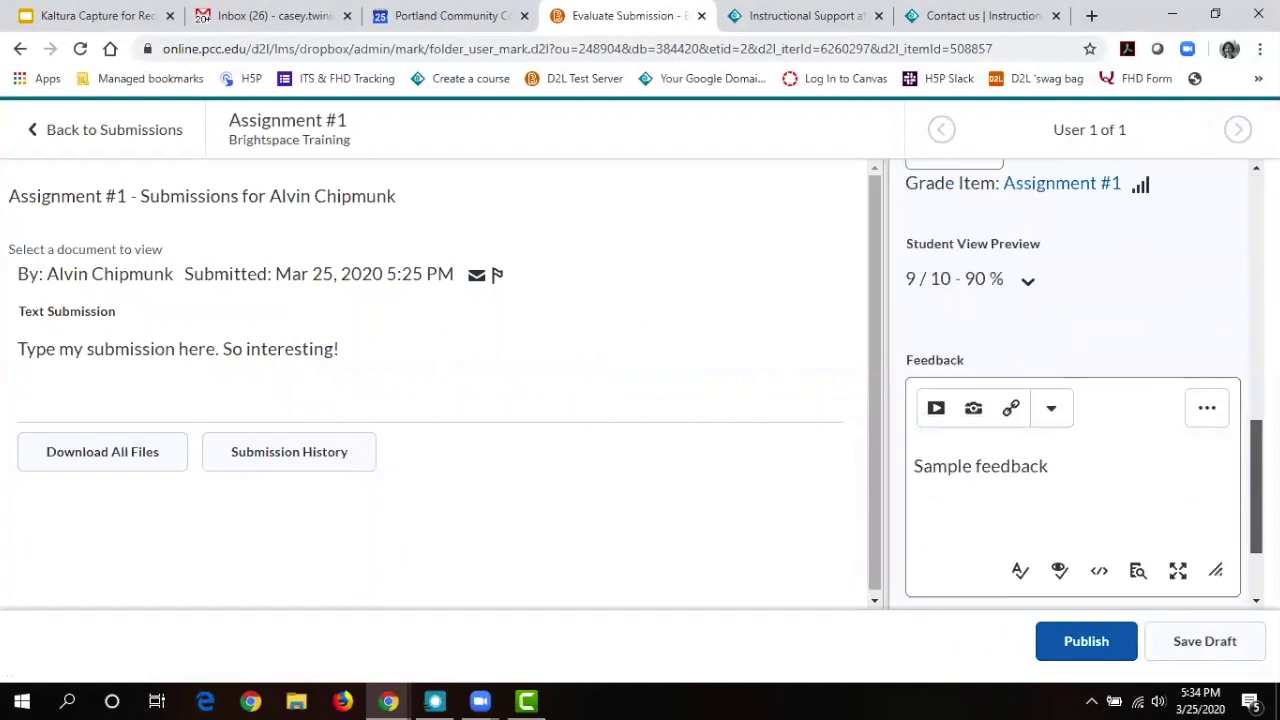
{"action": "scroll", "coordinate": [1245, 248], "scroll_direction": "up", "scroll_amount": 10}
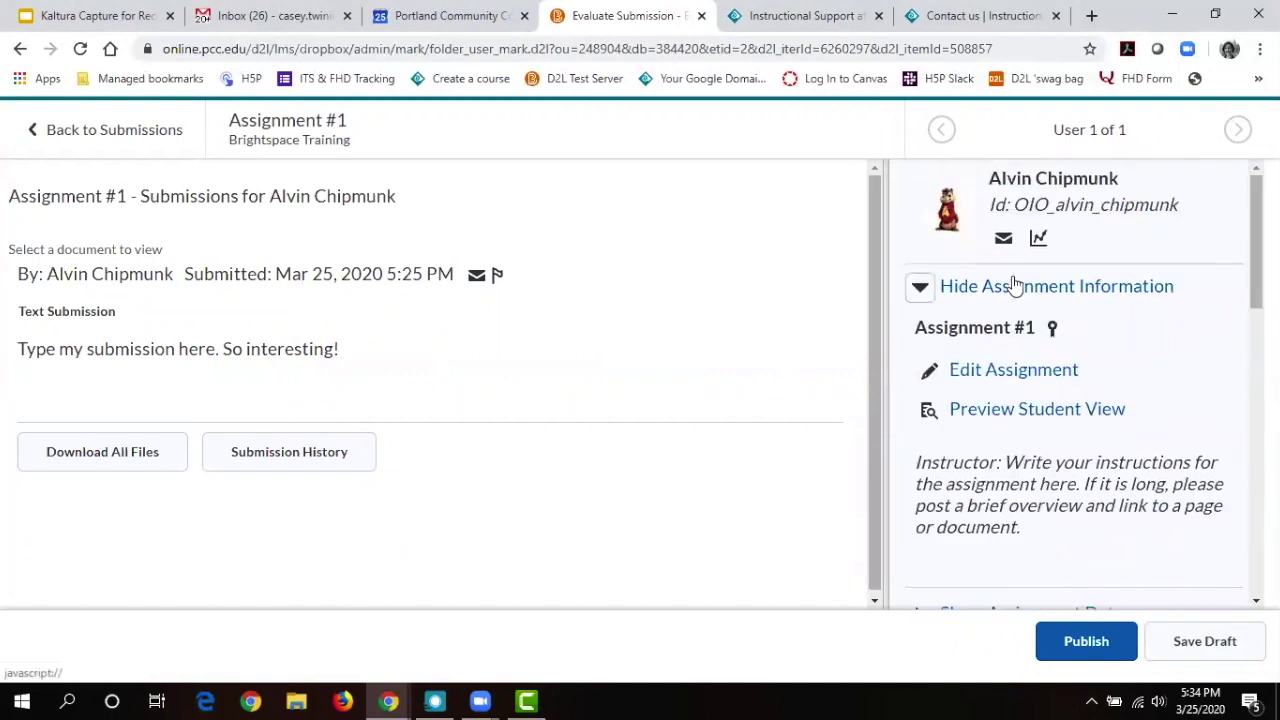
{"action": "left_click", "coordinate": [917, 292]}
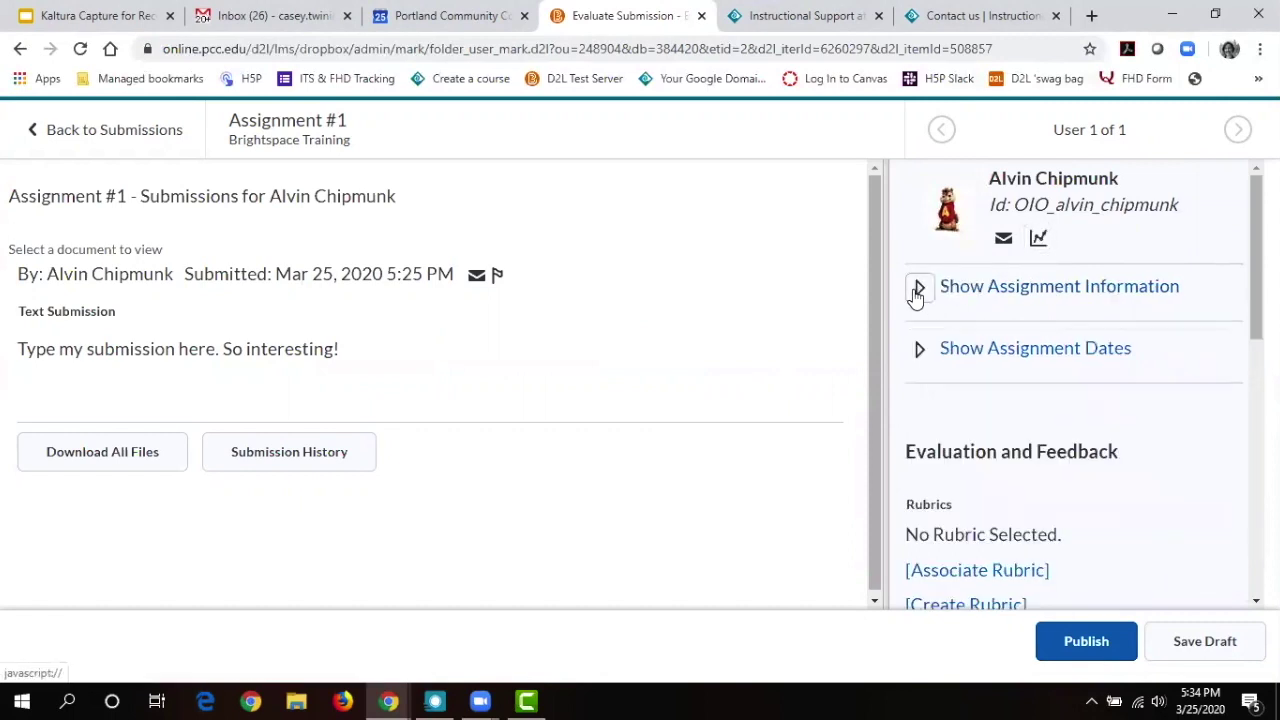
{"action": "left_click", "coordinate": [923, 361]}
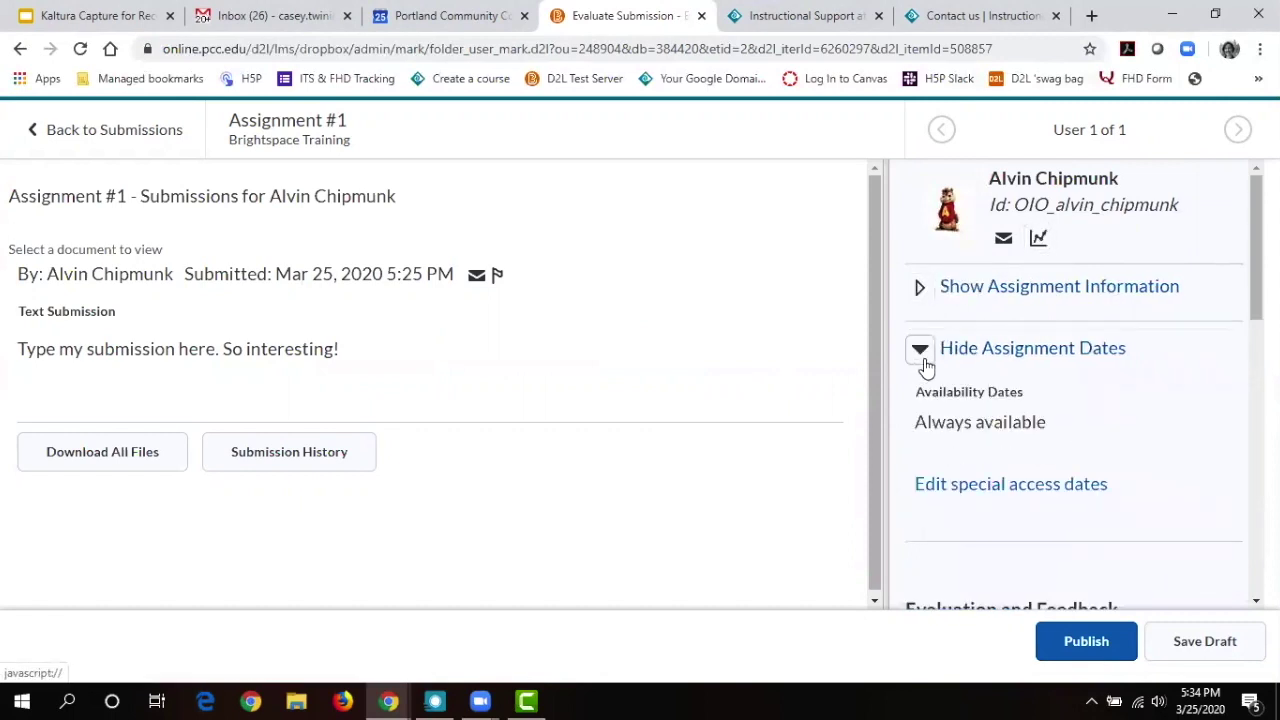
{"action": "scroll", "coordinate": [1075, 400], "scroll_direction": "down", "scroll_amount": 5}
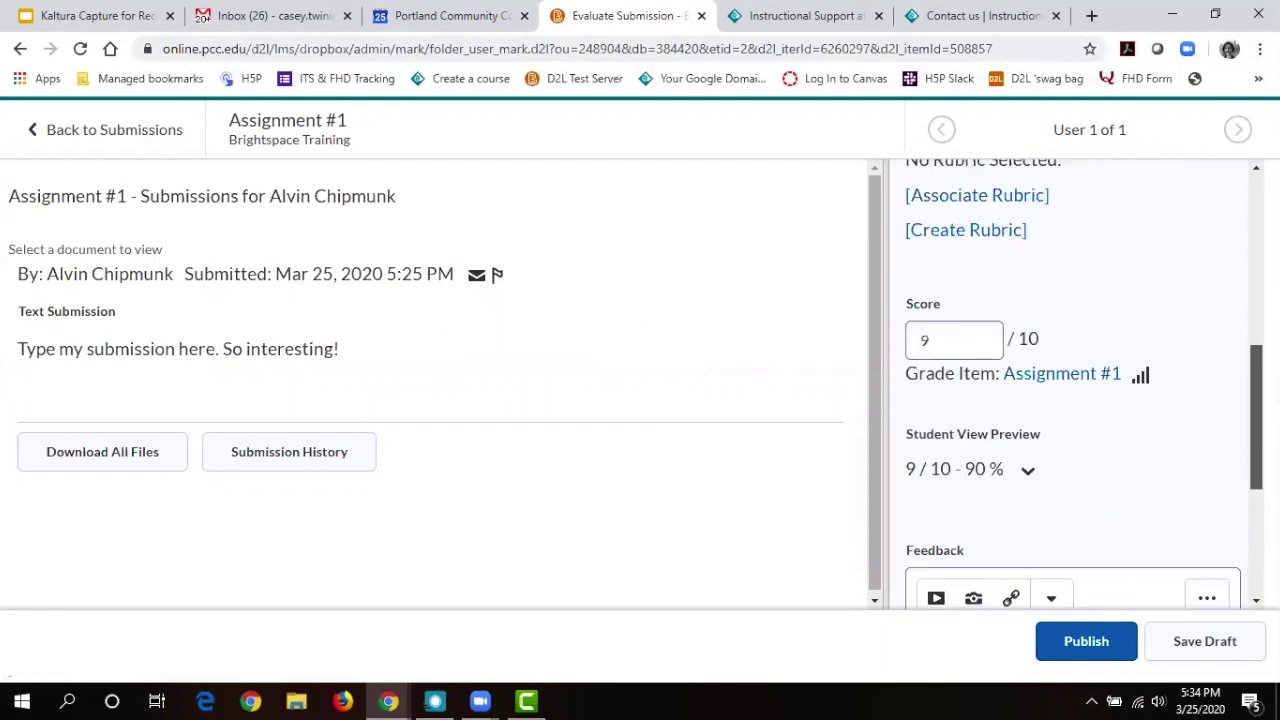
{"action": "scroll", "coordinate": [1237, 374], "scroll_direction": "down", "scroll_amount": 3}
{"action": "scroll", "coordinate": [1237, 374], "scroll_direction": "up", "scroll_amount": 8}
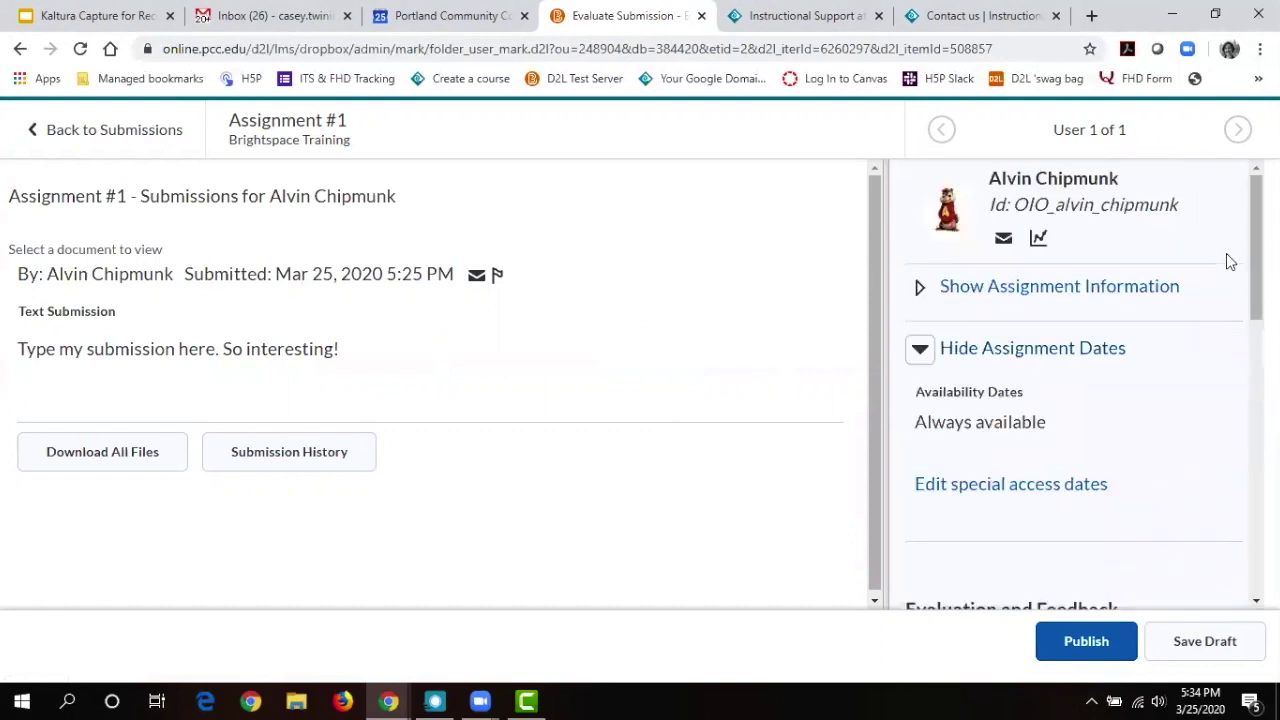
{"action": "left_click", "coordinate": [919, 350]}
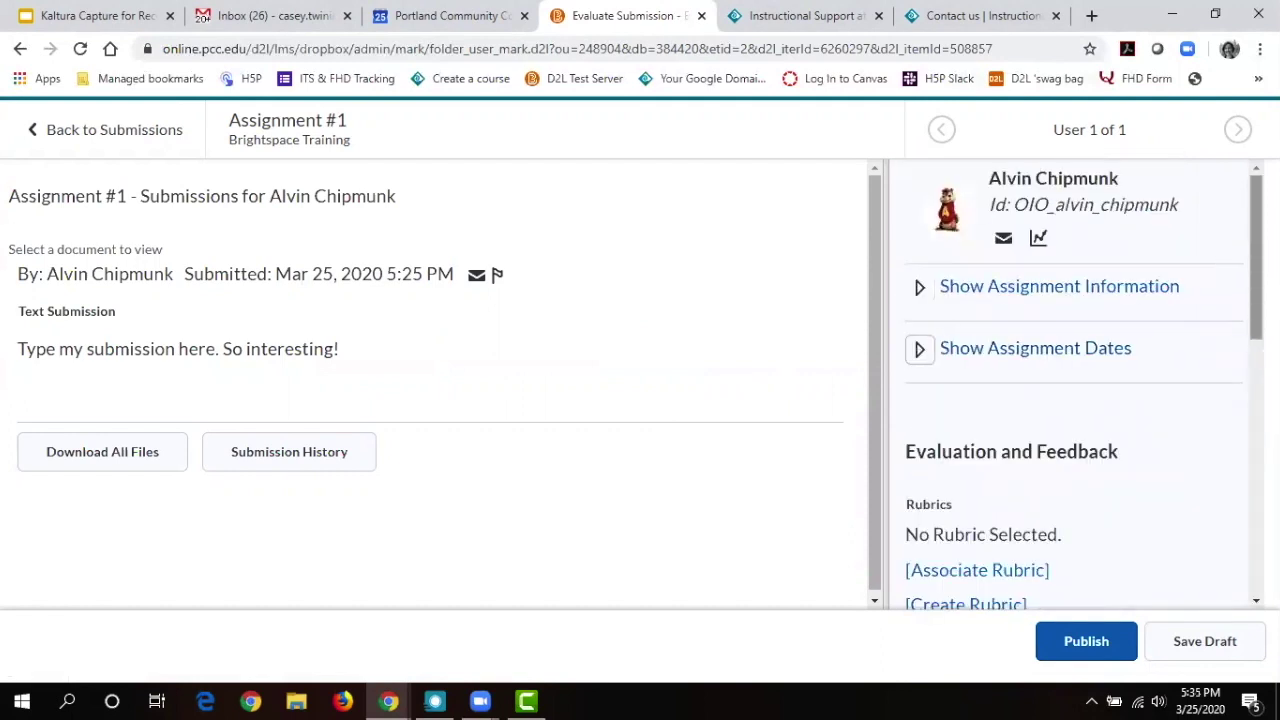
Publish the student's Assignment #1 evaluation from the evaluation page and return to the submissions list.
{"action": "scroll", "coordinate": [1084, 383], "scroll_direction": "down", "scroll_amount": 6}
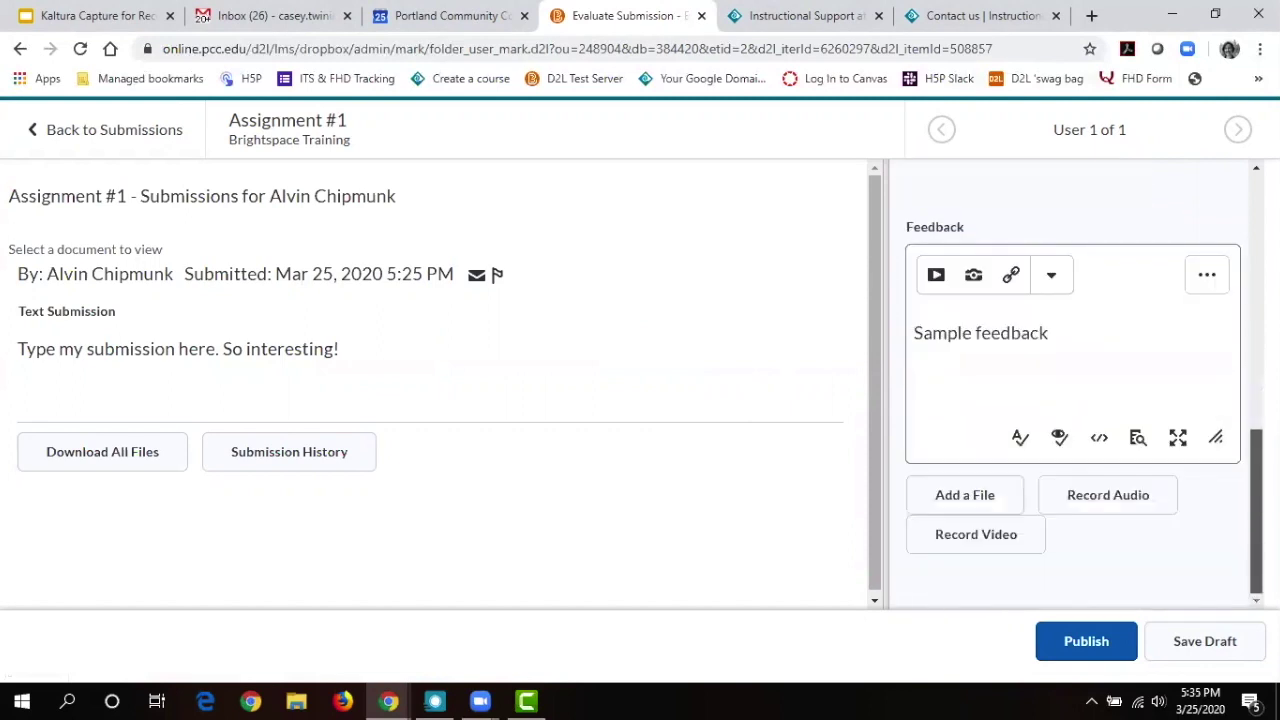
{"action": "left_click", "coordinate": [1113, 647]}
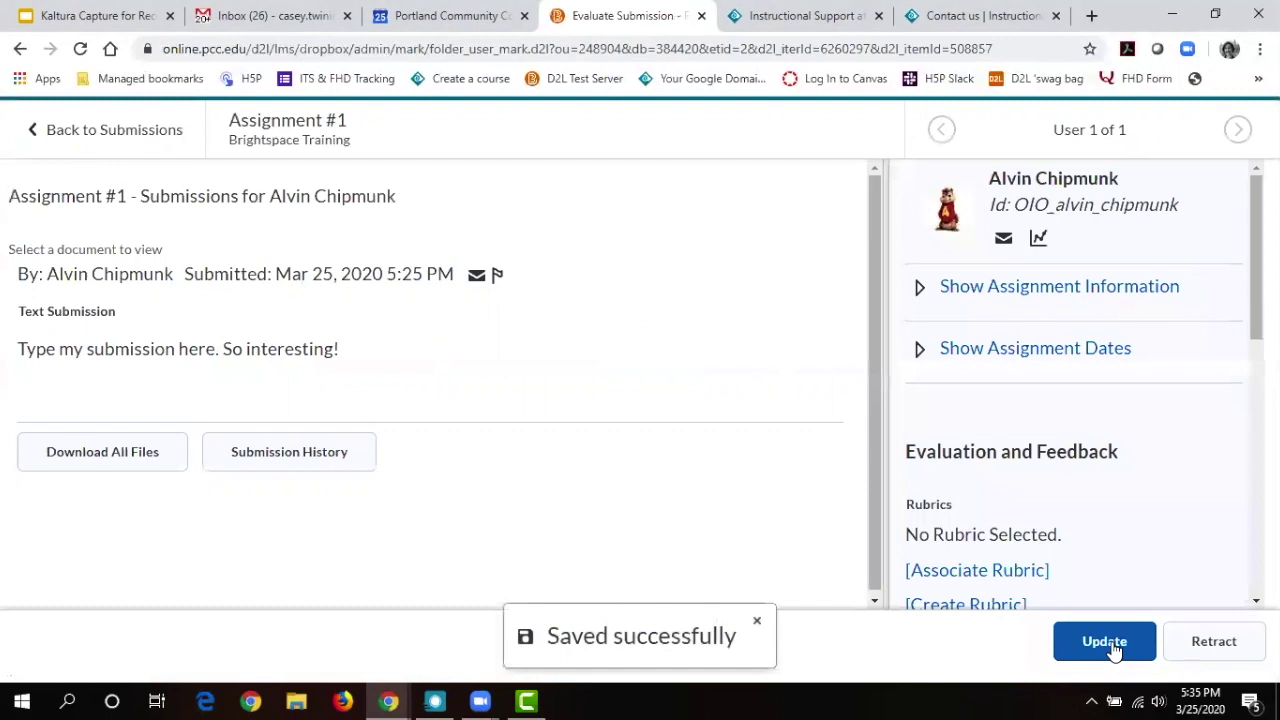
{"action": "left_click", "coordinate": [102, 130]}
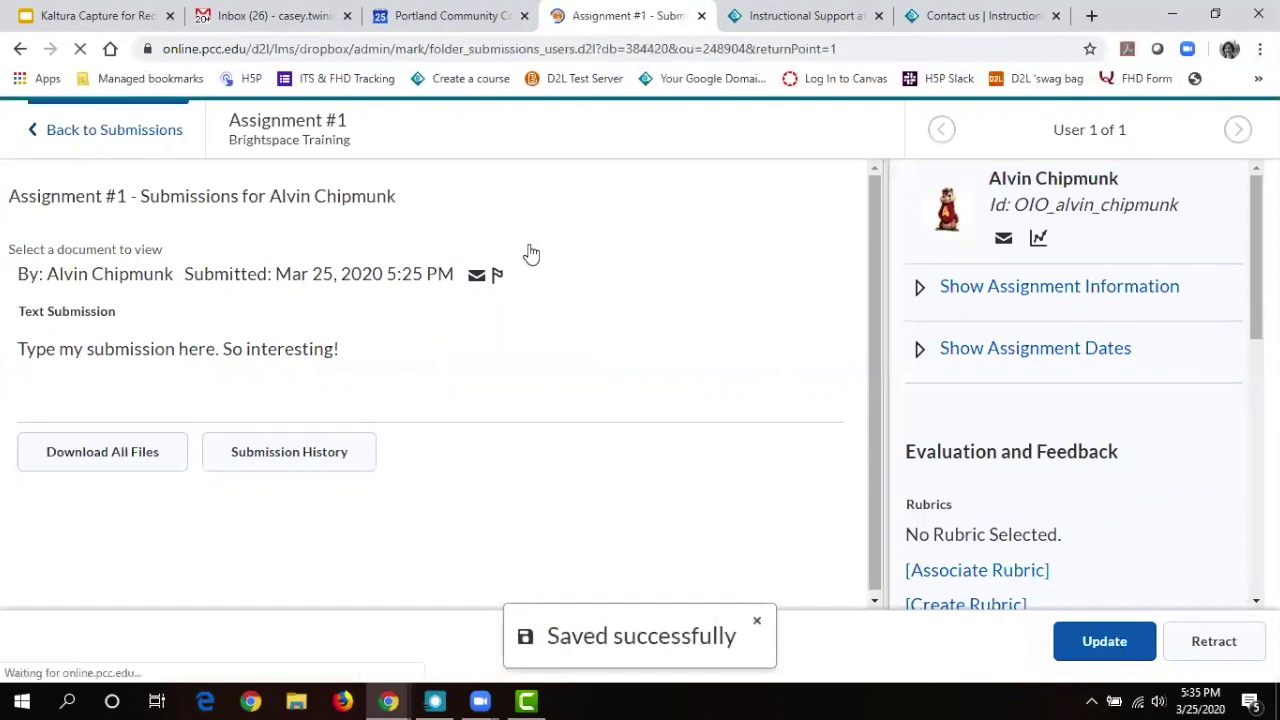
Check the completion and feedback columns in the assignments list, and reopen the Assignment #1 submissions to check the publication status.
{"action": "left_click", "coordinate": [456, 218]}
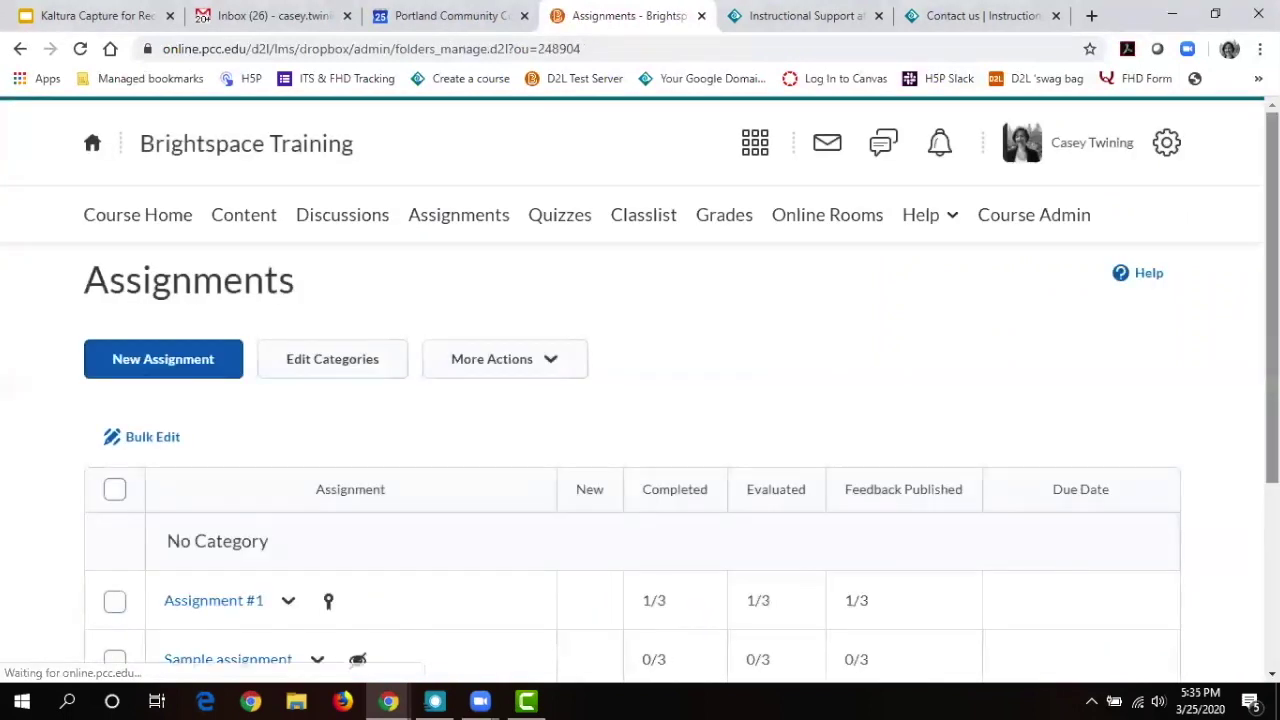
{"action": "scroll", "coordinate": [585, 320], "scroll_direction": "down", "scroll_amount": 3}
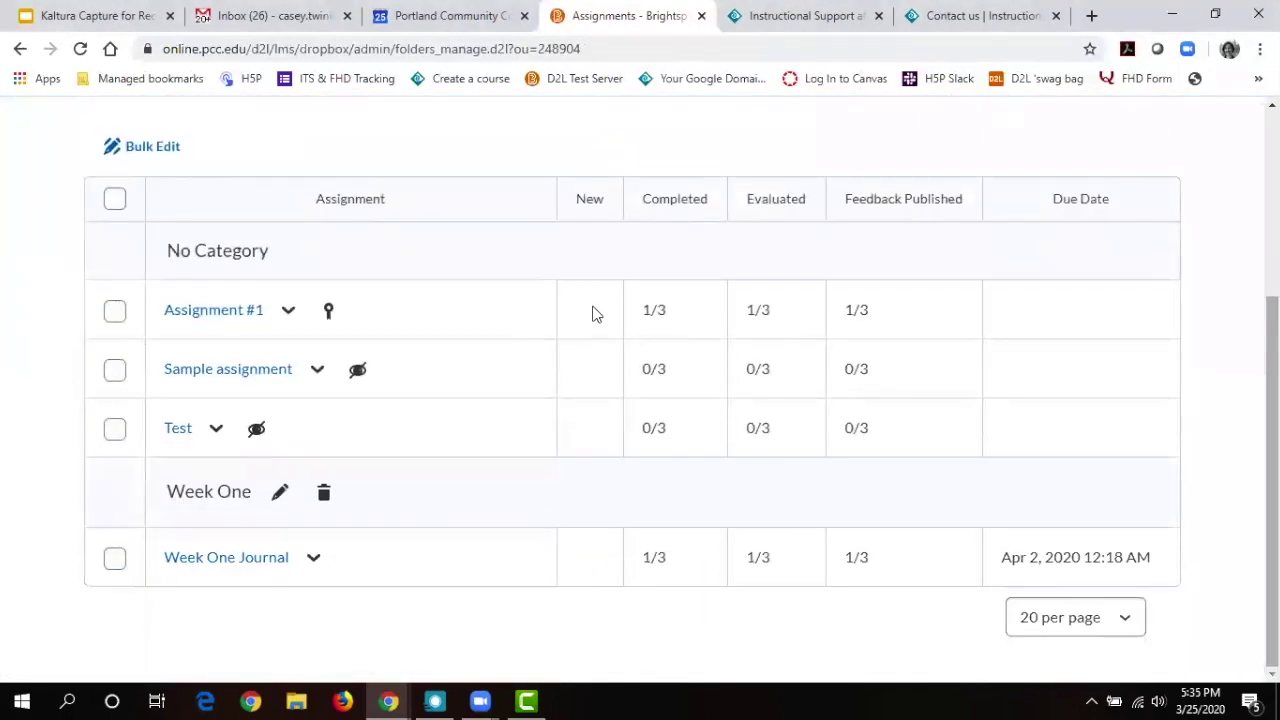
{"action": "left_click", "coordinate": [289, 313]}
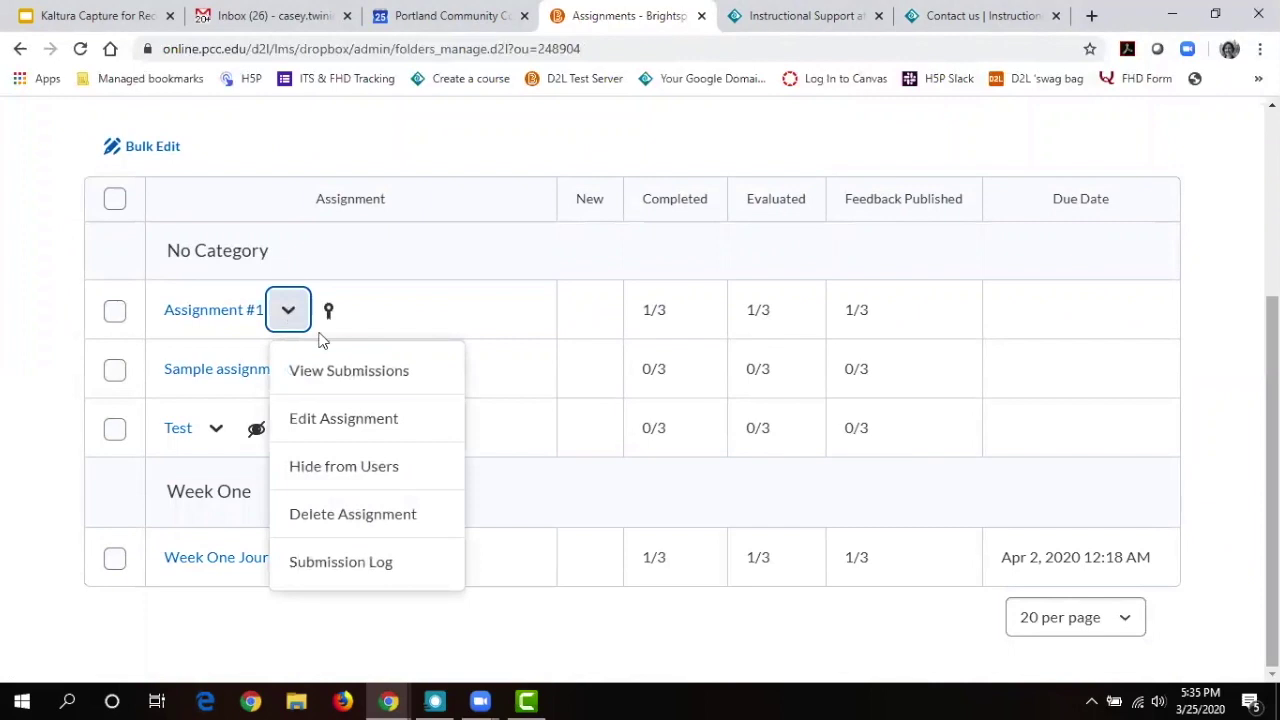
{"action": "left_click", "coordinate": [341, 371]}
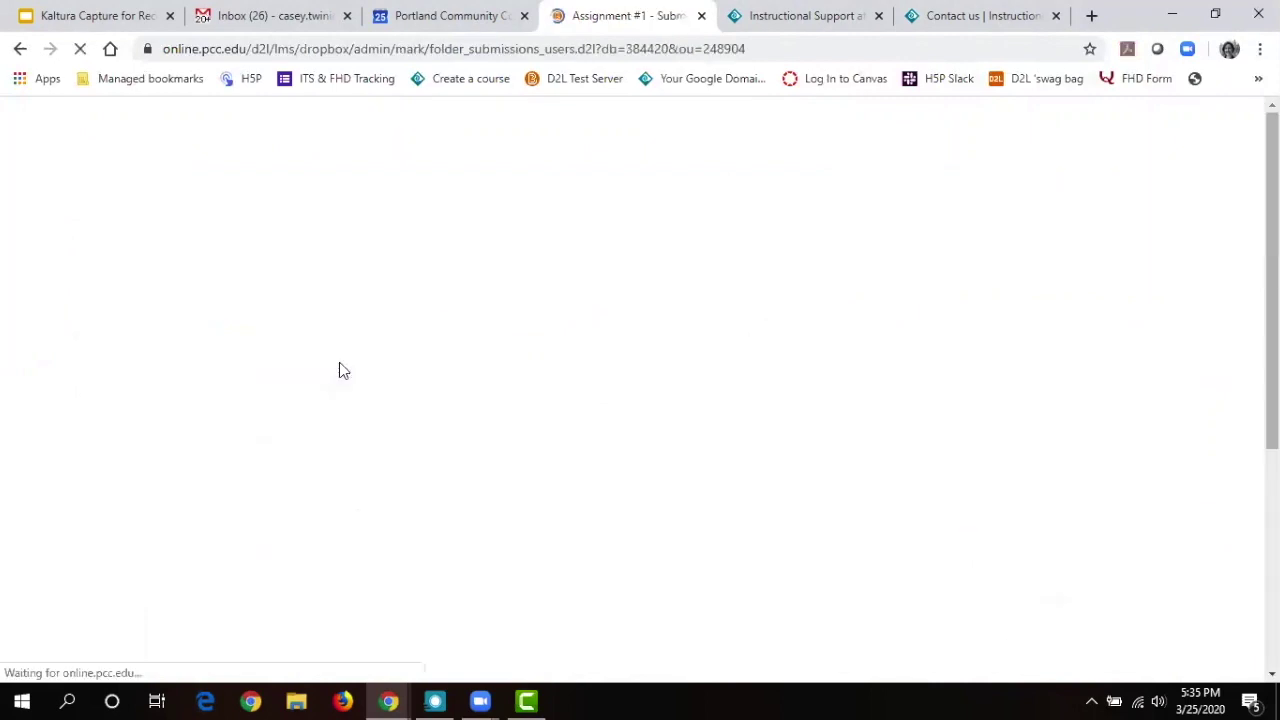
{"action": "scroll", "coordinate": [986, 519], "scroll_direction": "down", "scroll_amount": 3}
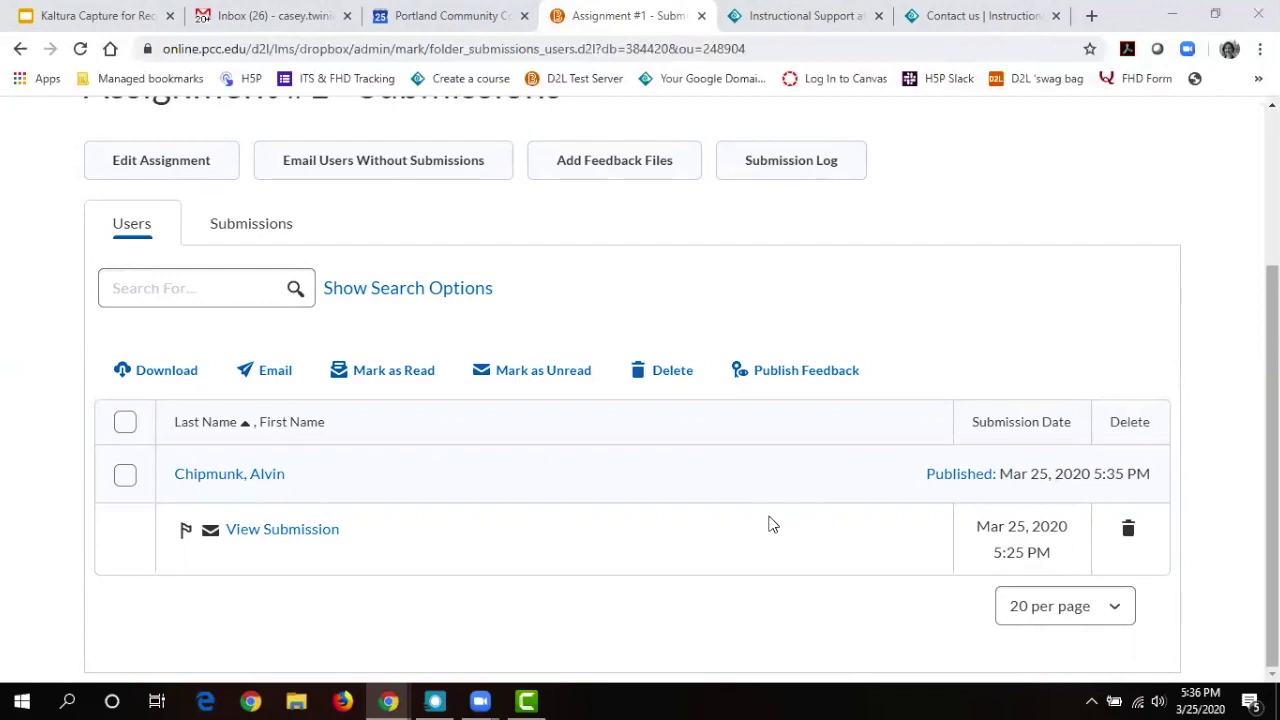
Impersonate the first student in the course's classlist.
{"action": "scroll", "coordinate": [1272, 400], "scroll_direction": "up", "scroll_amount": 3}
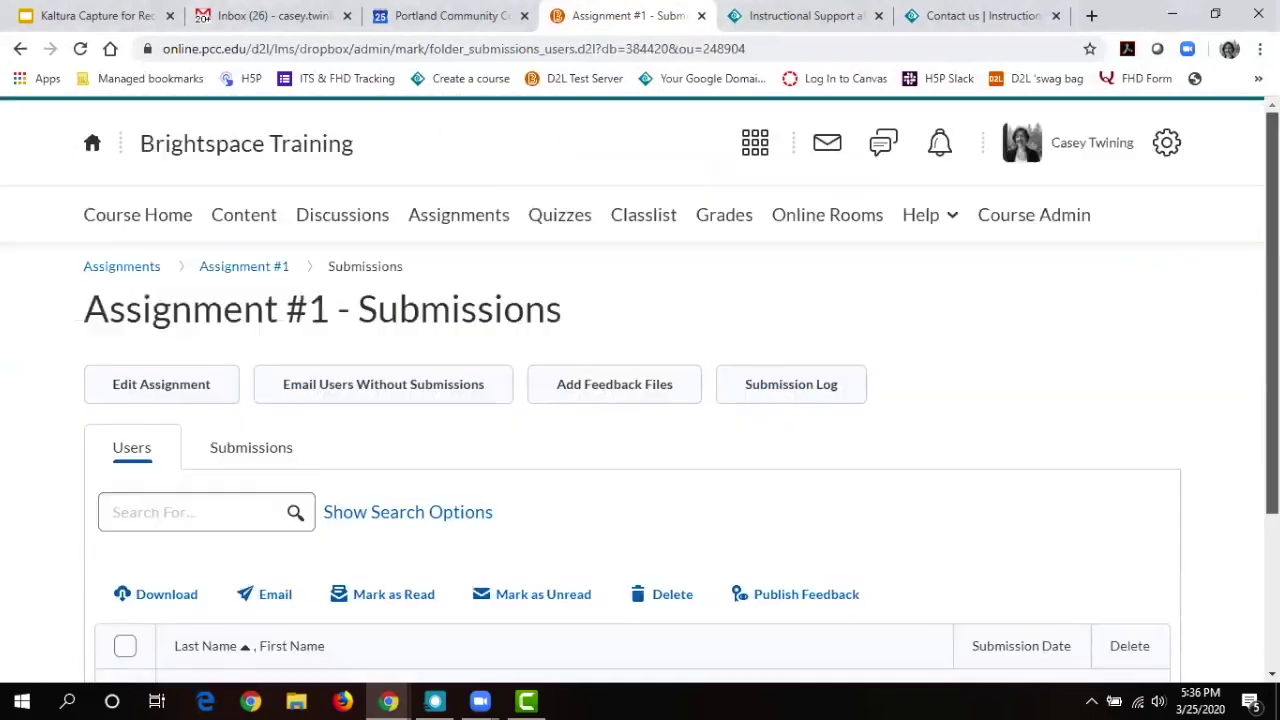
{"action": "left_click", "coordinate": [650, 214]}
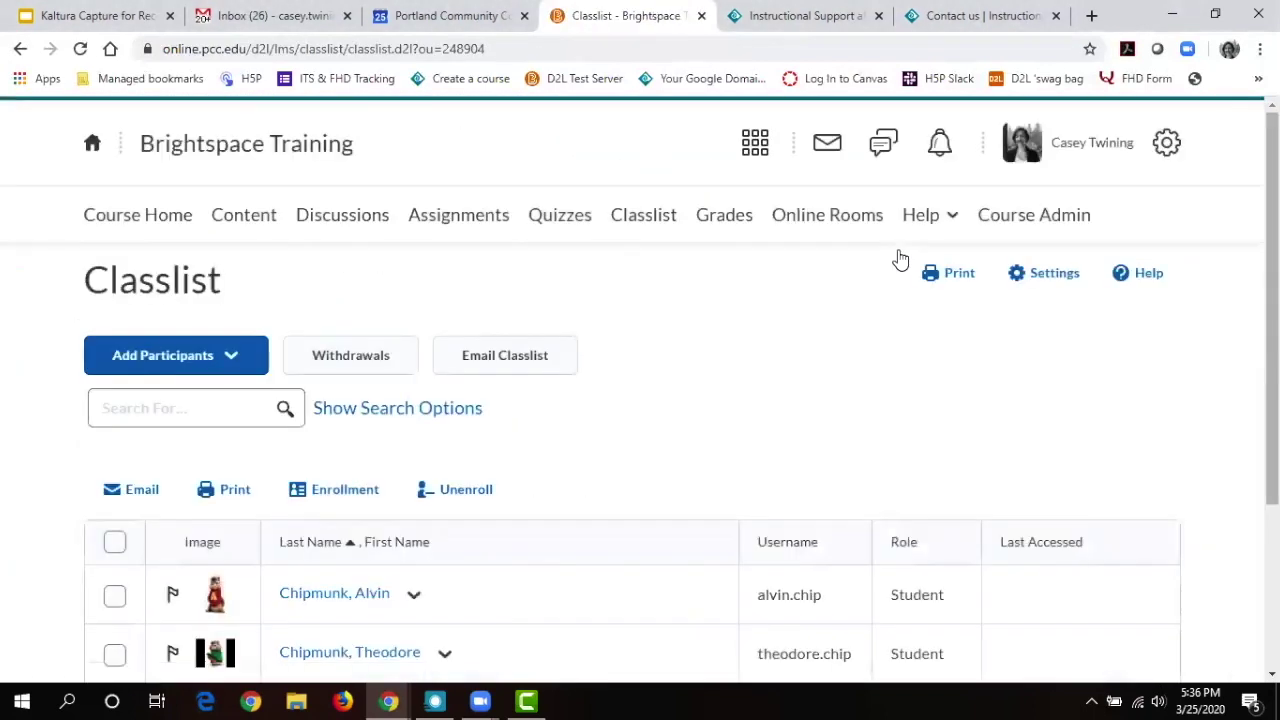
{"action": "scroll", "coordinate": [903, 335], "scroll_direction": "down", "scroll_amount": 2}
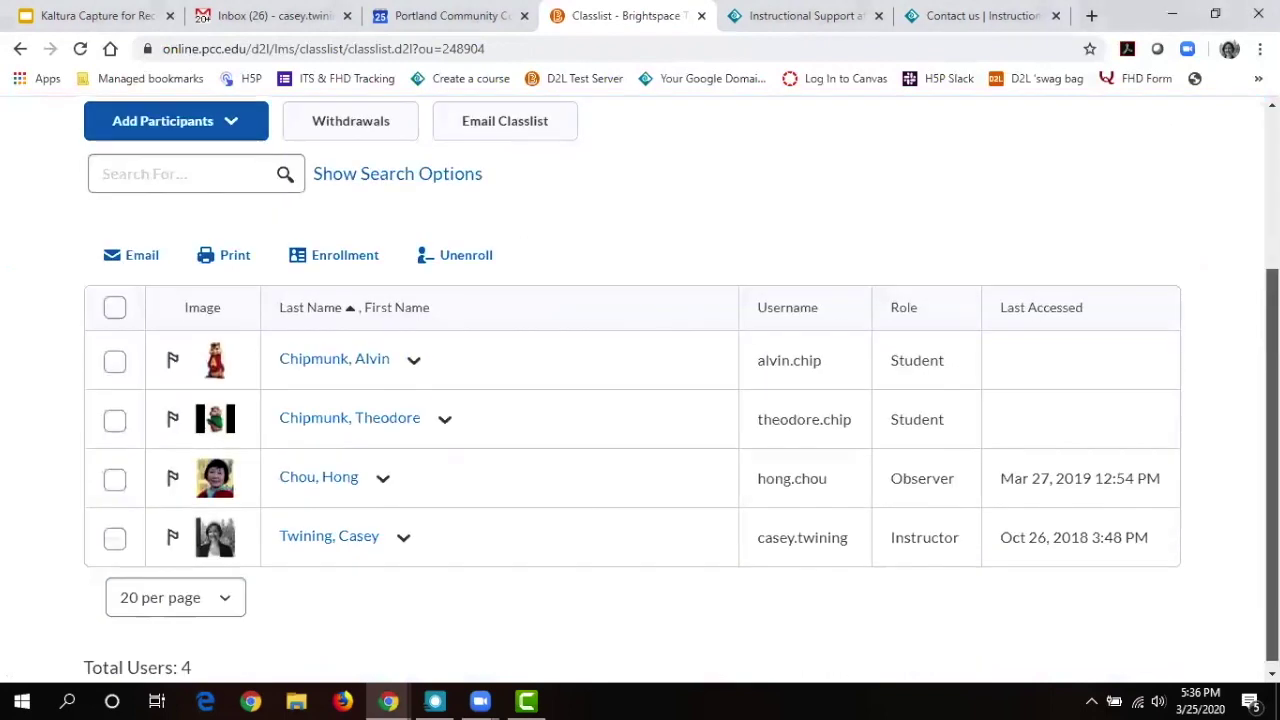
{"action": "left_click", "coordinate": [415, 358]}
{"action": "left_click", "coordinate": [503, 463]}
{"action": "left_click", "coordinate": [493, 360]}
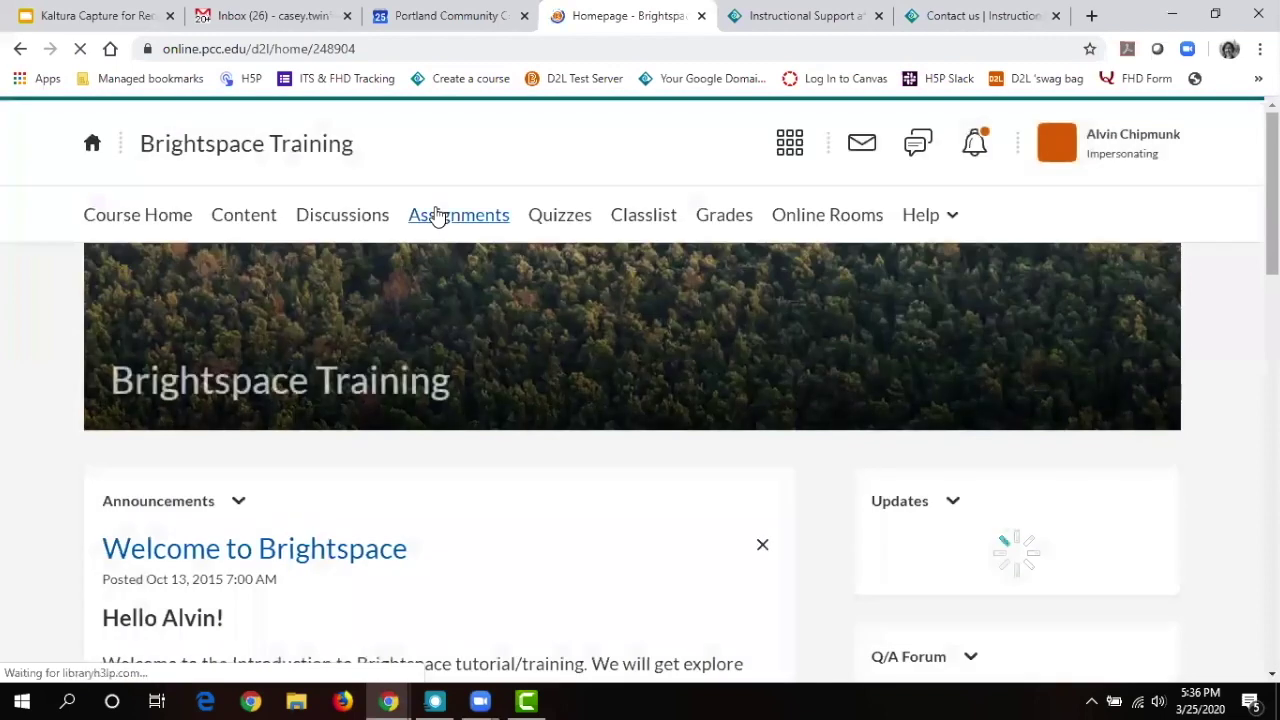
Check the scores and evaluation statuses in the student's assignments list, and end the impersonation.
{"action": "left_click", "coordinate": [445, 216]}
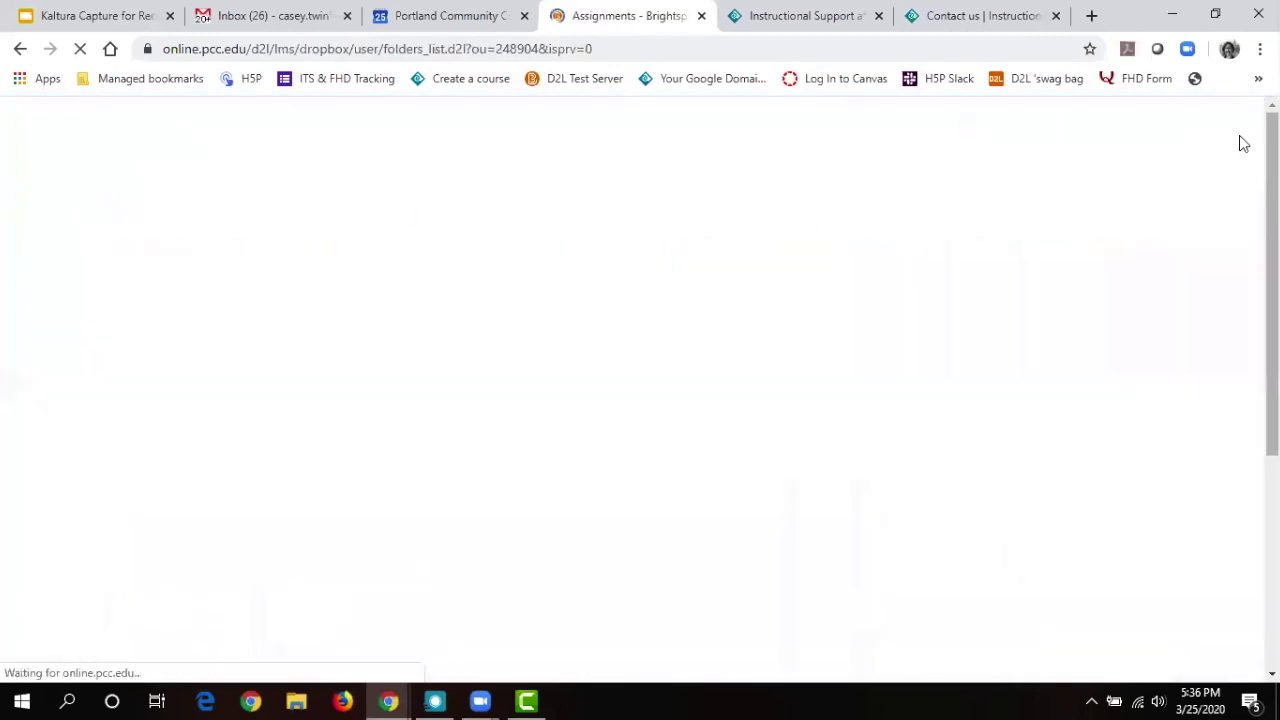
{"action": "scroll", "coordinate": [640, 390], "scroll_direction": "down", "scroll_amount": 2}
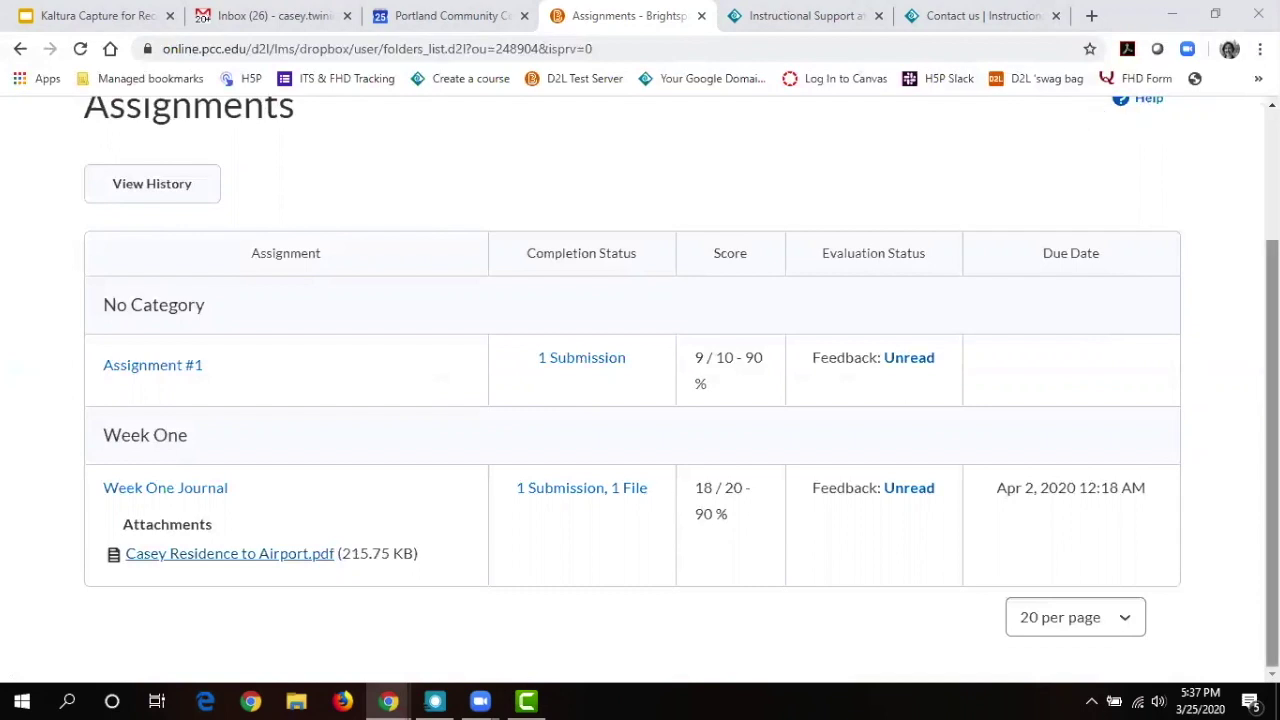
{"action": "scroll", "coordinate": [1105, 108], "scroll_direction": "up", "scroll_amount": 2}
{"action": "left_click", "coordinate": [1140, 143]}
{"action": "left_click", "coordinate": [1226, 216]}
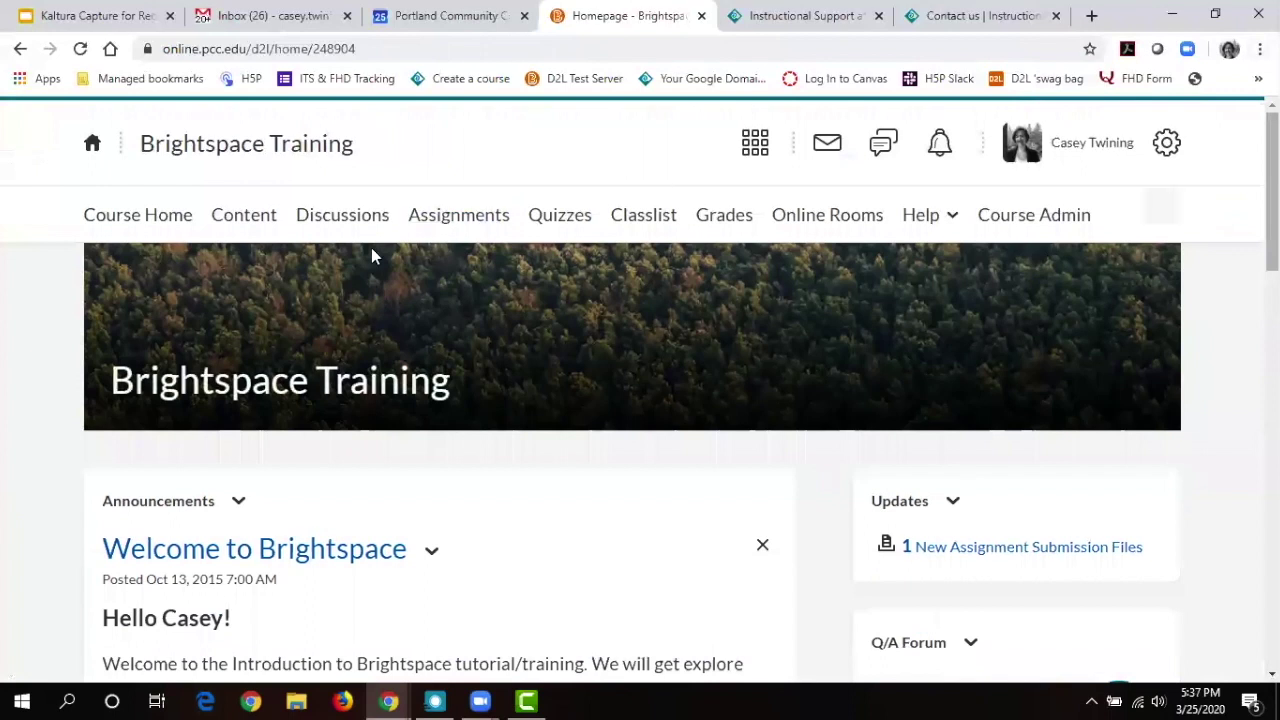
Open the Week One Journal assignment for editing from the instructor's assignments list.
{"action": "left_click", "coordinate": [458, 222]}
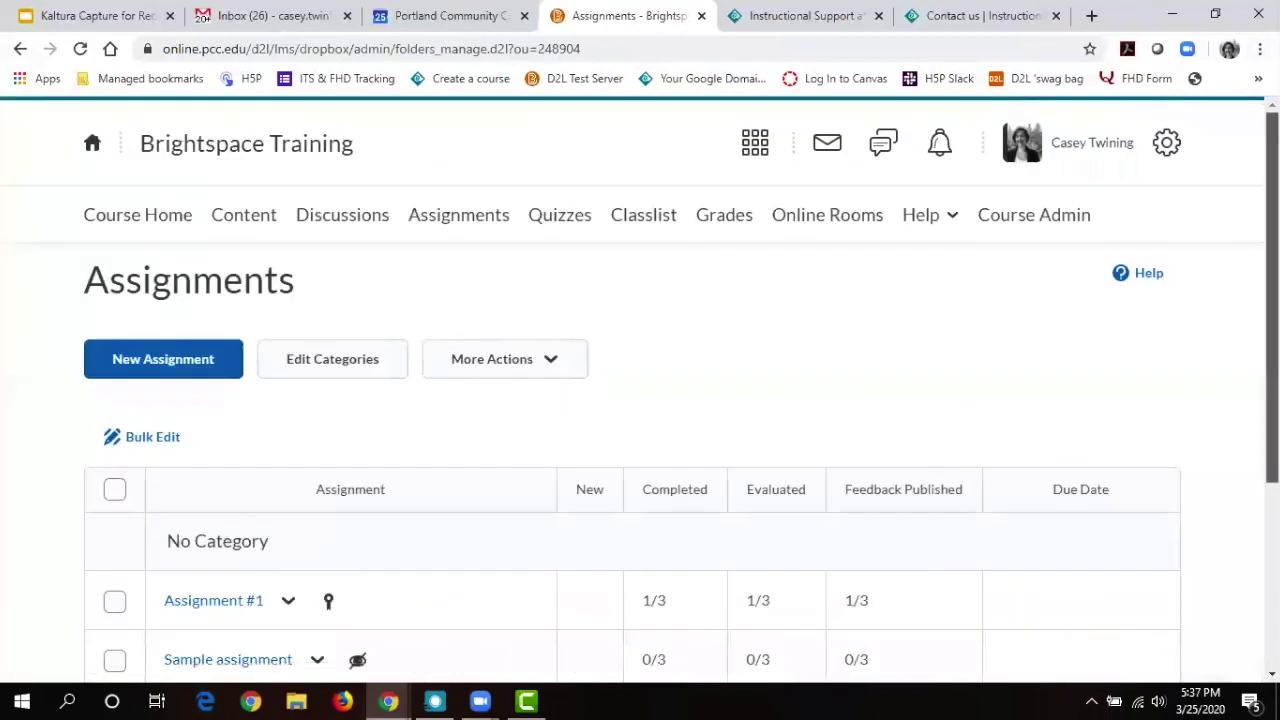
{"action": "scroll", "coordinate": [275, 472], "scroll_direction": "down", "scroll_amount": 3}
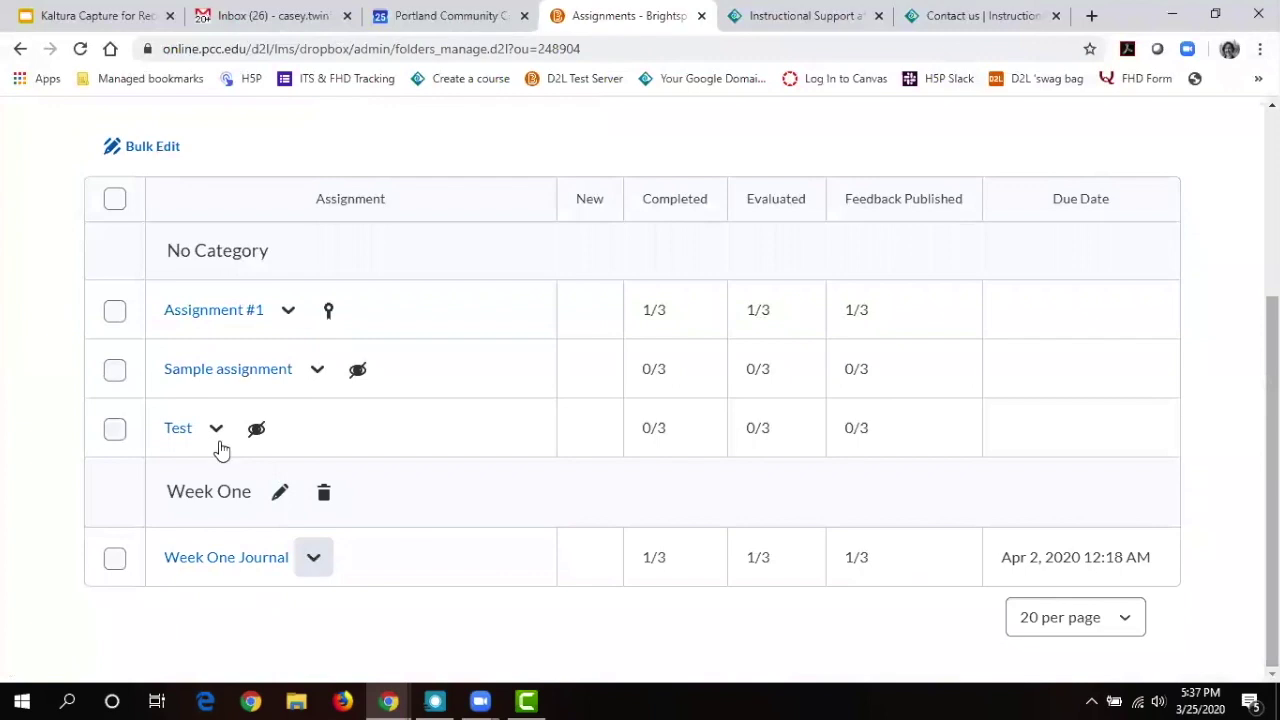
{"action": "left_click", "coordinate": [314, 560]}
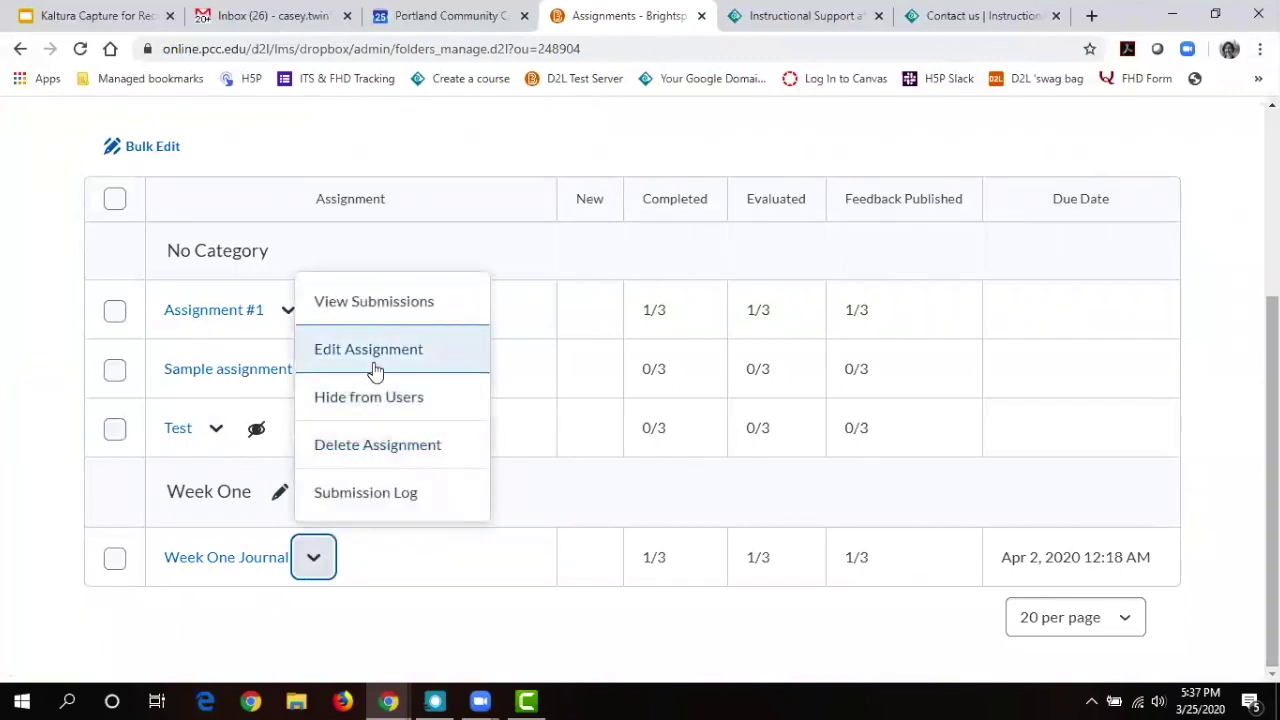
{"action": "left_click", "coordinate": [372, 358]}
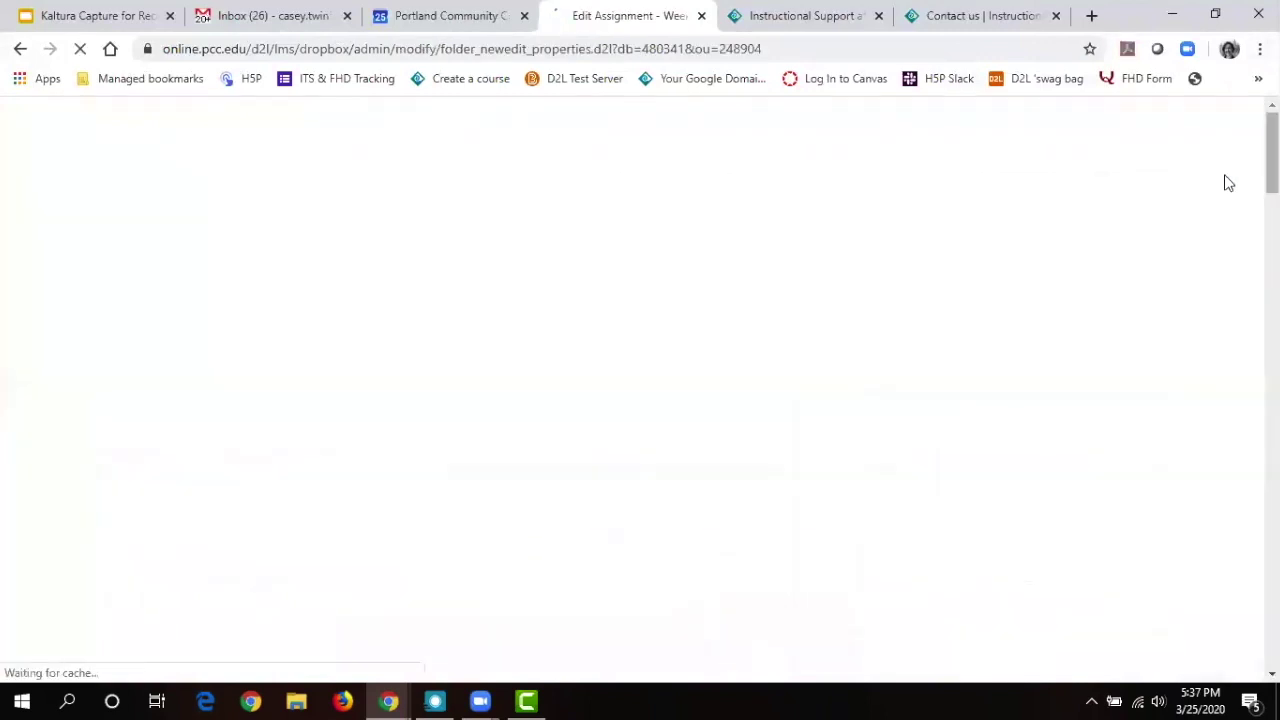
Review the assignment's attachment, submission, category and evaluation settings, and read the help for Score Out Of.
{"action": "scroll", "coordinate": [640, 400], "scroll_direction": "down", "scroll_amount": 15}
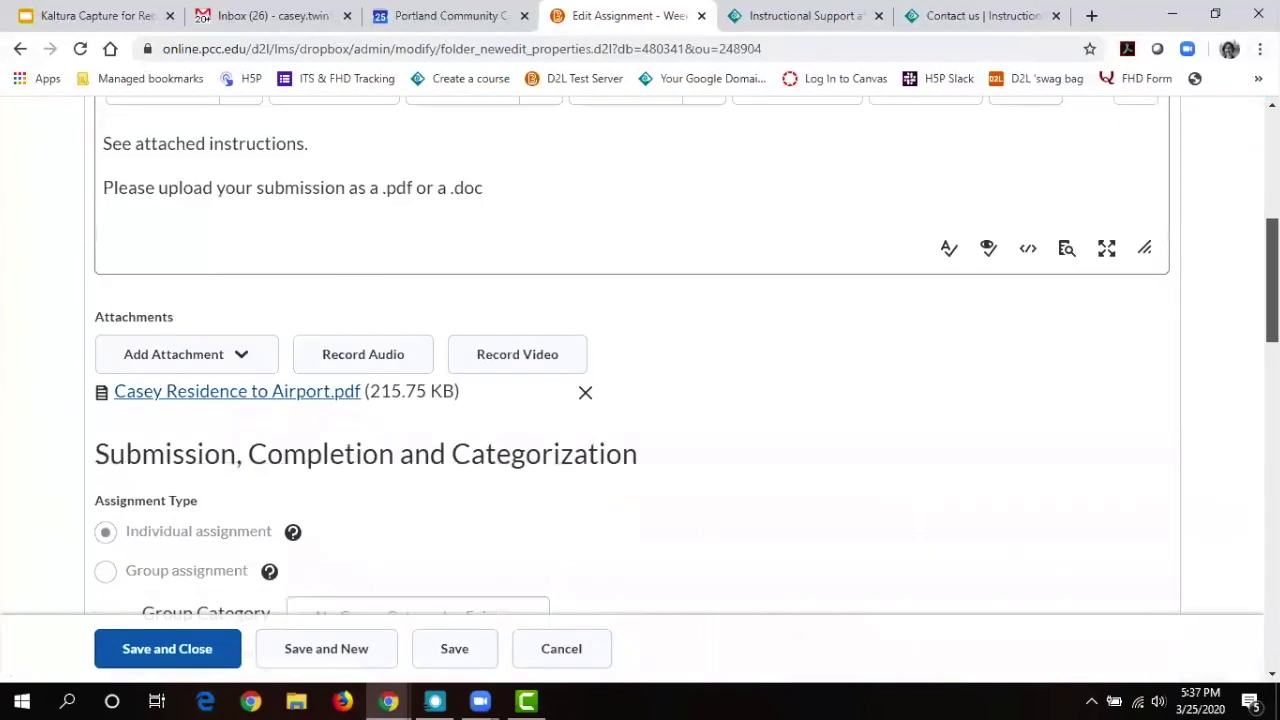
{"action": "scroll", "coordinate": [640, 400], "scroll_direction": "down", "scroll_amount": 2}
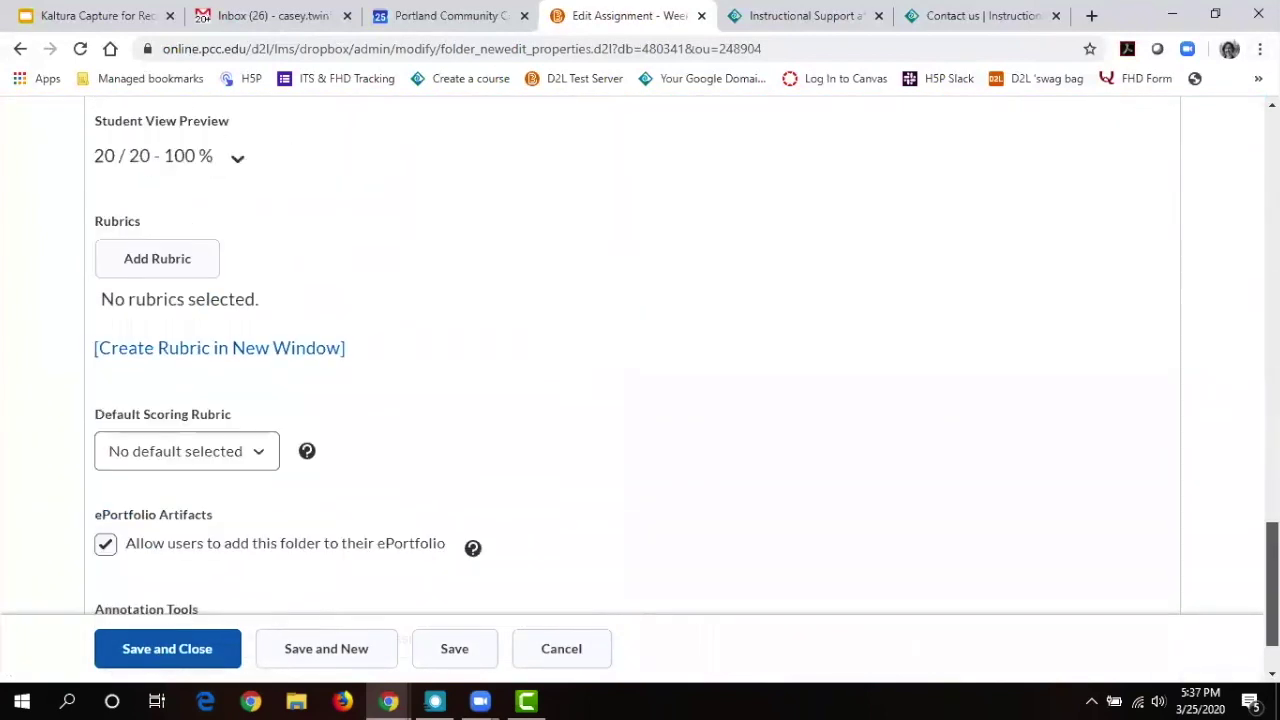
{"action": "scroll", "coordinate": [640, 400], "scroll_direction": "up", "scroll_amount": 4}
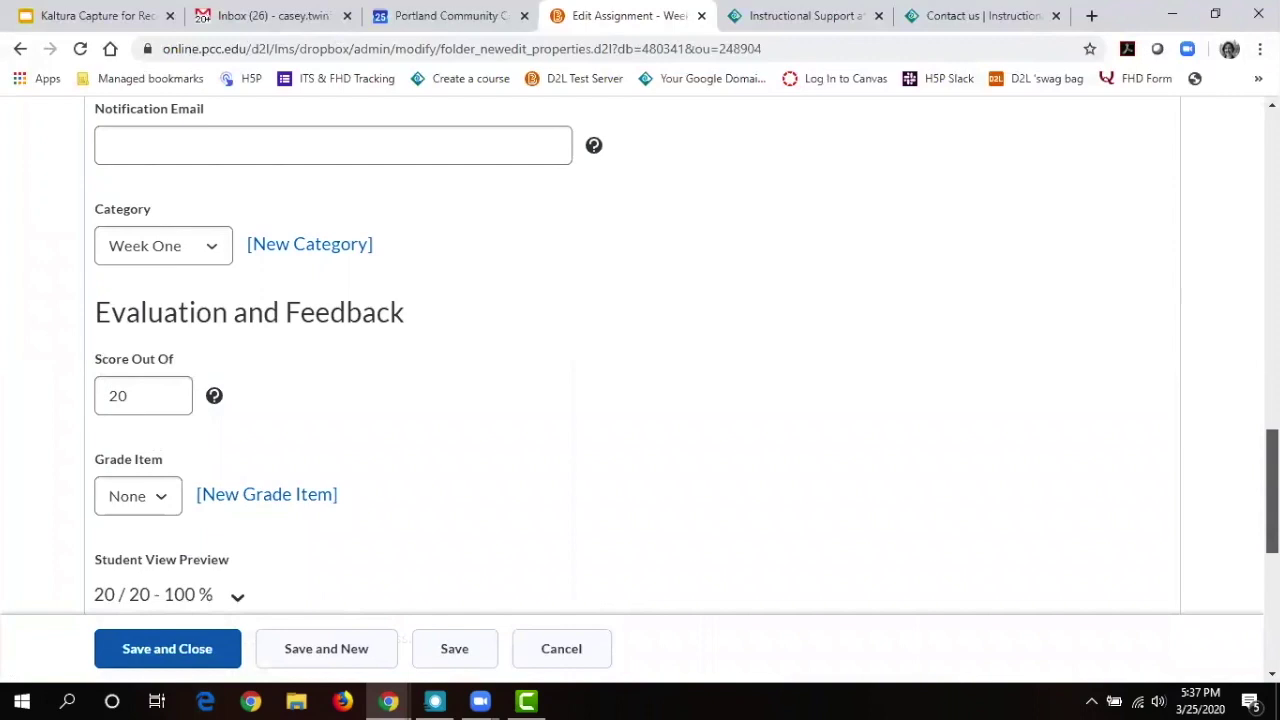
{"action": "scroll", "coordinate": [1234, 309], "scroll_direction": "up", "scroll_amount": 5}
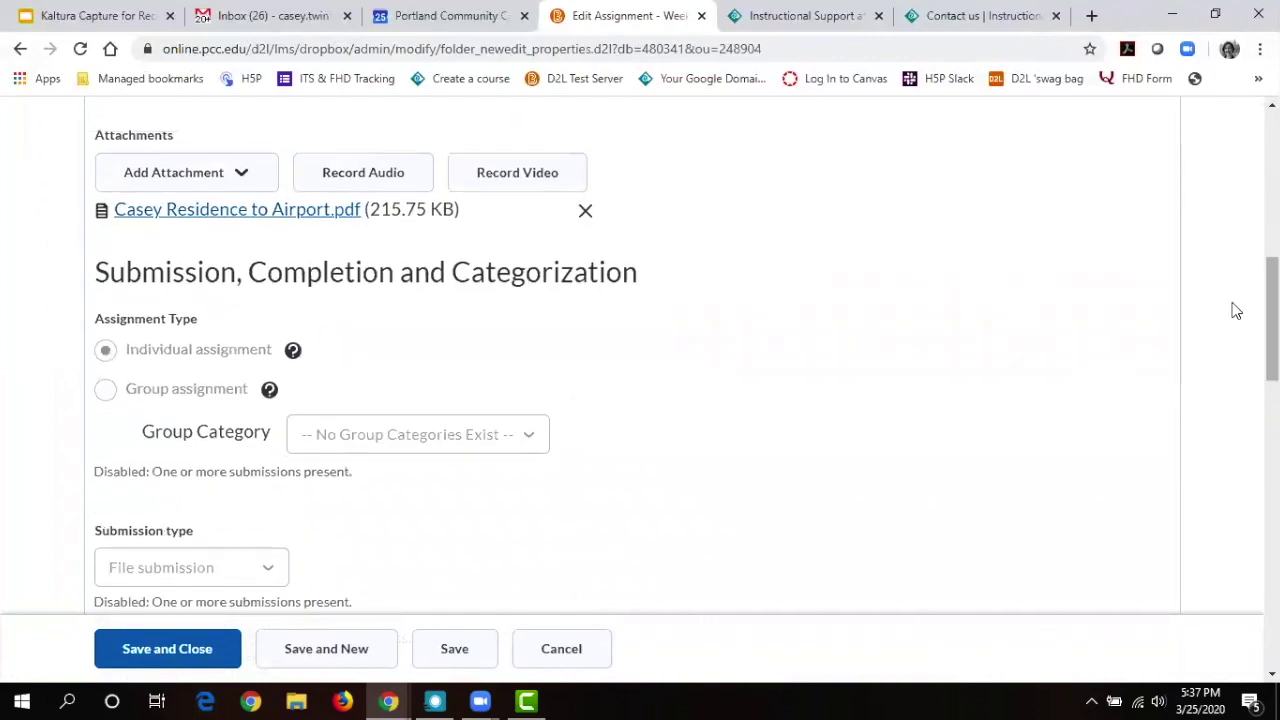
{"action": "scroll", "coordinate": [1272, 315], "scroll_direction": "up", "scroll_amount": 1}
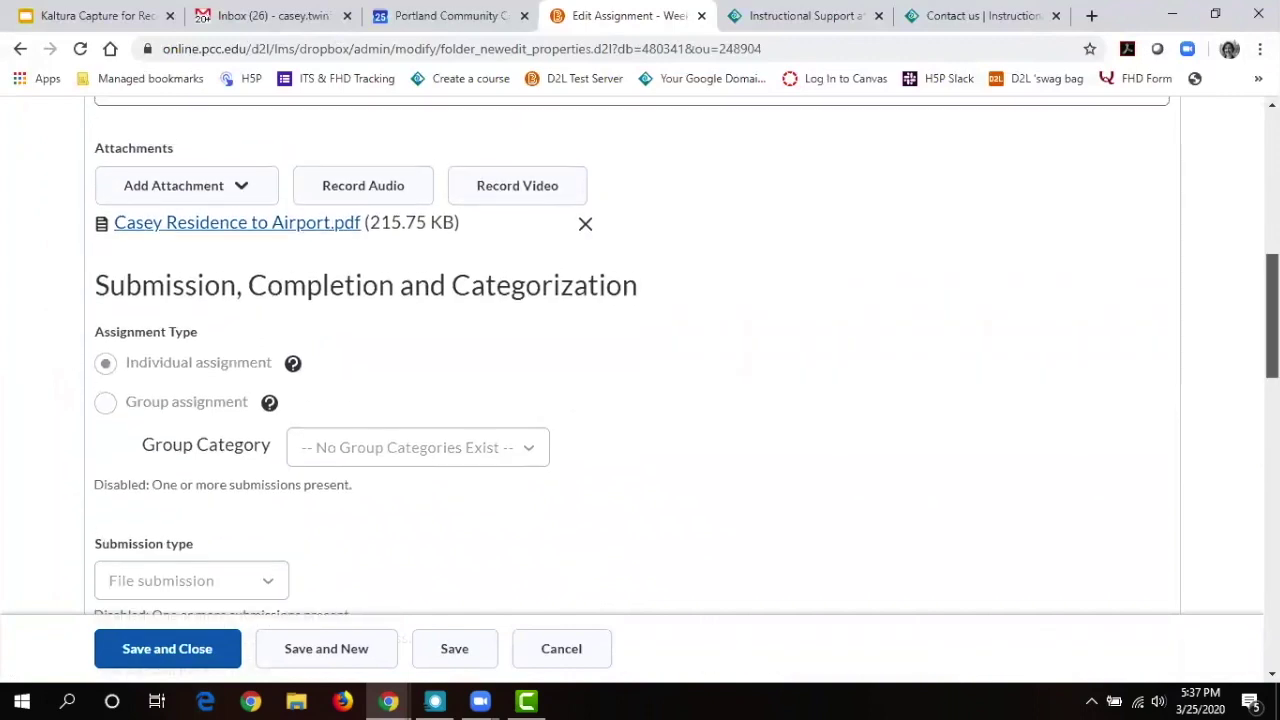
{"action": "scroll", "coordinate": [1272, 315], "scroll_direction": "down", "scroll_amount": 7}
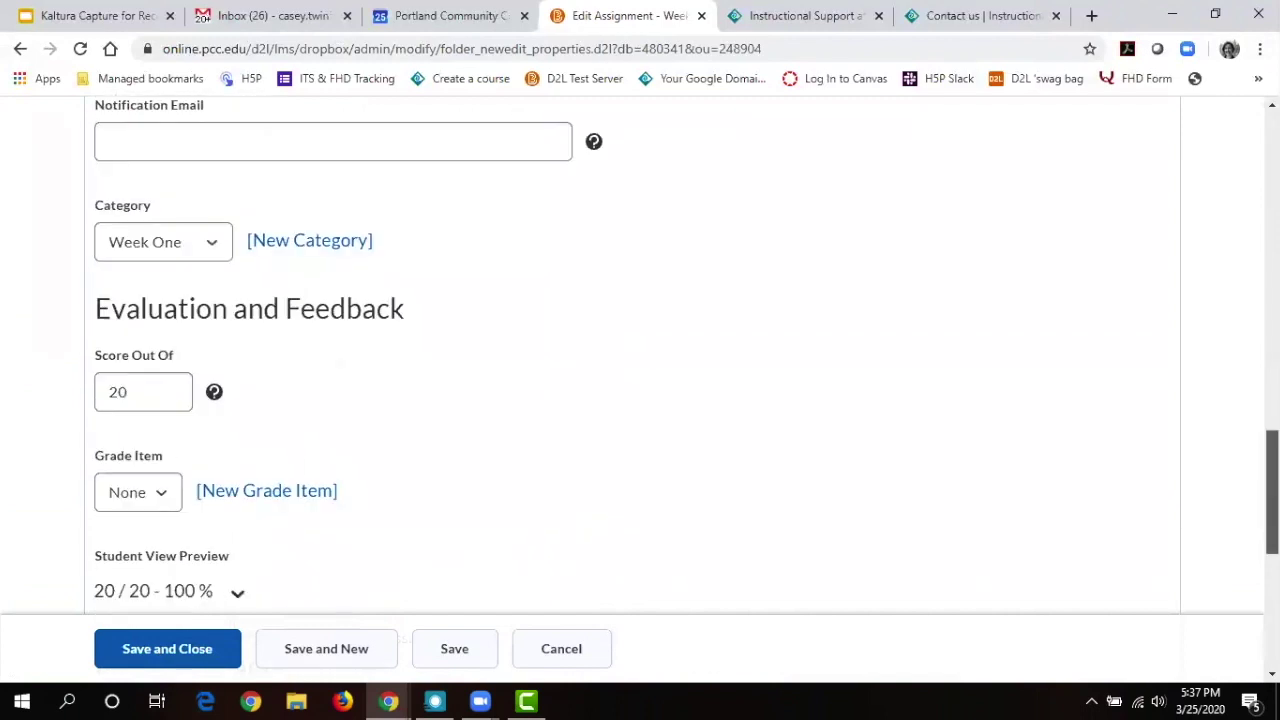
{"action": "scroll", "coordinate": [640, 360], "scroll_direction": "up", "scroll_amount": 1}
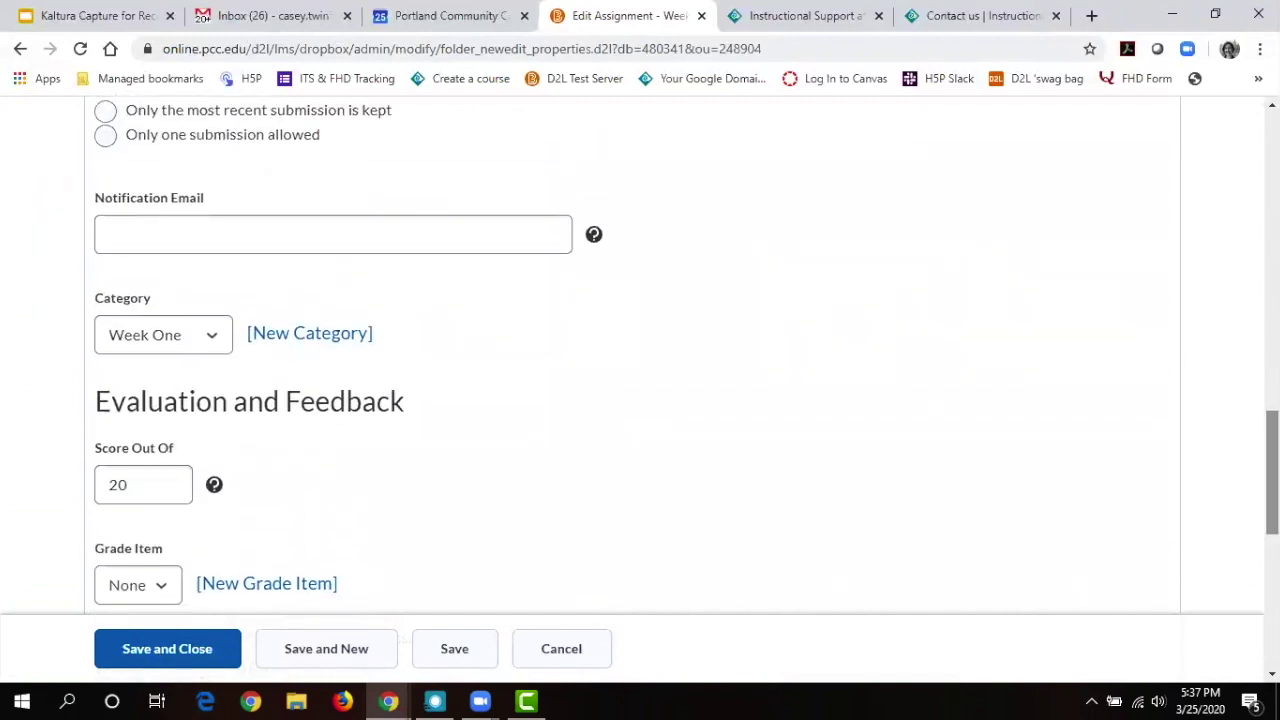
{"action": "left_click", "coordinate": [215, 488]}
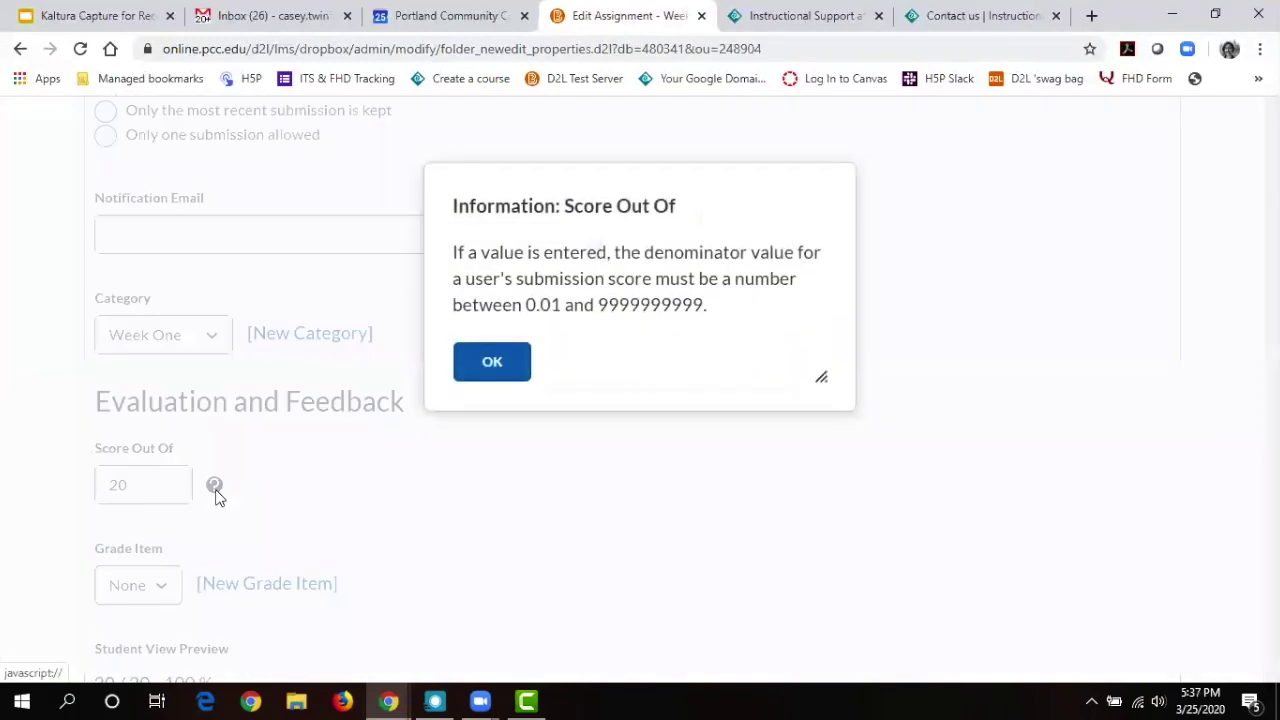
{"action": "left_click", "coordinate": [505, 370]}
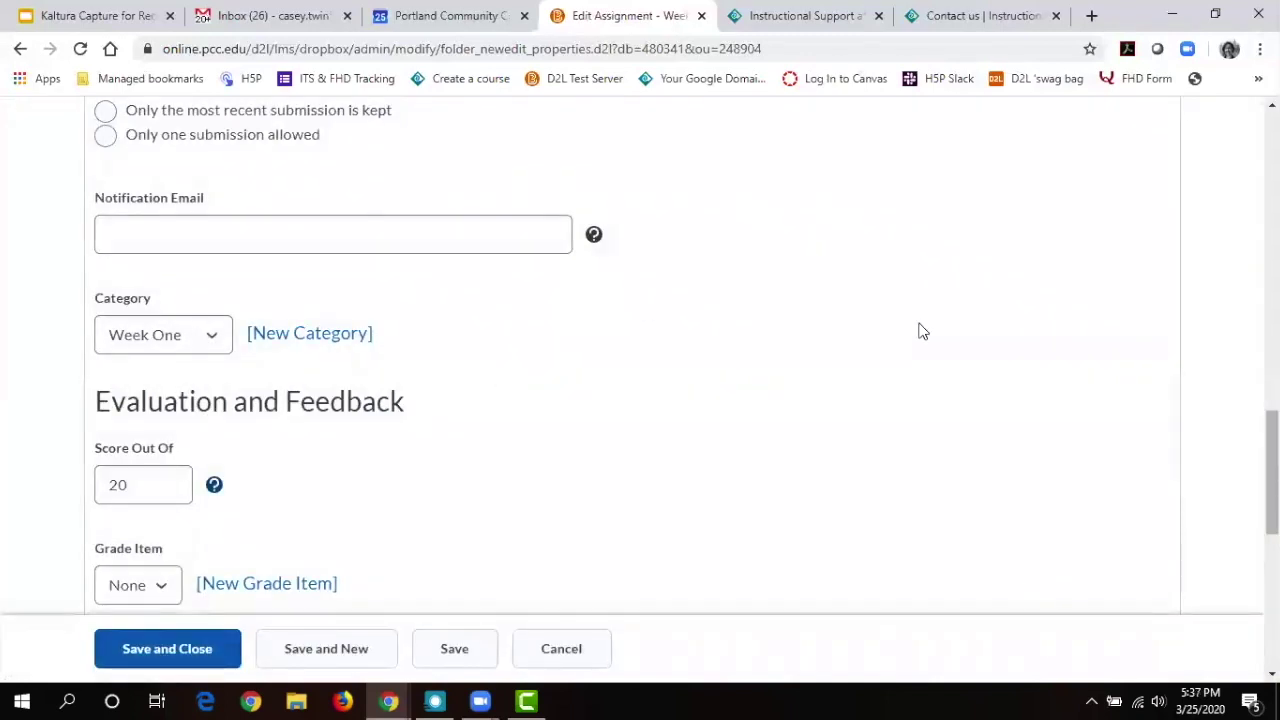
Try to open the display settings of the student view preview, and save and close the Week One Journal assignment.
{"action": "scroll", "coordinate": [691, 463], "scroll_direction": "down", "scroll_amount": 6}
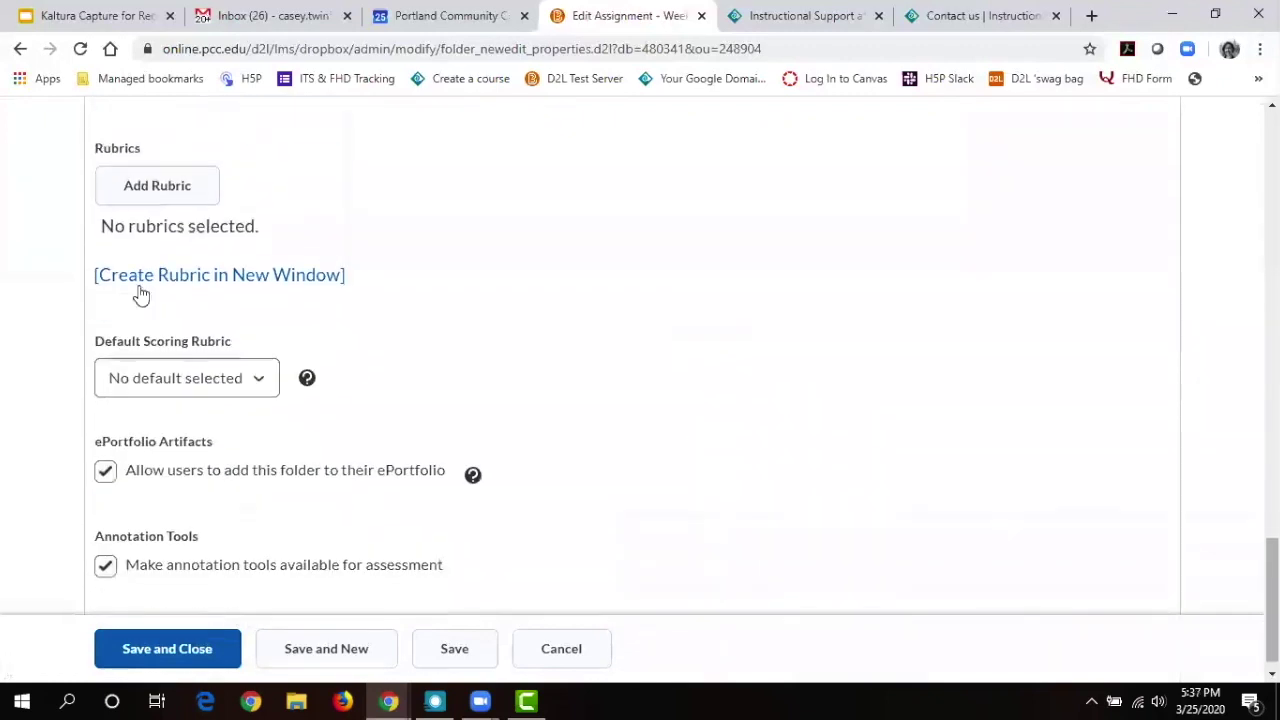
{"action": "scroll", "coordinate": [727, 193], "scroll_direction": "up", "scroll_amount": 2}
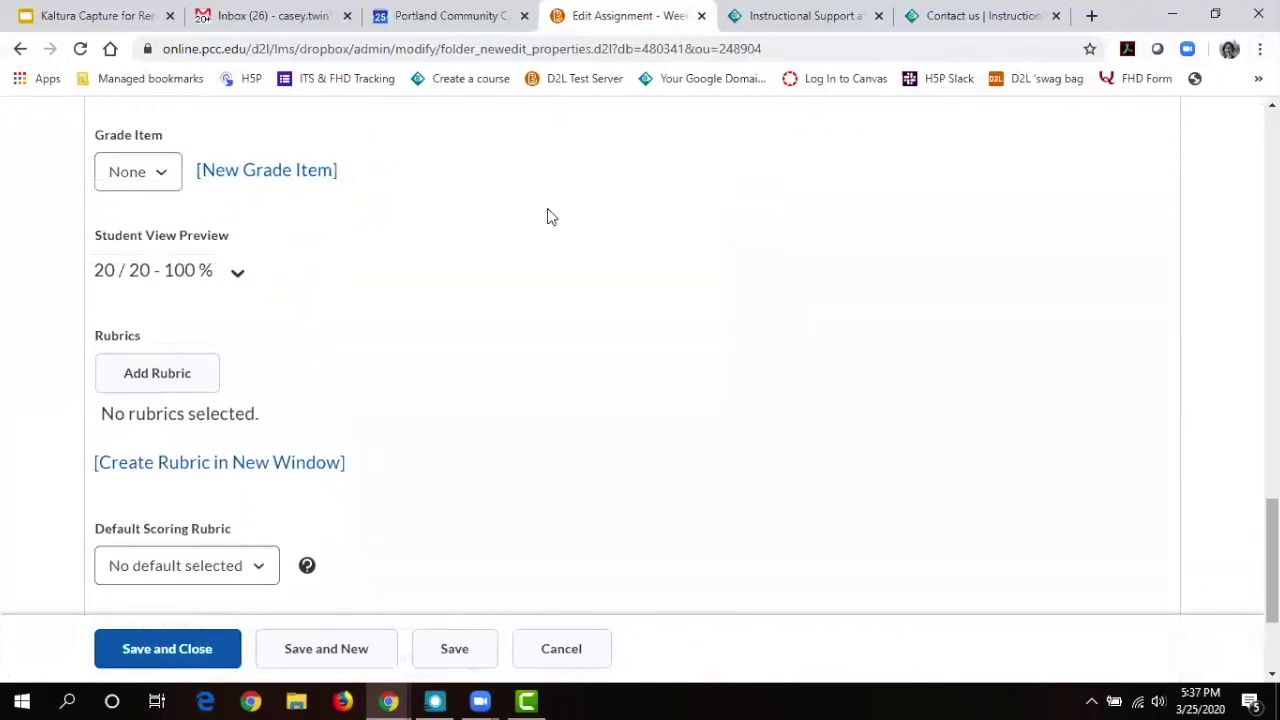
{"action": "left_click", "coordinate": [236, 273]}
{"action": "left_click", "coordinate": [311, 333]}
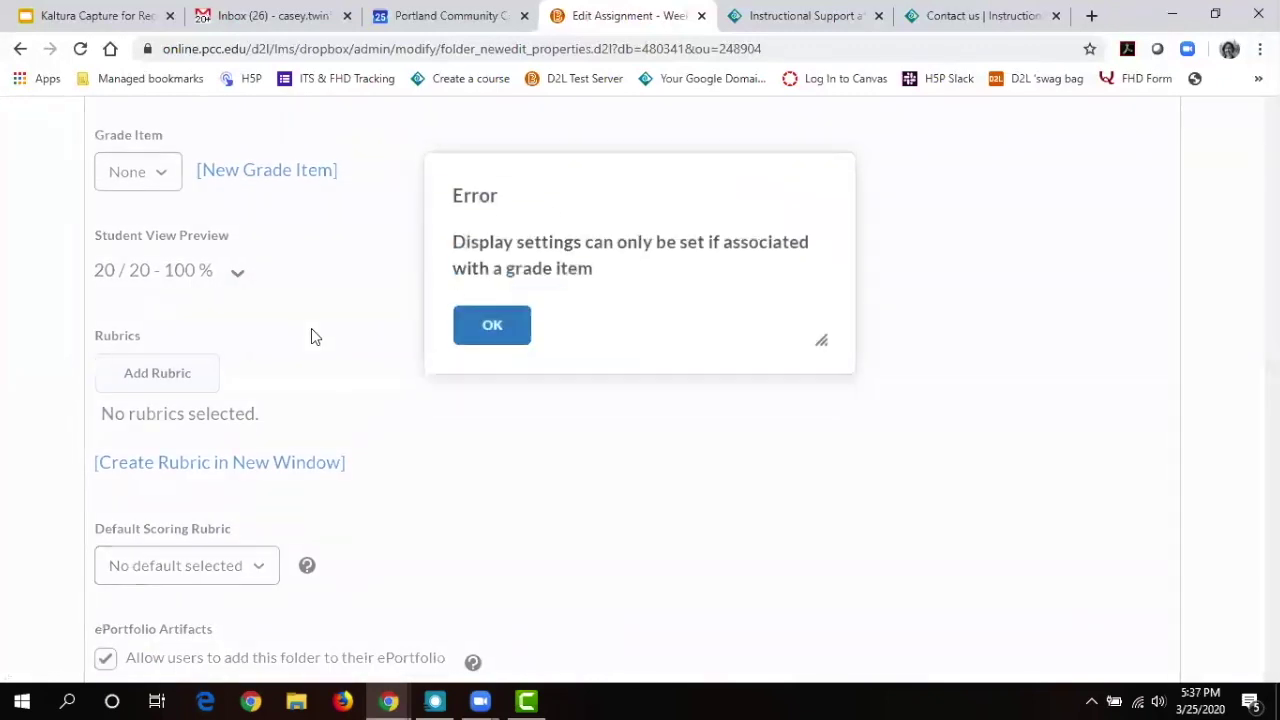
{"action": "left_click", "coordinate": [480, 348]}
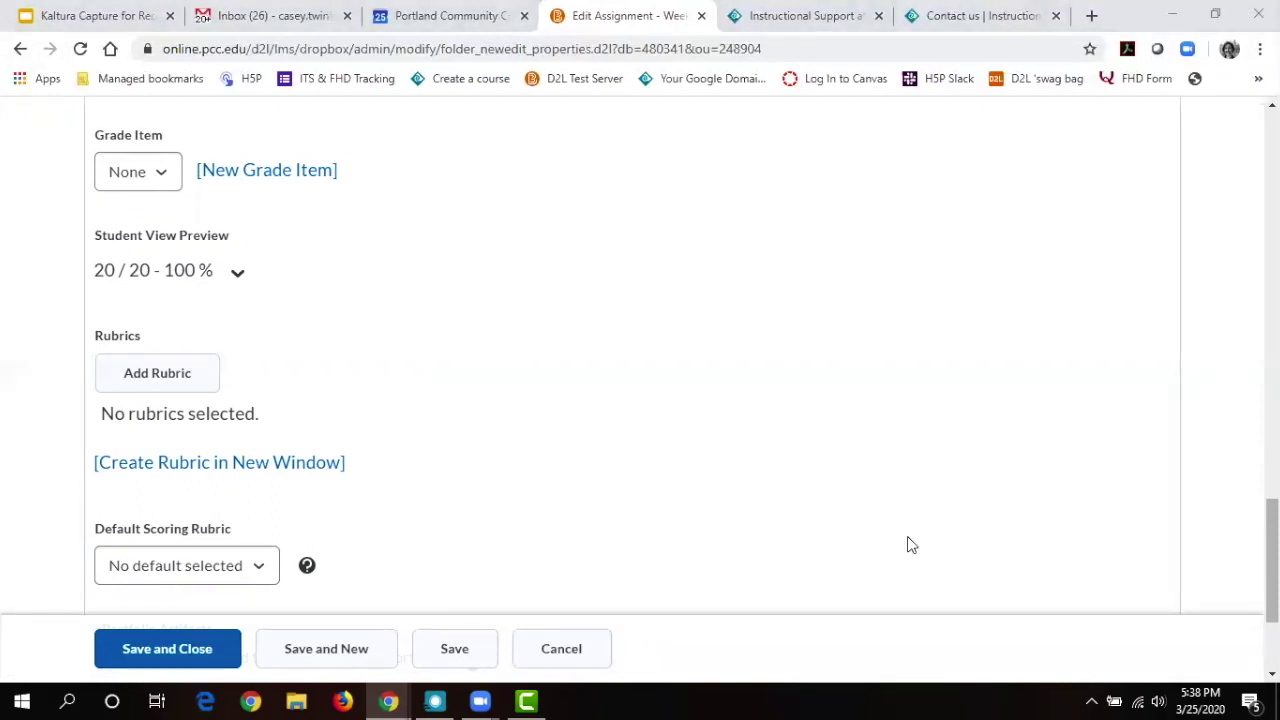
{"action": "left_click", "coordinate": [214, 648]}
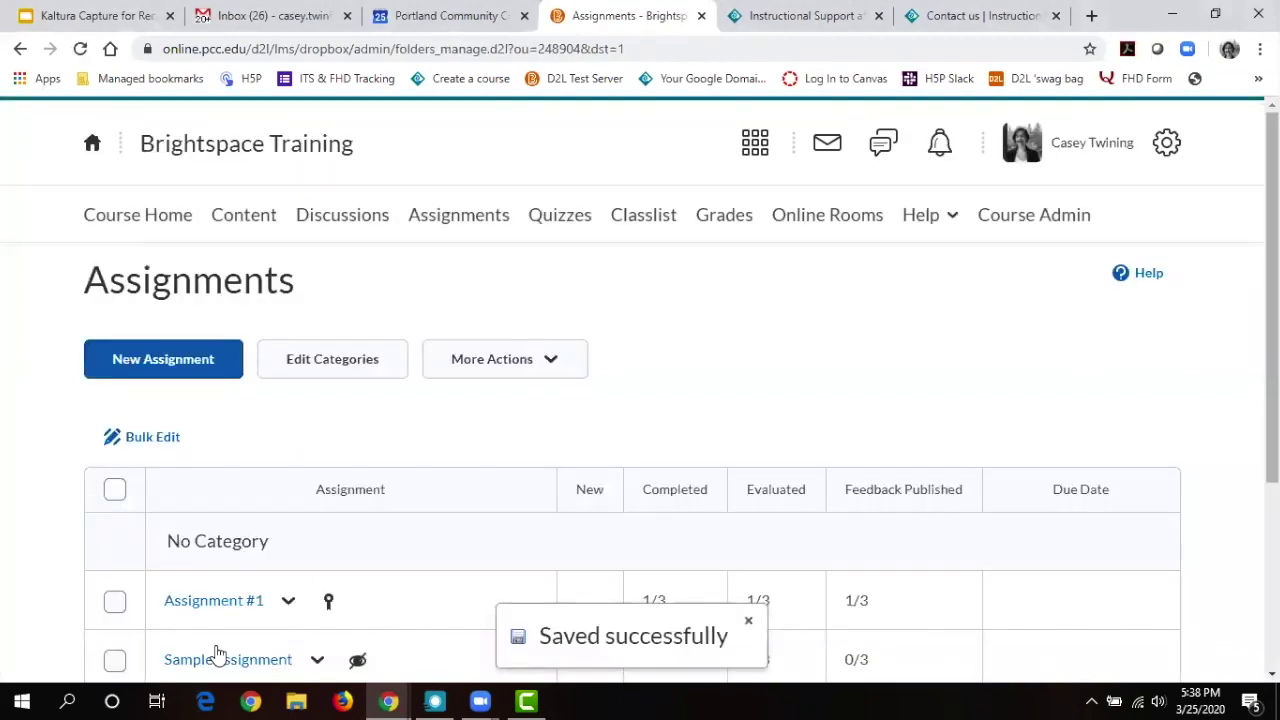
Add a module named "Week One" to the course content.
{"action": "left_click", "coordinate": [248, 226]}
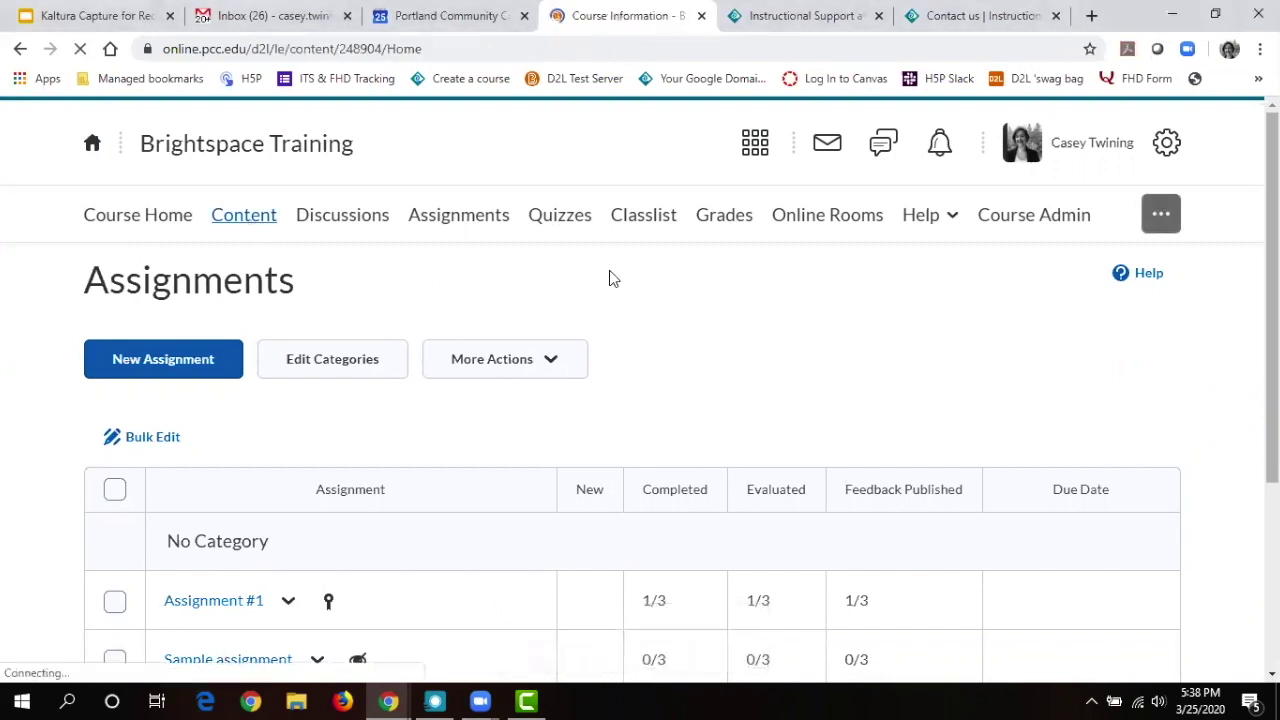
{"action": "left_click_drag", "start_coordinate": [1272, 188], "coordinate": [1272, 490]}
{"action": "left_click", "coordinate": [249, 438]}
{"action": "type", "text": "Week On"}
{"action": "key", "text": "Escape"}
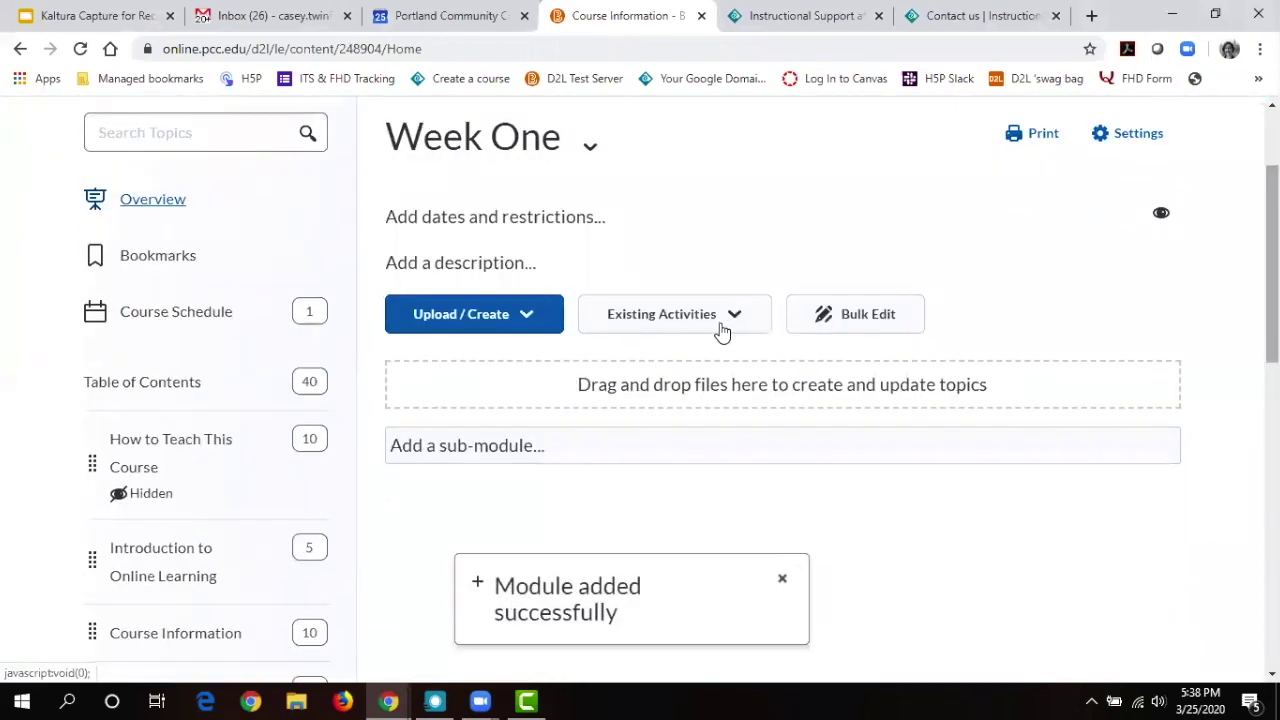
Add the existing assignment Assignment #1 to the Week One module.
{"action": "left_click", "coordinate": [725, 335]}
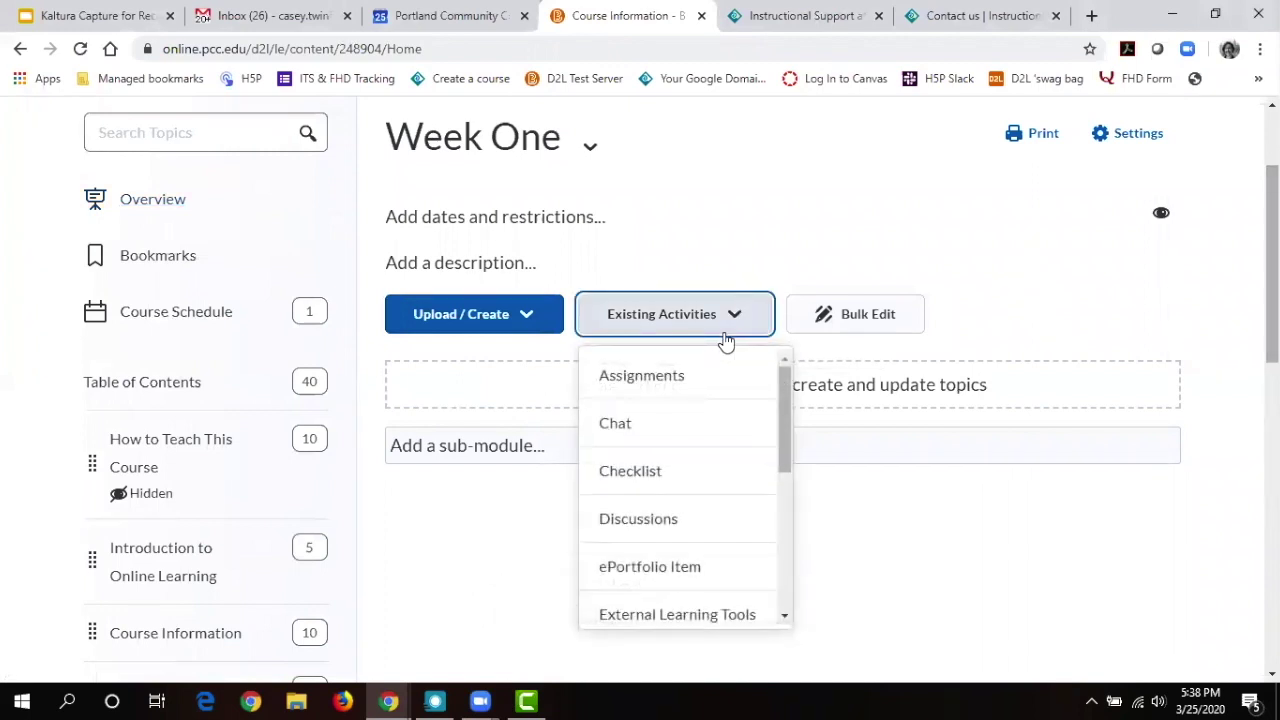
{"action": "left_click", "coordinate": [655, 385]}
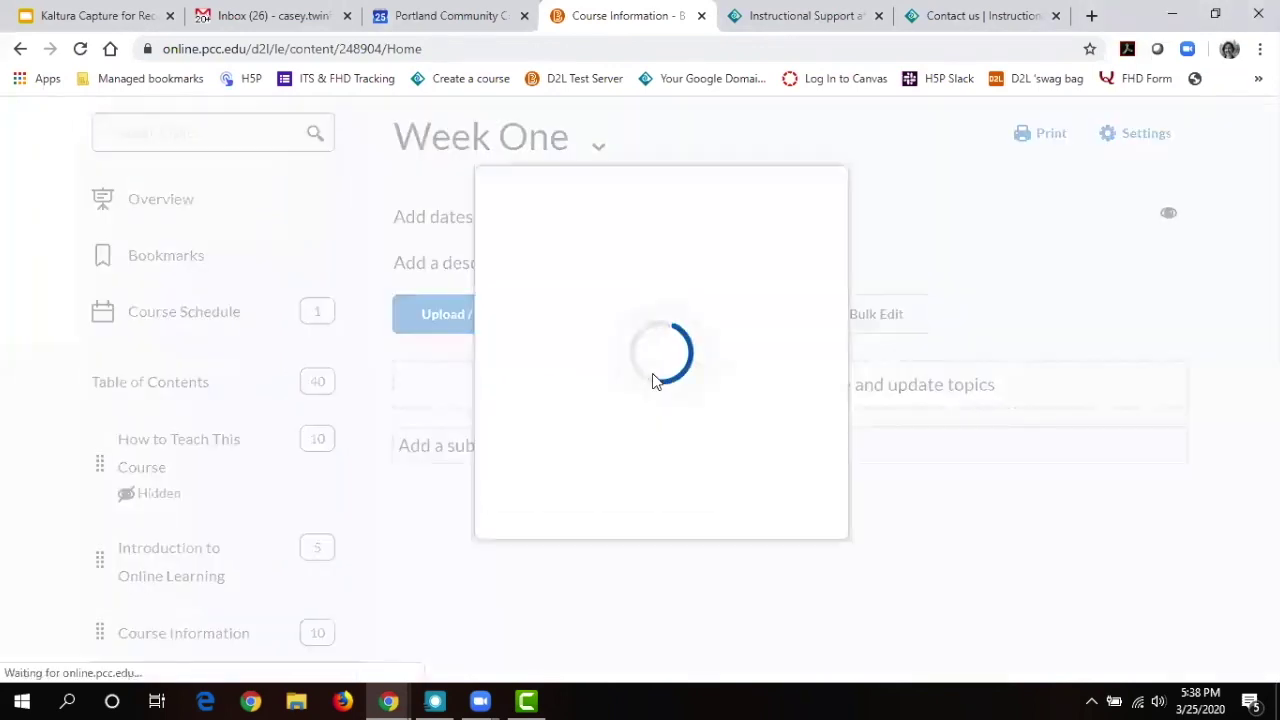
{"action": "left_click", "coordinate": [599, 349]}
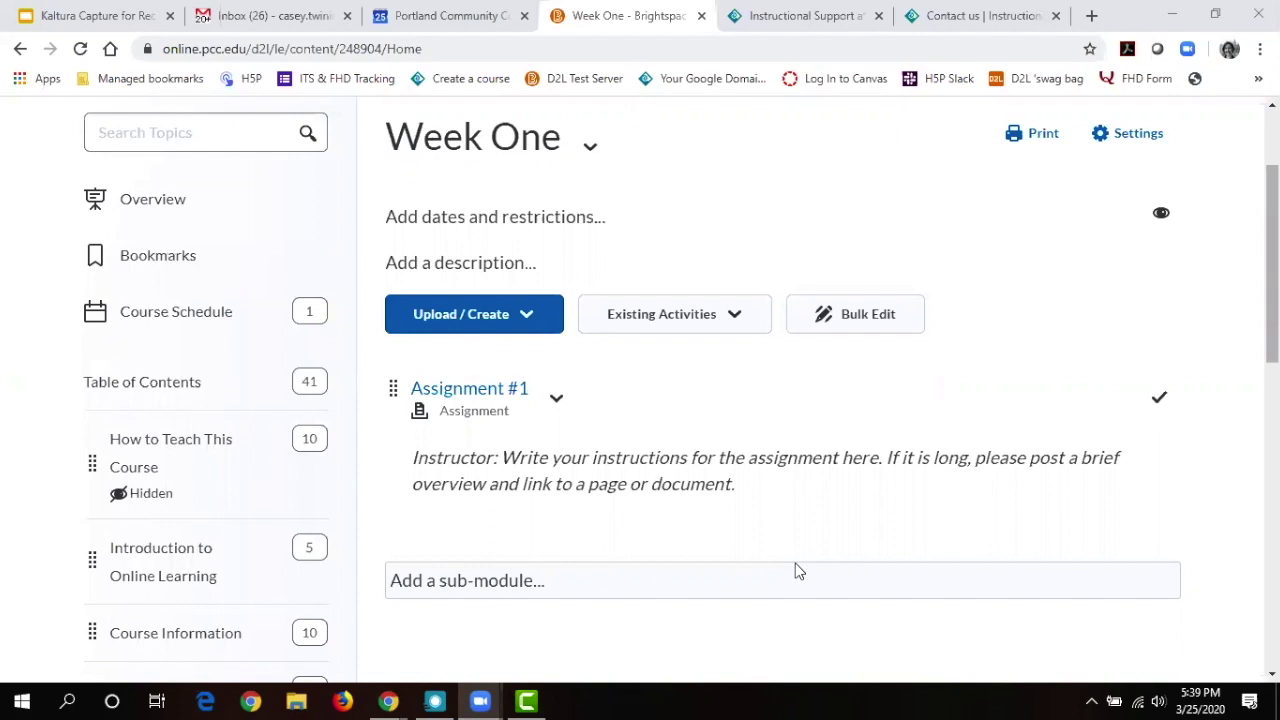
{"action": "left_click_drag", "start_coordinate": [1272, 262], "coordinate": [1272, 200]}
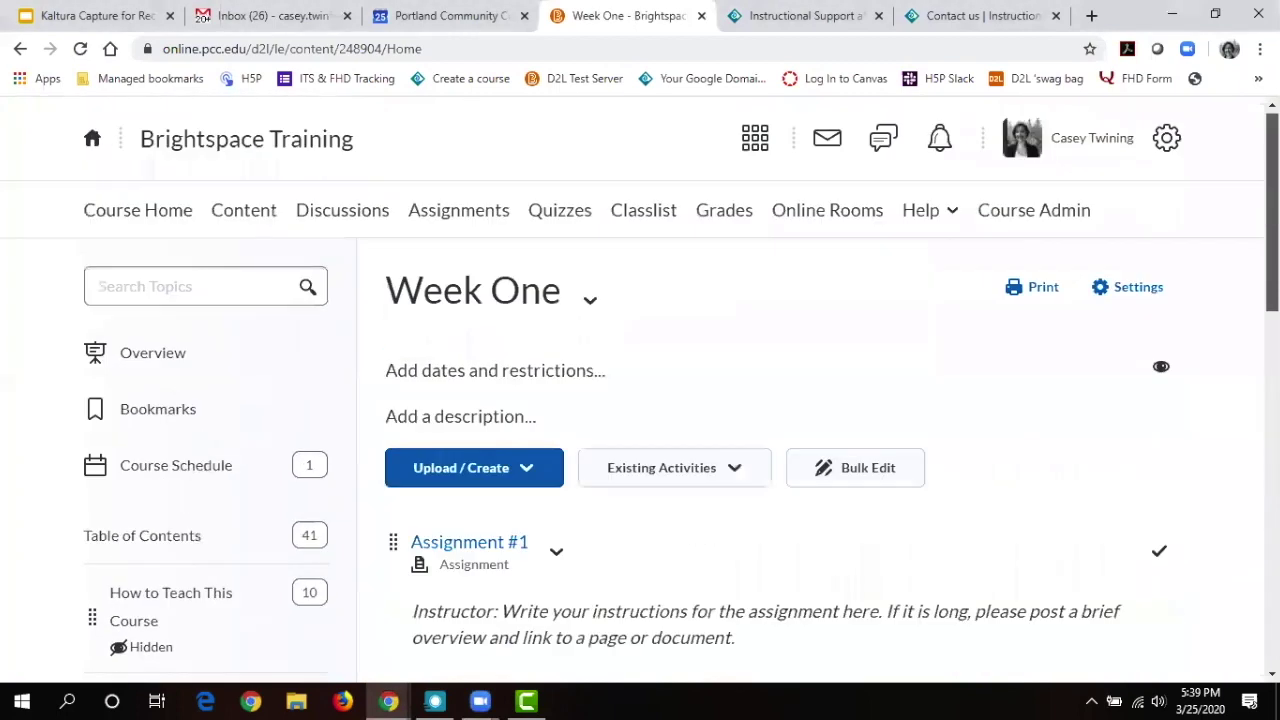
{"action": "left_click", "coordinate": [1020, 698]}
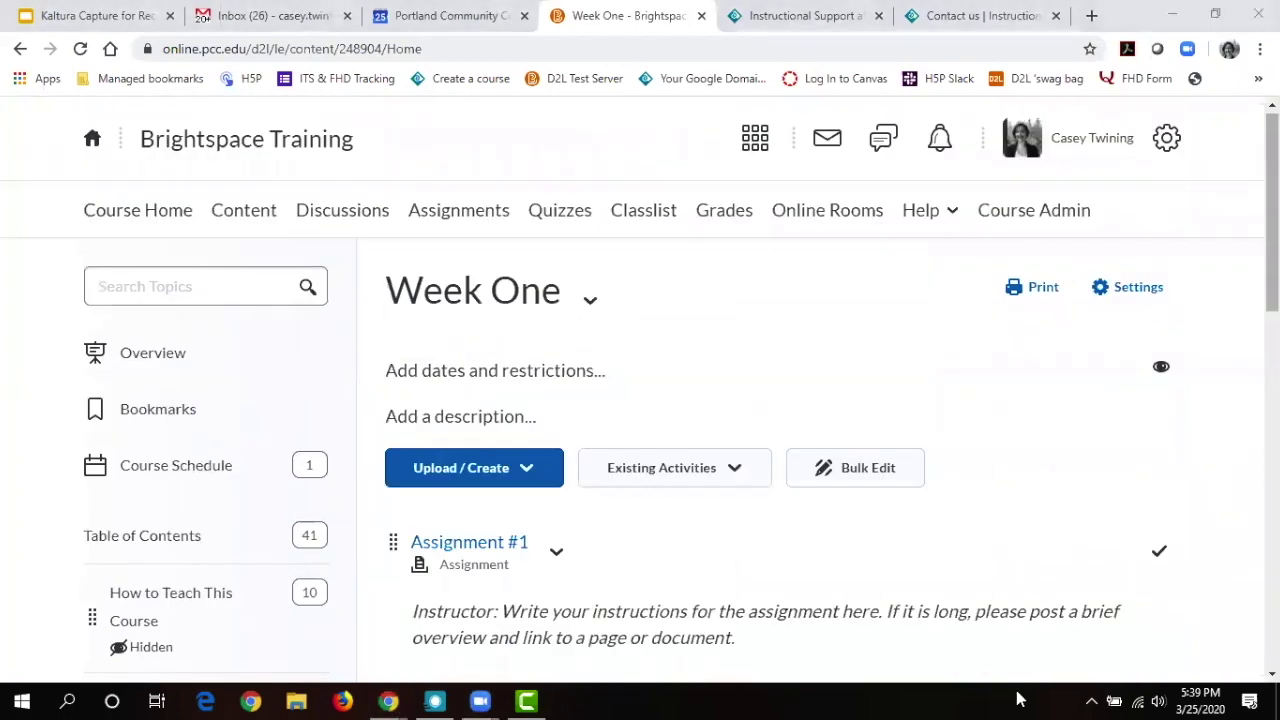